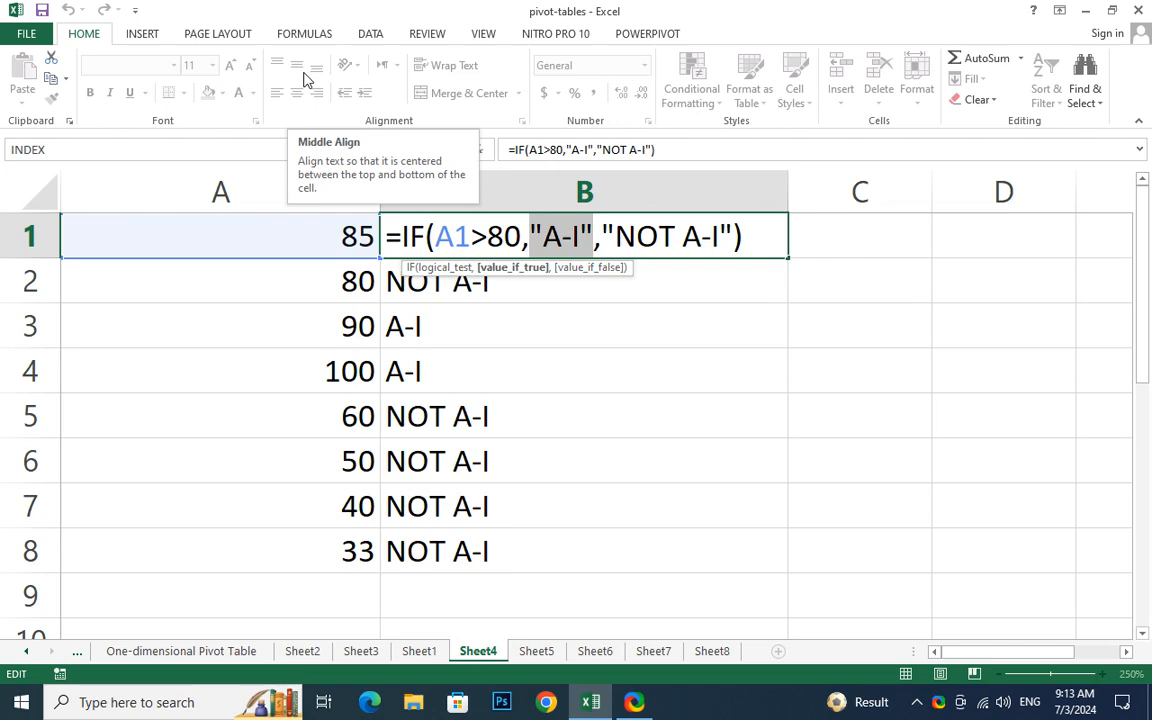
pyautogui.click(718, 236)
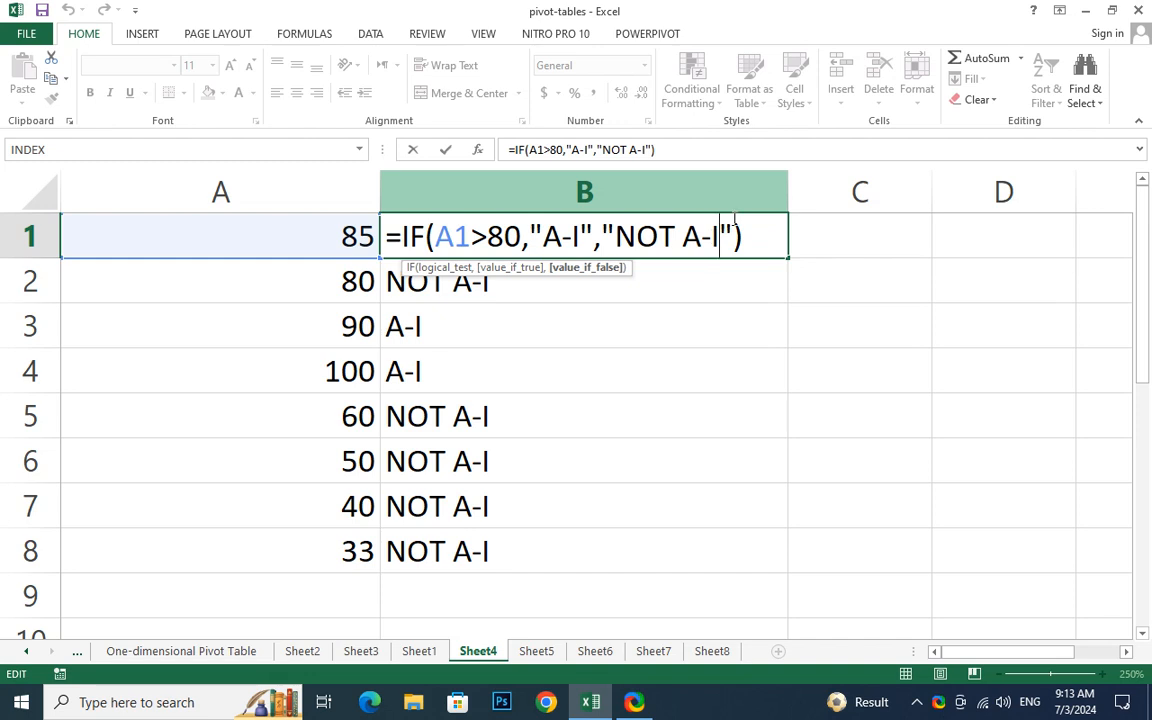
pyautogui.press('Return')
pyautogui.click(448, 237)
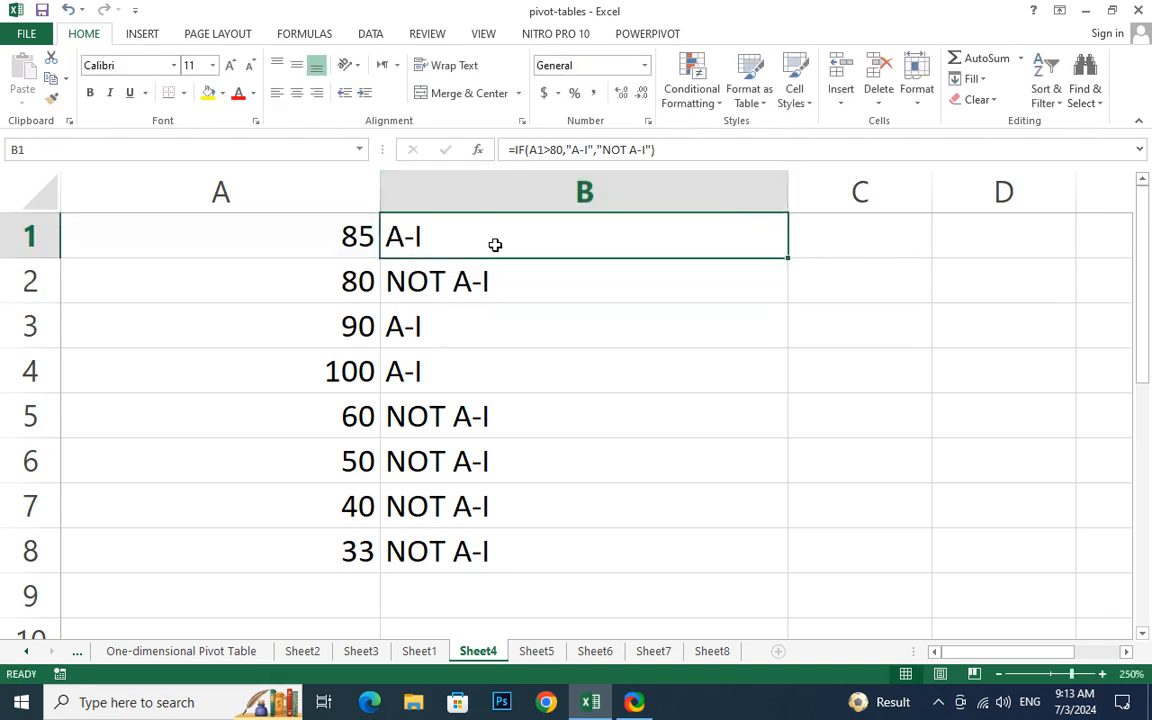
# Replace the "NOT A-I" result in B1's formula with a nested IF testing A1<80.
pyautogui.doubleClick(488, 238)
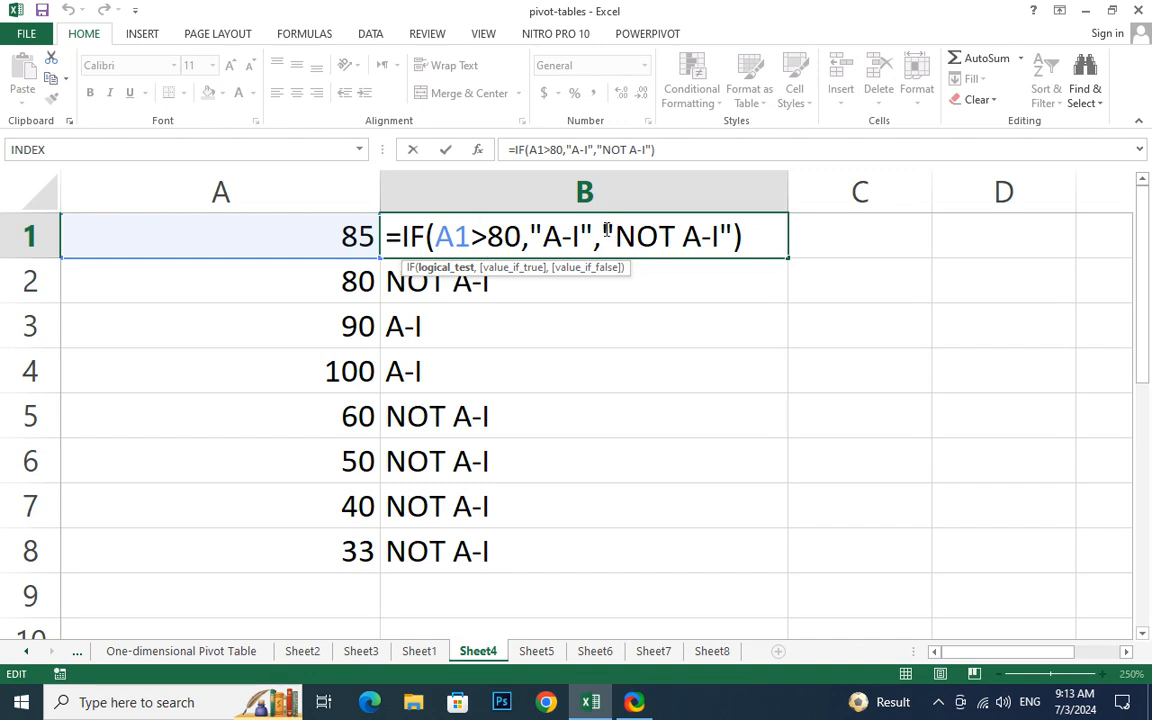
pyautogui.moveTo(601, 236); pyautogui.dragTo(713, 236)
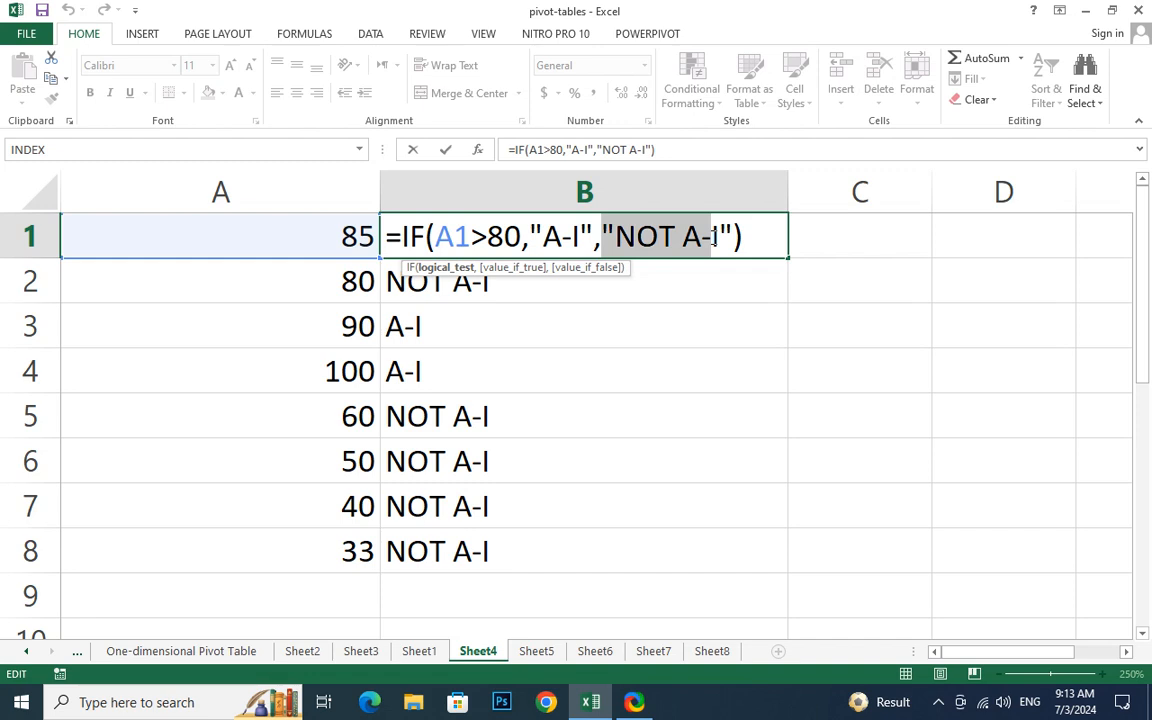
pyautogui.moveTo(712, 236); pyautogui.dragTo(735, 236)
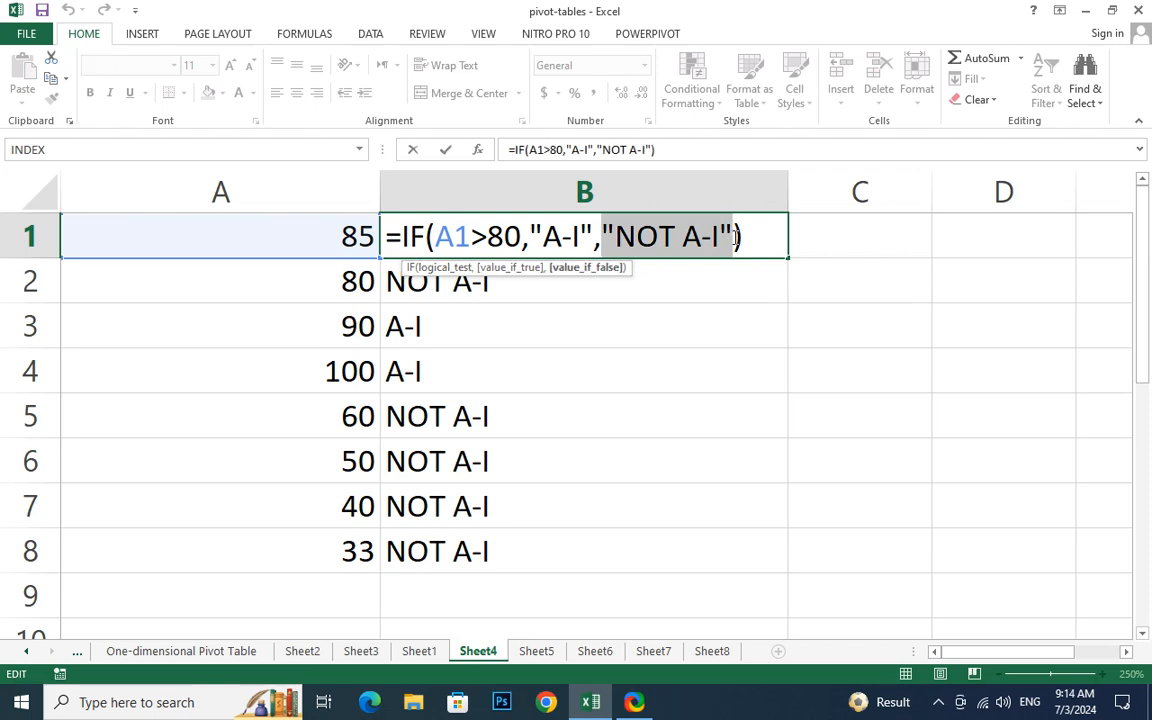
pyautogui.write('if')
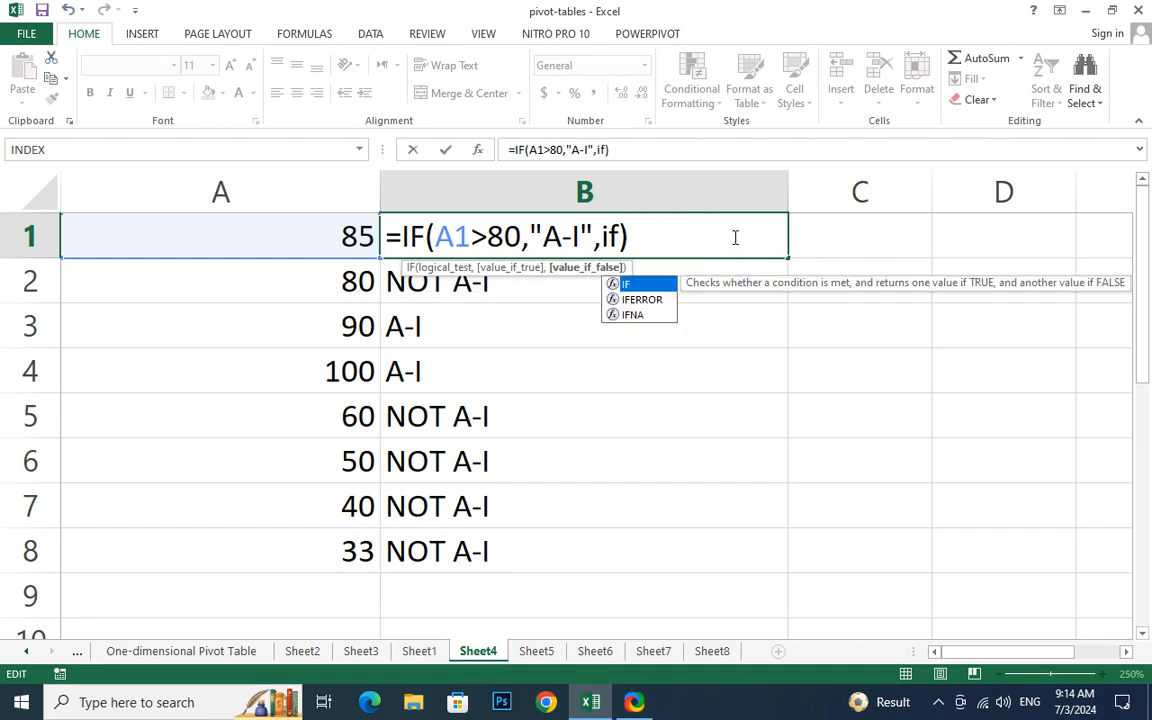
pyautogui.doubleClick(655, 283)
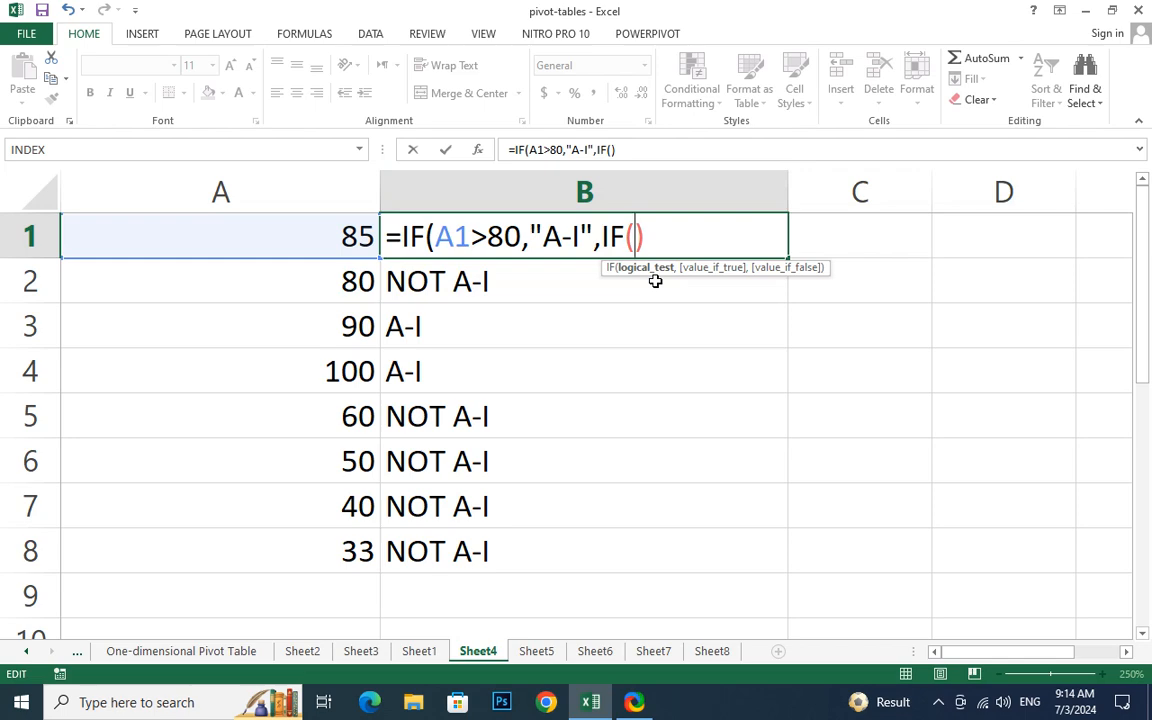
pyautogui.click(255, 239)
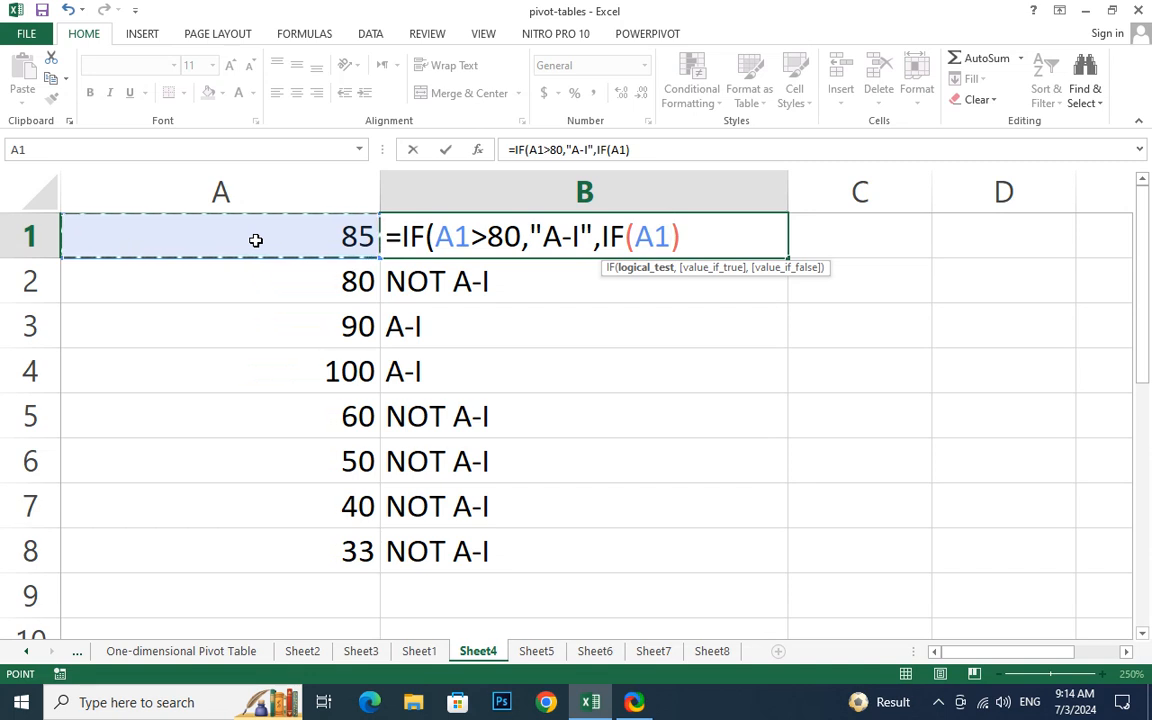
pyautogui.write('<80')
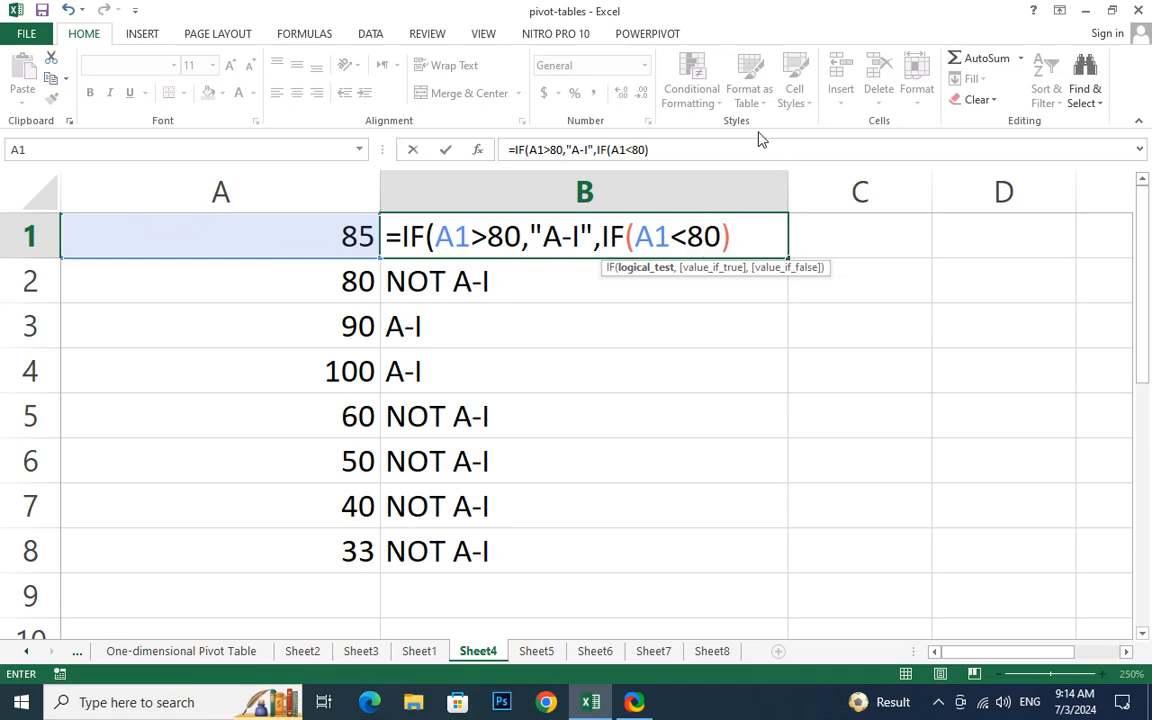
# Make the A1<80 test in B1's formula return "A" when true.
pyautogui.write(',')
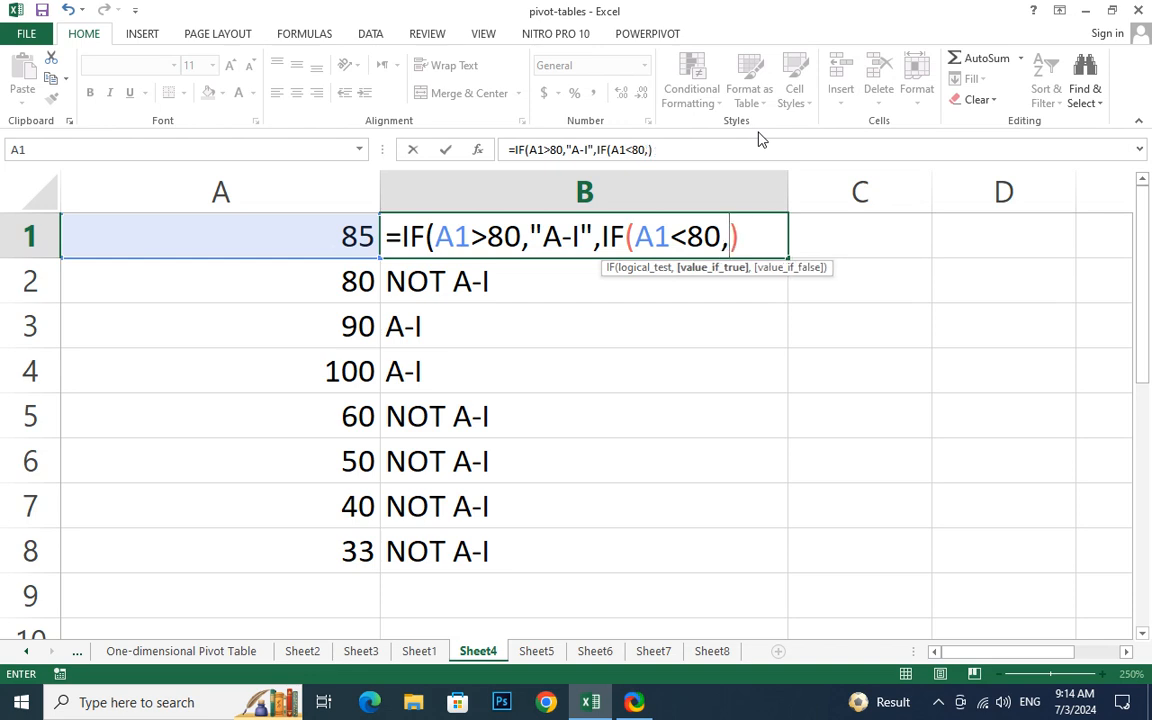
pyautogui.write('"A')
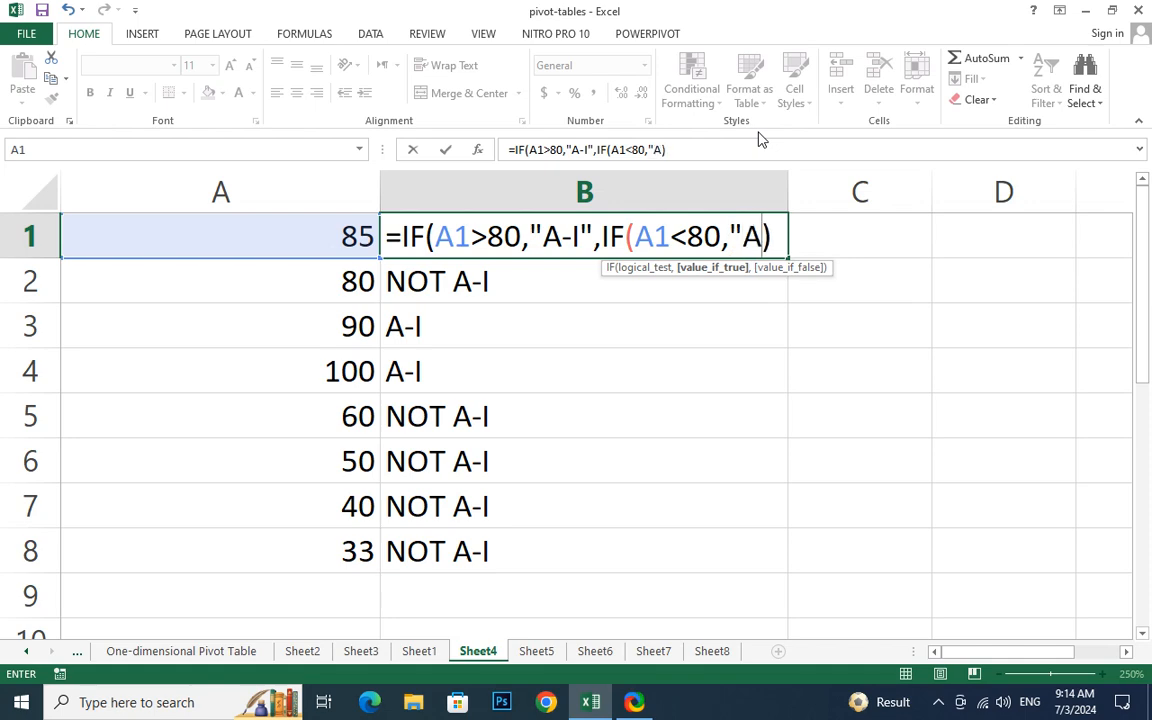
pyautogui.write('|')
pyautogui.press('BackSpace')
pyautogui.write('|')
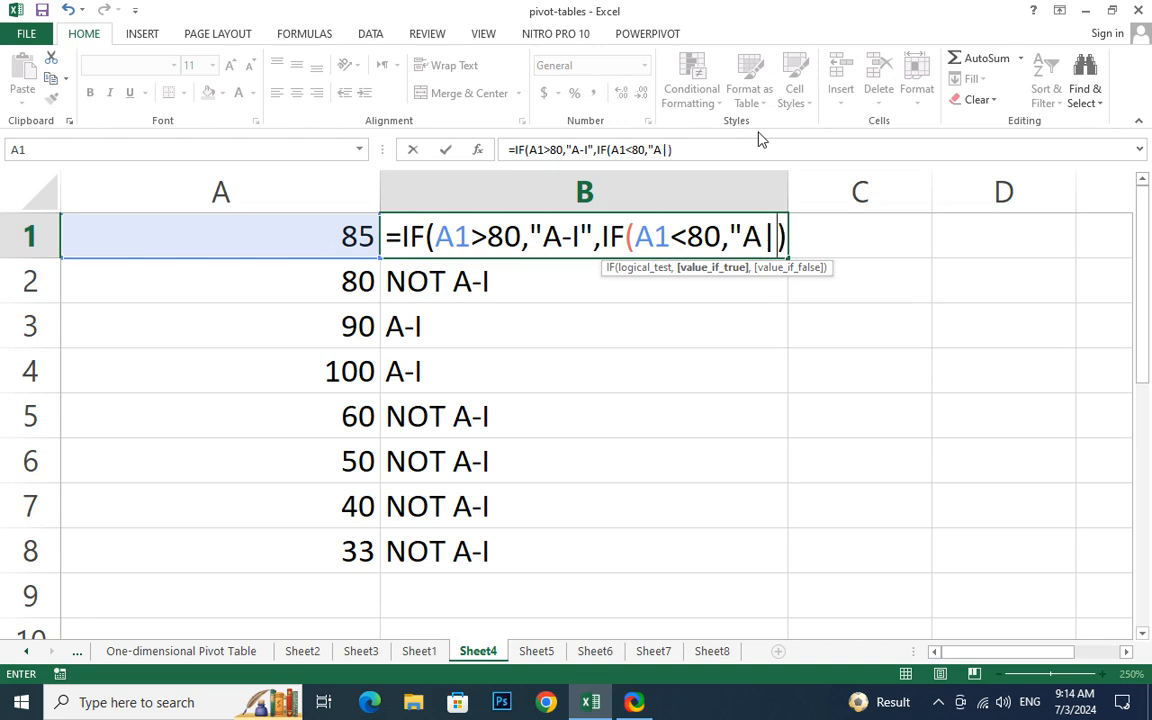
pyautogui.press('BackSpace')
pyautogui.write('",')
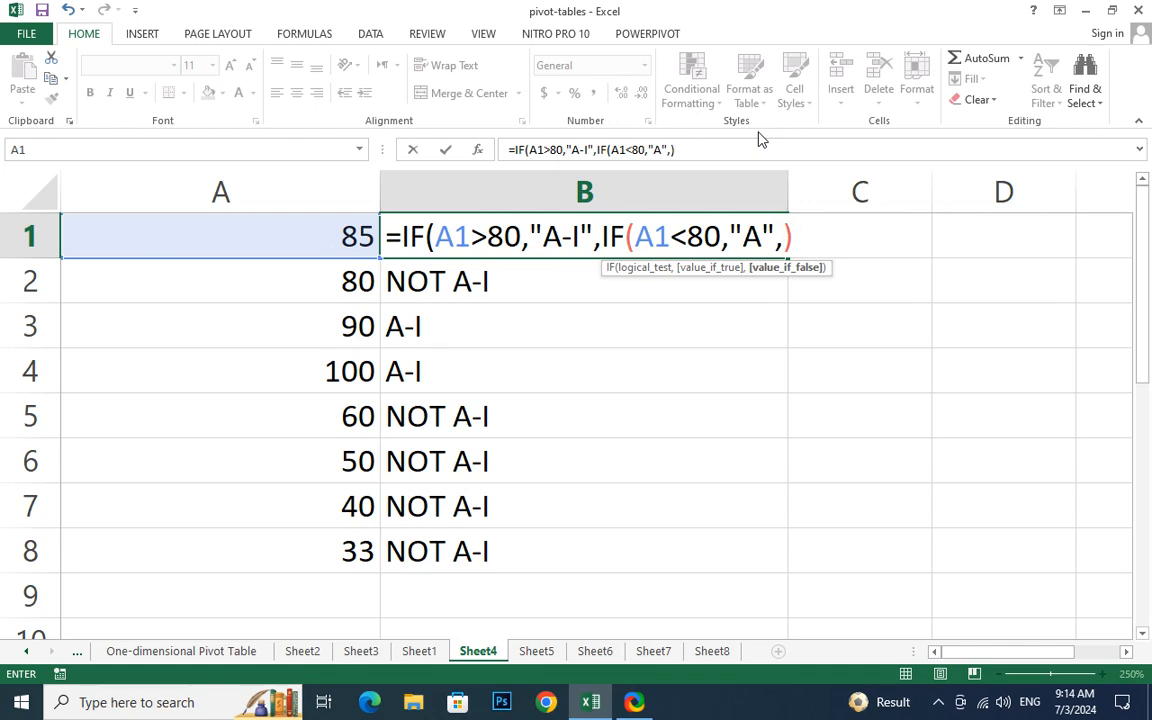
# Nest a third IF as the next false value in B1, testing a1<70 and returning "B".
pyautogui.write('|')
pyautogui.press('BackSpace')
pyautogui.write('"')
pyautogui.press('BackSpace')
pyautogui.write('if')
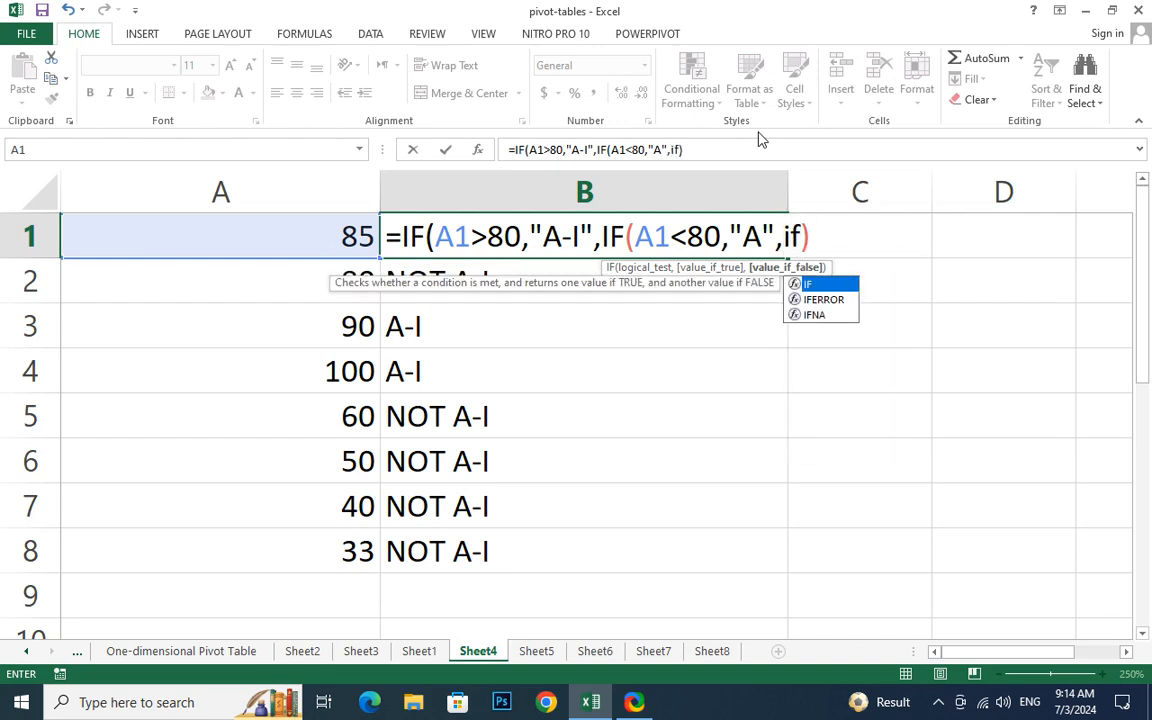
pyautogui.write('(')
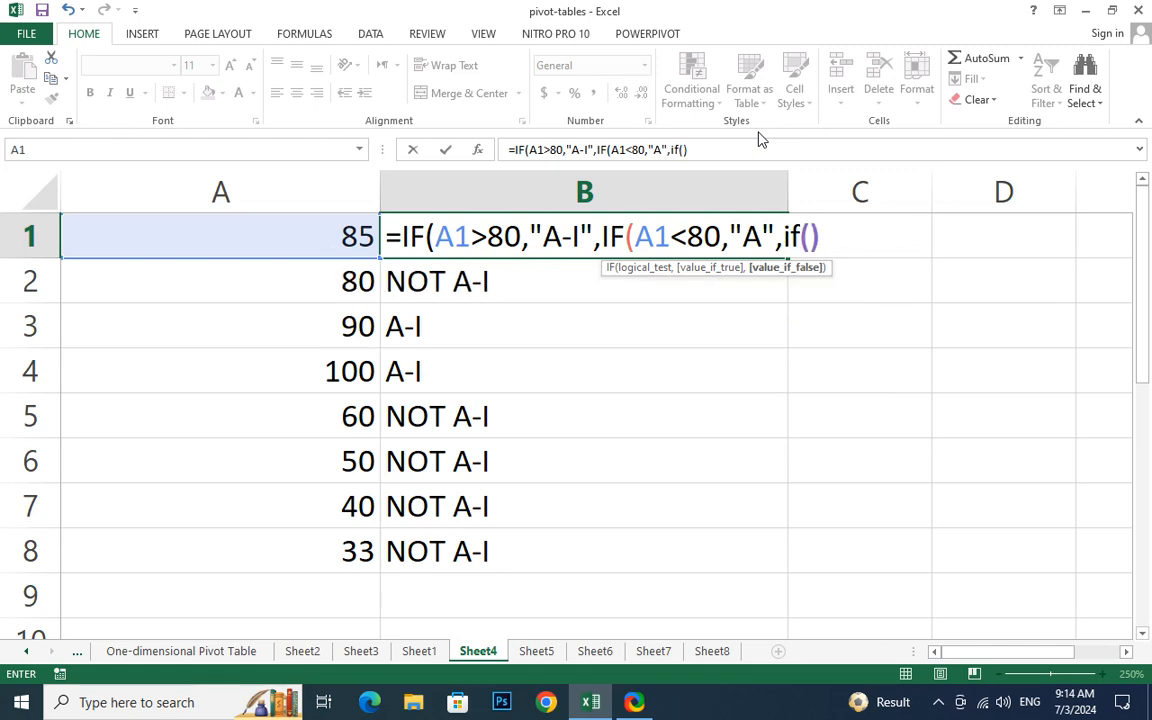
pyautogui.write('a1')
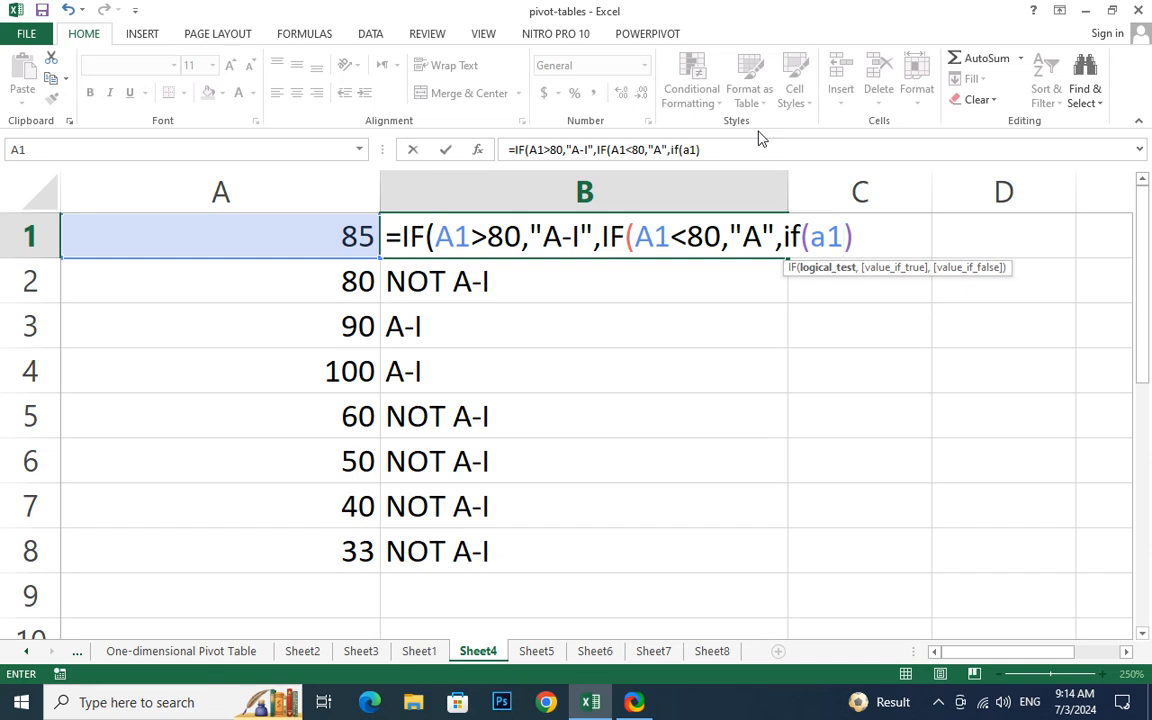
pyautogui.write('<')
pyautogui.write('70')
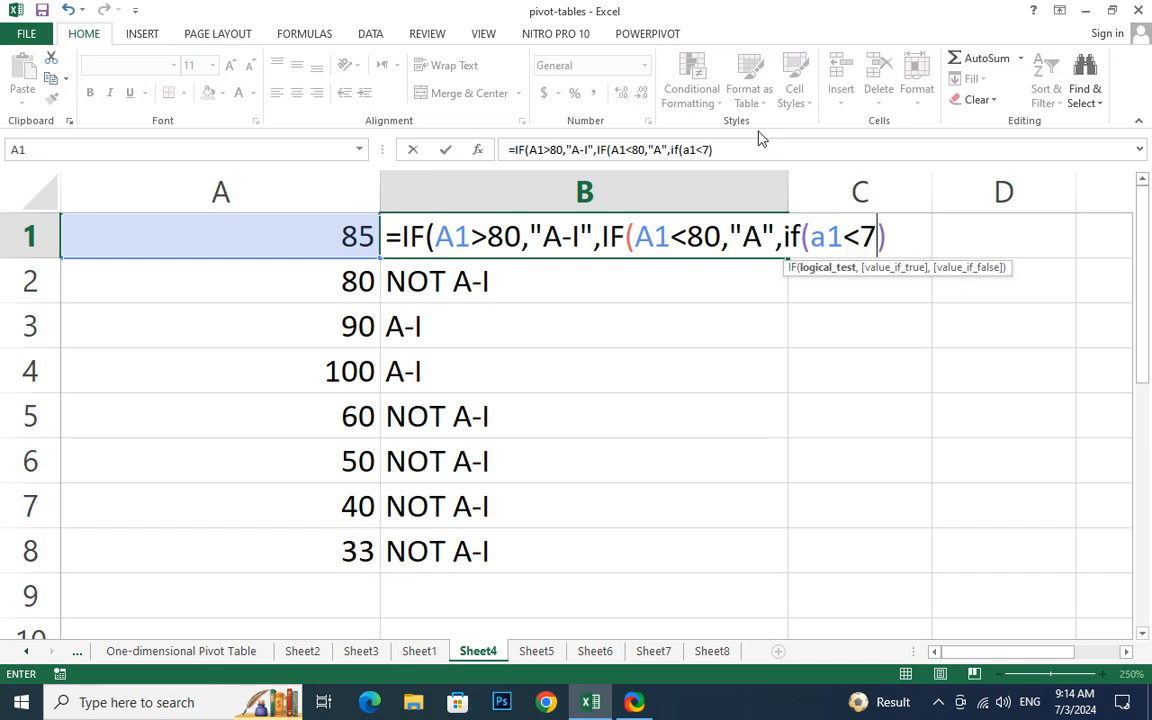
pyautogui.write(',')
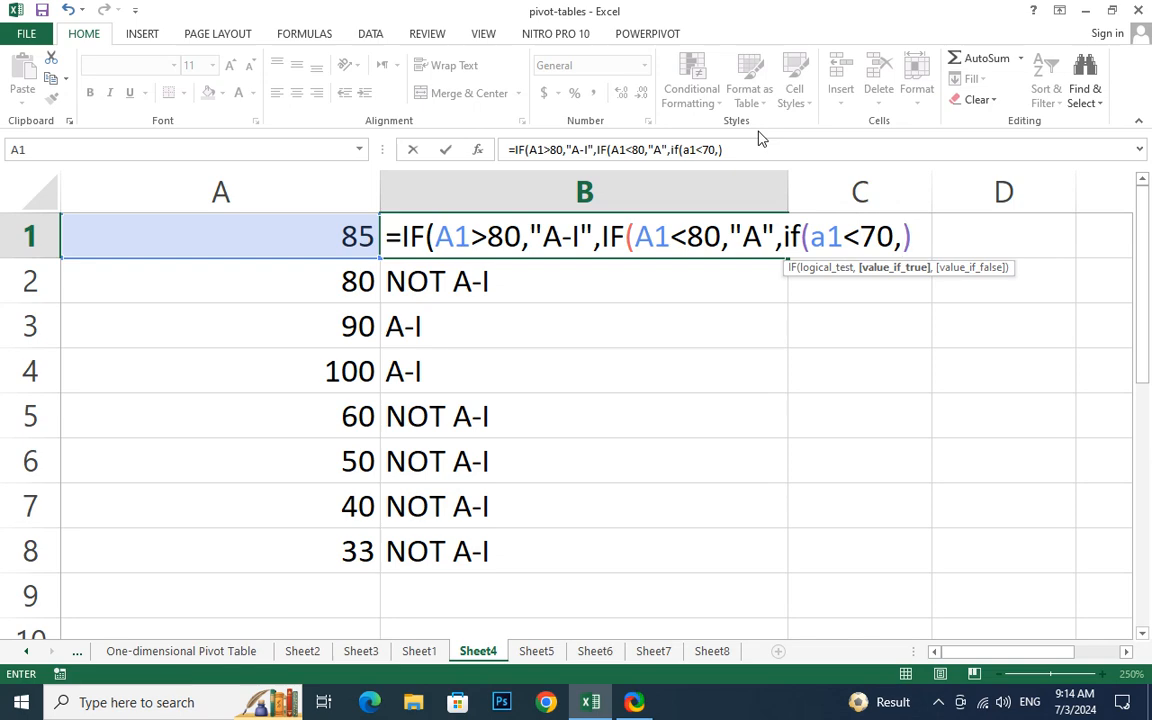
pyautogui.write('"B"')
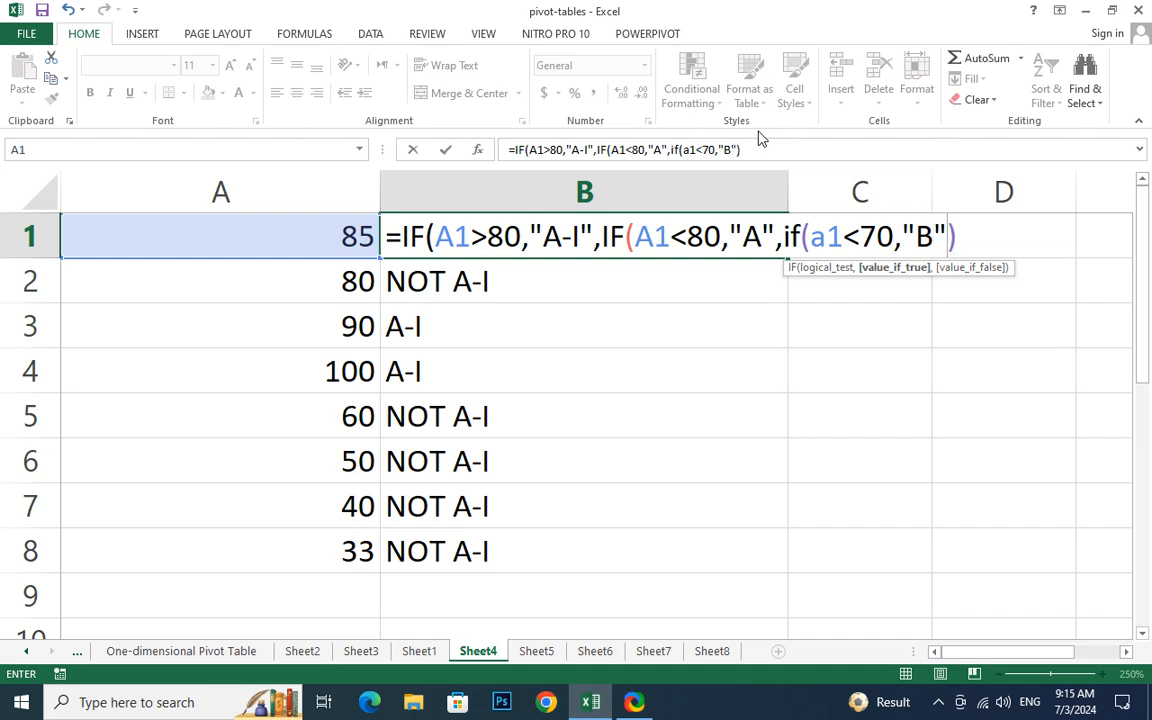
pyautogui.write(',')
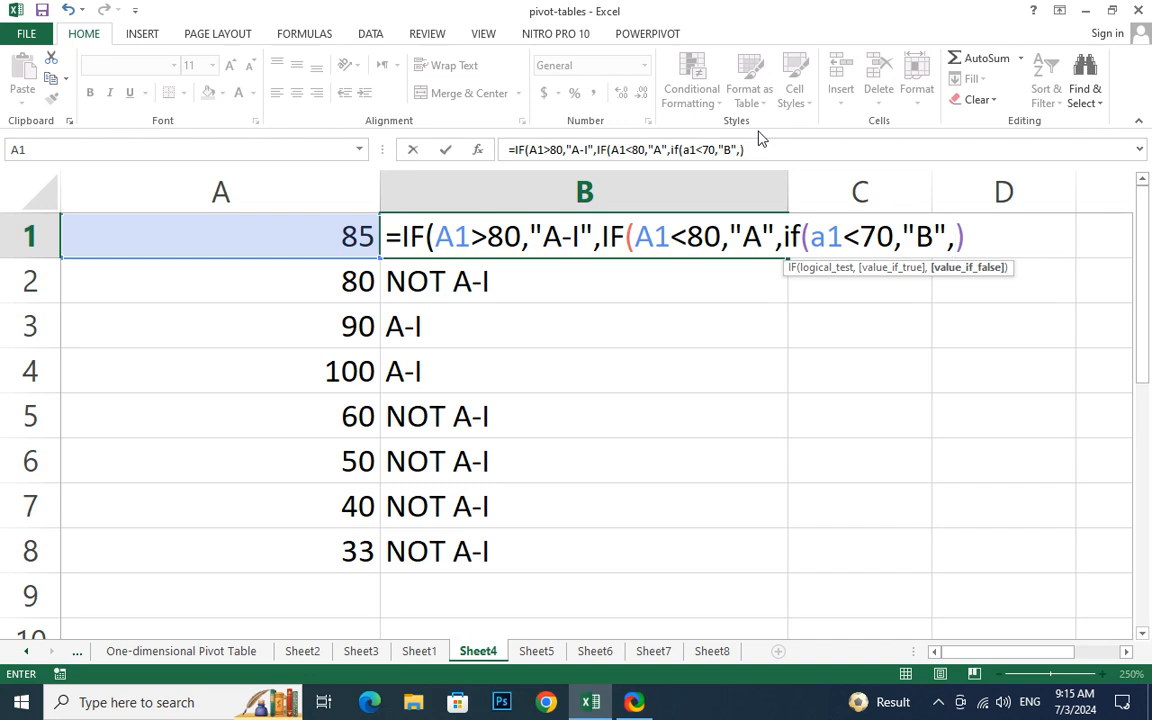
# Nest a fourth IF as the false value of the a1<70 test, with the condition a1<60.
pyautogui.write('a1<')
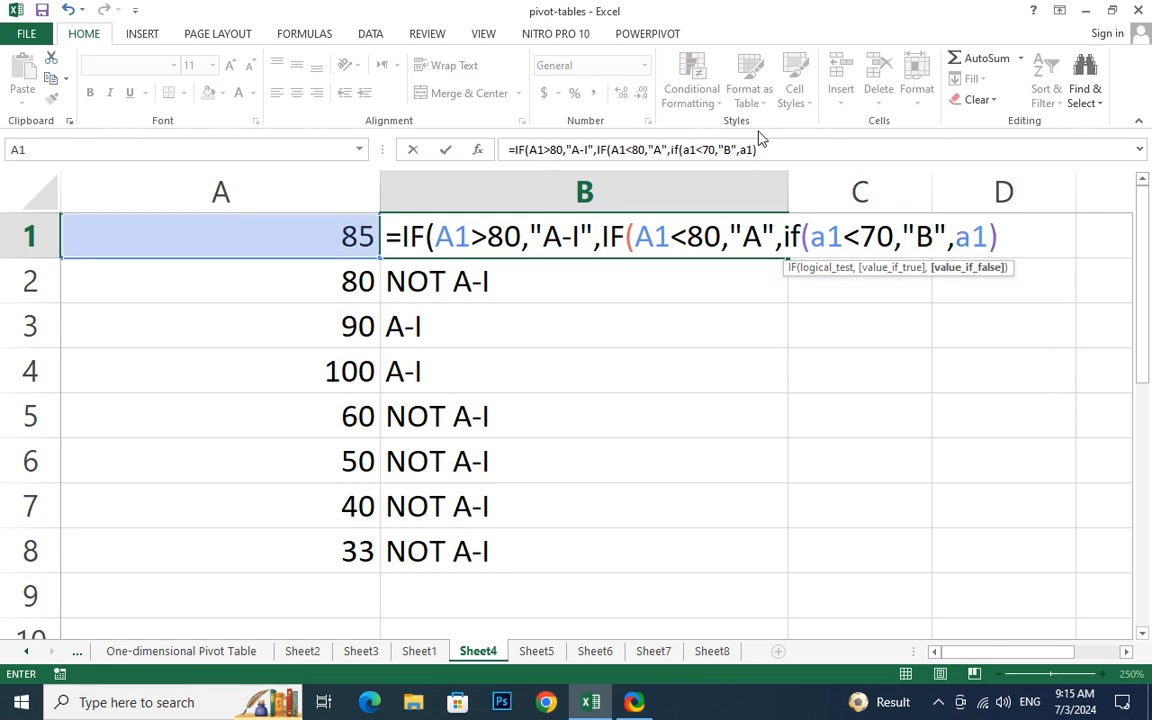
pyautogui.write('60')
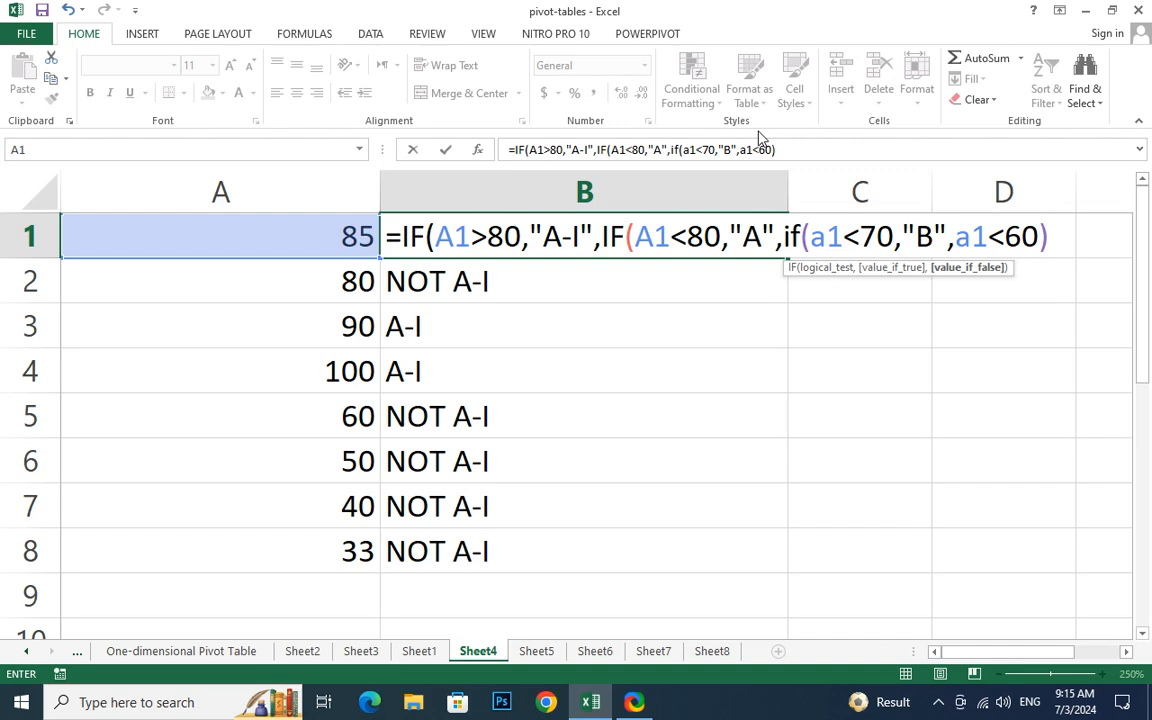
pyautogui.press('BackSpace')
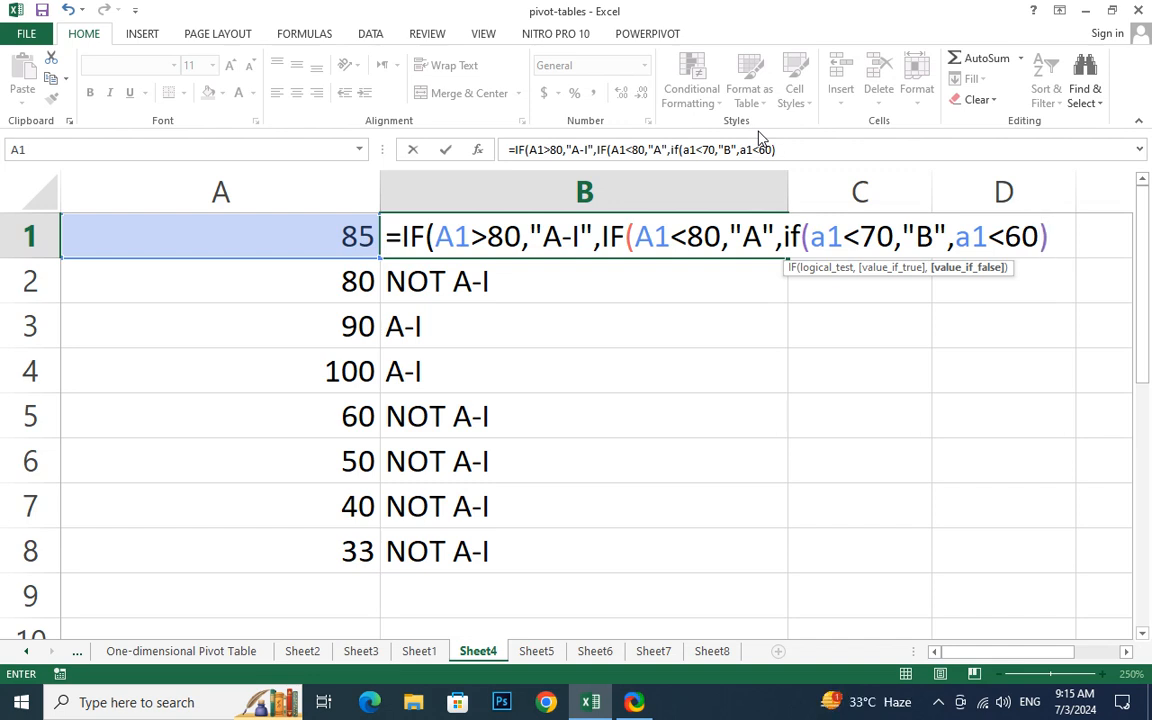
pyautogui.write('"')
pyautogui.press('BackSpace')
pyautogui.write(',"')
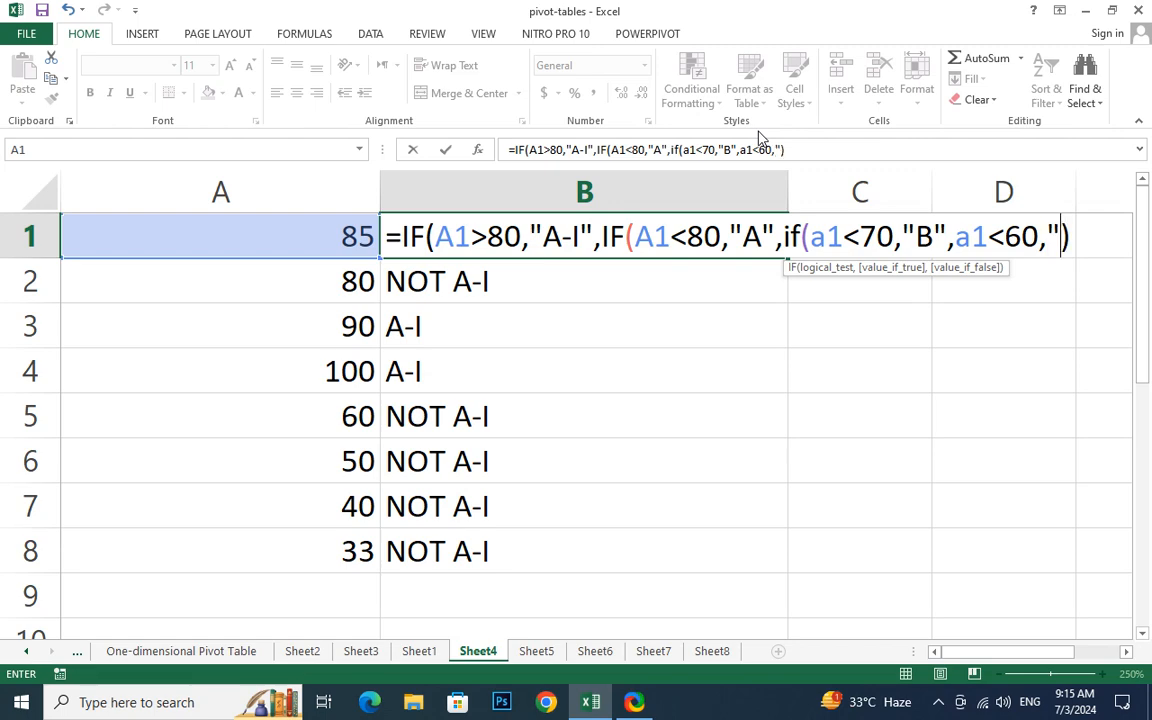
pyautogui.click(956, 237)
pyautogui.write('if')
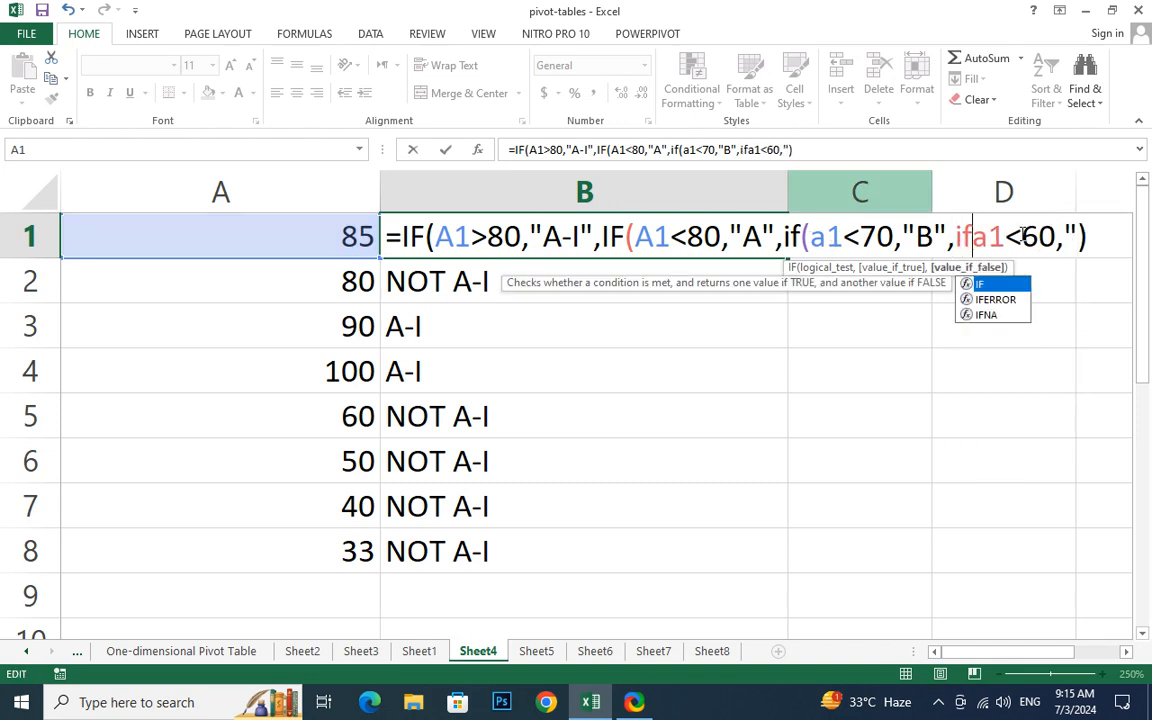
pyautogui.write('(')
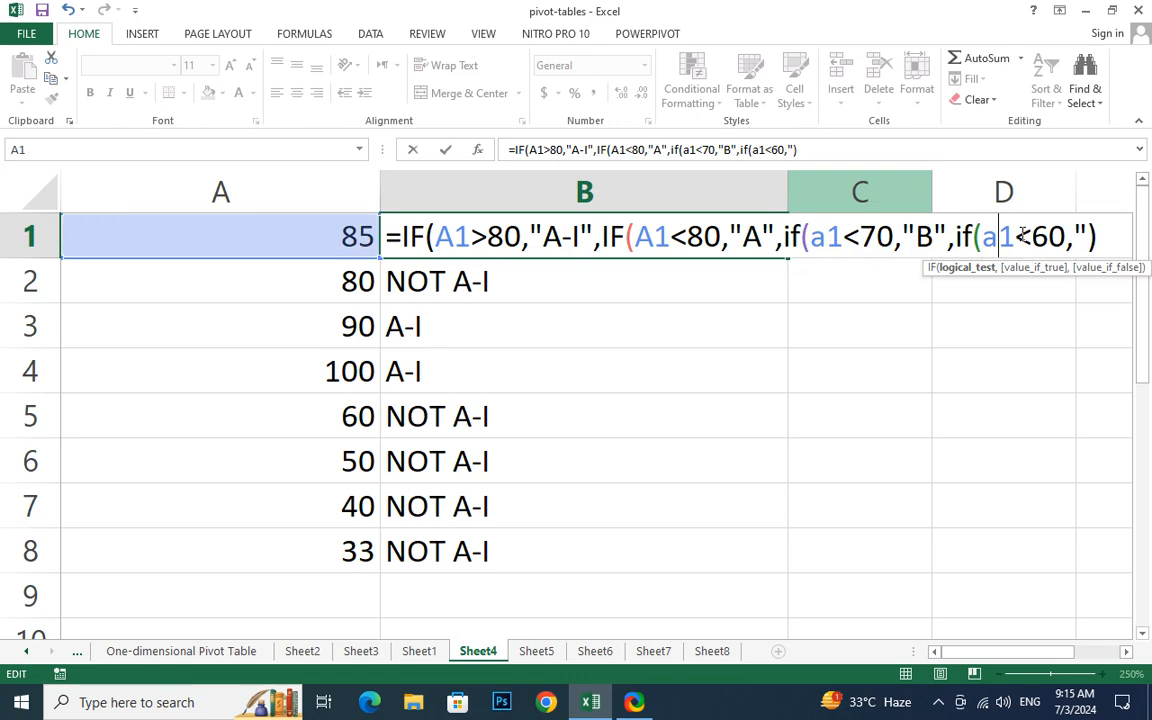
# Make the a1<60 test return "C" when true.
pyautogui.press('Right')
pyautogui.press('Right')
pyautogui.press('Right')
pyautogui.press('Right')
pyautogui.press('Right')
pyautogui.press('Right')
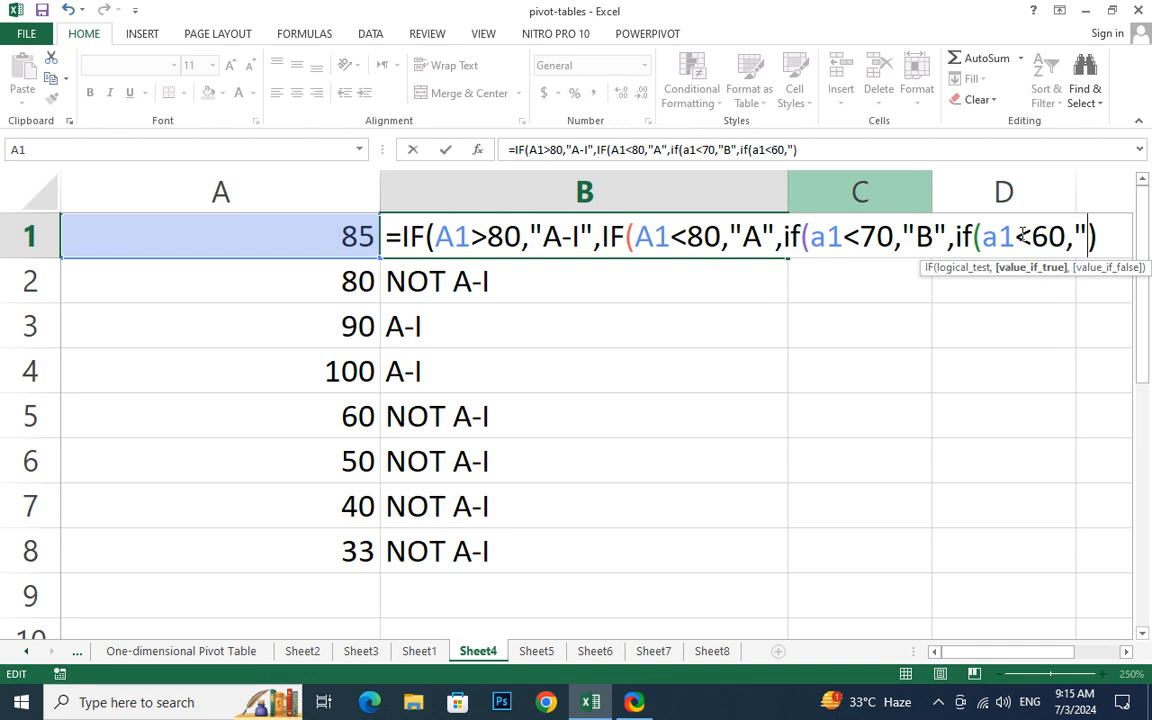
pyautogui.write('C"')
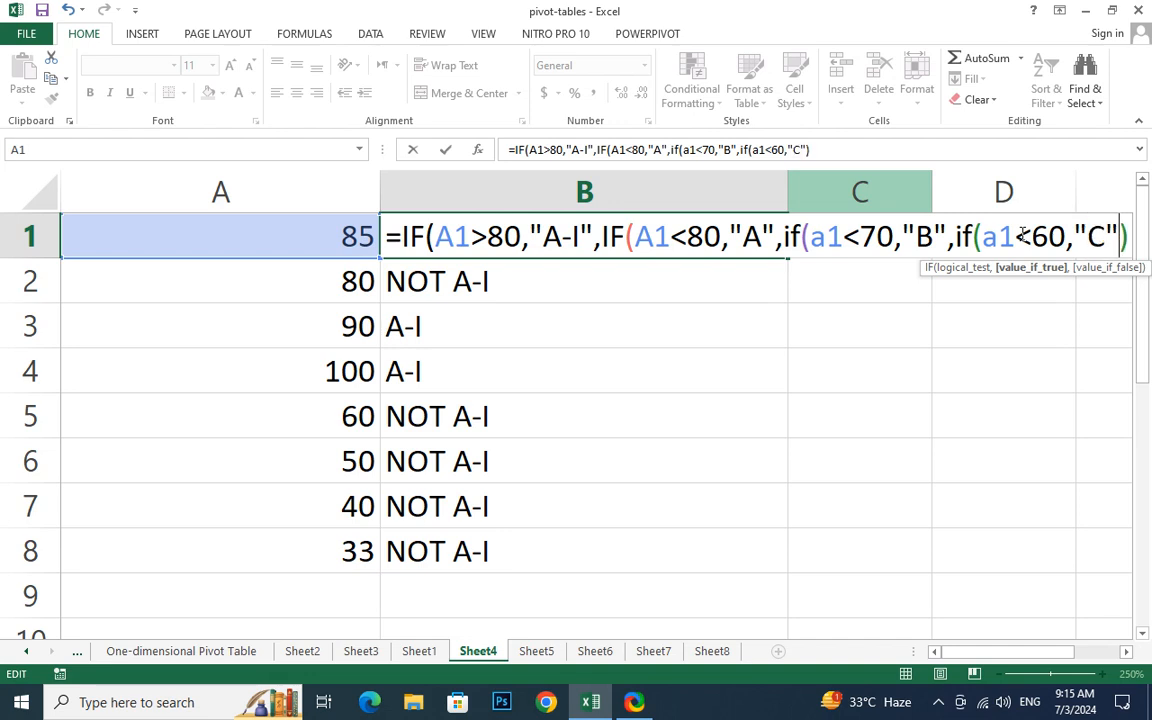
pyautogui.write(',')
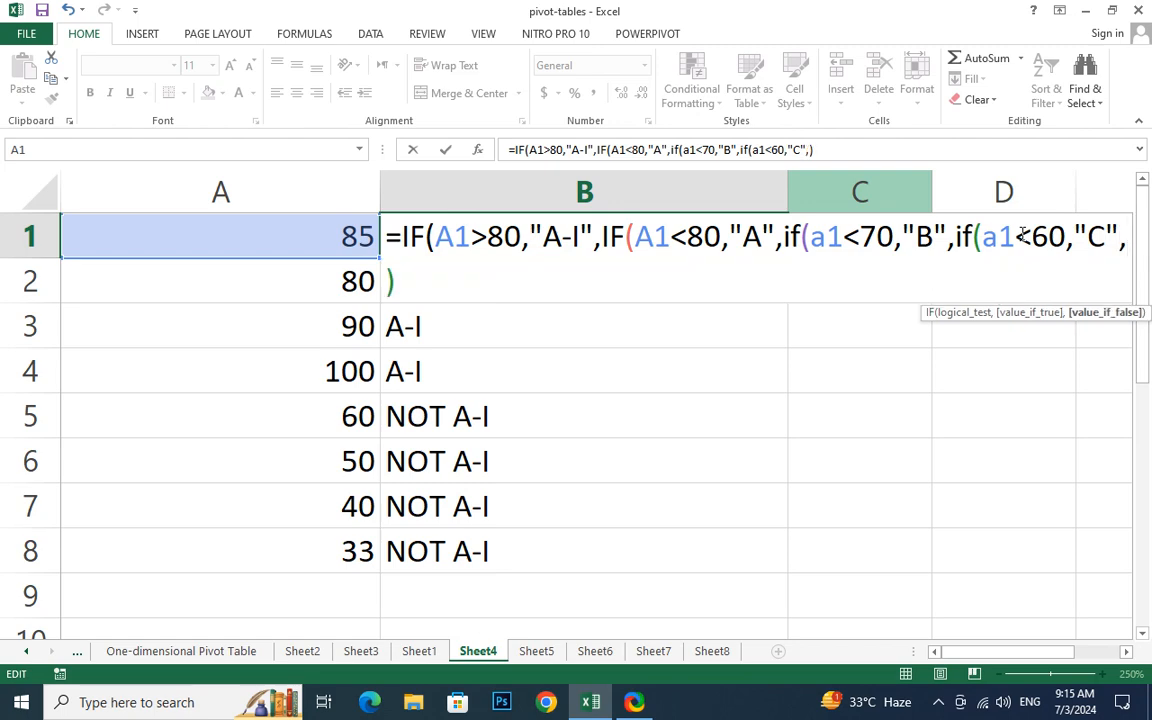
# Set the last false value in B1's formula to "Fail", close all nested IFs and accept the suggested formula correction.
pyautogui.write('Fail')
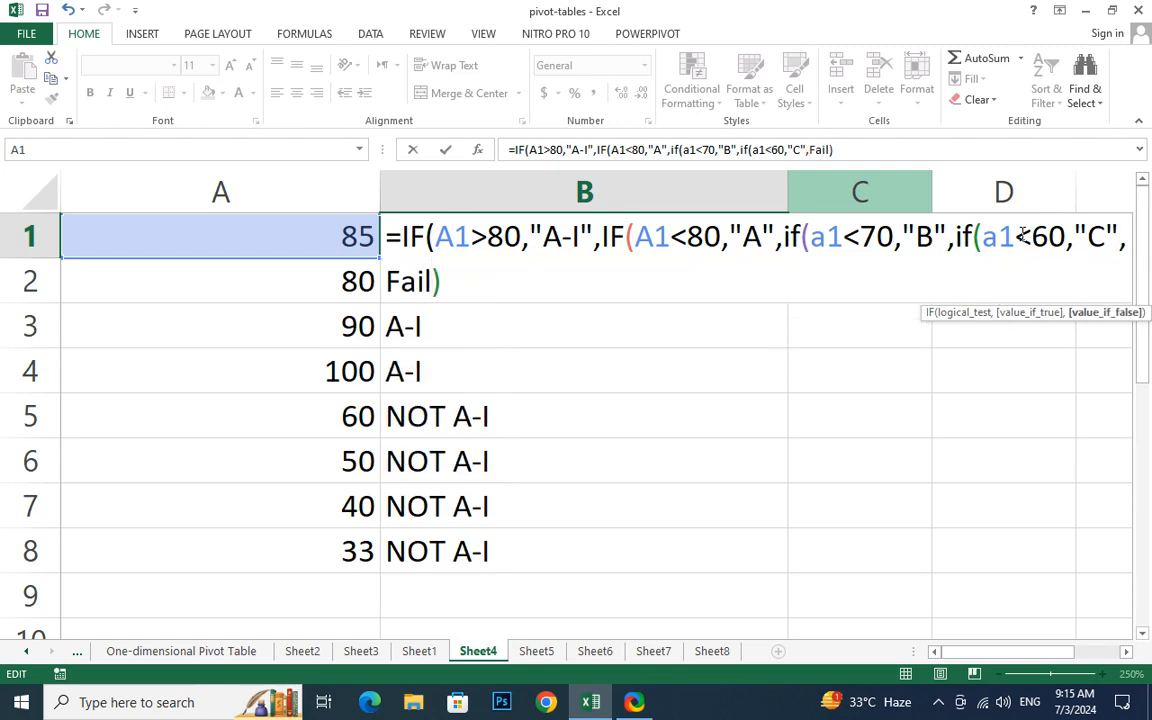
pyautogui.press('BackSpace')
pyautogui.press('BackSpace')
pyautogui.press('BackSpace')
pyautogui.press('BackSpace')
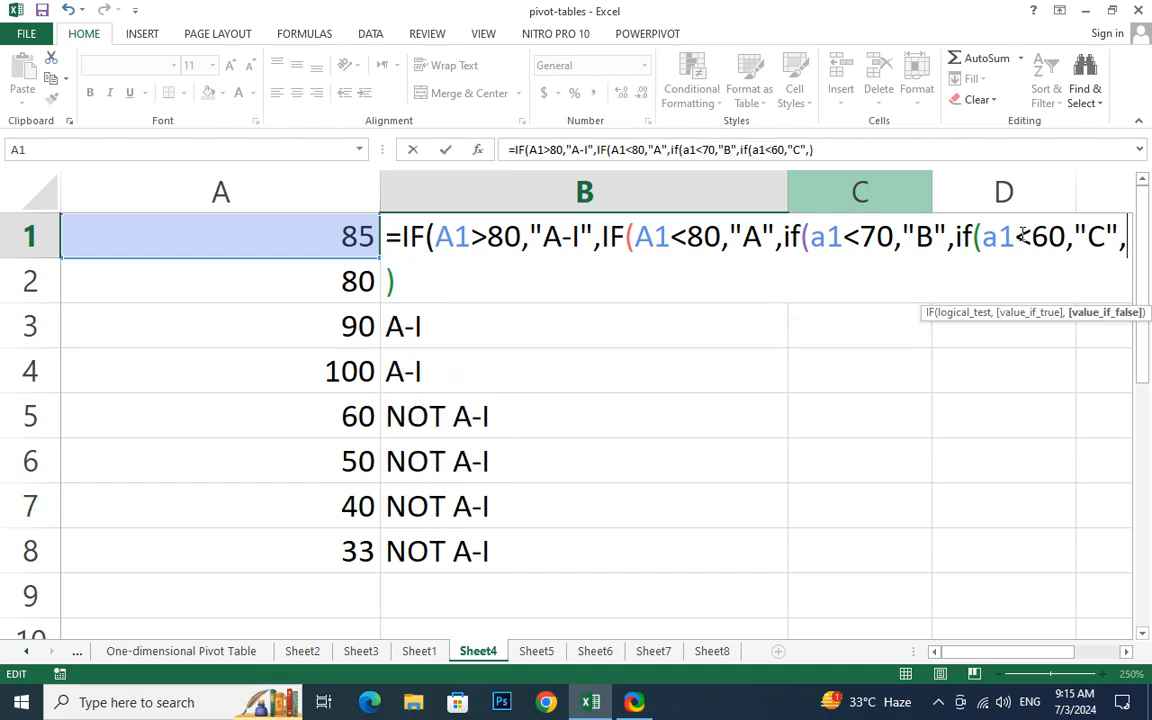
pyautogui.write('"Fail')
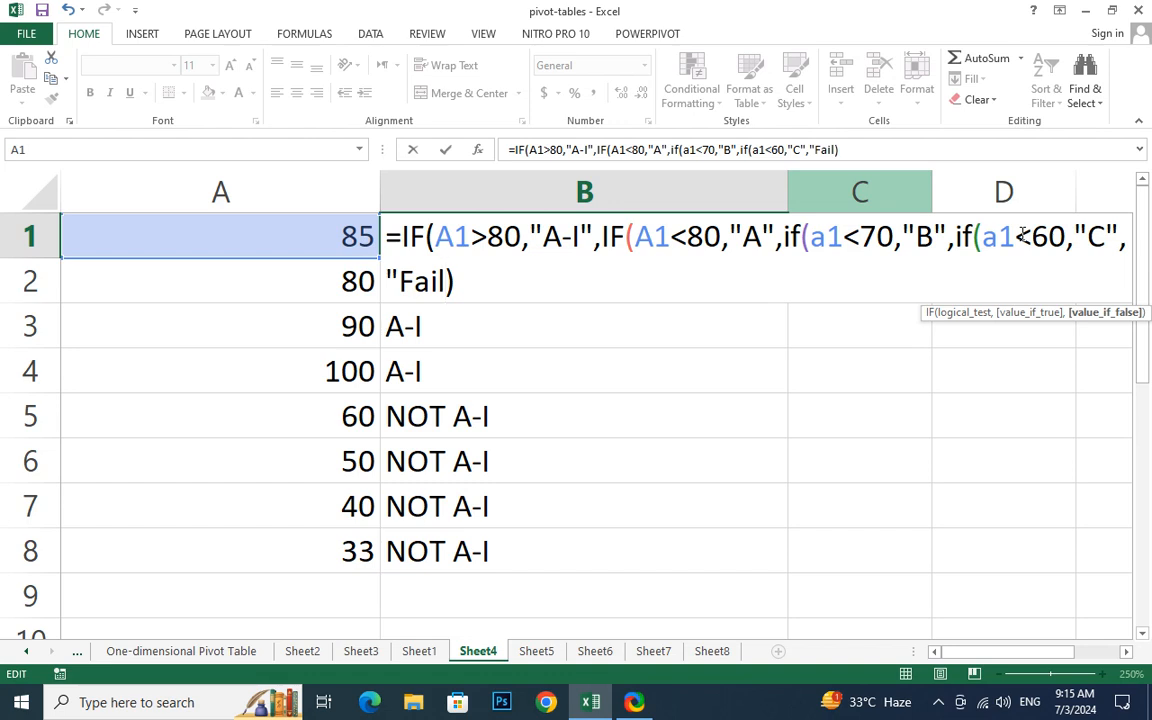
pyautogui.write(')))')
pyautogui.press('Return')
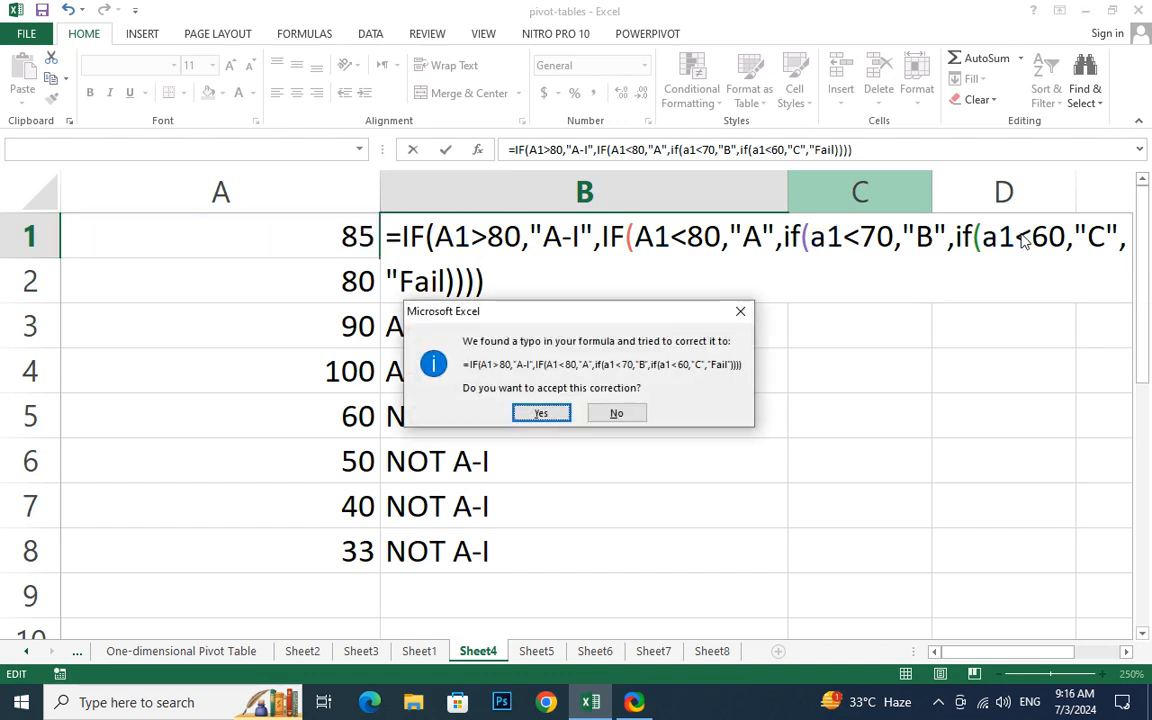
pyautogui.press('Return')
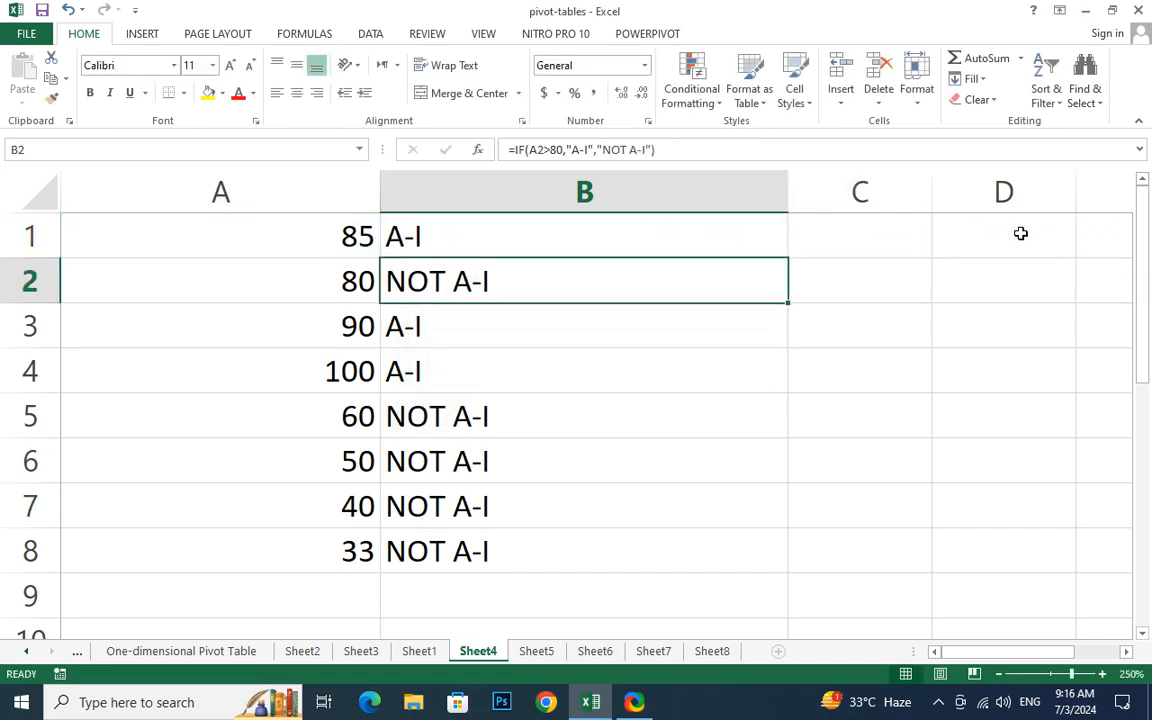
pyautogui.click(637, 309)
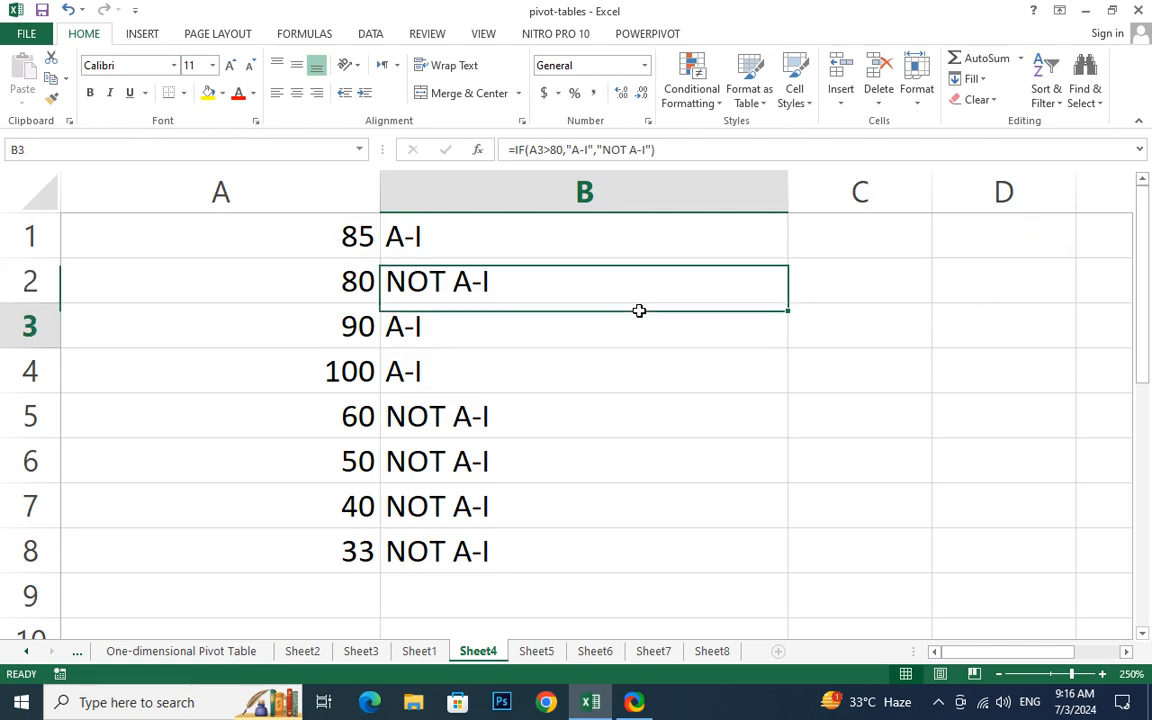
# Test the nested IF formula in B1 by changing the mark in A1 to 75 and 65.
pyautogui.click(563, 266)
pyautogui.click(560, 236)
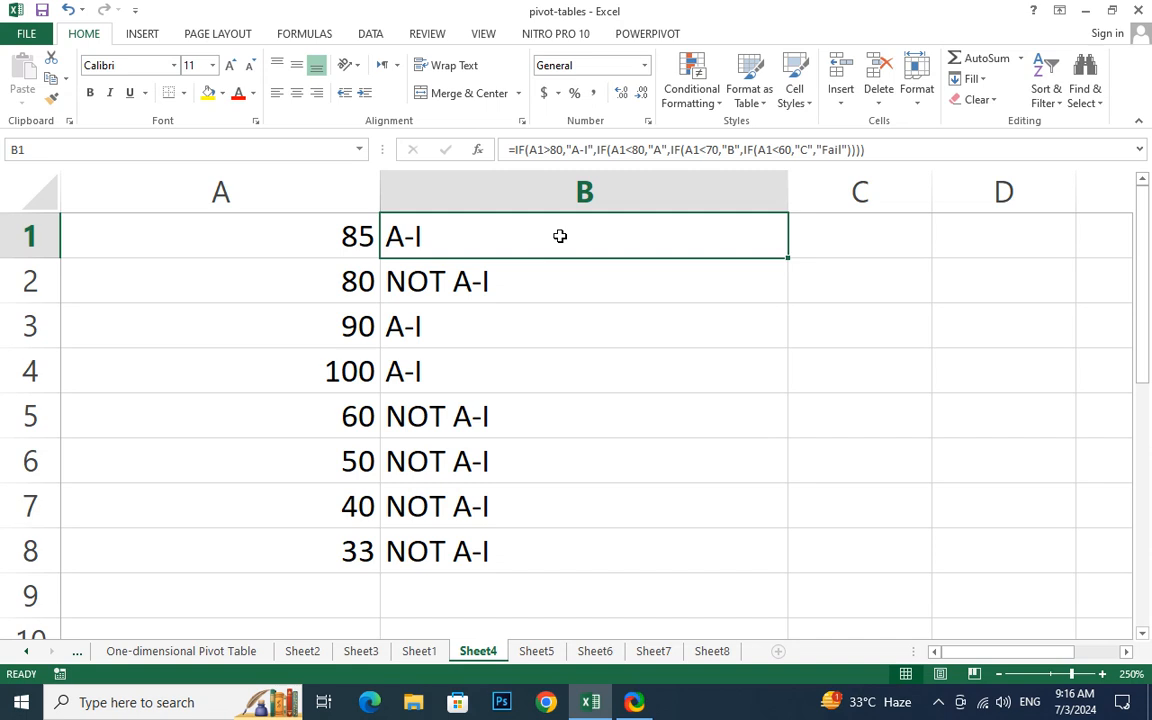
pyautogui.click(270, 208)
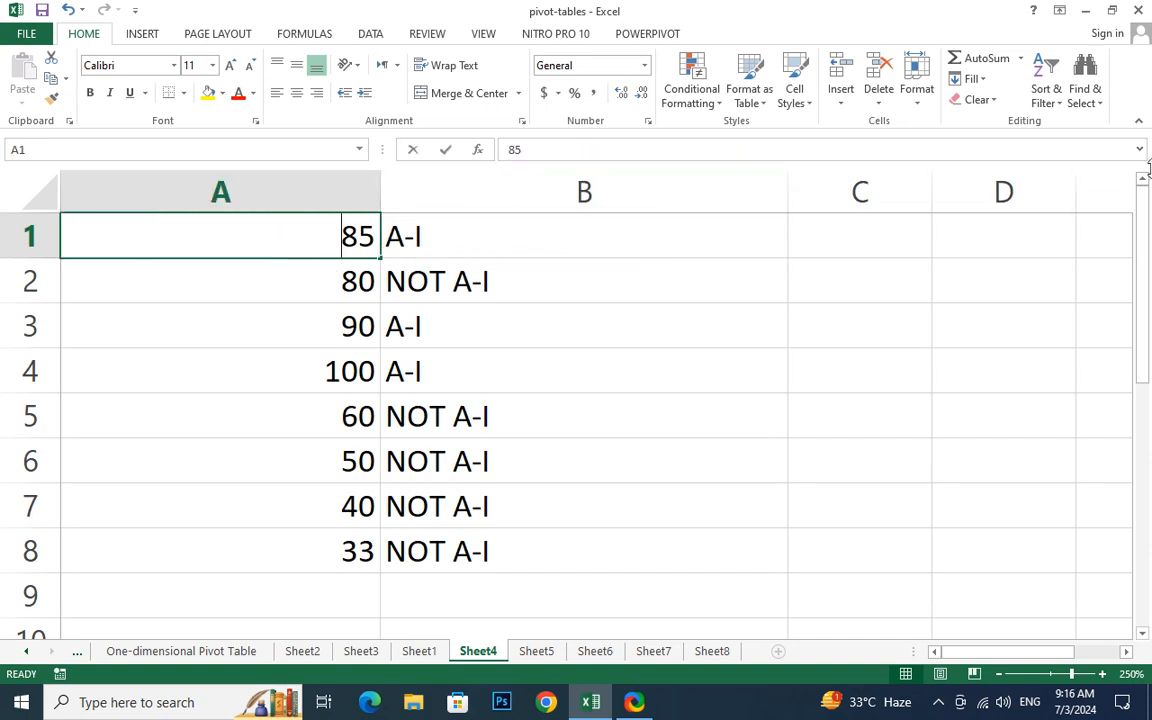
pyautogui.write('75')
pyautogui.press('Return')
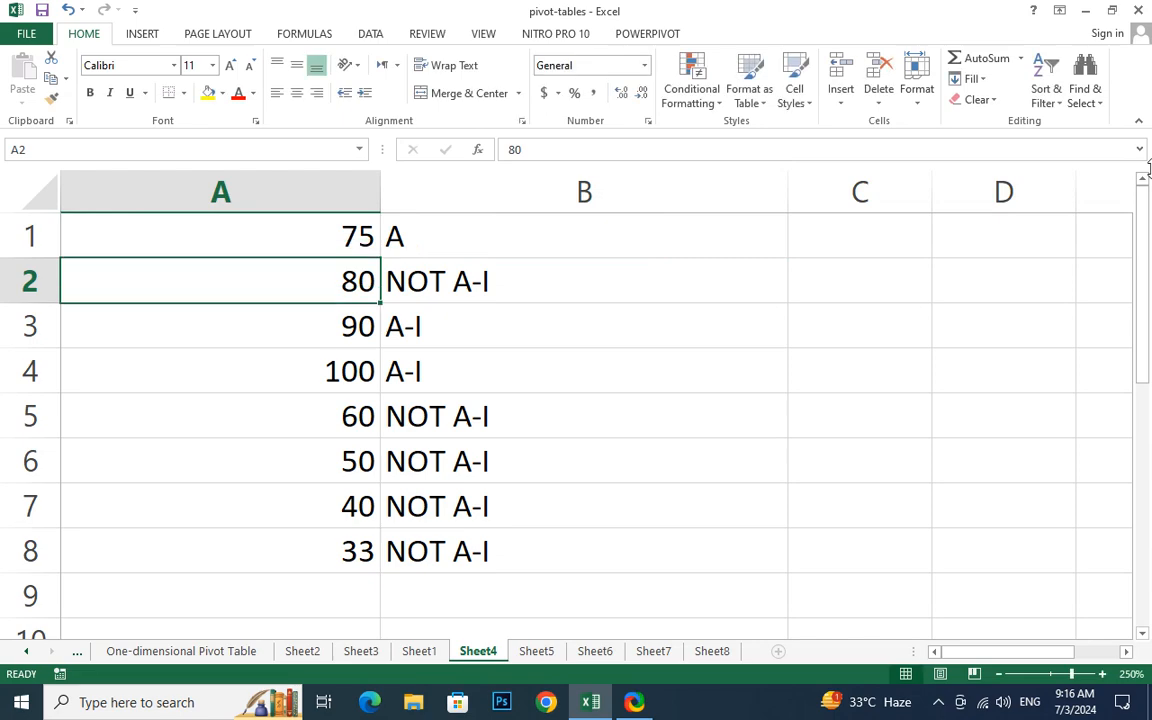
pyautogui.press('Up')
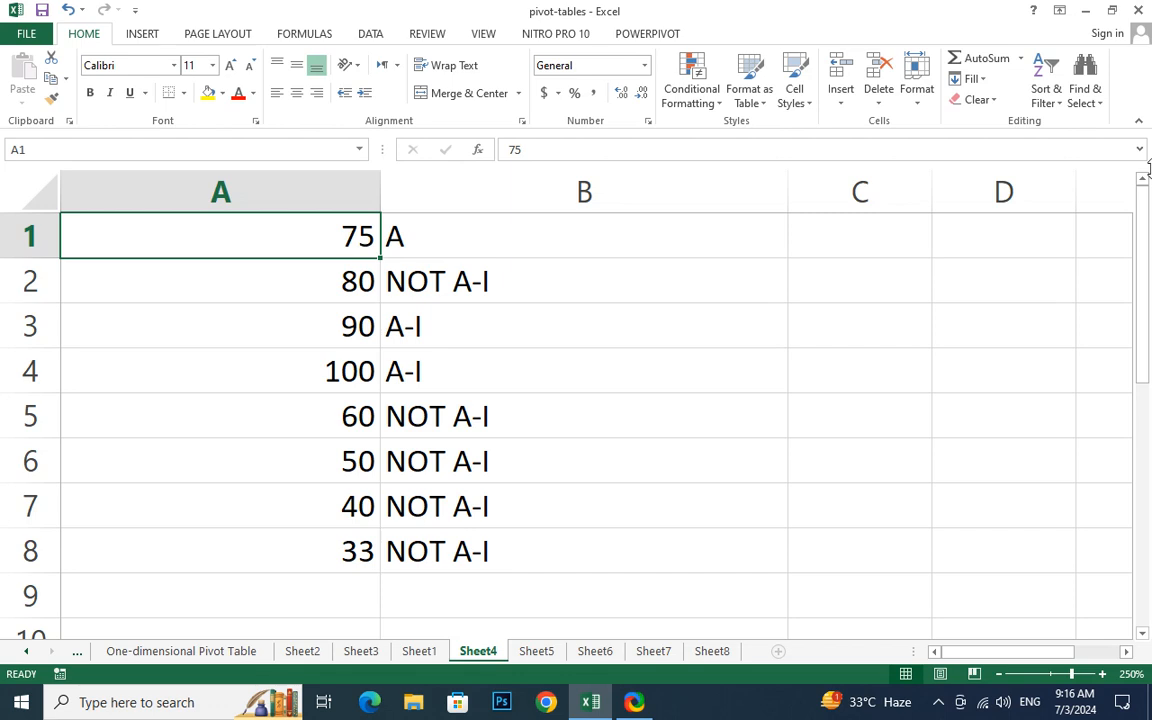
pyautogui.write('65')
pyautogui.press('Return')
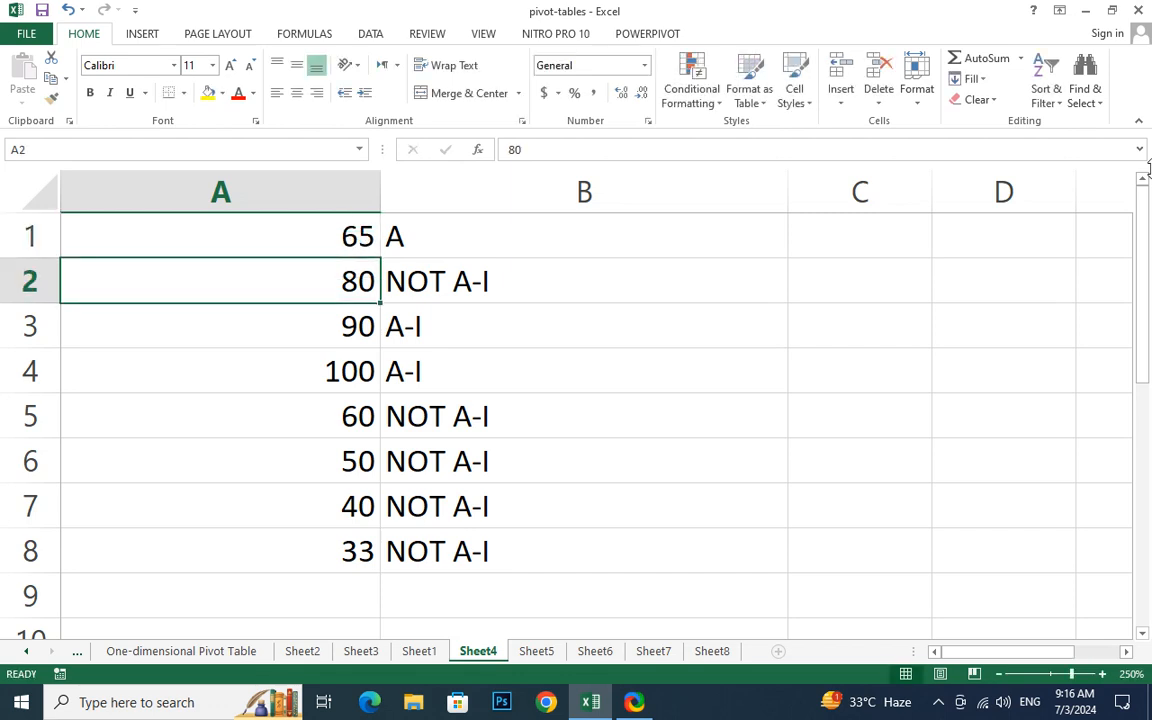
# Set the mark in A1 to 55.
pyautogui.press('Up')
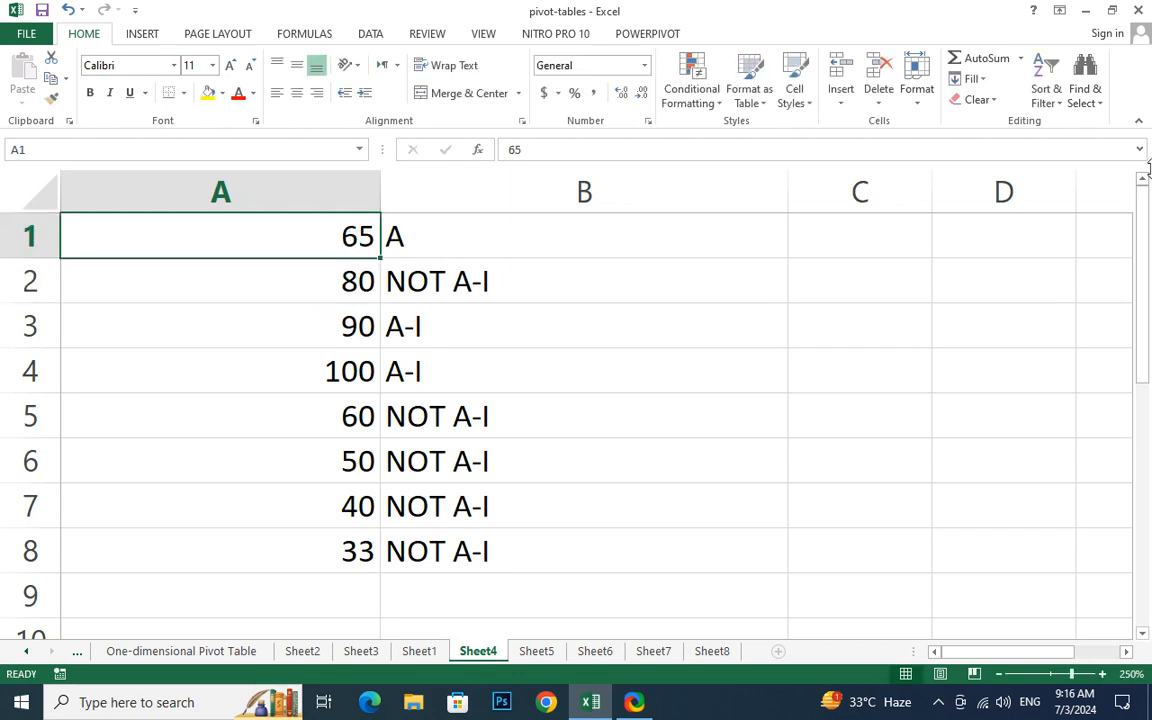
pyautogui.write('55')
pyautogui.press('Return')
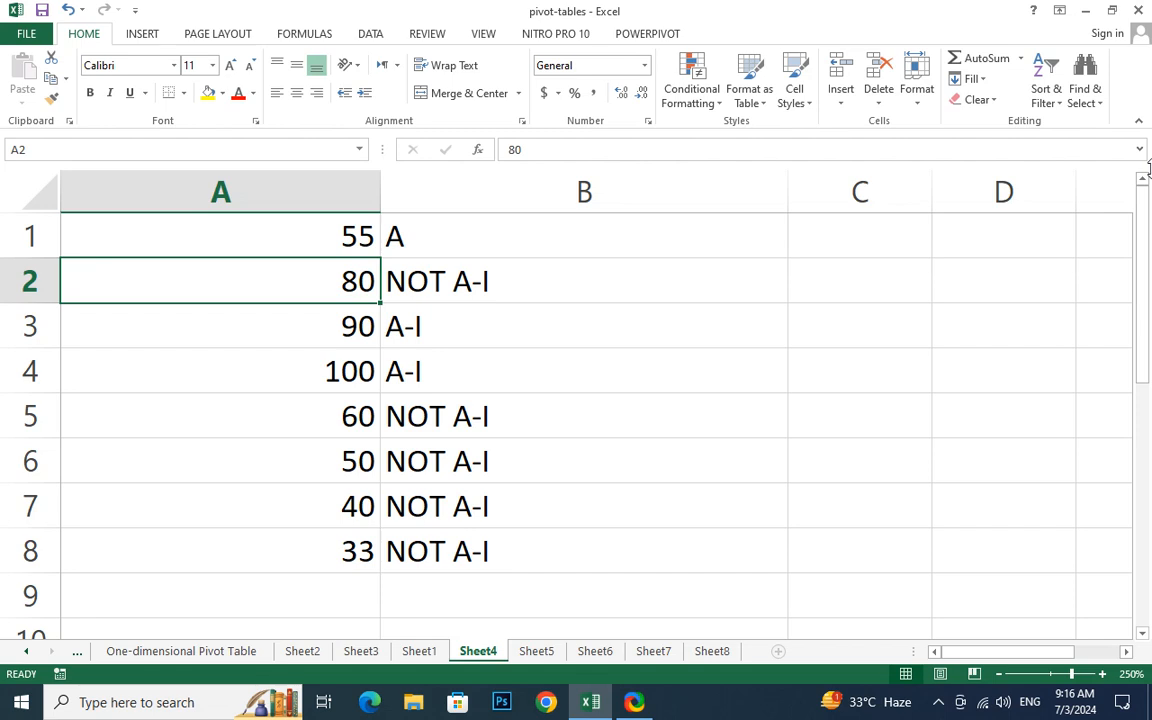
# Reopen B1's formula and begin an AND function in front of the A1>80 test.
pyautogui.click(470, 247)
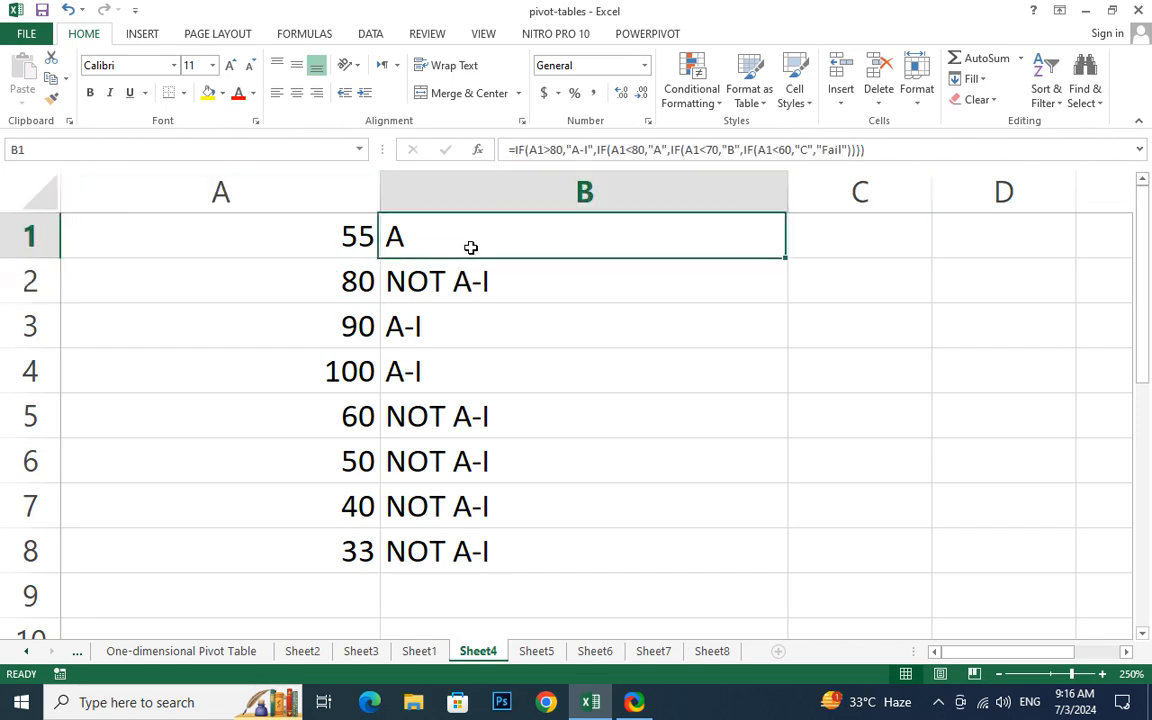
pyautogui.doubleClick(471, 248)
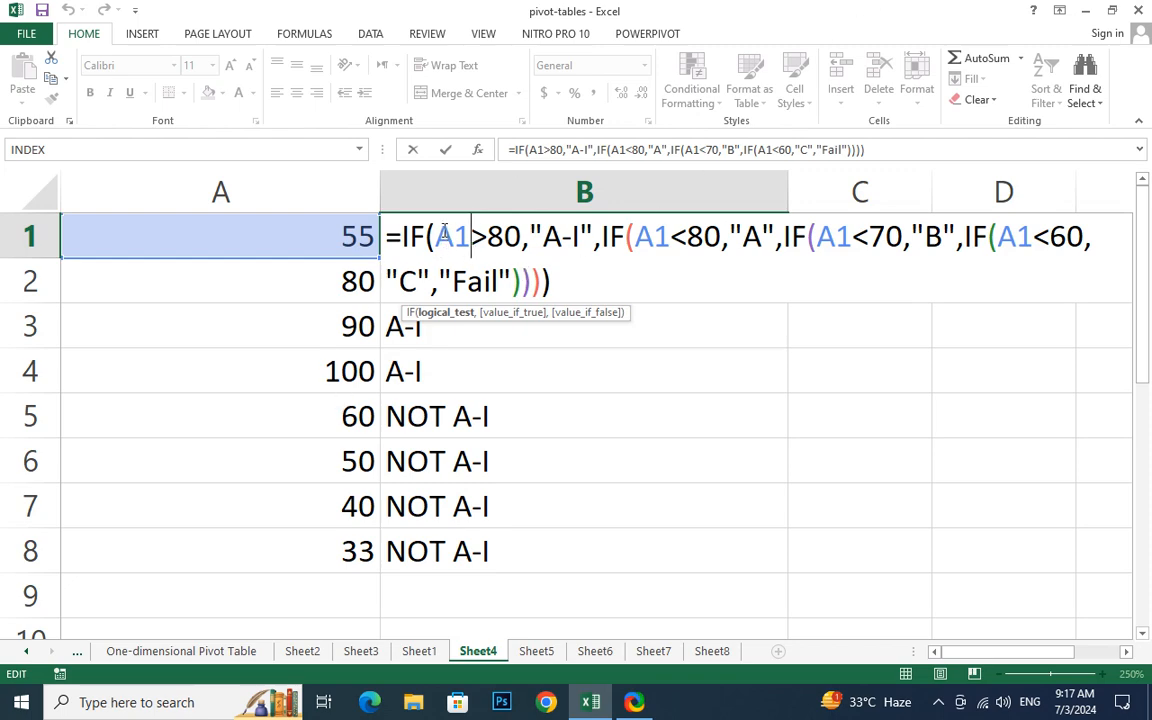
pyautogui.click(440, 228)
pyautogui.write('and')
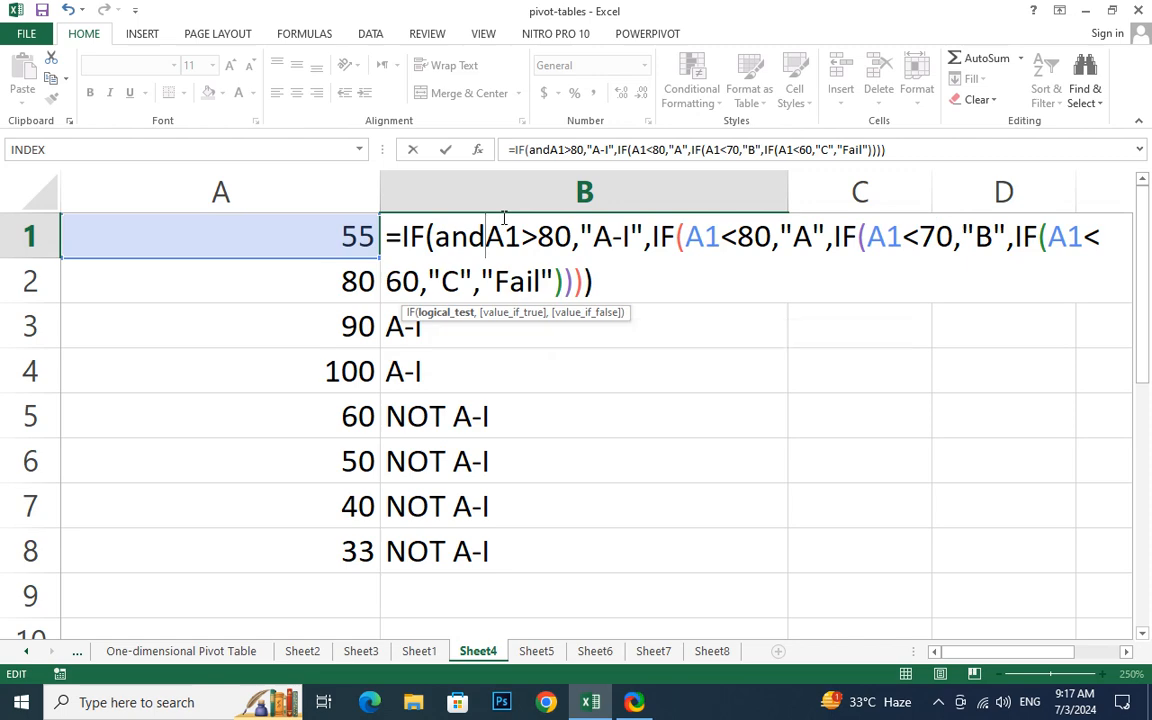
pyautogui.write('*')
pyautogui.press('BackSpace')
pyautogui.write('(')
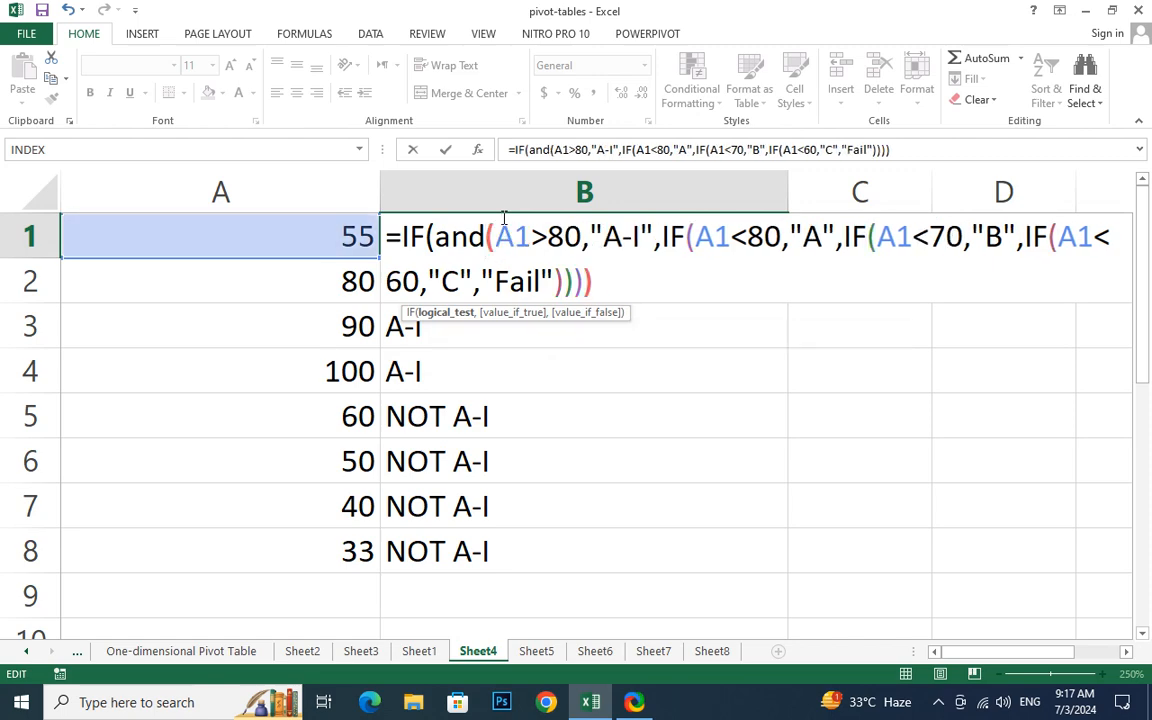
# Add a1<100 as the second condition of the AND with A1>80 and close the function.
pyautogui.press('Right')
pyautogui.press('Right')
pyautogui.press('Right')
pyautogui.press('Right')
pyautogui.press('Right')
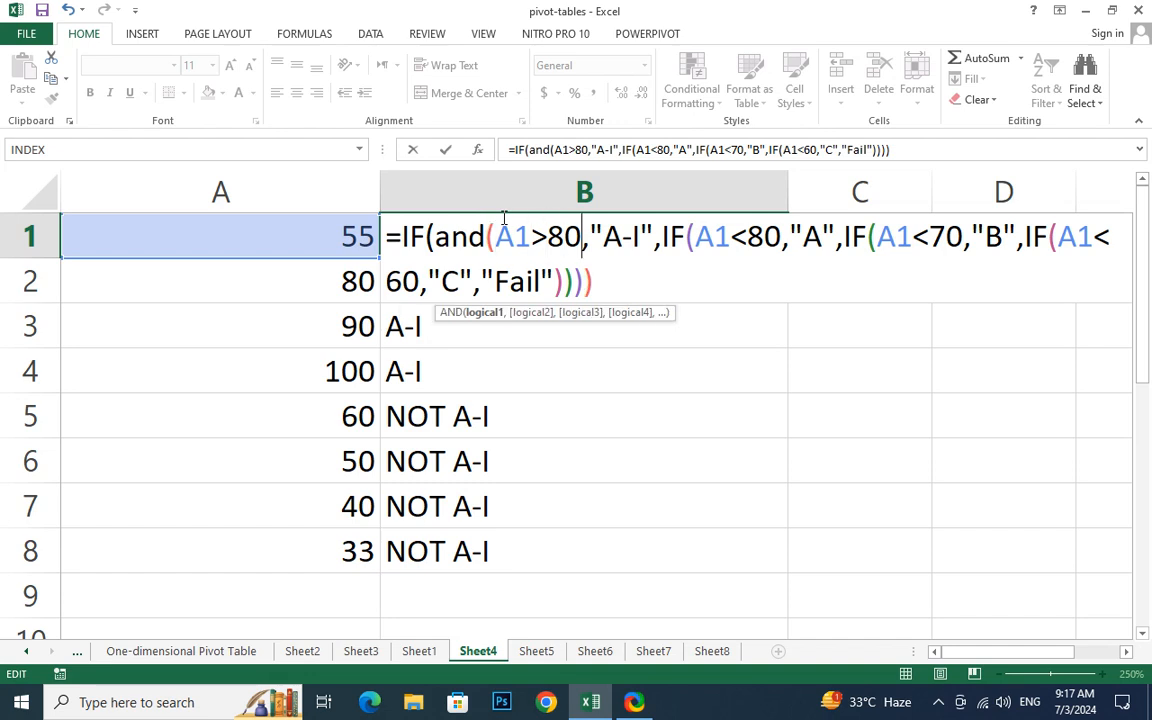
pyautogui.write(',')
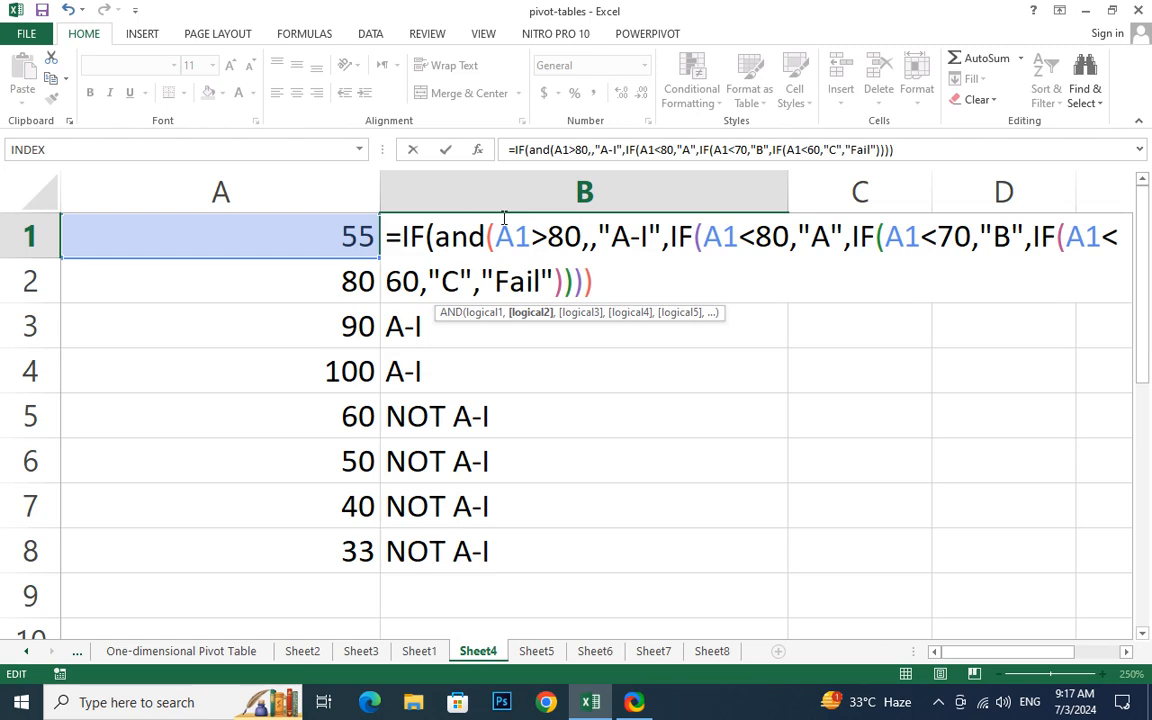
pyautogui.write('a1<')
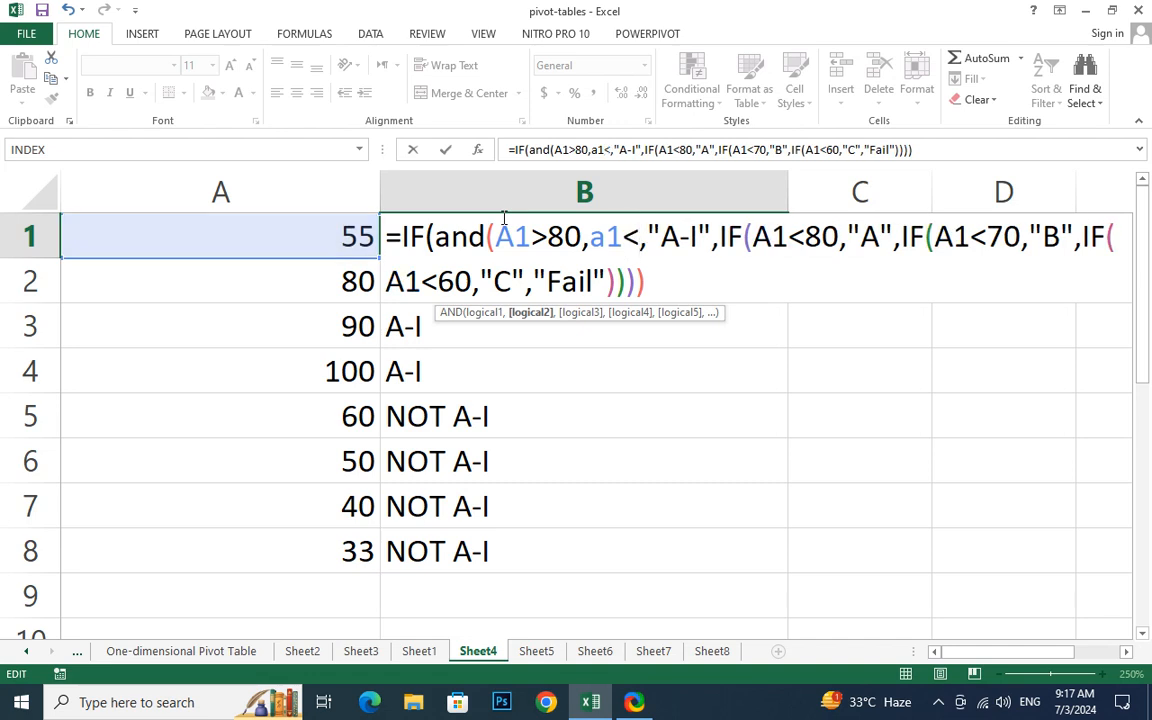
pyautogui.write('100')
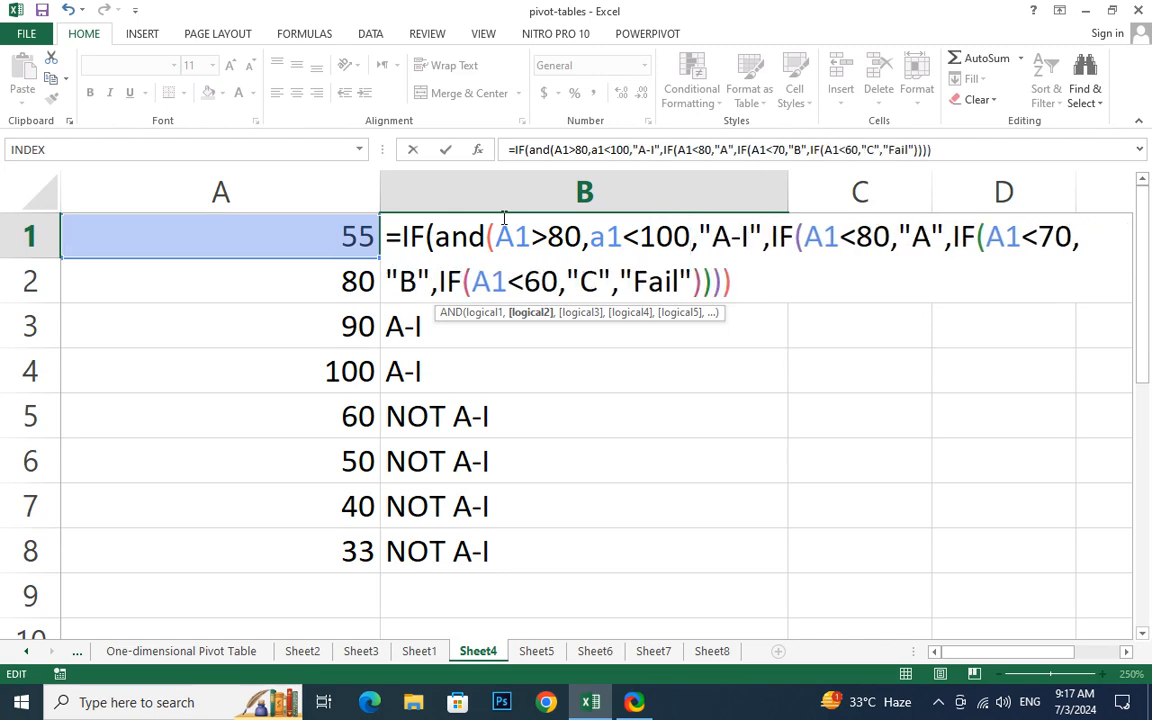
pyautogui.write('"')
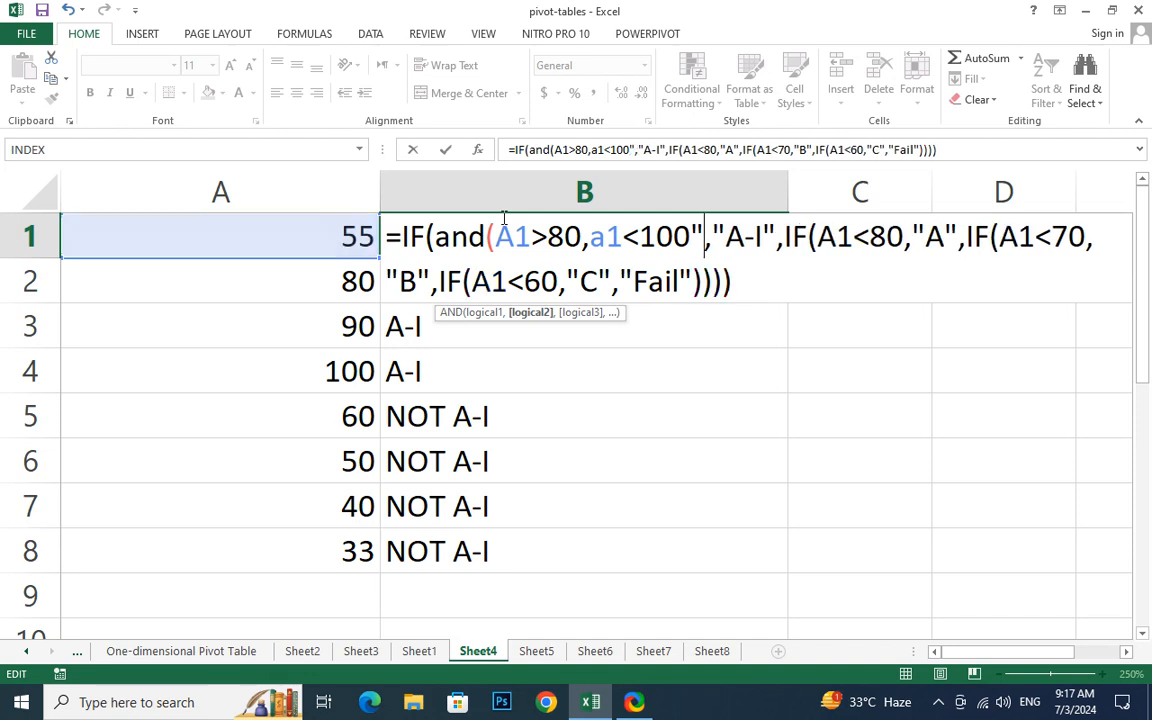
pyautogui.write(')')
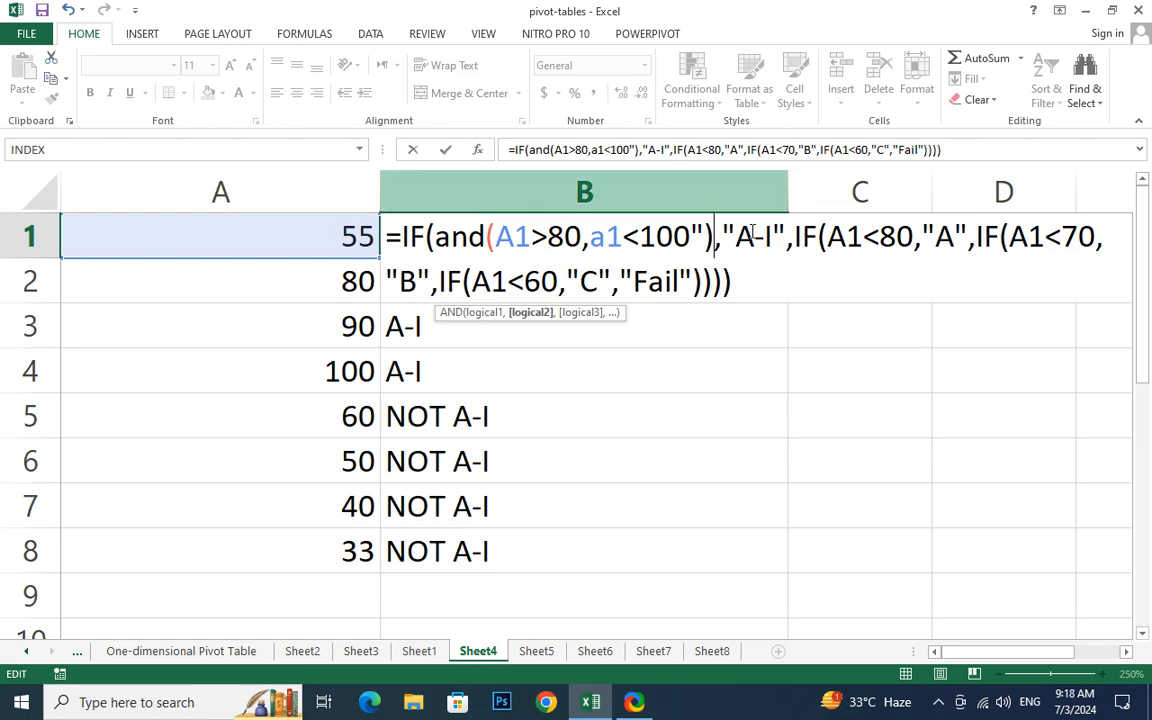
# Wrap the A1<80 test of the second IF in an AND function with the extra condition a1>70.
pyautogui.click(827, 236)
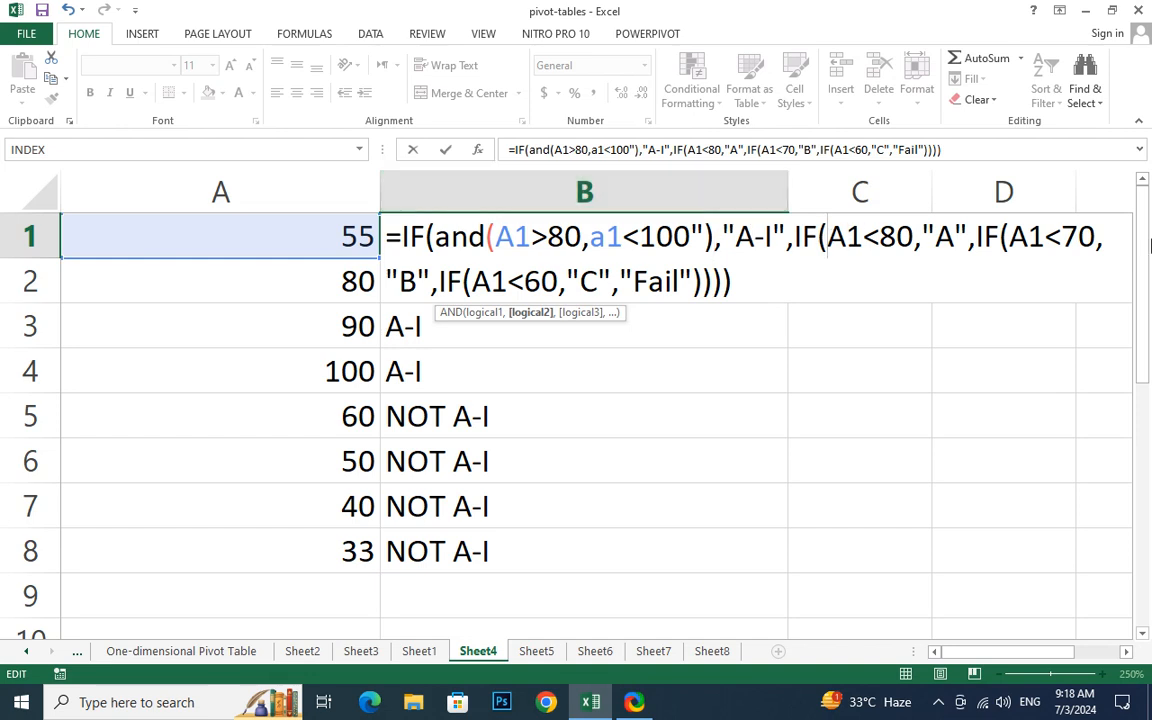
pyautogui.write('and(')
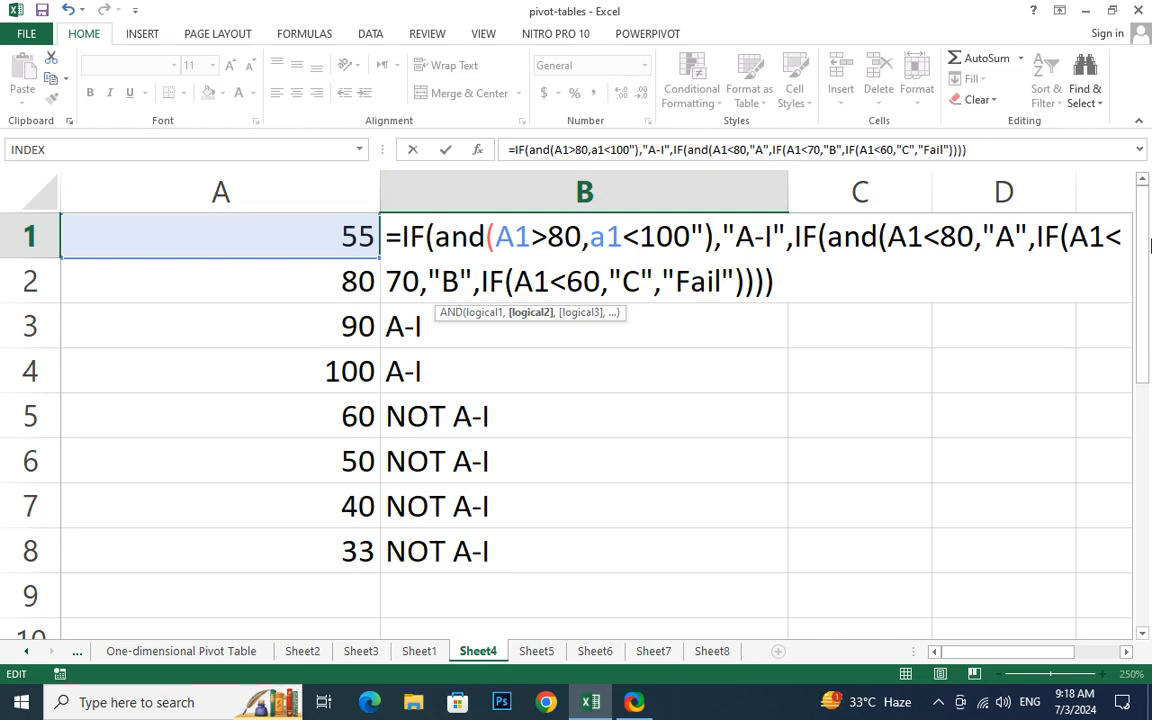
pyautogui.press('Right')
pyautogui.press('Right')
pyautogui.press('Right')
pyautogui.press('Right')
pyautogui.press('Right')
pyautogui.write(',a')
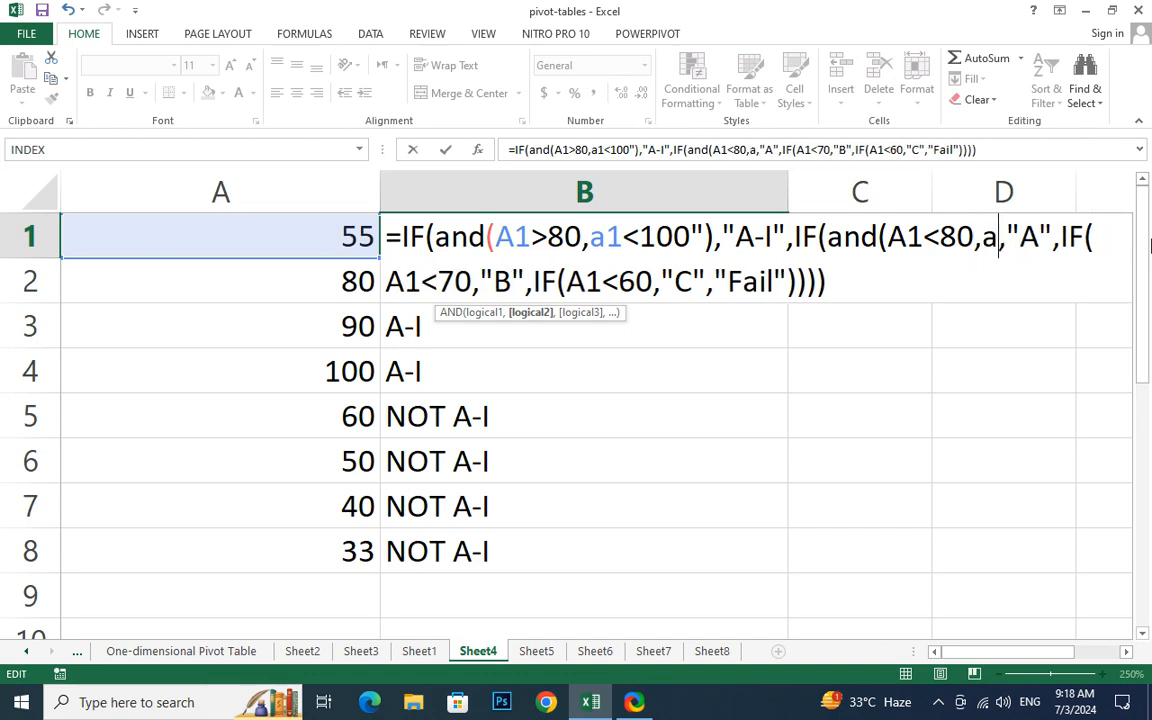
pyautogui.write('1')
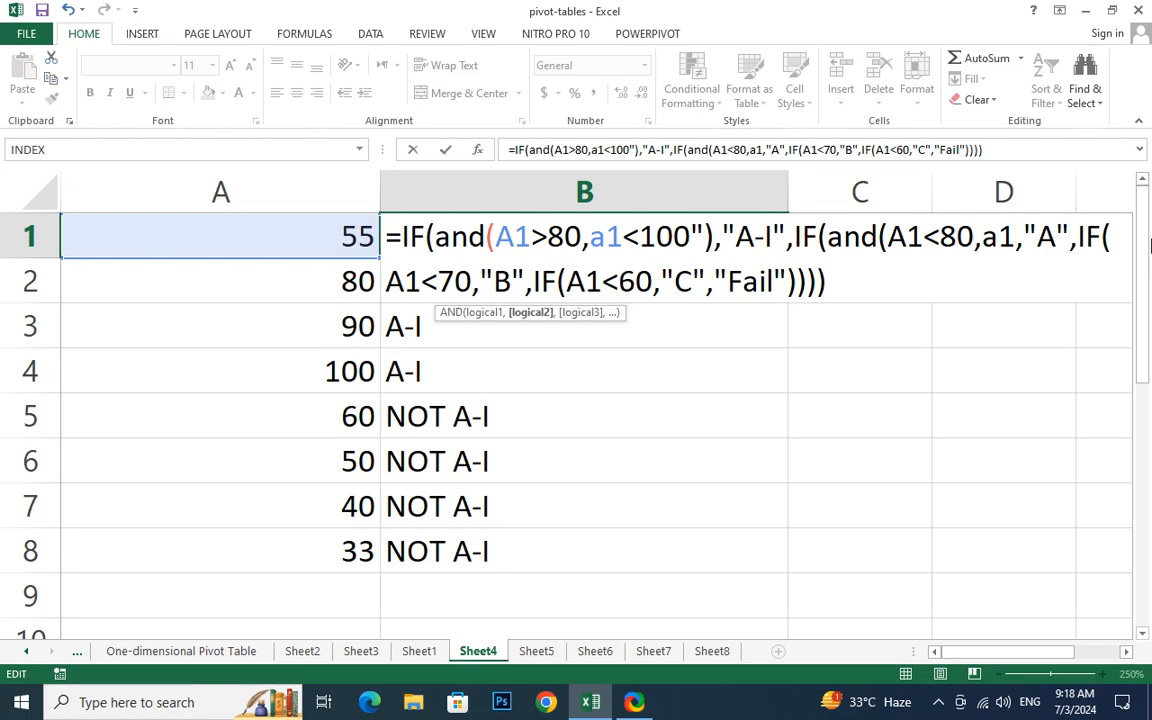
pyautogui.write('70')
pyautogui.press('BackSpace')
pyautogui.press('BackSpace')
pyautogui.write('>70')
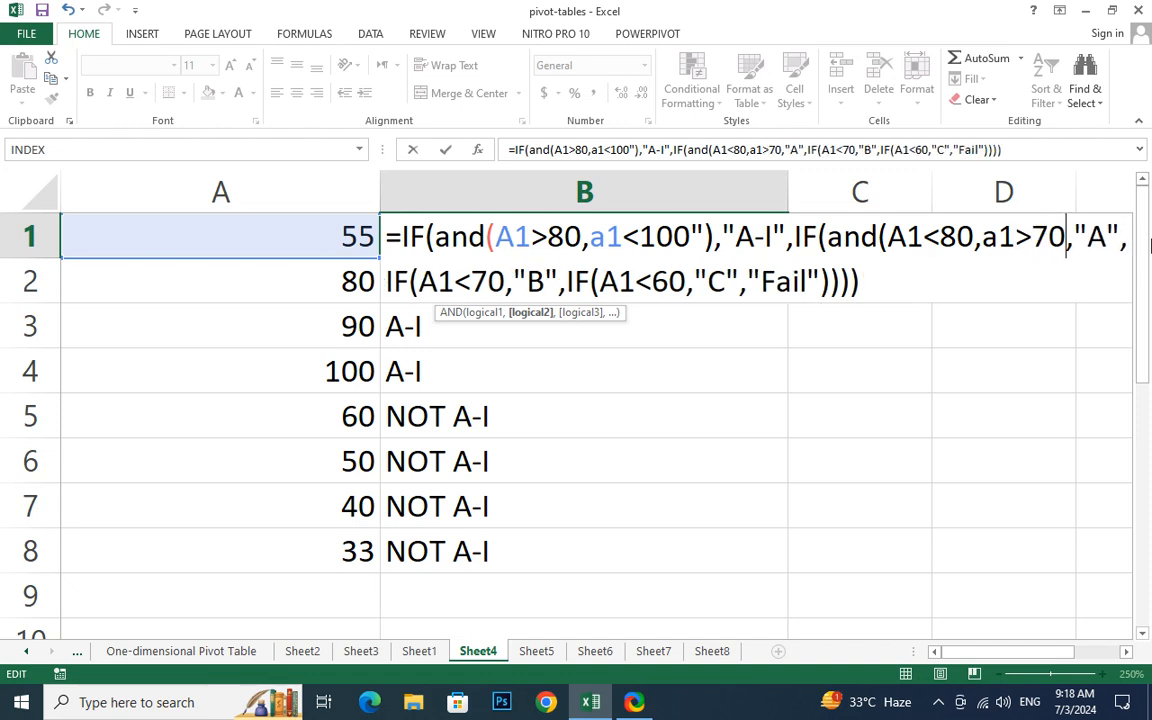
pyautogui.write(')')
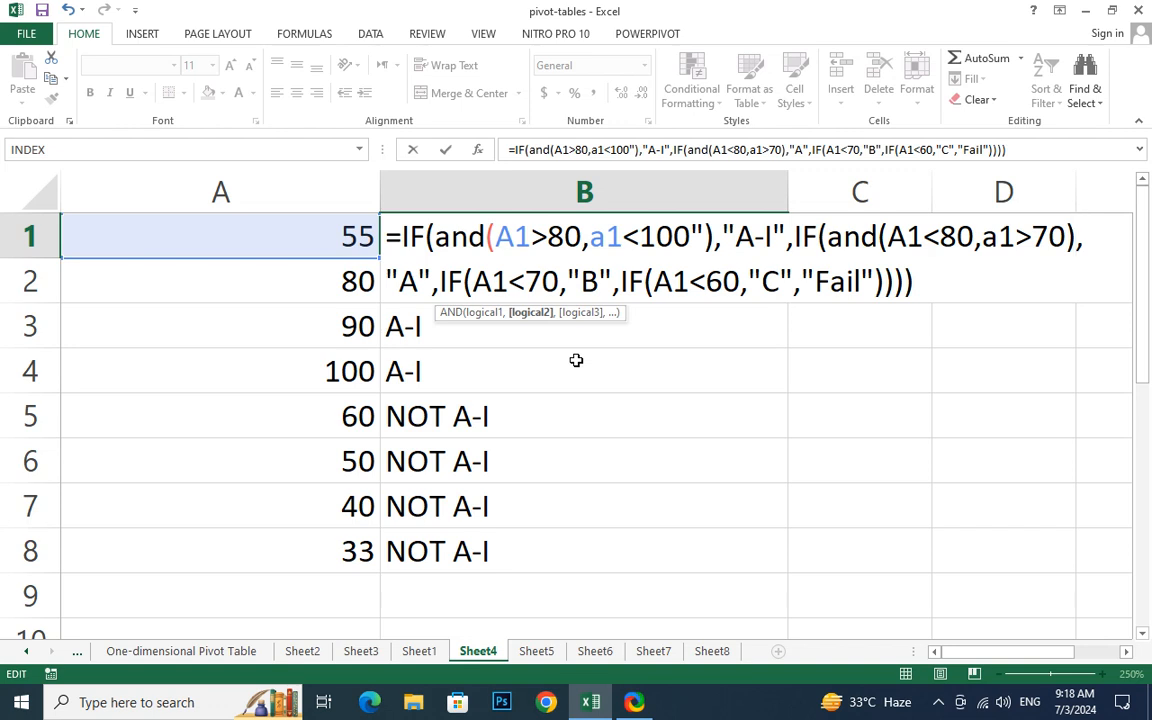
# Begin an AND function in front of the A1<70 test in the third IF.
pyautogui.press('Right')
pyautogui.press('Right')
pyautogui.press('Right')
pyautogui.press('Right')
pyautogui.press('Right')
pyautogui.press('Right')
pyautogui.press('Right')
pyautogui.write('and(')
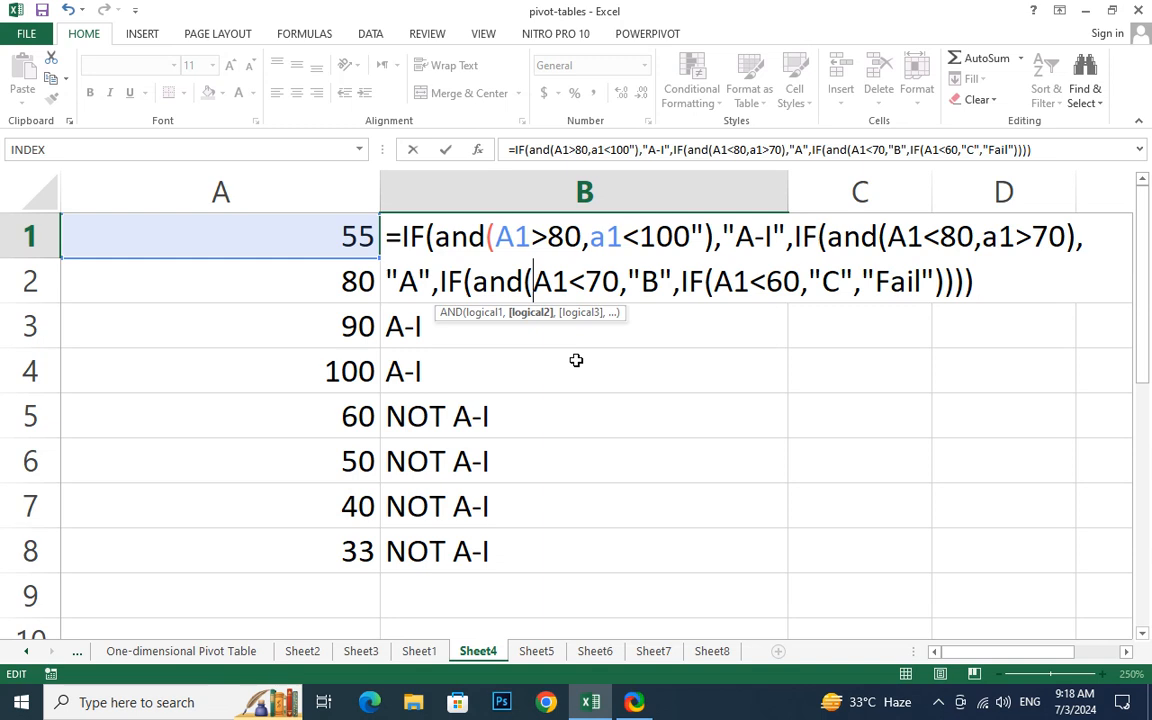
# Add a1>60 as the second condition alongside A1<70 and close that AND function.
pyautogui.press('Right')
pyautogui.press('Right')
pyautogui.press('Right')
pyautogui.press('Right')
pyautogui.press('Right')
pyautogui.press('Left')
pyautogui.press('Left')
pyautogui.press('Right')
pyautogui.press('Right')
pyautogui.press('Left')
pyautogui.press('Left')
pyautogui.press('Left')
pyautogui.press('Left')
pyautogui.press('Right')
pyautogui.press('Right')
pyautogui.press('Right')
pyautogui.press('Right')
pyautogui.write(',ansd')
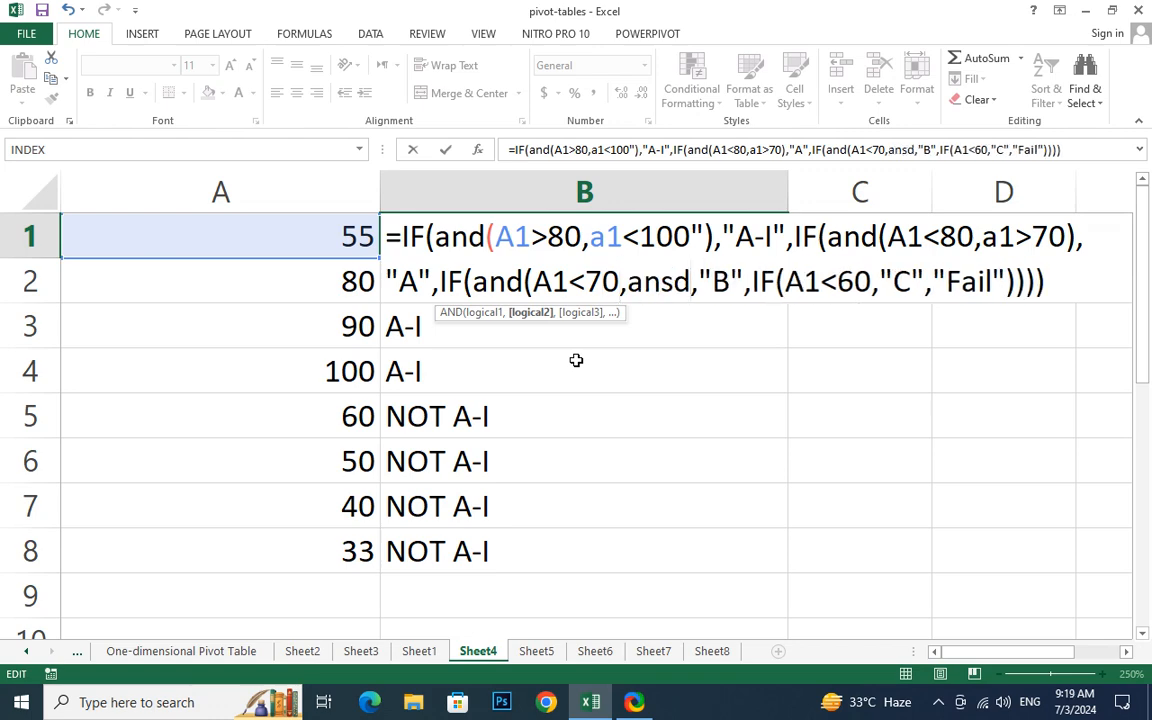
pyautogui.press('BackSpace')
pyautogui.press('BackSpace')
pyautogui.press('BackSpace')
pyautogui.press('BackSpace')
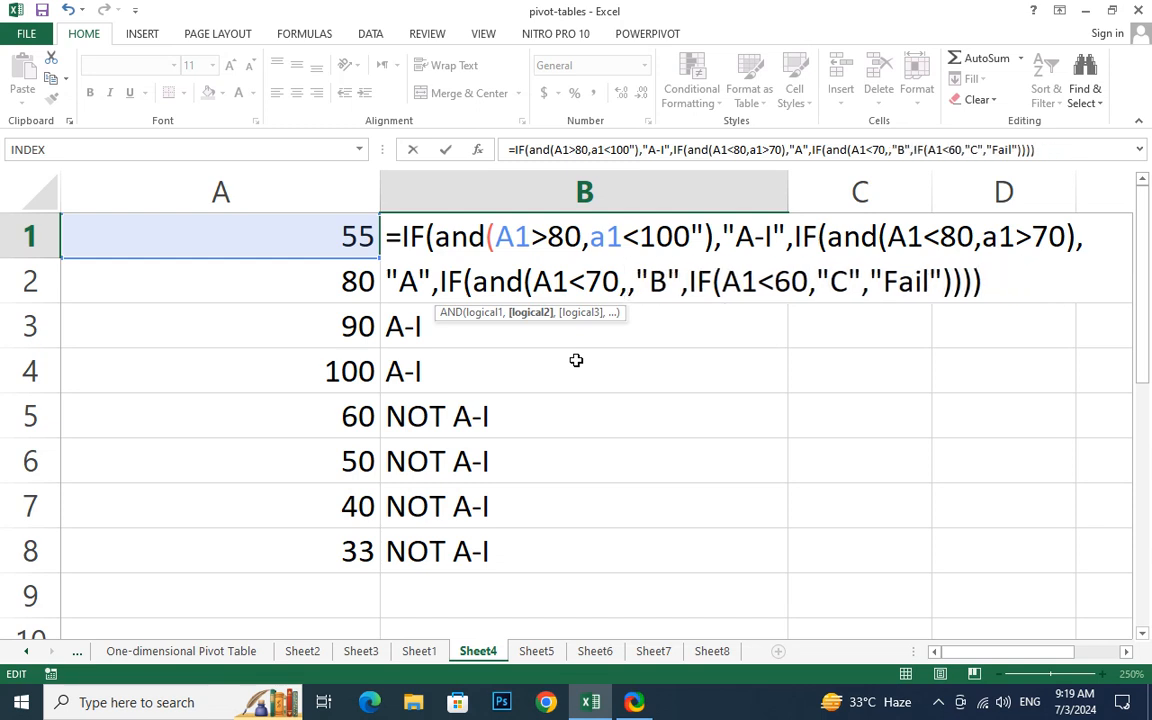
pyautogui.write('a1>6')
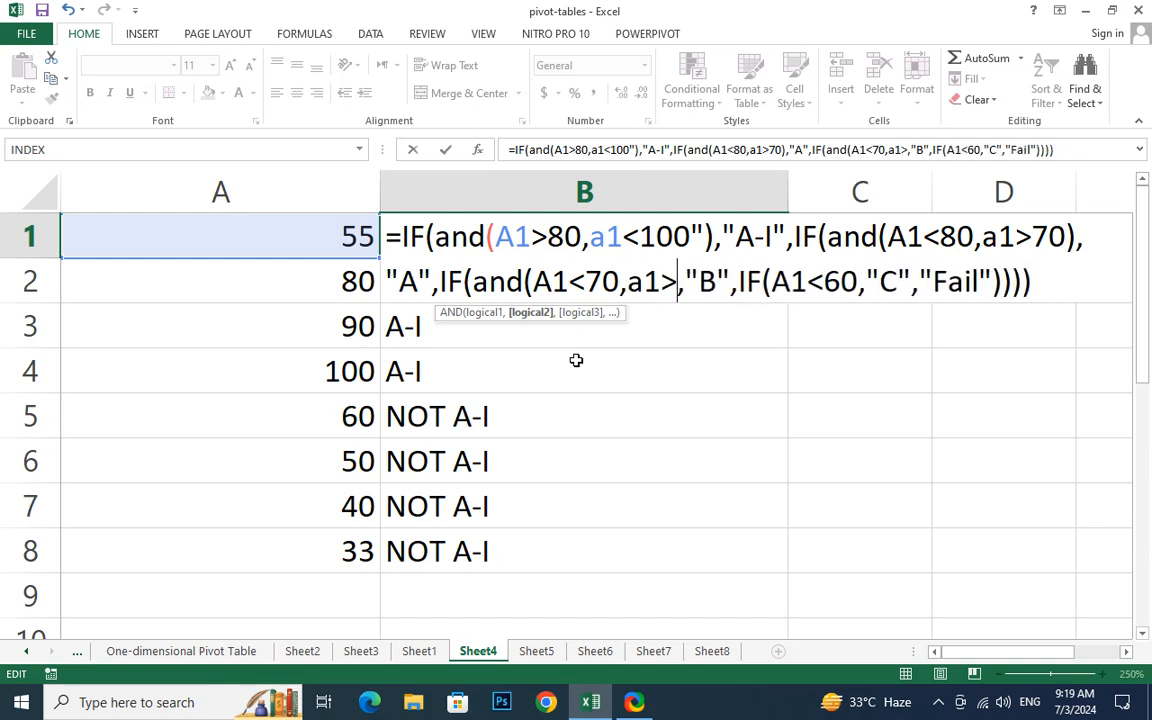
pyautogui.write('0')
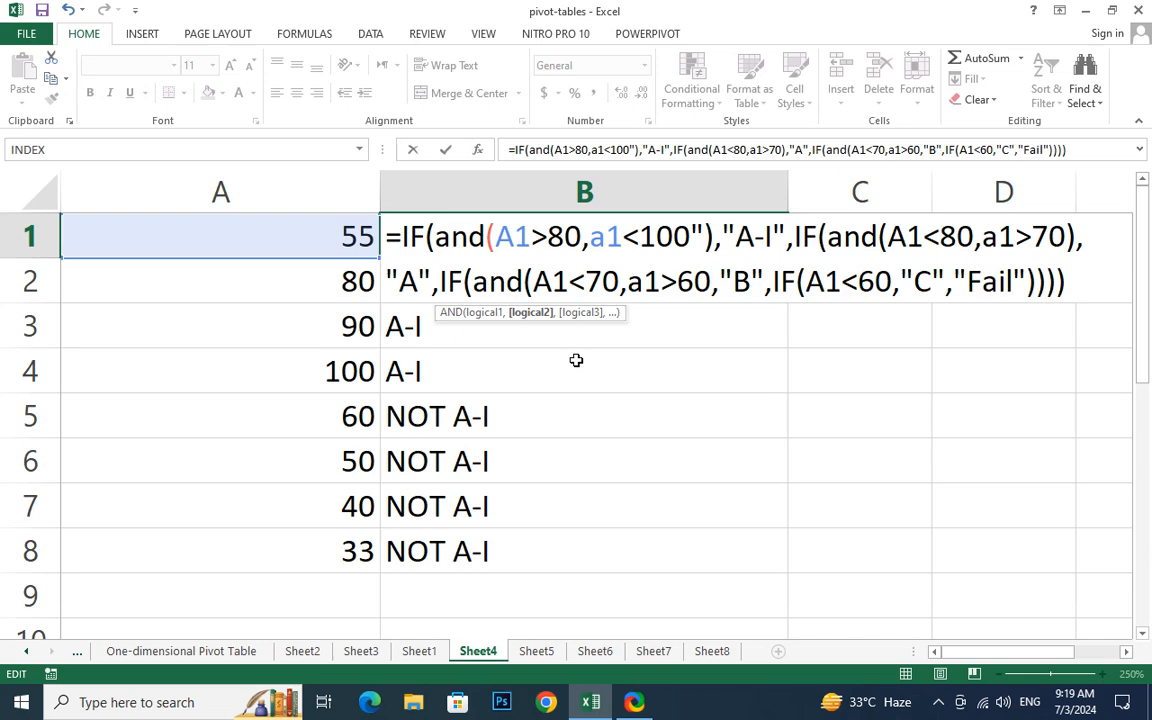
pyautogui.write(')')
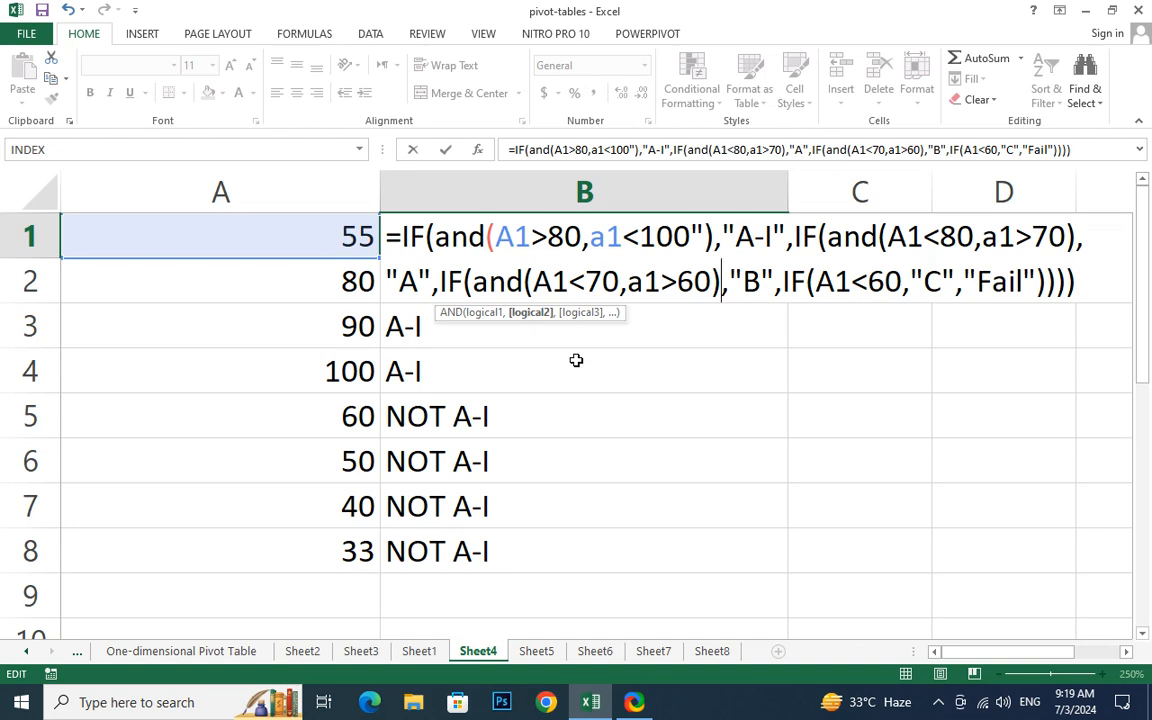
# Begin an AND function in front of the A1<60 test in the fourth IF.
pyautogui.press('Right')
pyautogui.press('Right')
pyautogui.press('Right')
pyautogui.press('Right')
pyautogui.press('Right')
pyautogui.press('Right')
pyautogui.press('Right')
pyautogui.press('Right')
pyautogui.press('Right')
pyautogui.press('Right')
pyautogui.press('Left')
pyautogui.press('Left')
pyautogui.write('and(')
# Add a1>50 as the second condition alongside A1<60 and close that AND function.
pyautogui.press('Right')
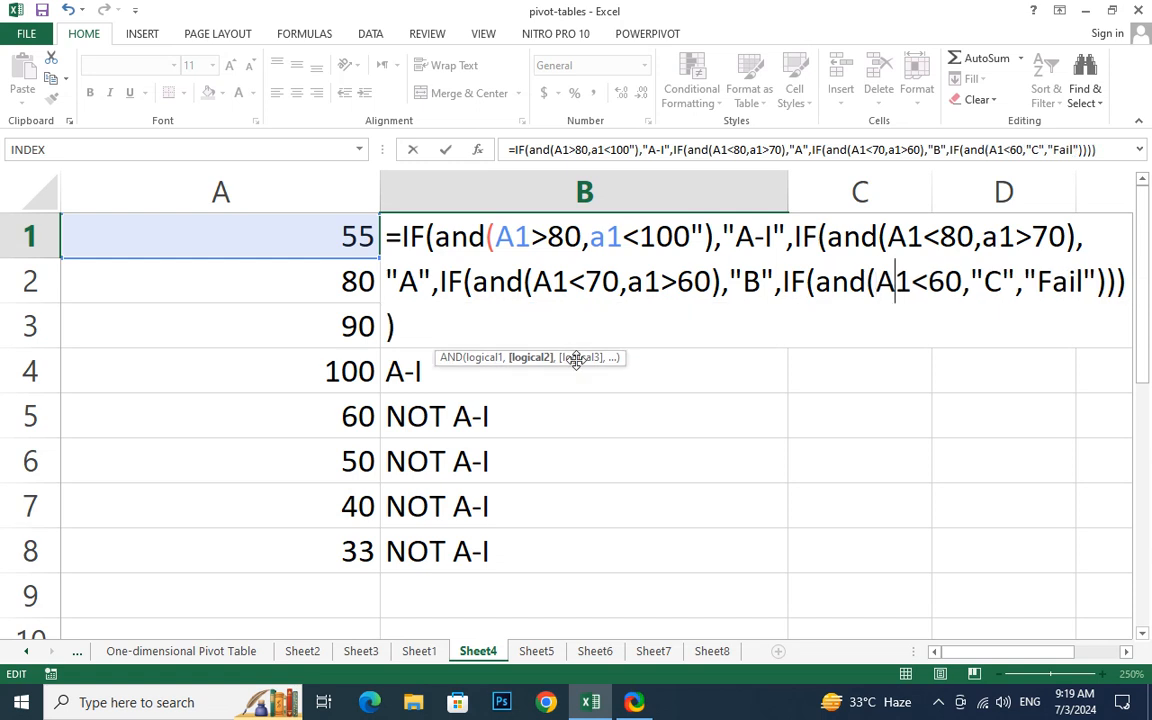
pyautogui.press('Right')
pyautogui.press('Right')
pyautogui.press('Right')
pyautogui.press('Right')
pyautogui.write(',')
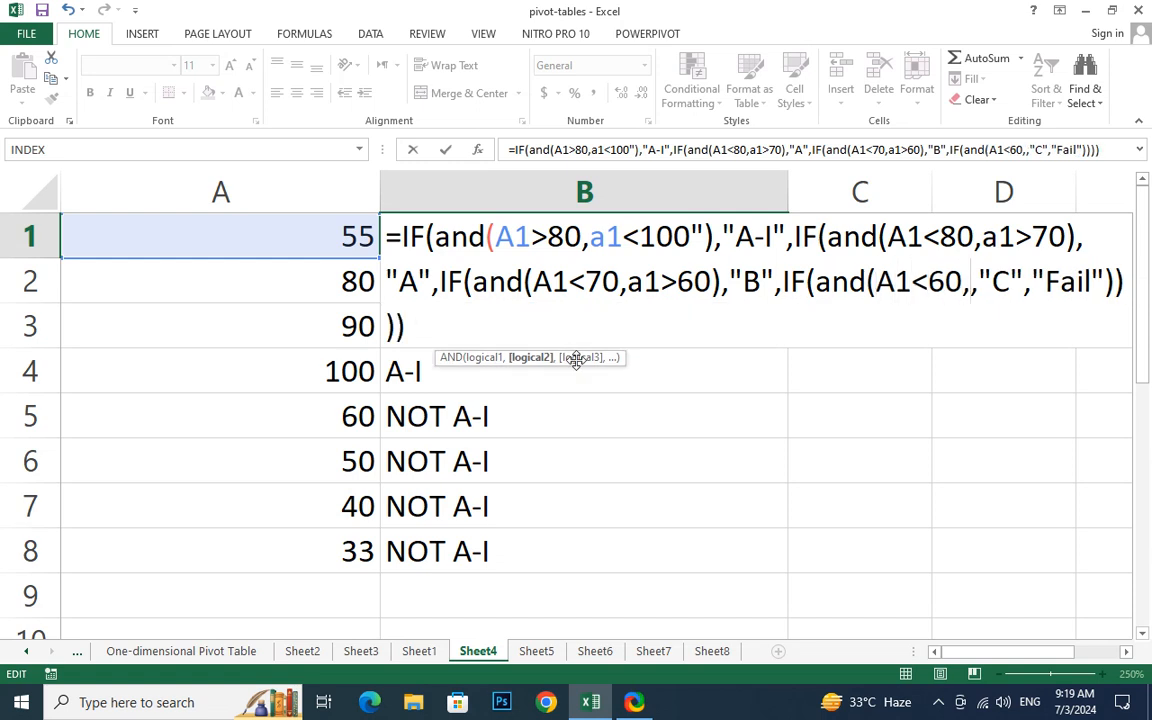
pyautogui.write('a1>')
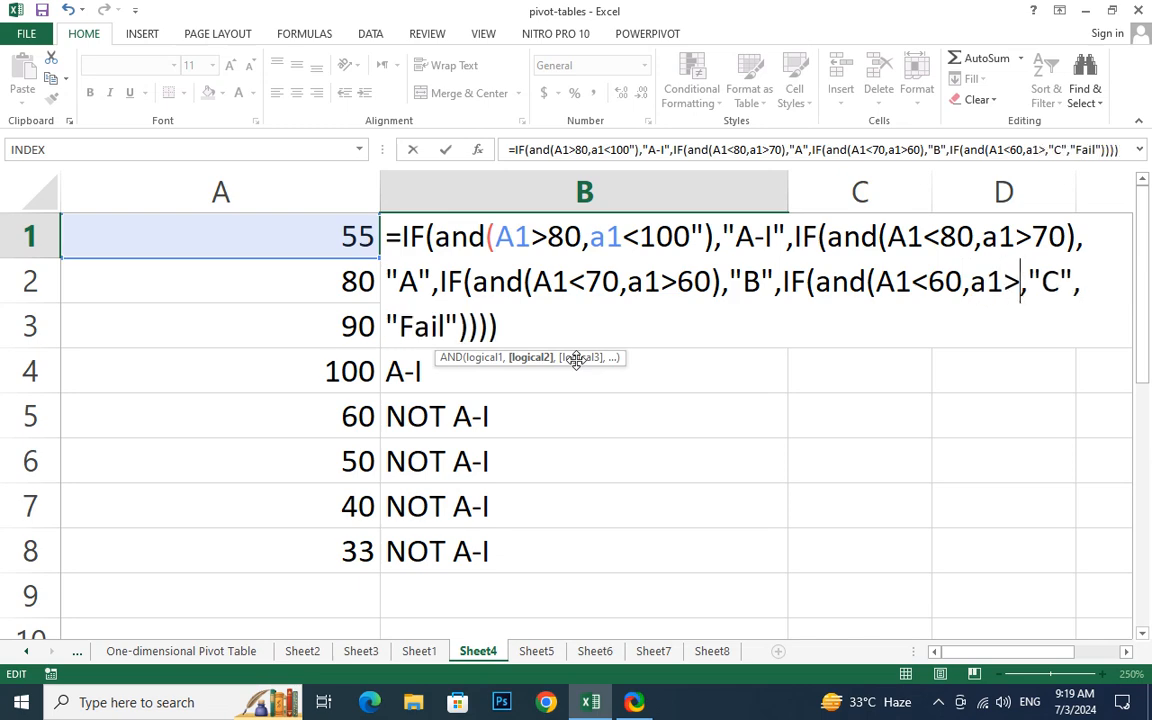
pyautogui.write('50')
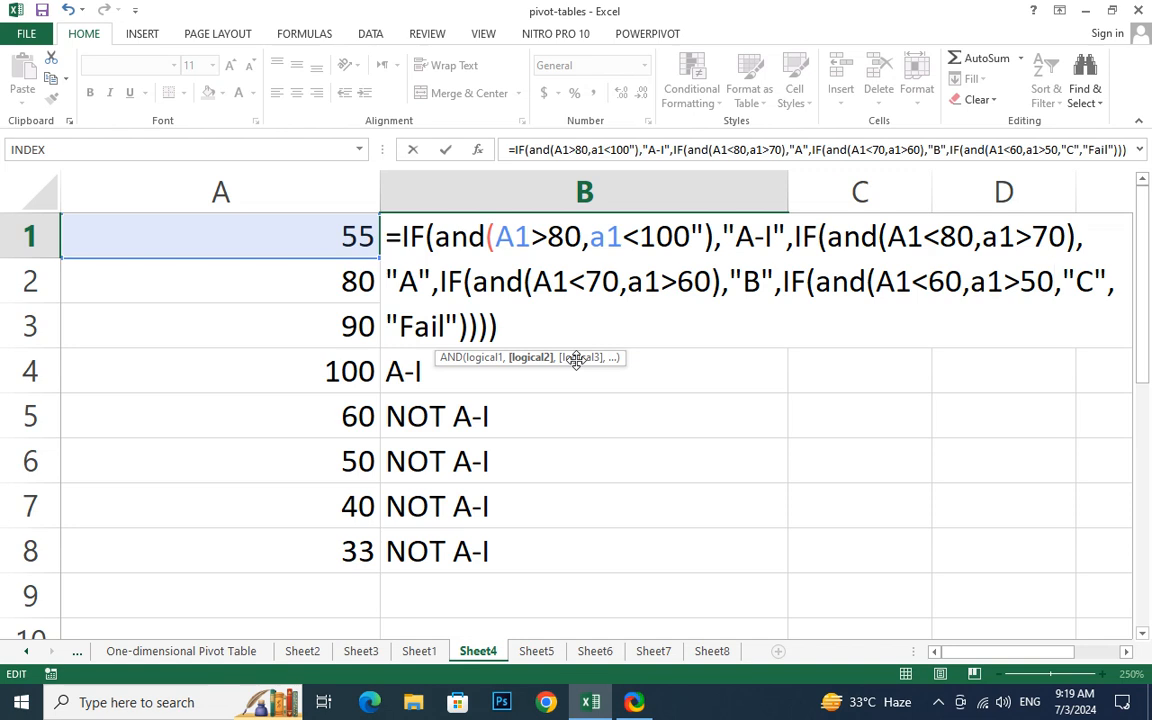
pyautogui.write(')')
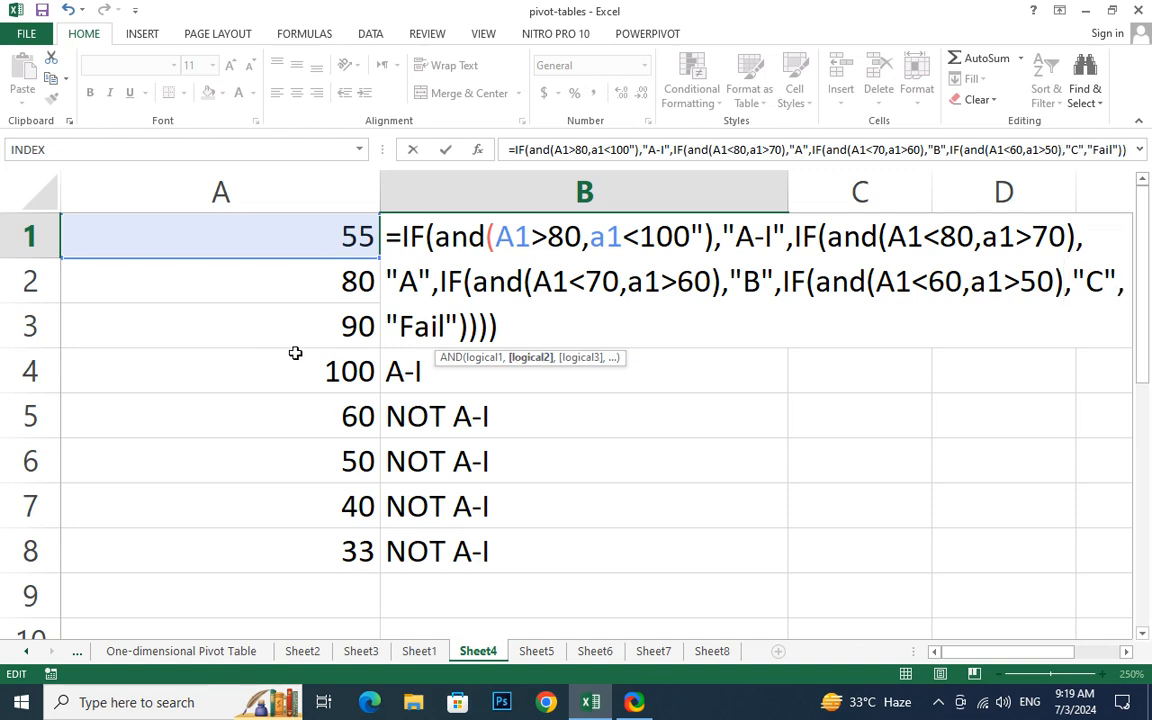
# Delete the stray quotation mark after a1<100 in the formula's first AND function.
pyautogui.click(505, 235)
pyautogui.click(622, 235)
pyautogui.press('Right')
pyautogui.press('Right')
pyautogui.press('Right')
pyautogui.press('Right')
pyautogui.press('Delete')
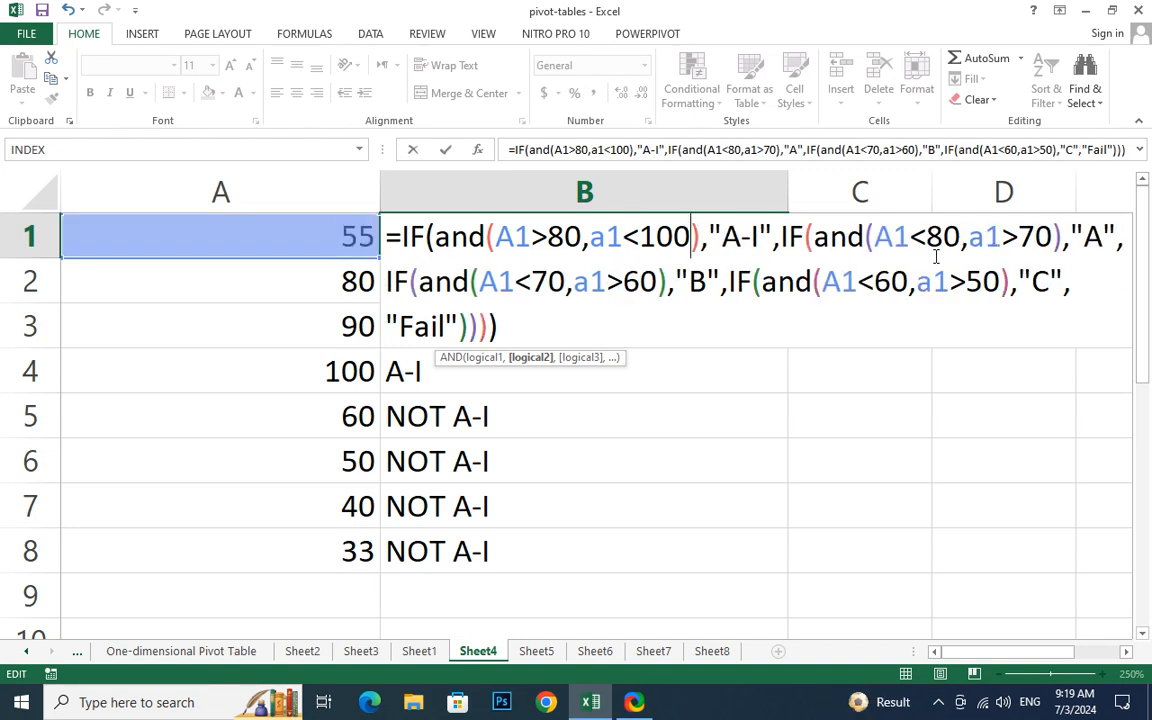
# Select the first AND test, A1>80 with a1<100, in the B1 formula to review its mark range.
pyautogui.press('Right')
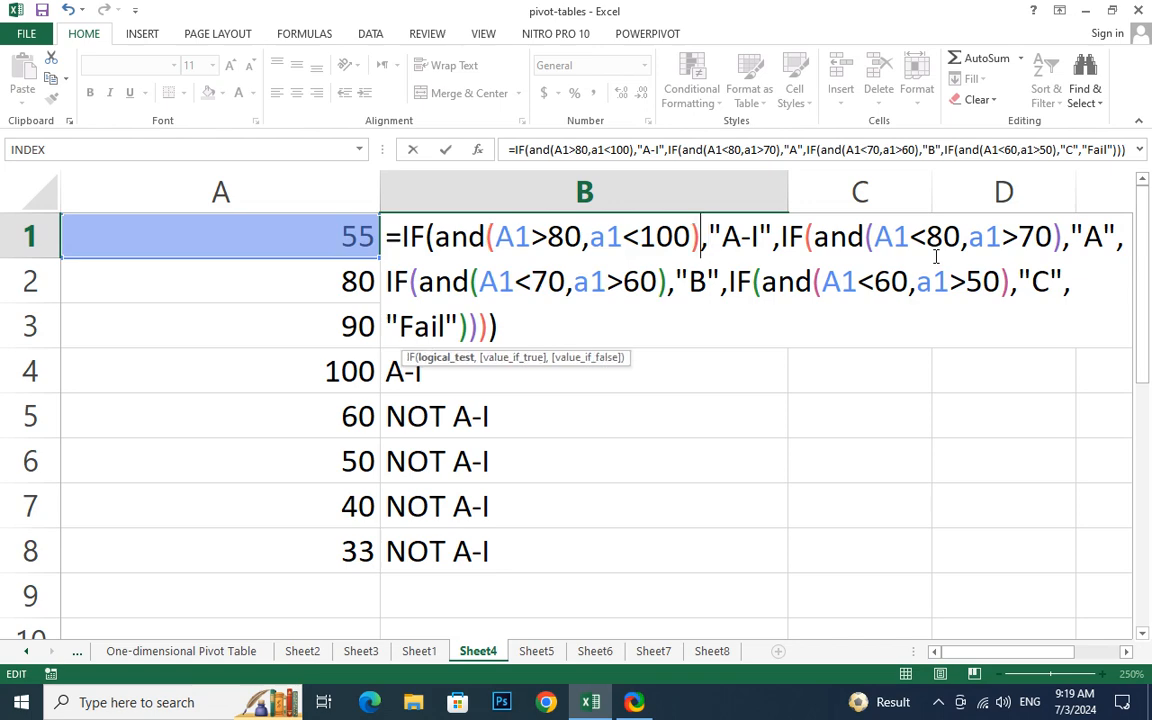
pyautogui.hotkey('shift', 'Left')
pyautogui.hotkey('shift', 'Left')
pyautogui.hotkey('shift', 'Left')
pyautogui.hotkey('shift', 'Left')
pyautogui.hotkey('shift', 'Left')
pyautogui.hotkey('shift', 'Left')
pyautogui.hotkey('shift', 'Left')
pyautogui.hotkey('shift', 'Left')
pyautogui.hotkey('shift', 'Left')
pyautogui.hotkey('shift', 'Left')
pyautogui.hotkey('shift', 'Left')
pyautogui.hotkey('shift', 'Left')
pyautogui.hotkey('shift', 'Left')
pyautogui.hotkey('shift', 'Left')
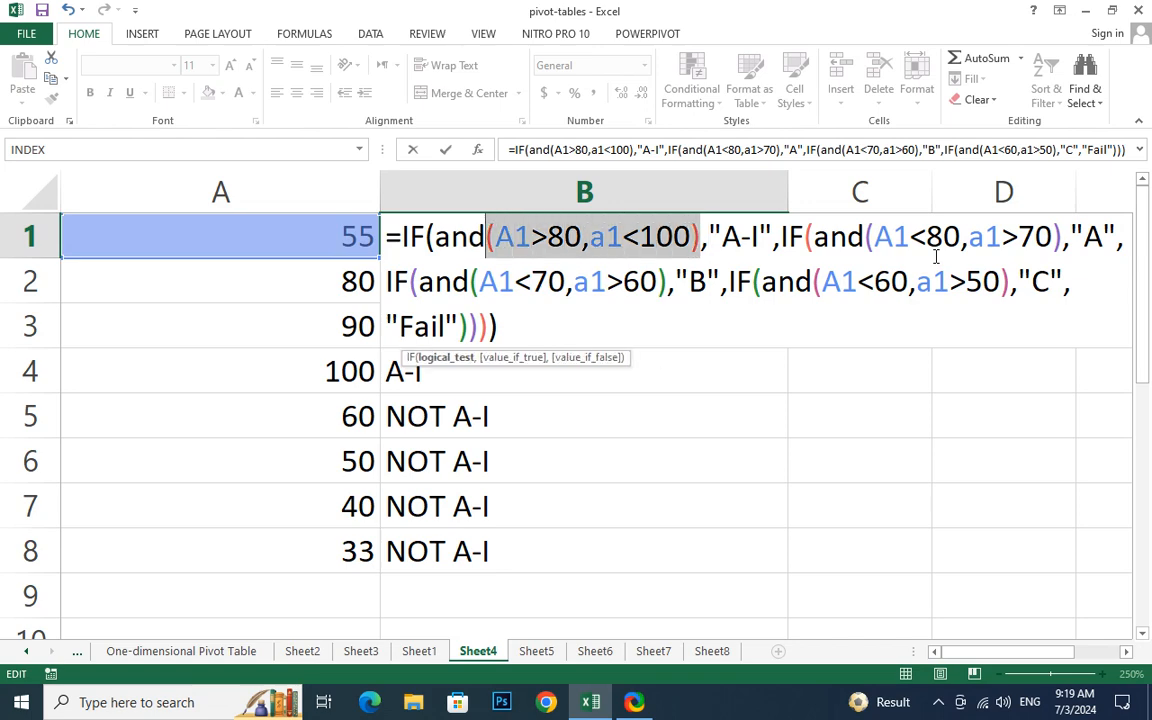
pyautogui.hotkey('shift', 'Left')
pyautogui.hotkey('shift', 'Left')
pyautogui.hotkey('shift', 'Left')
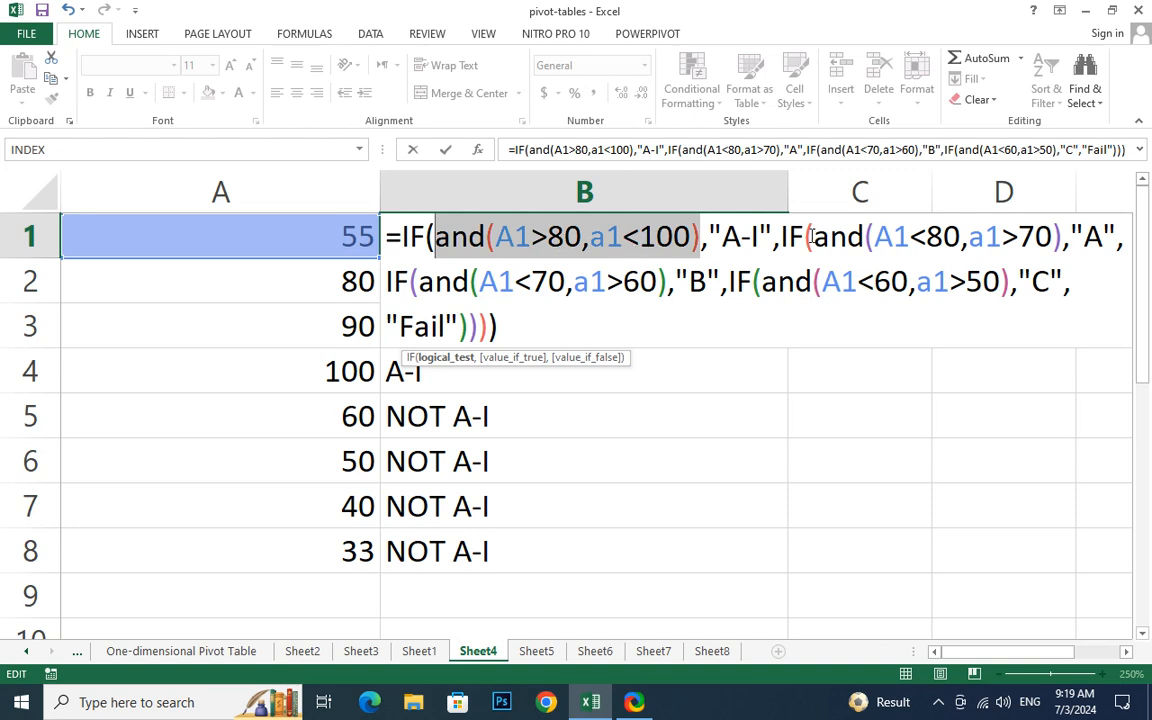
# Review the AND tests in the second, third and fourth IFs of the B1 formula.
pyautogui.moveTo(812, 236); pyautogui.dragTo(1005, 249)
pyautogui.moveTo(1042, 238); pyautogui.dragTo(1064, 238)
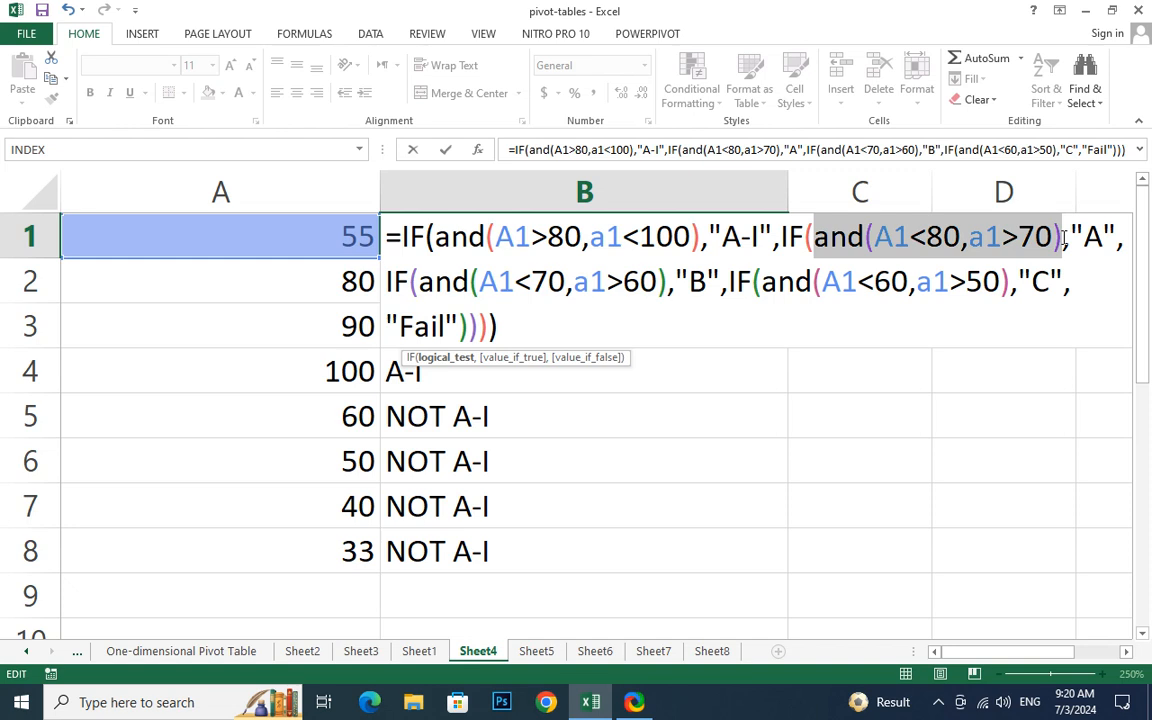
pyautogui.click(1099, 236)
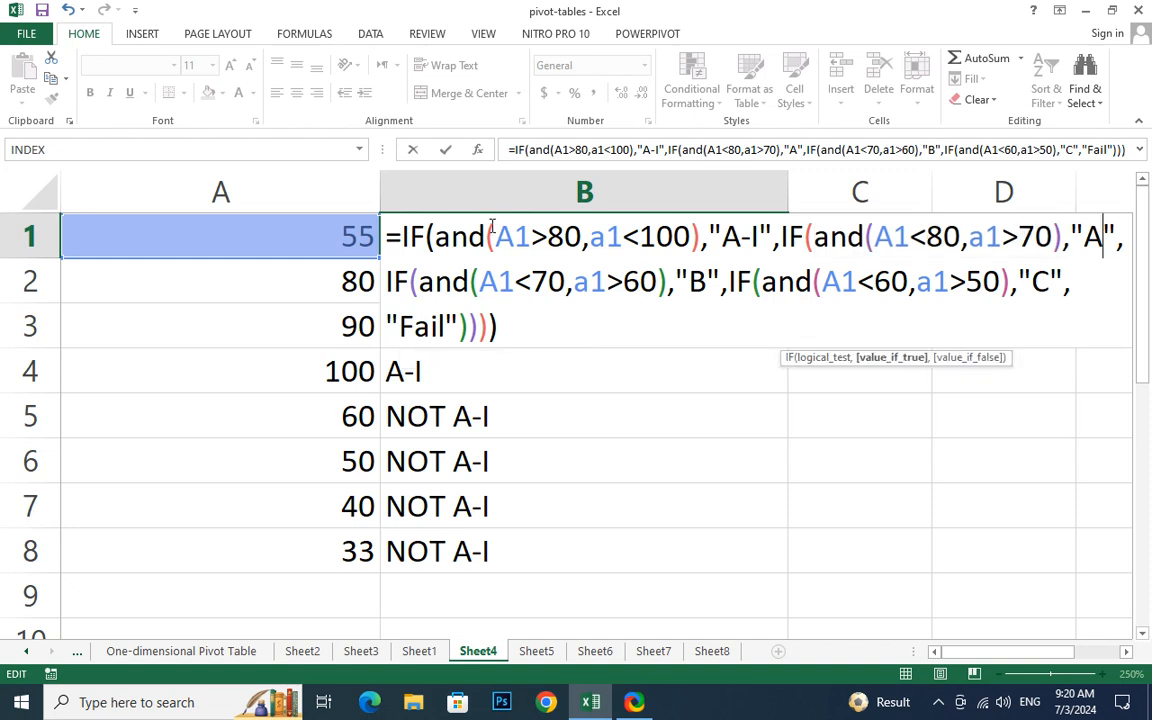
pyautogui.moveTo(418, 282); pyautogui.dragTo(670, 291)
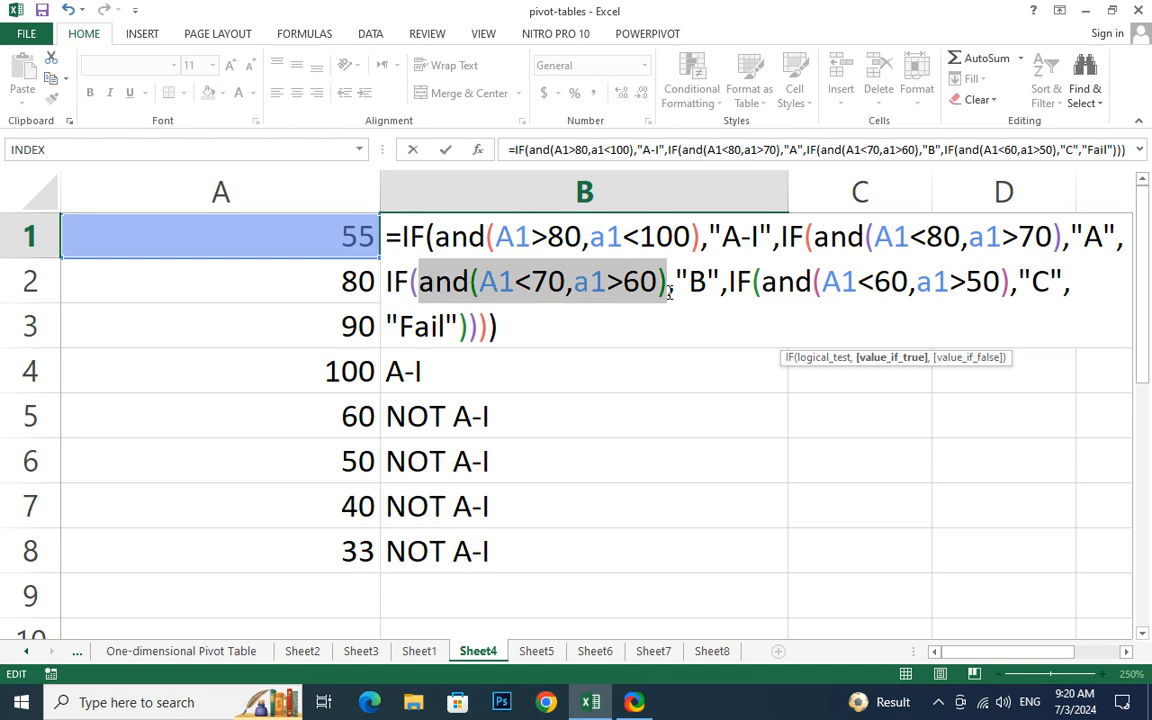
pyautogui.moveTo(762, 282); pyautogui.dragTo(1011, 283)
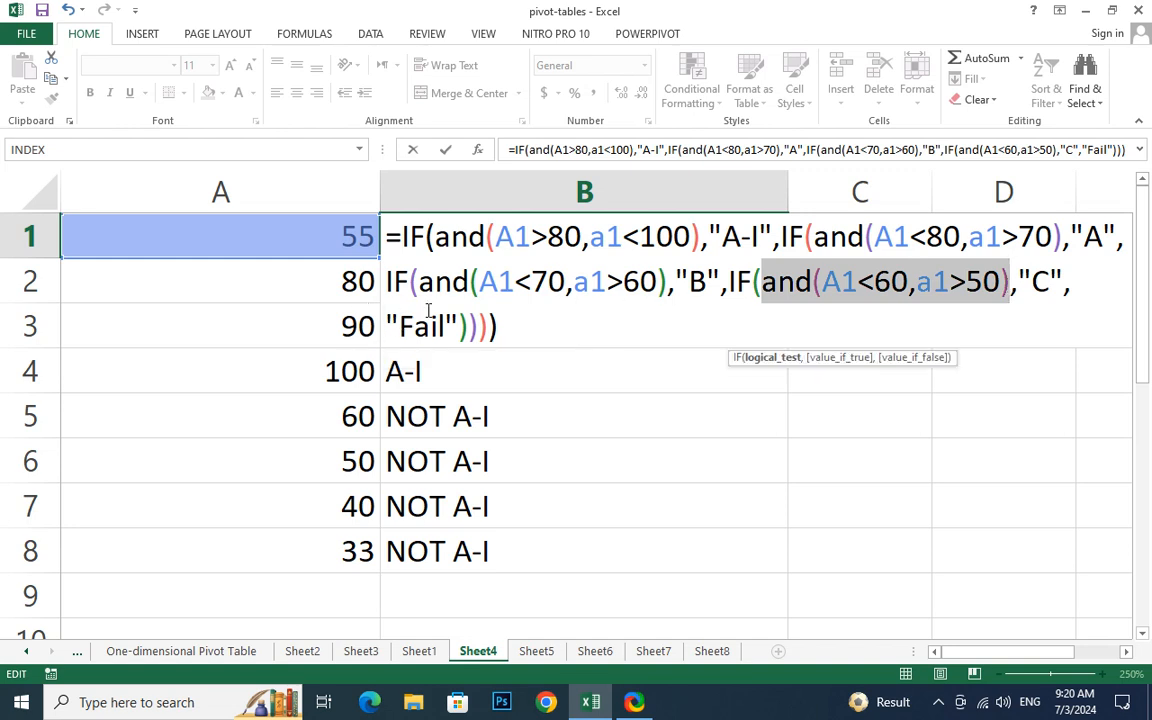
# Commit the nested IF formula in B1 and test it by setting the mark in A1 to 45.
pyautogui.click(675, 238)
pyautogui.press('Return')
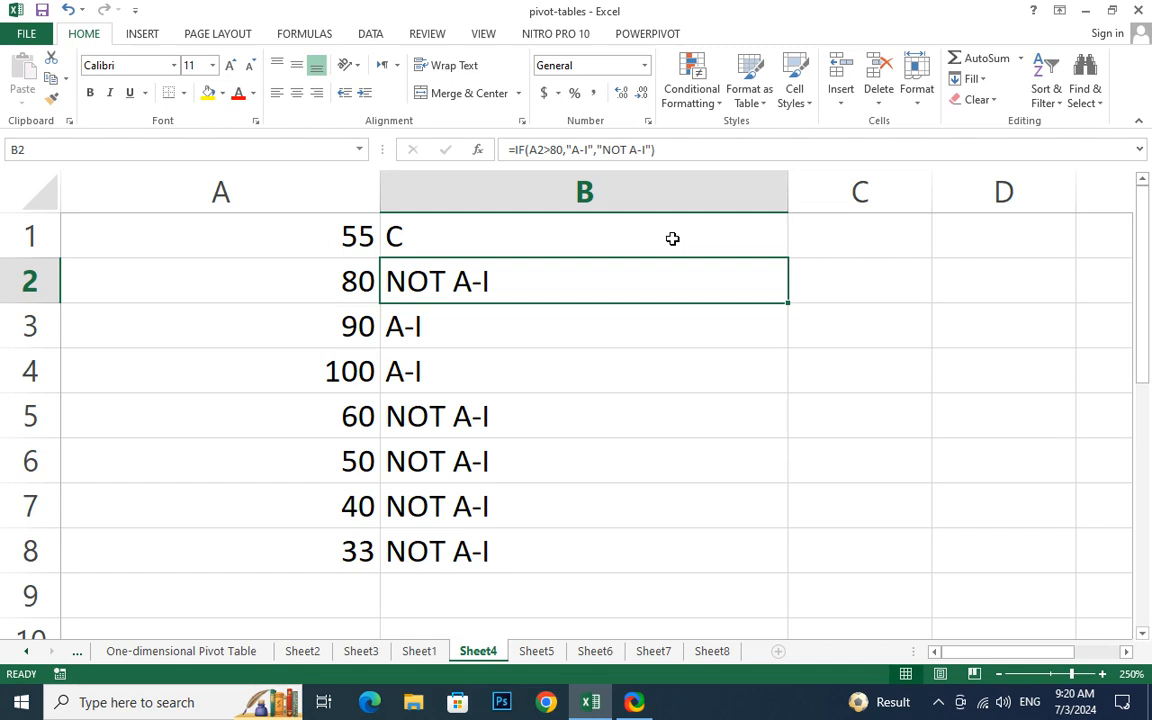
pyautogui.hotkey('ctrl', 'Home')
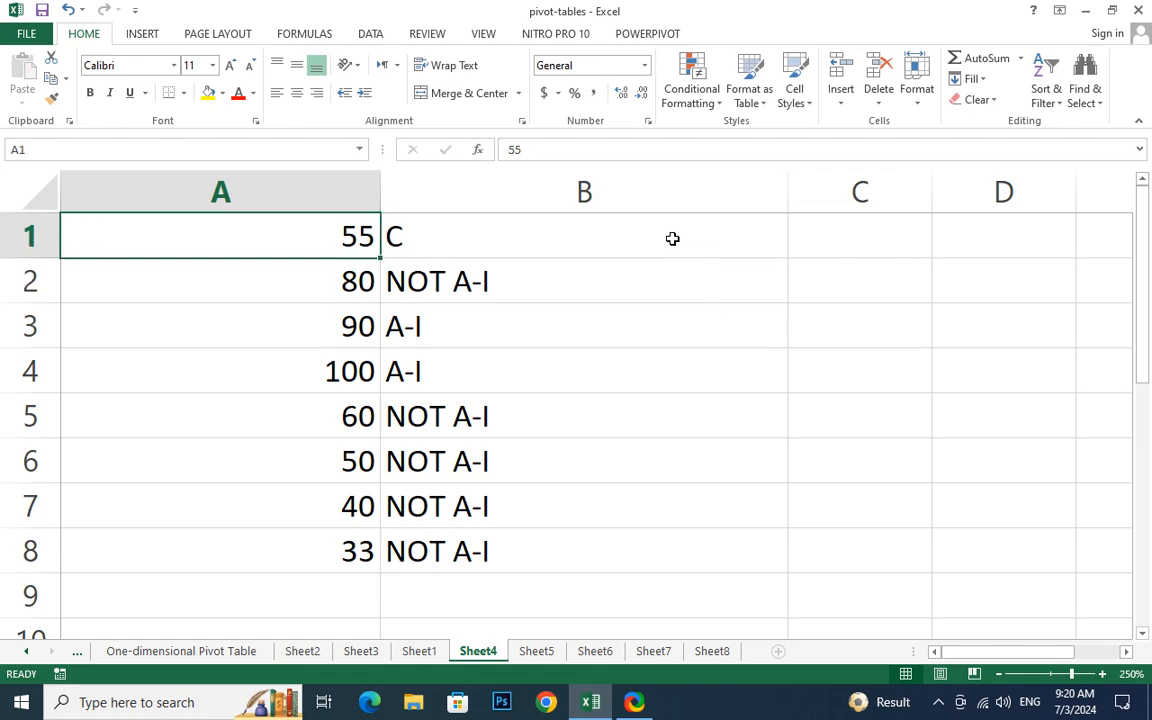
pyautogui.write('45')
pyautogui.press('Return')
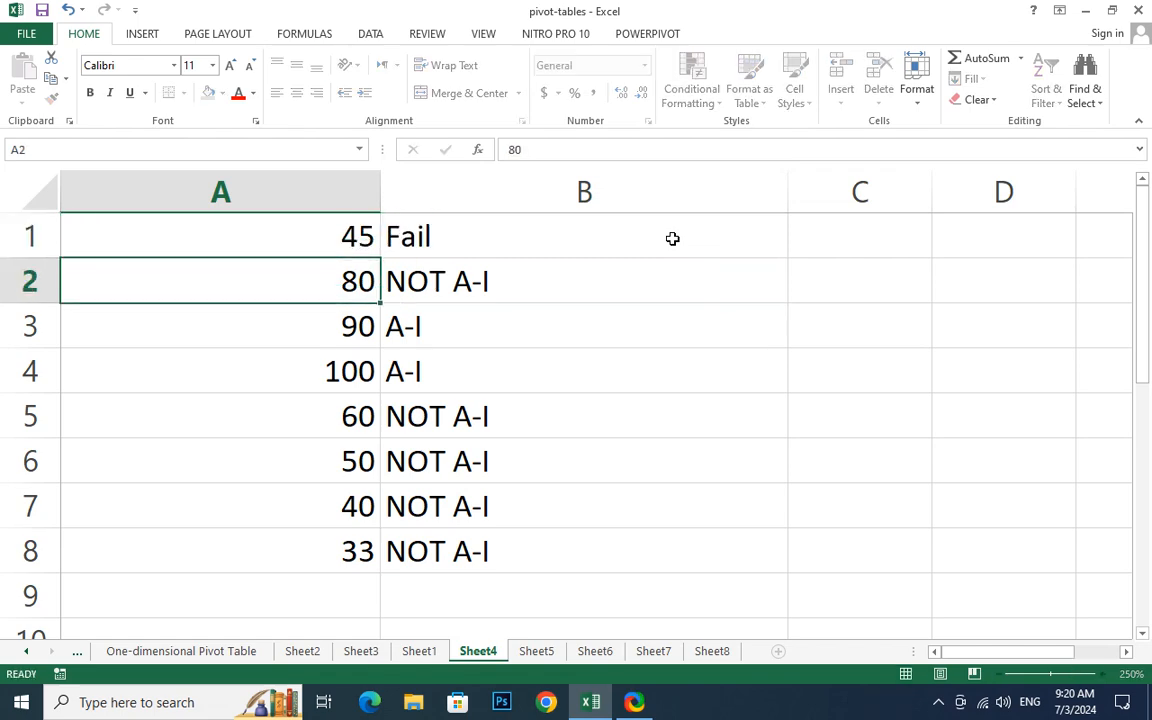
# Test the B1 grade formula with marks of 55 and 65 in A1.
pyautogui.press('Up')
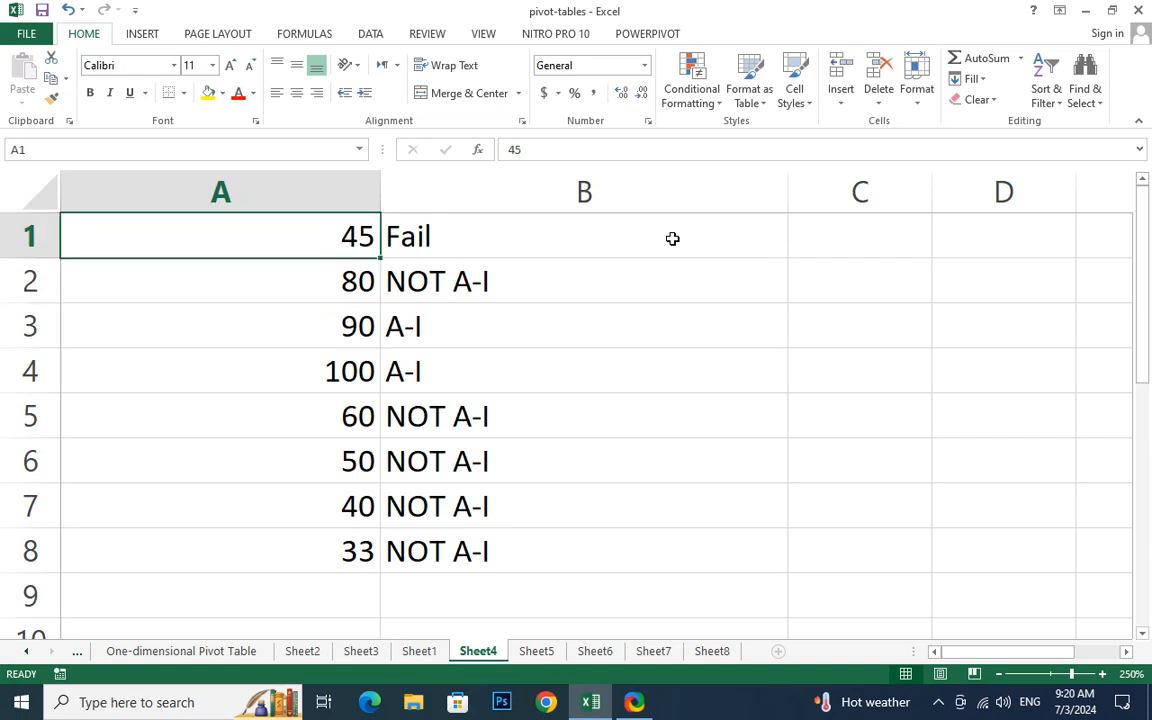
pyautogui.write('55')
pyautogui.press('Return')
pyautogui.press('Up')
pyautogui.write('6')
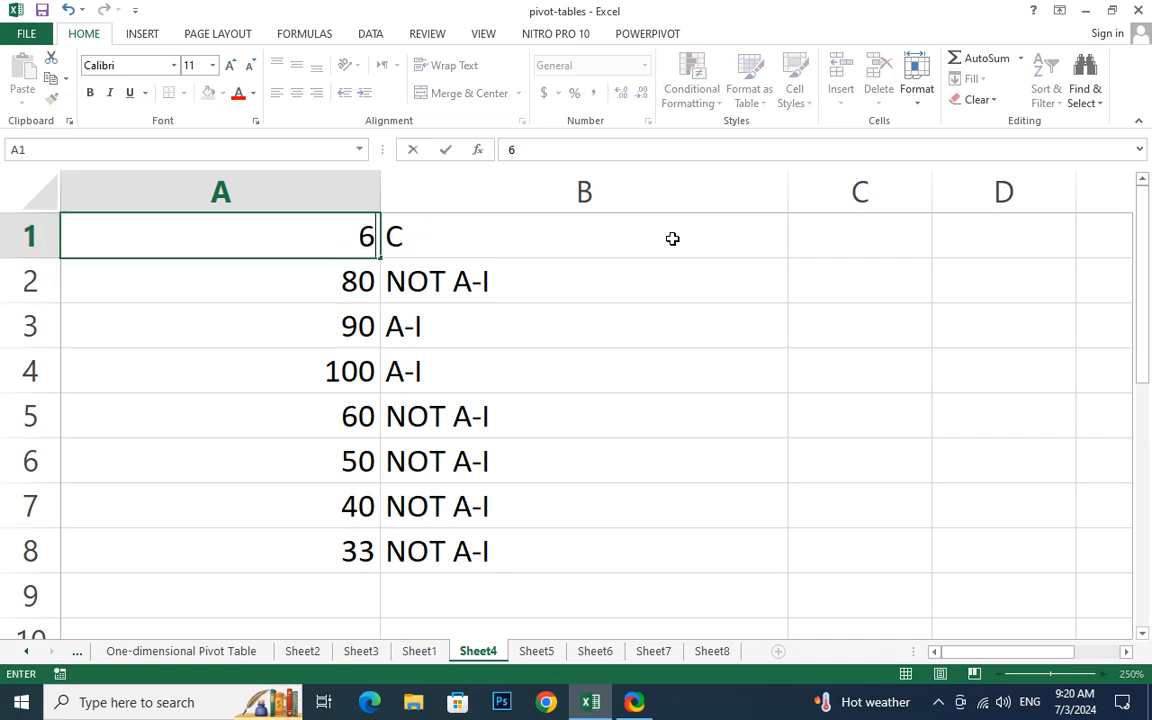
pyautogui.write('5')
pyautogui.press('Return')
pyautogui.press('Up')
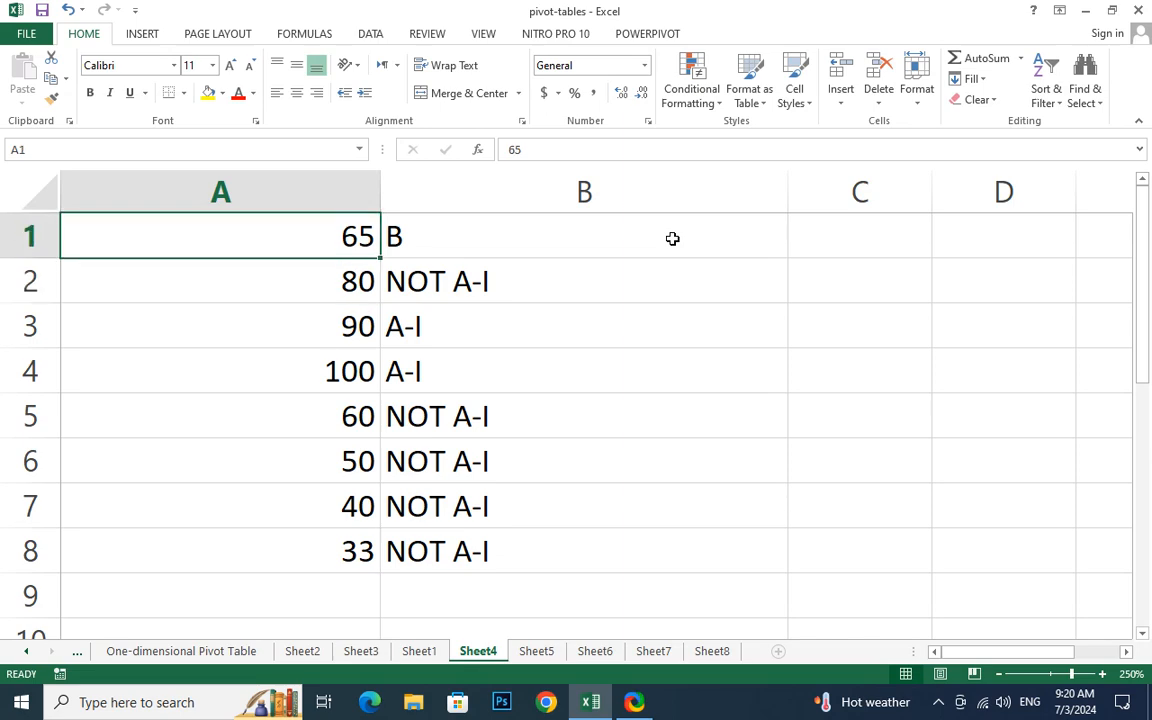
# Test the B1 grade formula with marks of 75 and 85 in A1.
pyautogui.write('75')
pyautogui.press('Return')
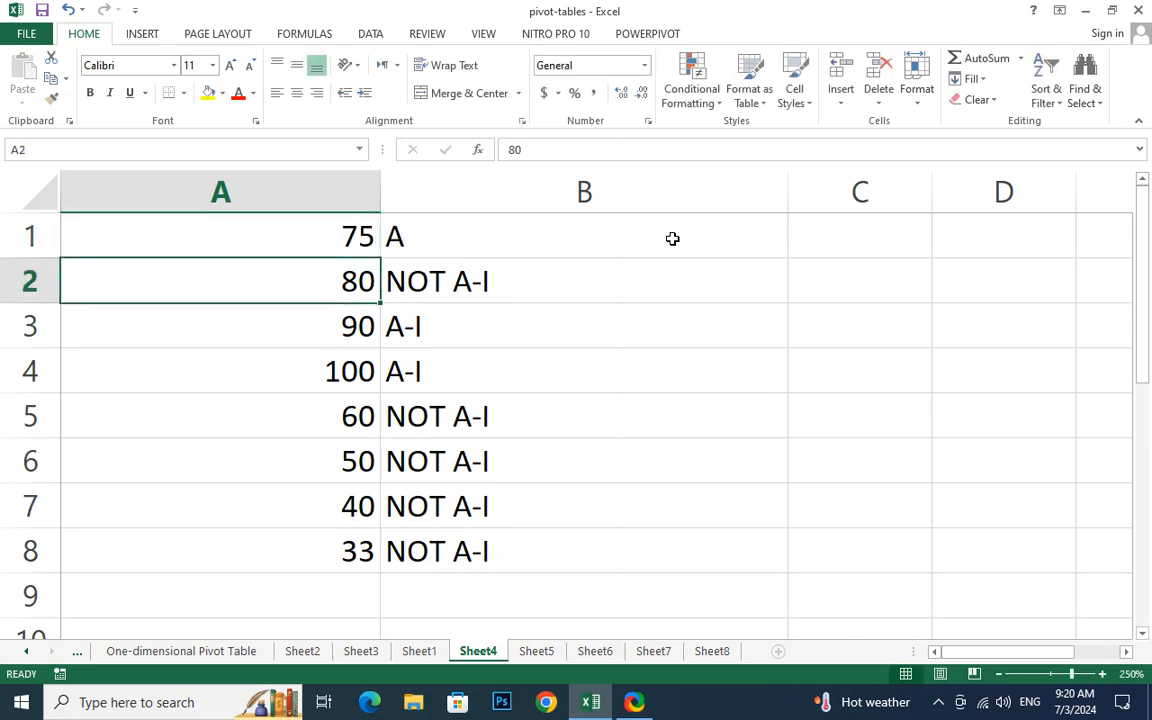
pyautogui.press('Up')
pyautogui.write('85')
pyautogui.press('Return')
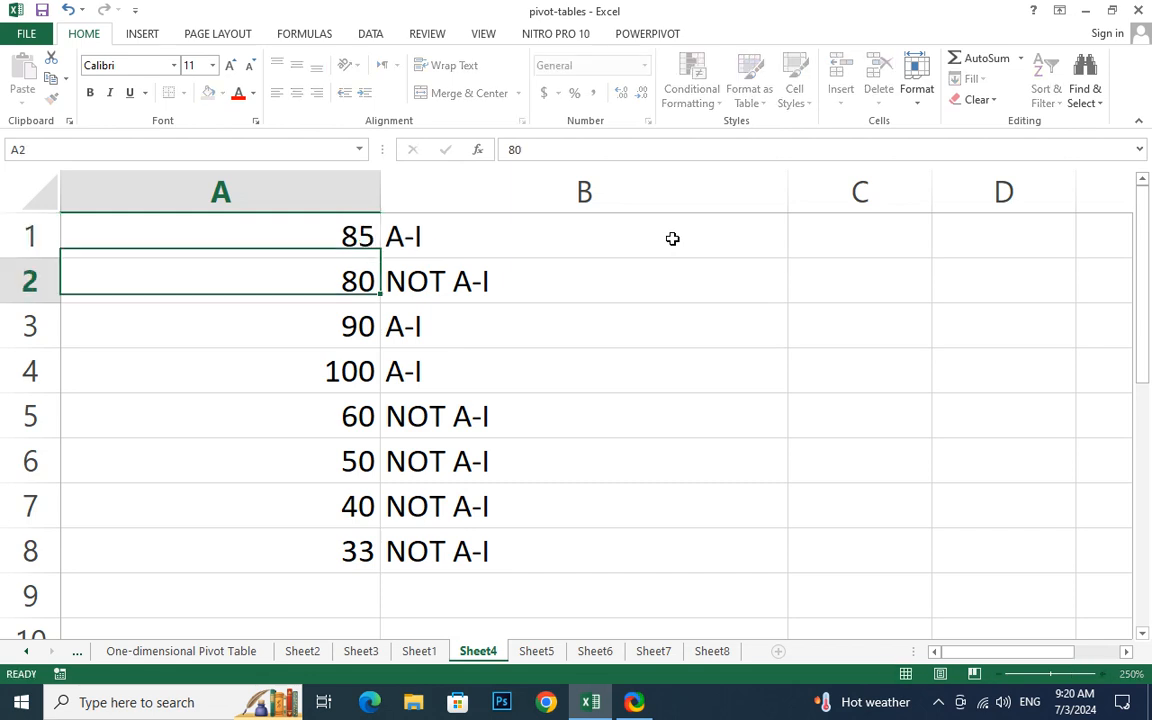
# Set the mark in A1 to 100 to test the upper limit of the grade formula.
pyautogui.press('Up')
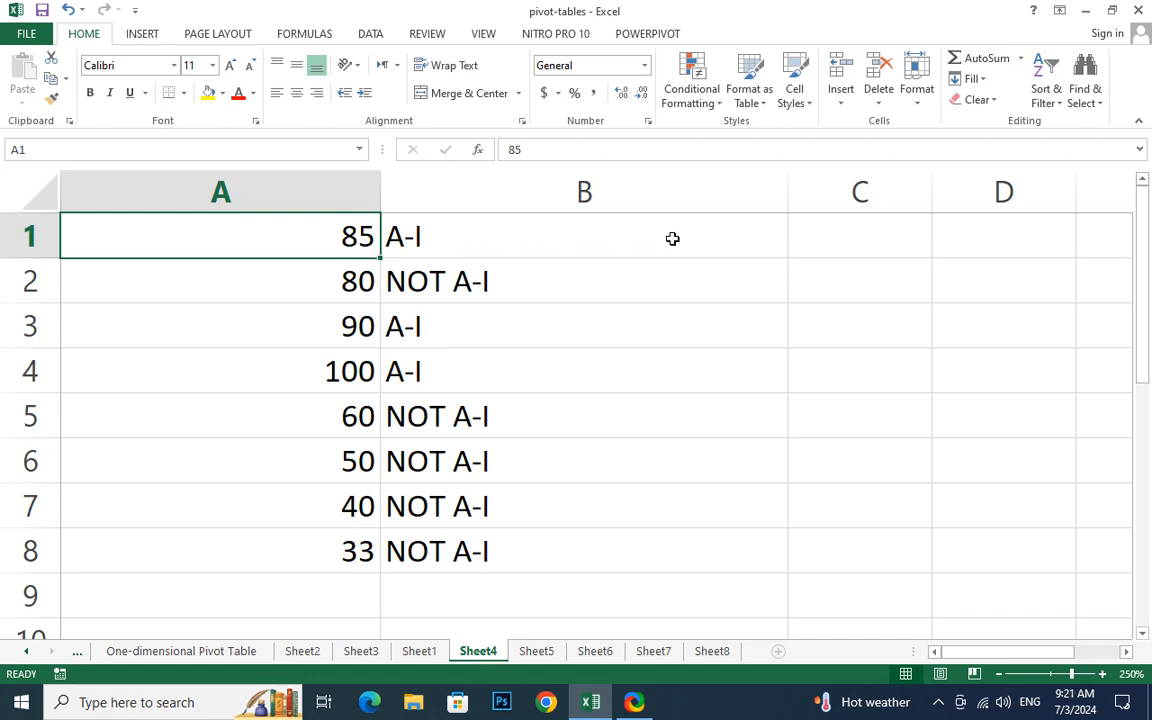
pyautogui.write('100')
pyautogui.press('Return')
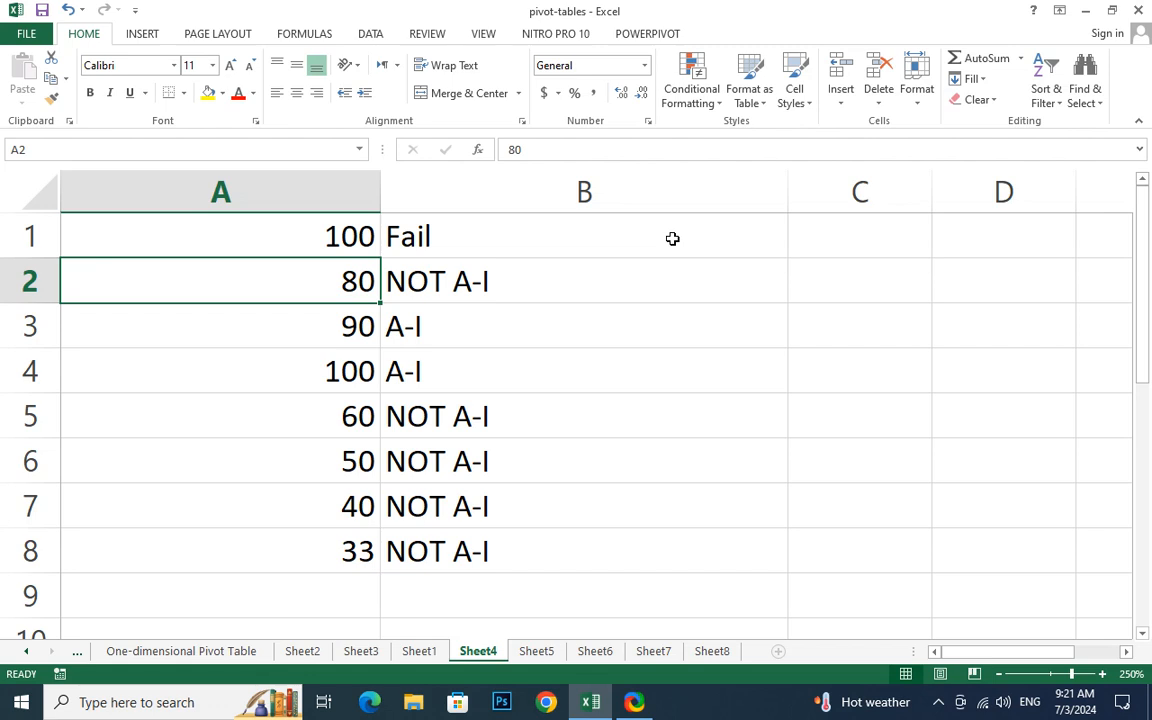
pyautogui.press('Up')
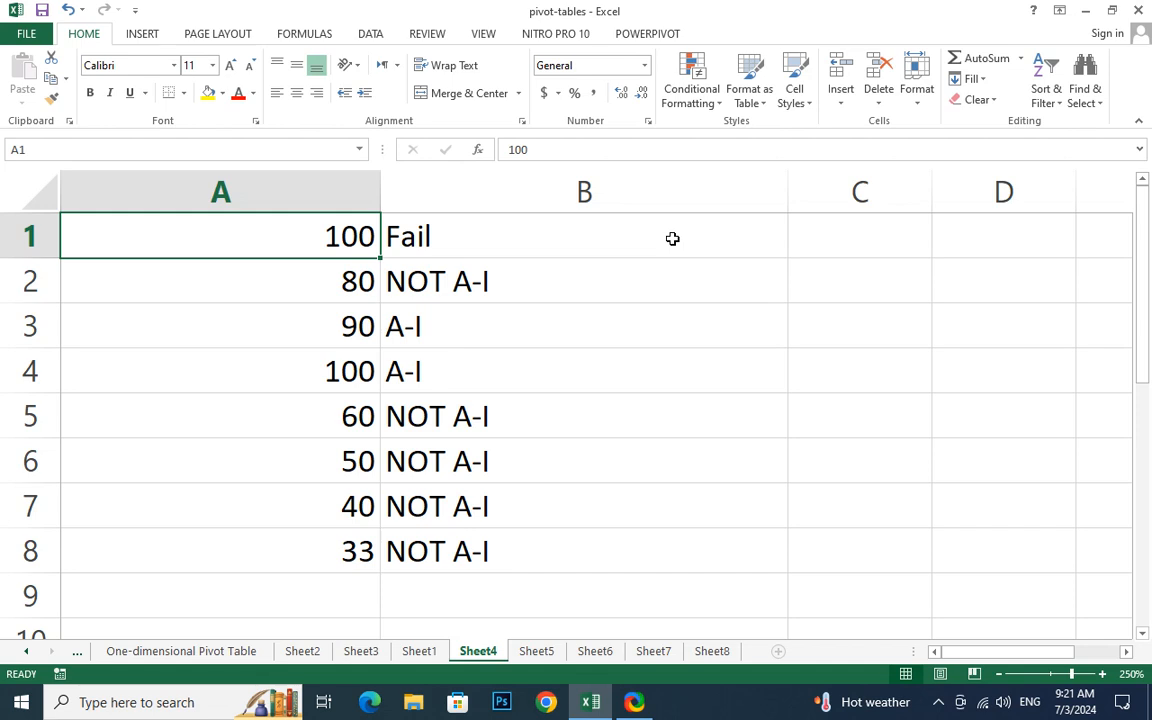
# Change the upper limit in the first AND function of the B1 formula to A1<101.
pyautogui.doubleClick(466, 230)
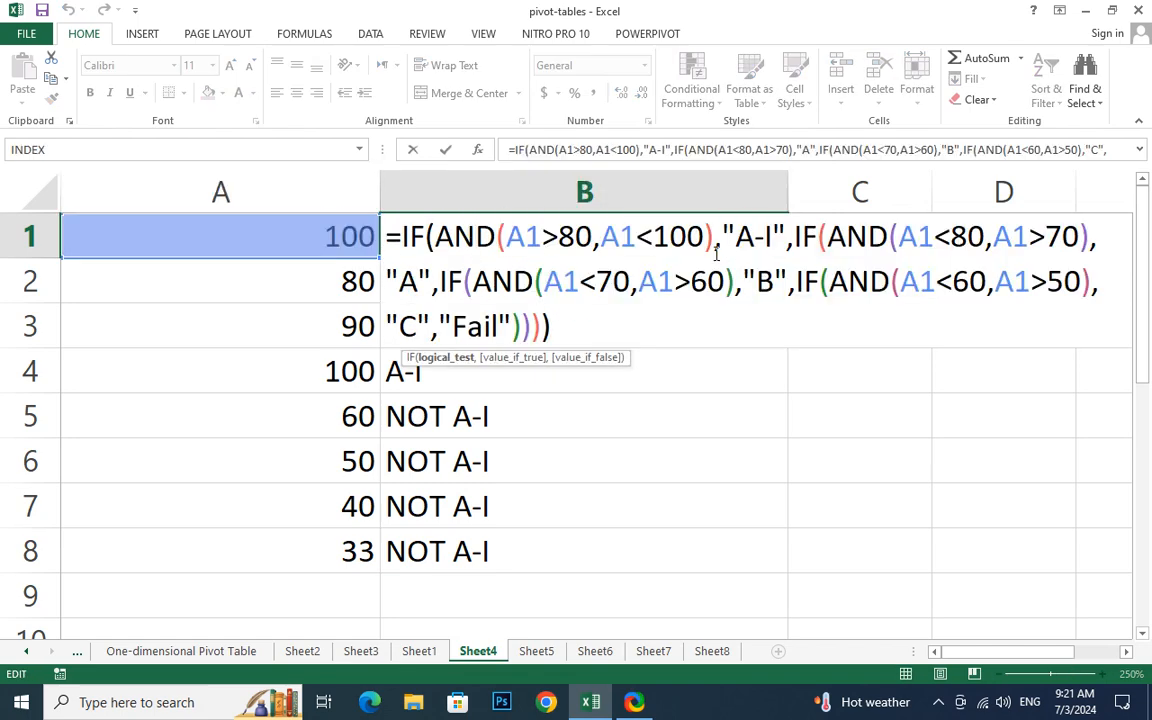
pyautogui.click(686, 236)
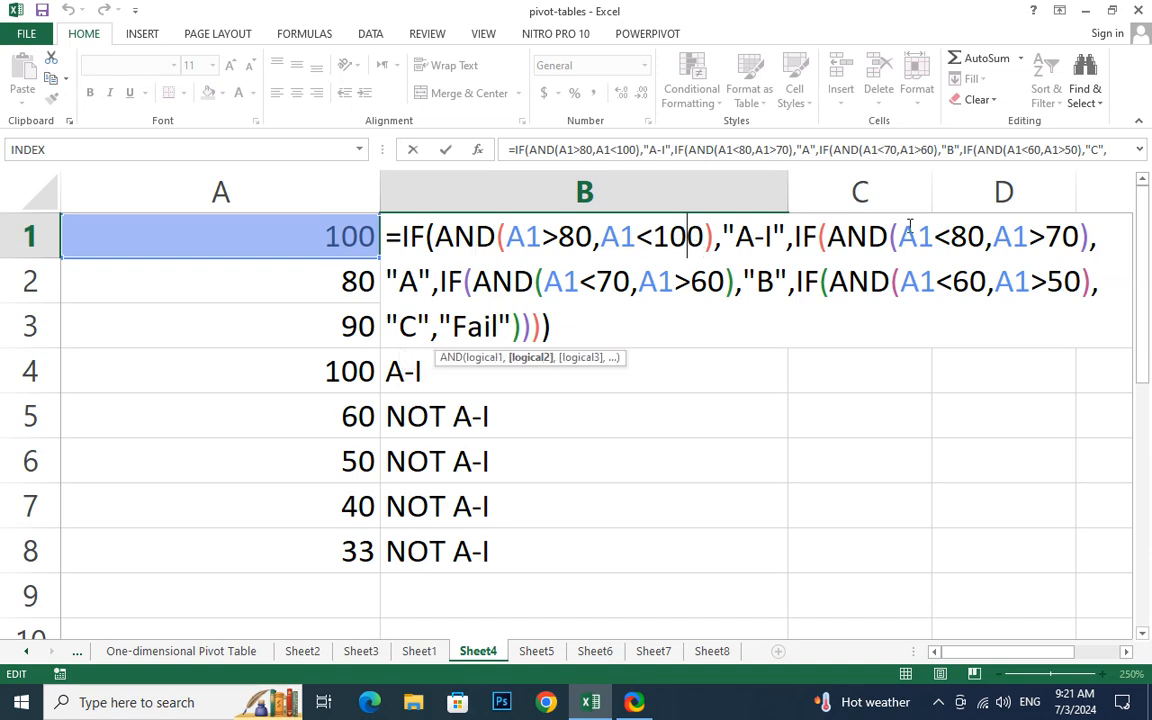
pyautogui.press('Delete')
pyautogui.write('1')
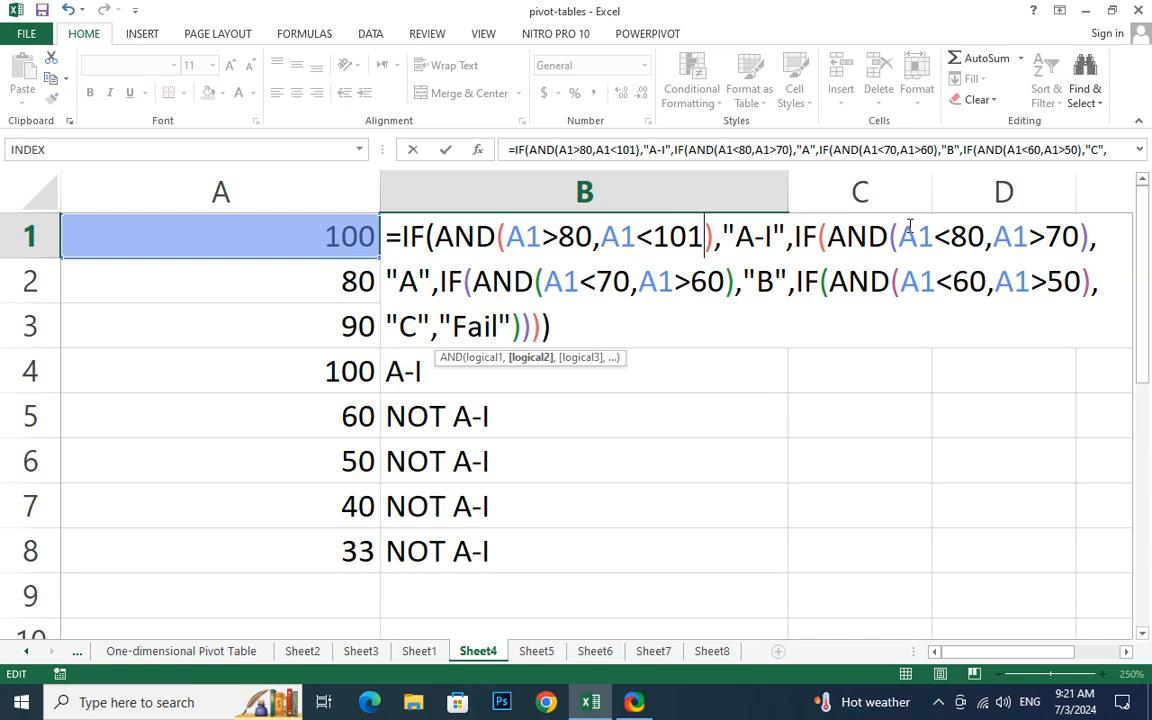
pyautogui.press('Return')
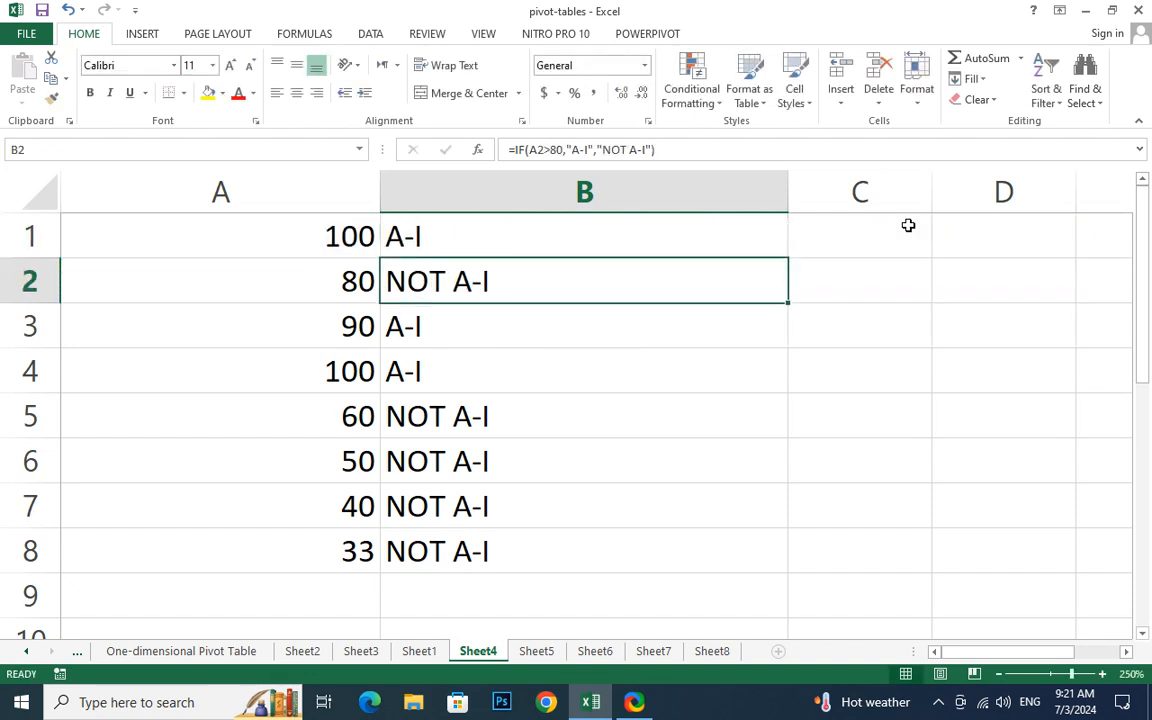
# Change the upper limit in the first AND function of the B1 formula to A1<=100 and commit it.
pyautogui.doubleClick(510, 237)
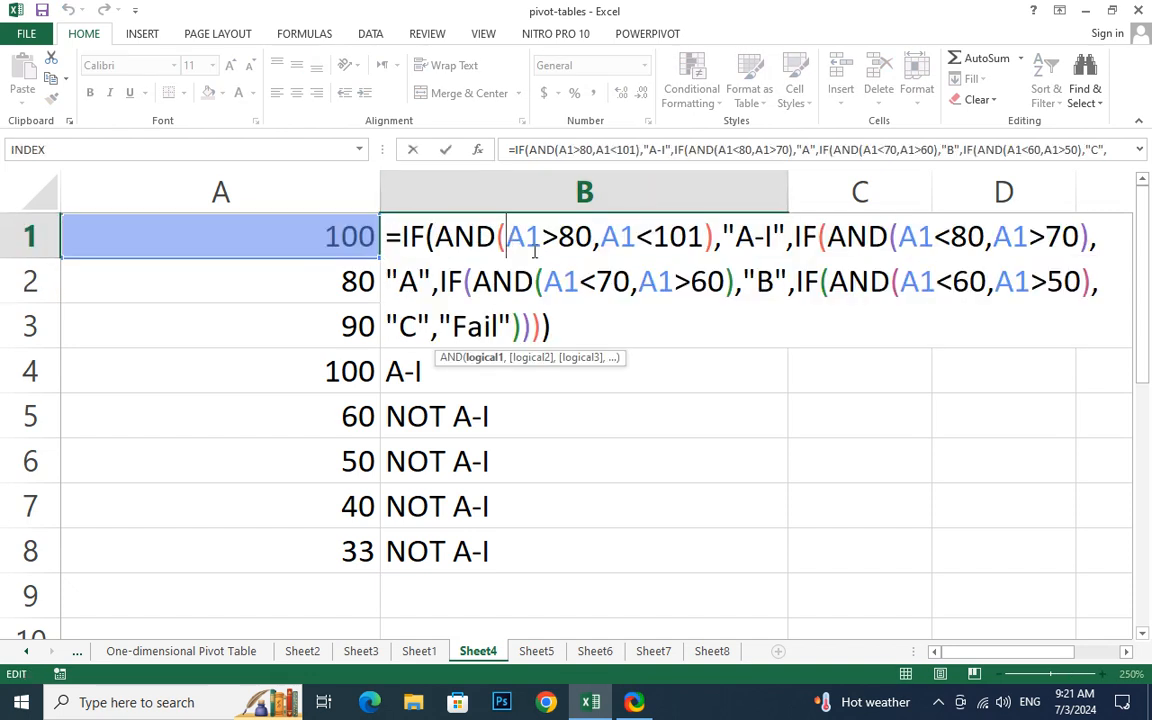
pyautogui.click(673, 238)
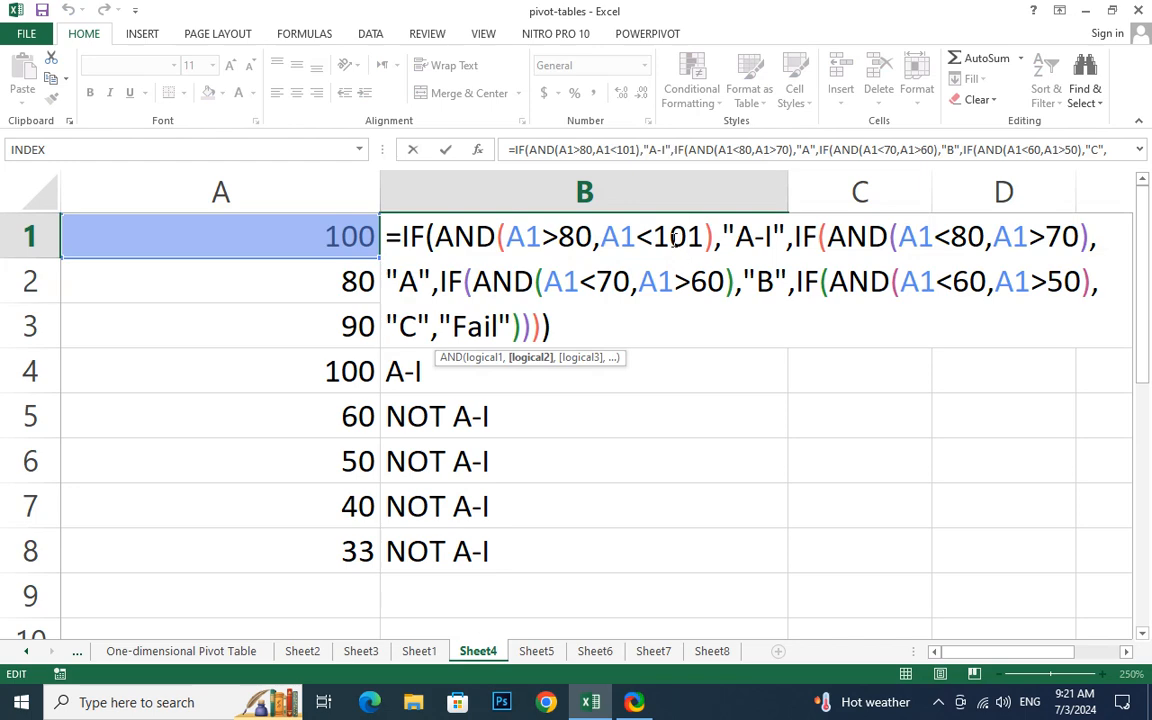
pyautogui.press('Delete')
pyautogui.write('0')
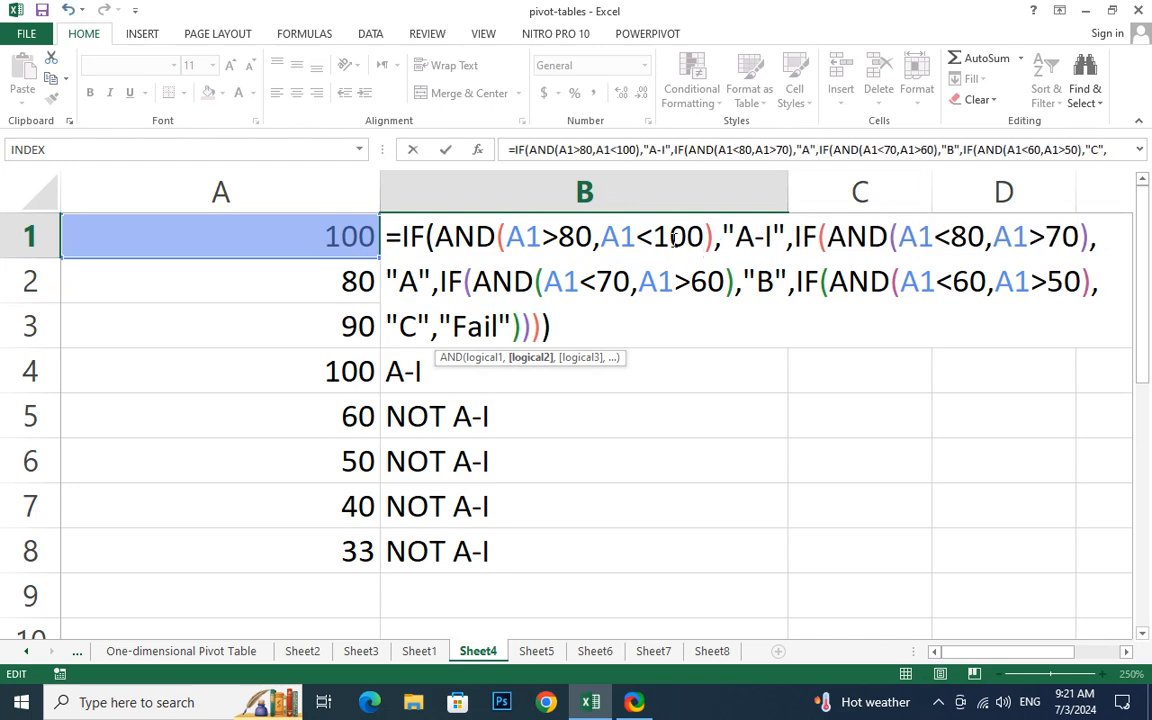
pyautogui.press('Left')
pyautogui.press('Left')
pyautogui.press('Left')
pyautogui.write('=')
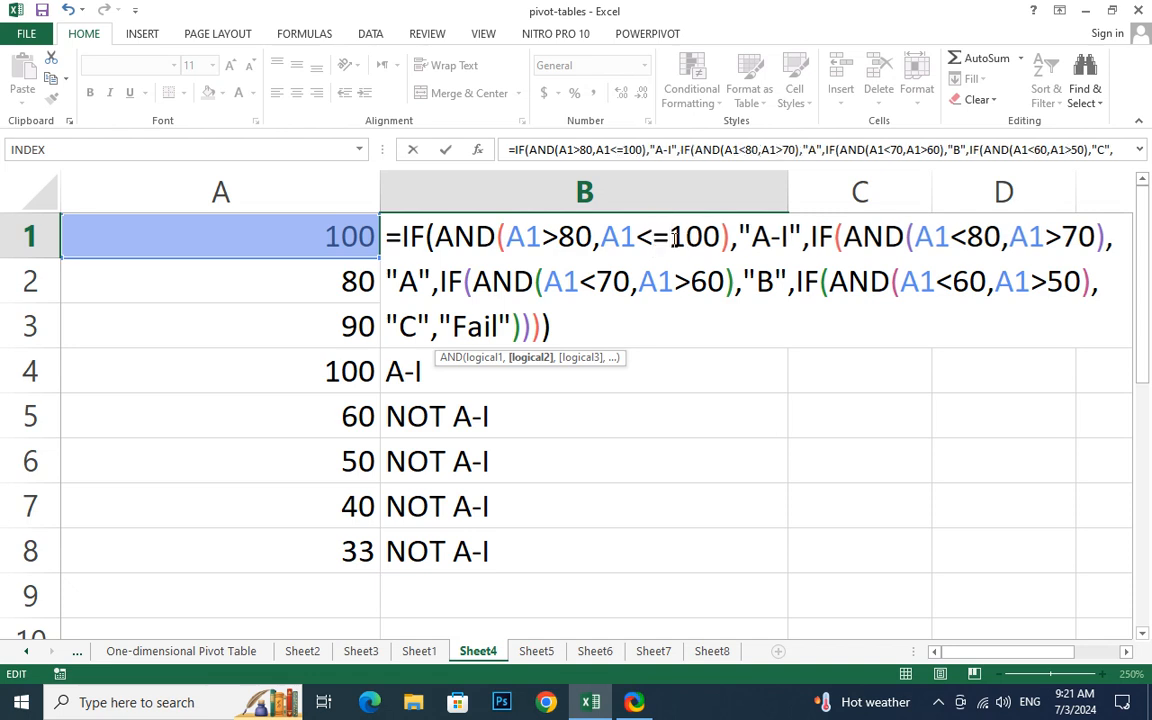
pyautogui.press('Return')
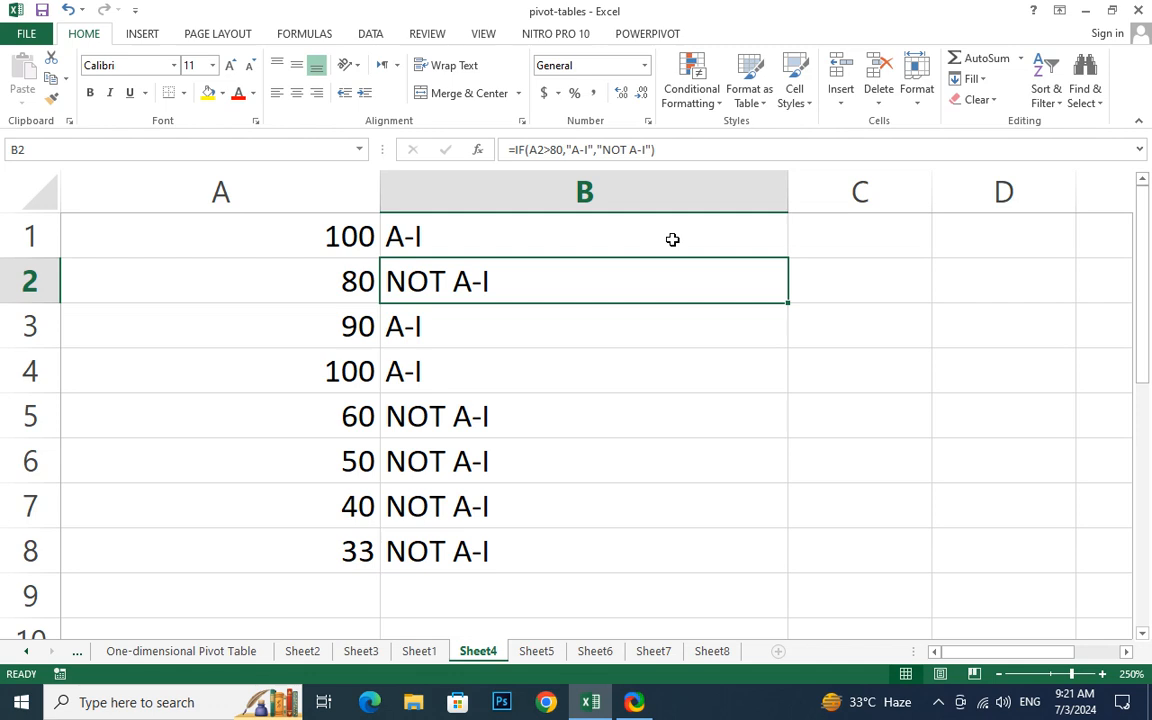
# Fill the grade formula from B1 down through B8.
pyautogui.doubleClick(561, 226)
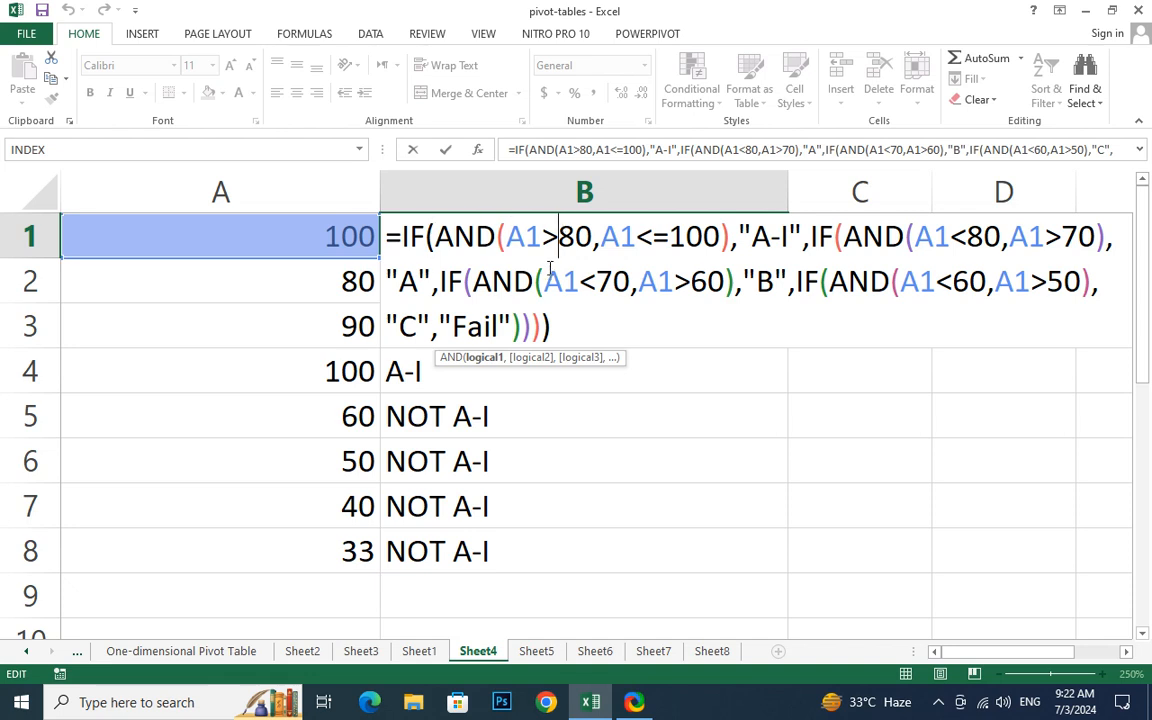
pyautogui.click(495, 245)
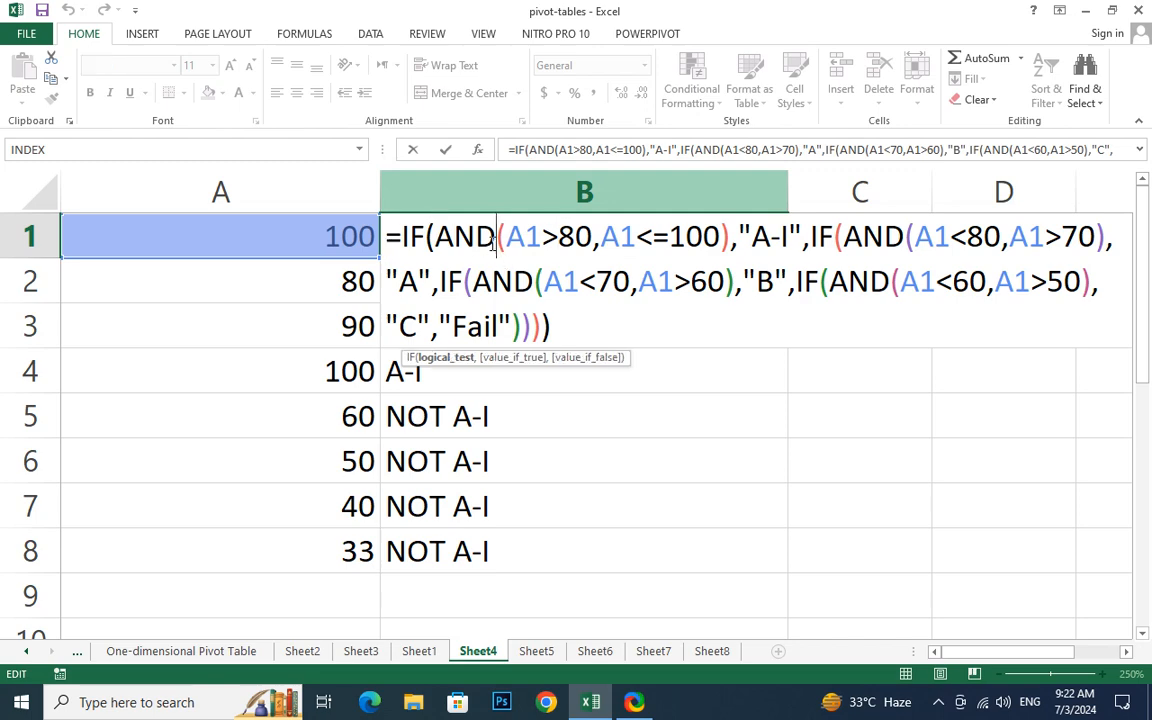
pyautogui.press('Return')
pyautogui.click(490, 243)
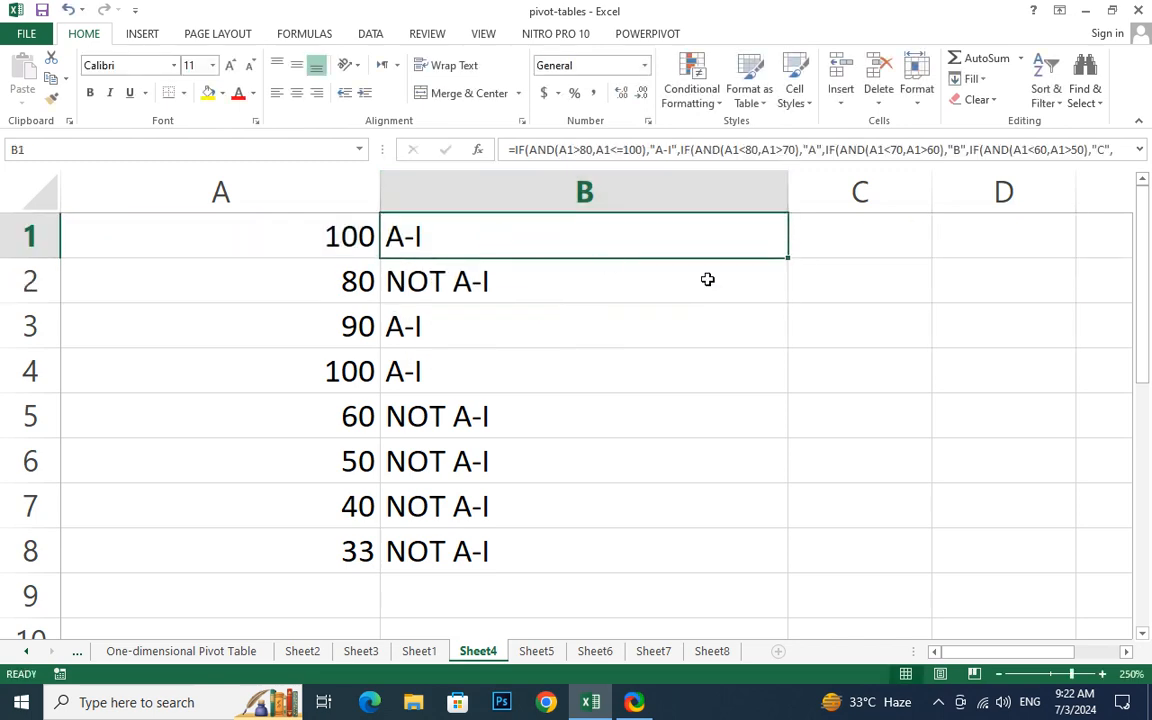
pyautogui.moveTo(788, 258); pyautogui.dragTo(770, 552)
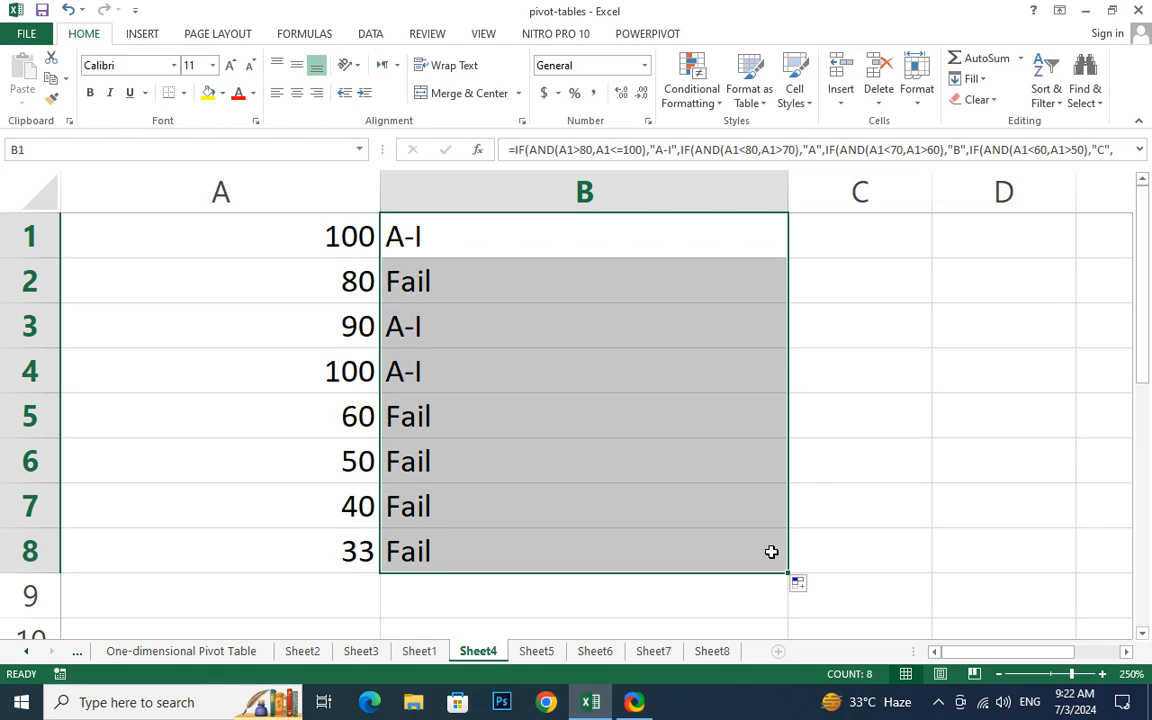
# Examine the copied formula in B5 against the mark in A5.
pyautogui.click(400, 442)
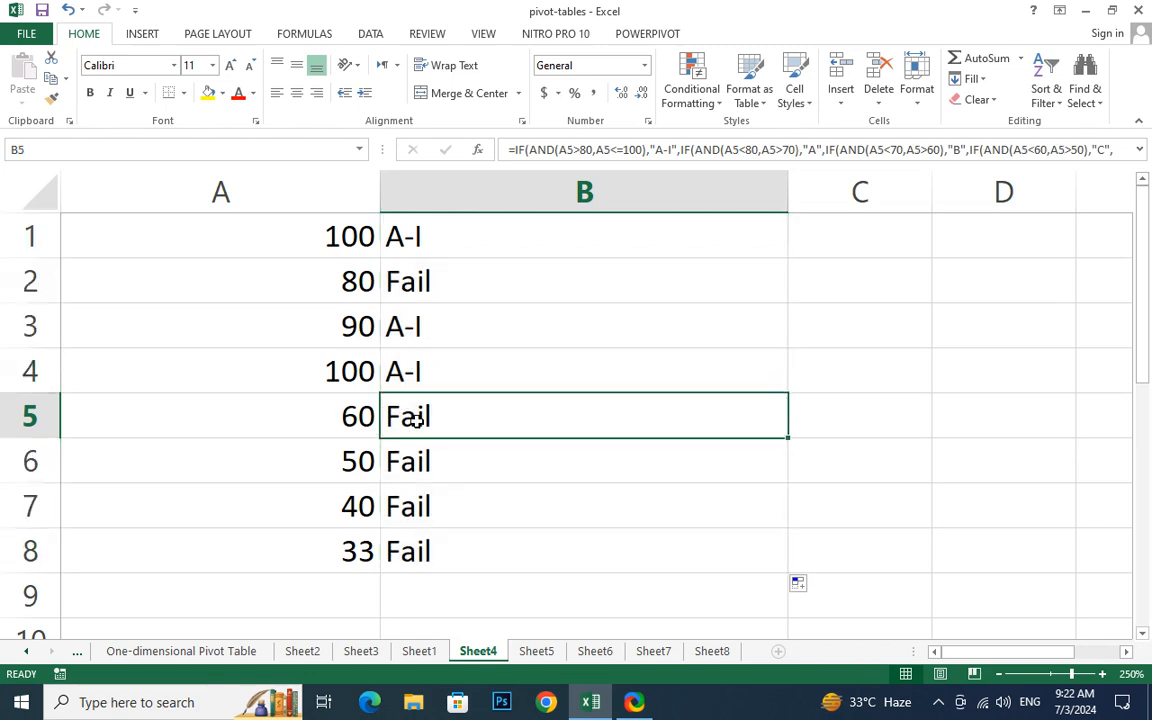
pyautogui.doubleClick(412, 422)
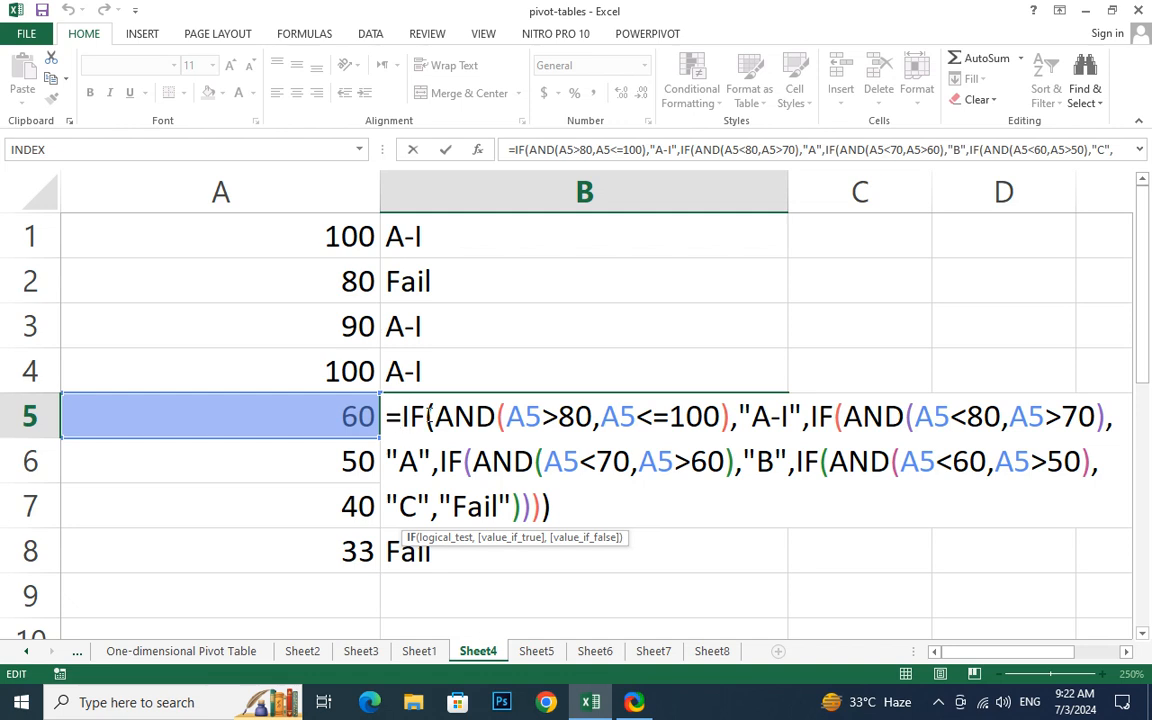
pyautogui.hotkey('ctrl', 'Return')
pyautogui.click(331, 411)
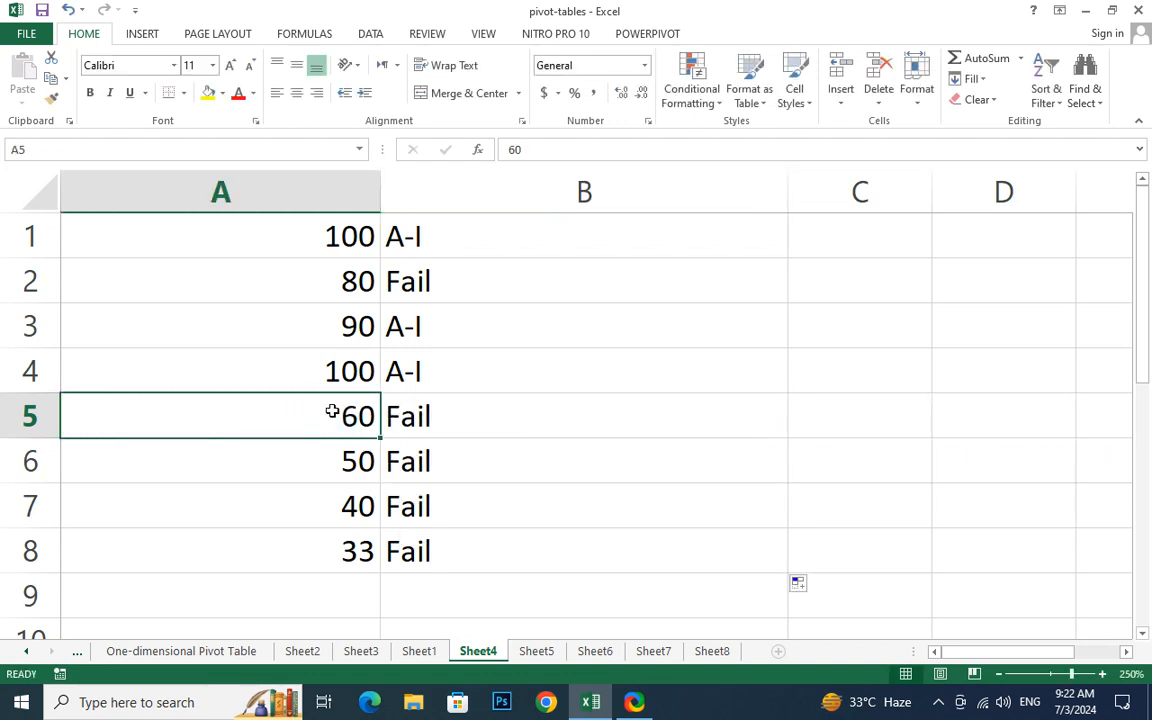
# Change the lower limit in the first AND function of the B1 formula to A1>=80 and commit it.
pyautogui.click(464, 406)
pyautogui.doubleClick(468, 406)
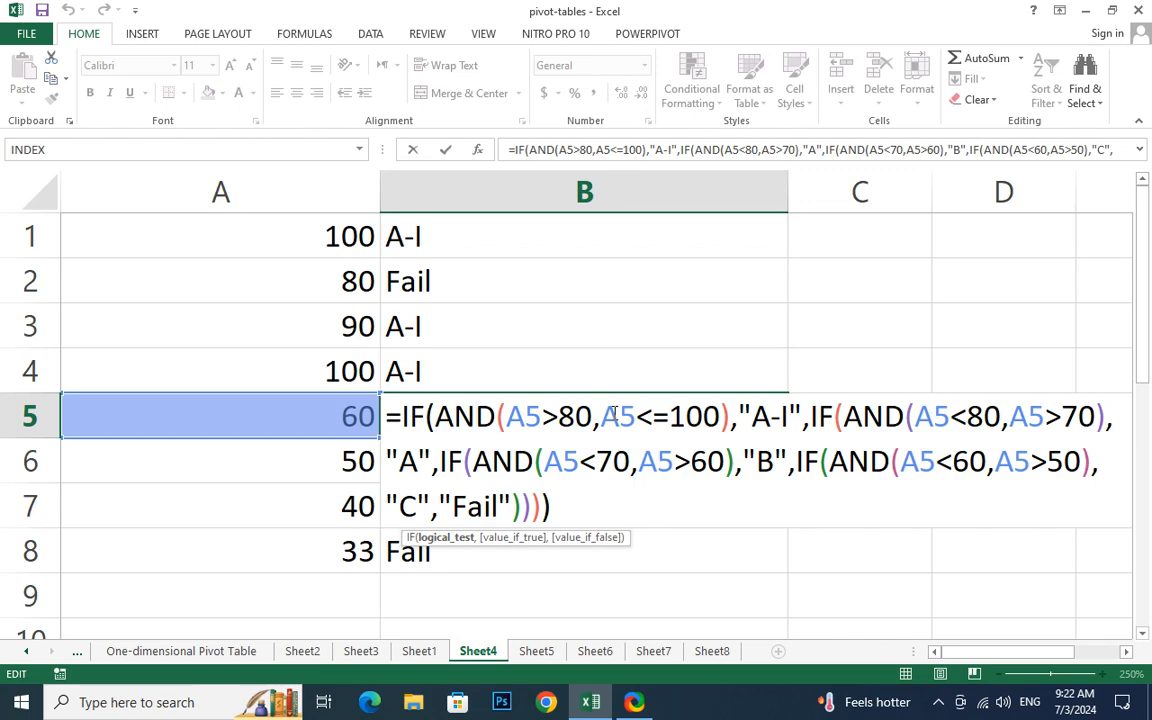
pyautogui.click(486, 230)
pyautogui.doubleClick(488, 230)
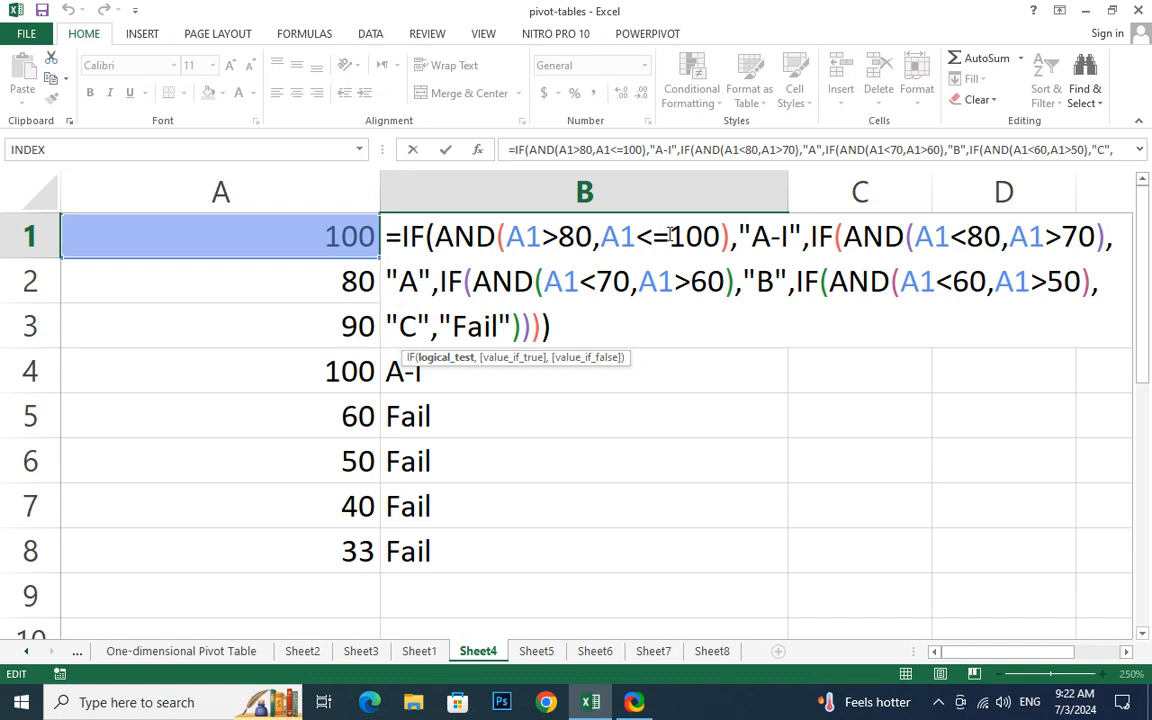
pyautogui.click(592, 232)
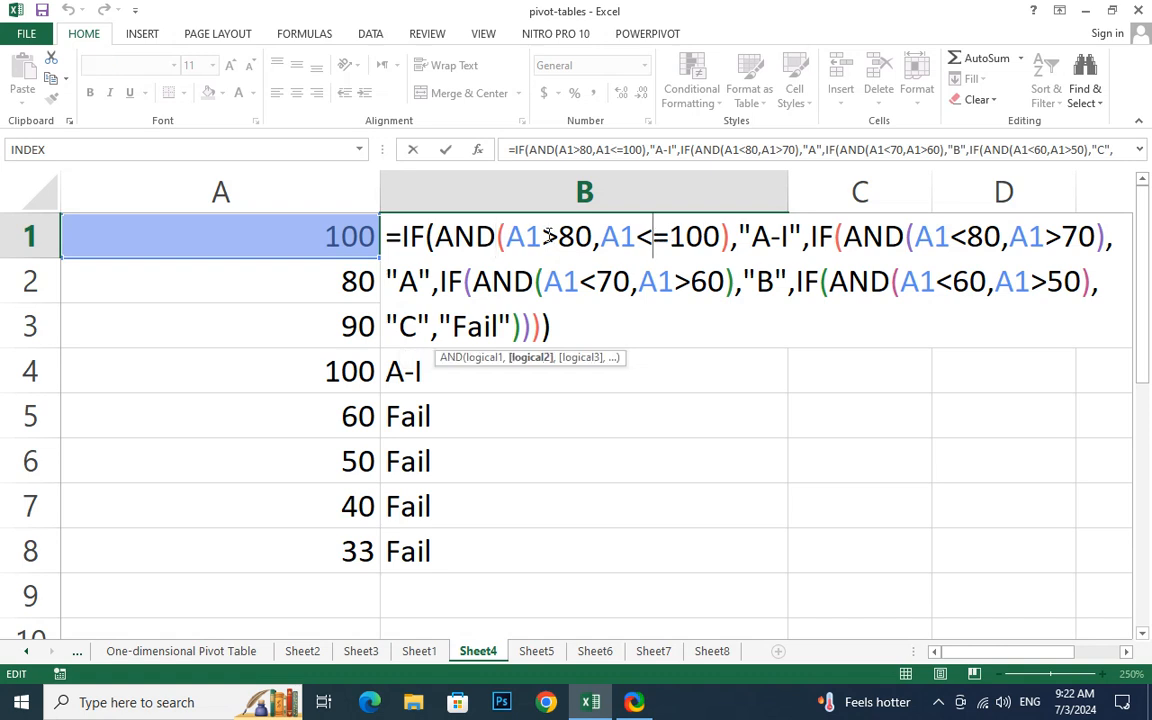
pyautogui.press('Right')
pyautogui.press('Right')
pyautogui.press('Right')
pyautogui.press('Right')
pyautogui.click(547, 237)
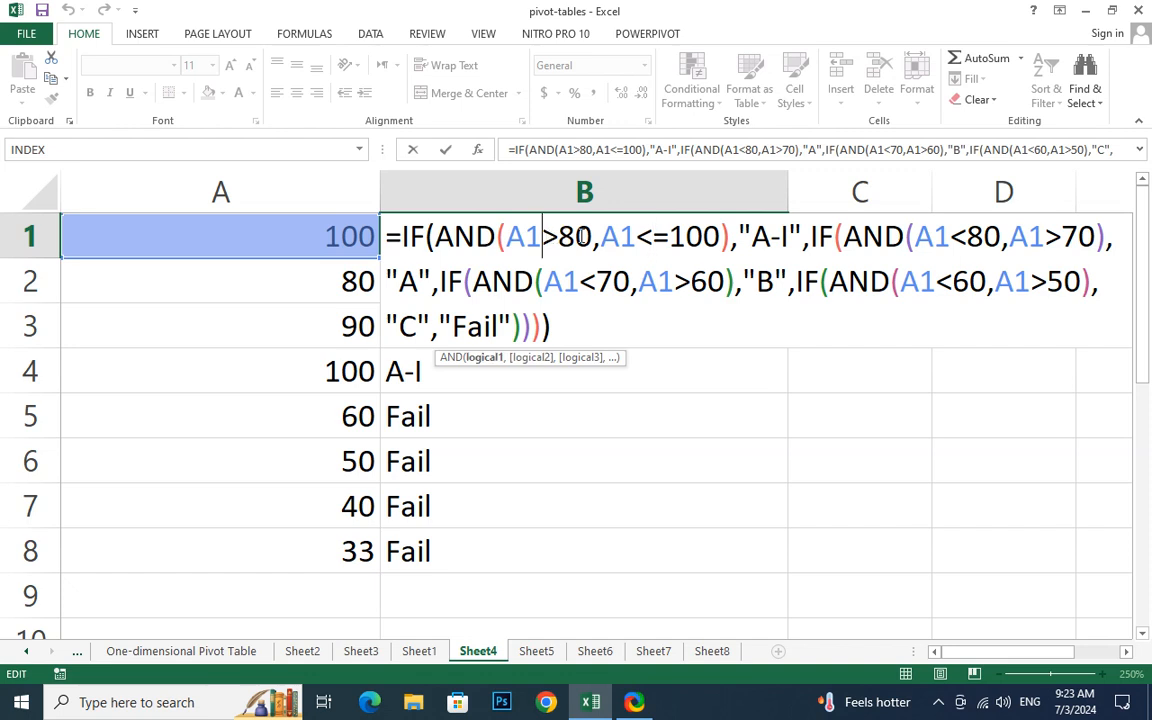
pyautogui.click(564, 236)
pyautogui.write('=')
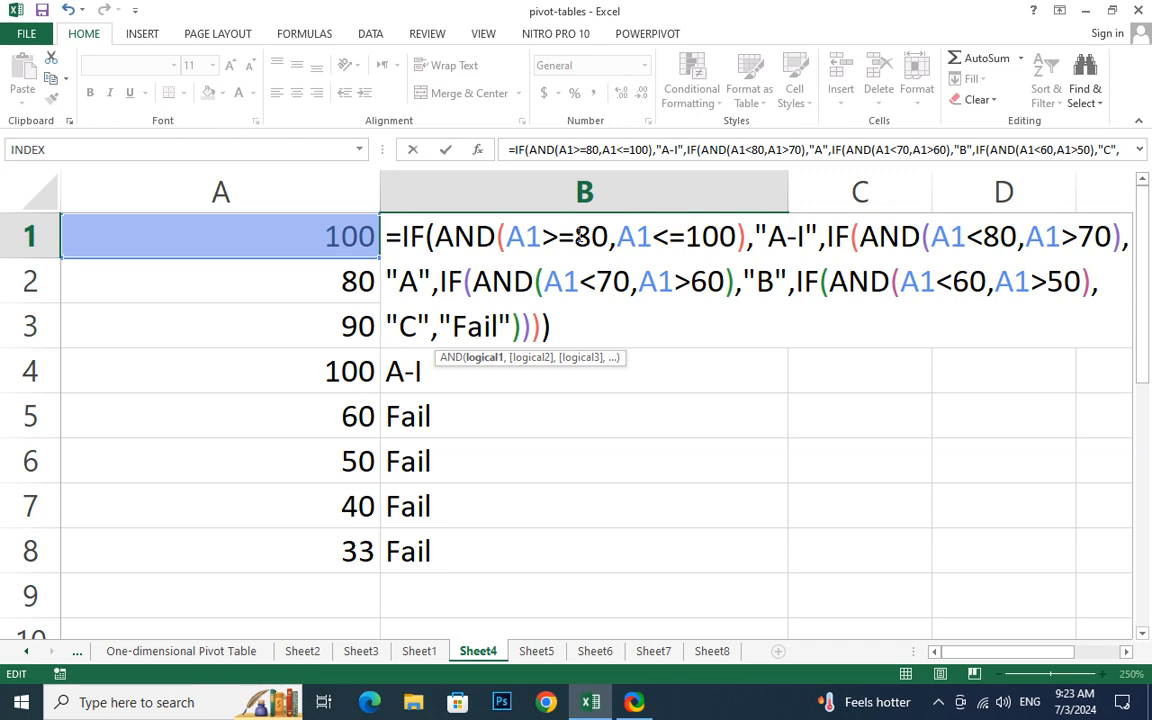
pyautogui.press('Return')
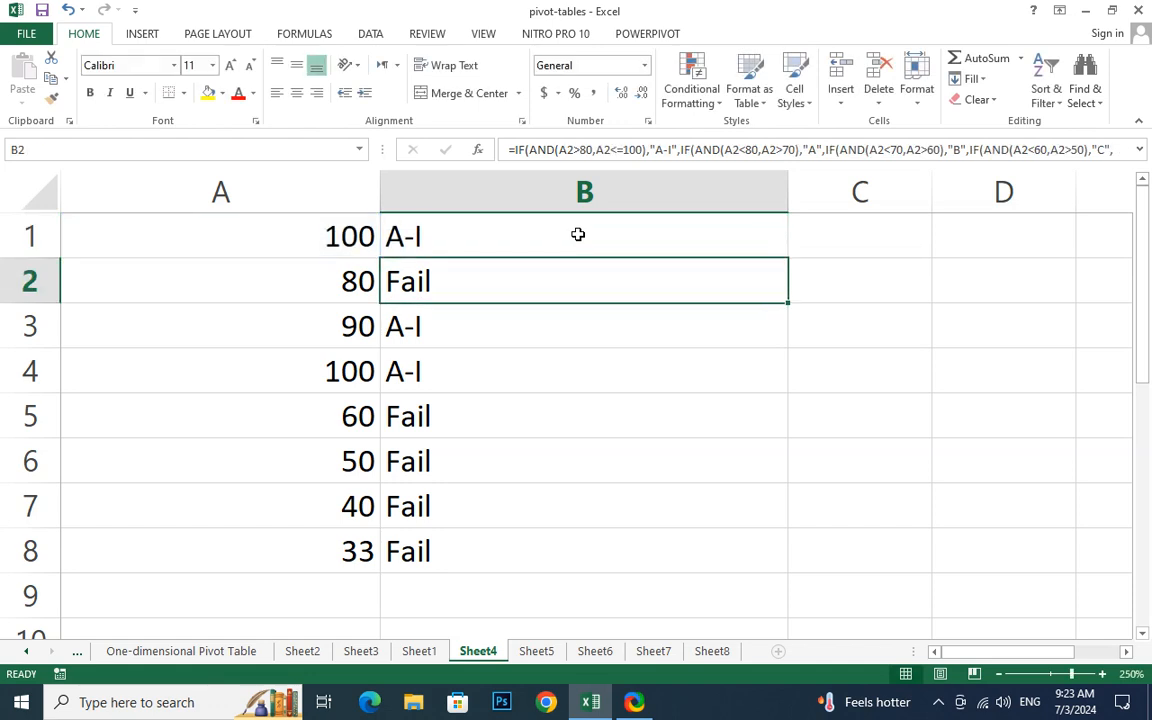
# Change the lower limits in the remaining three AND functions of the B1 formula to A1>=70, A1>=60 and A1>=50.
pyautogui.doubleClick(578, 234)
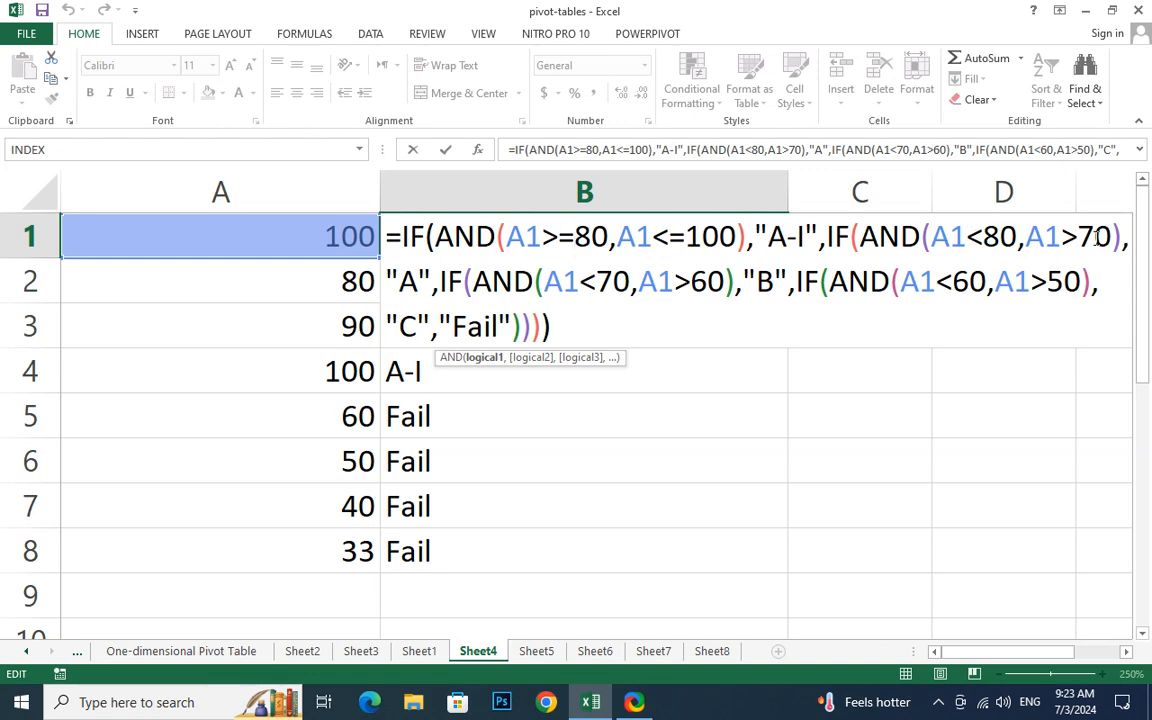
pyautogui.click(969, 236)
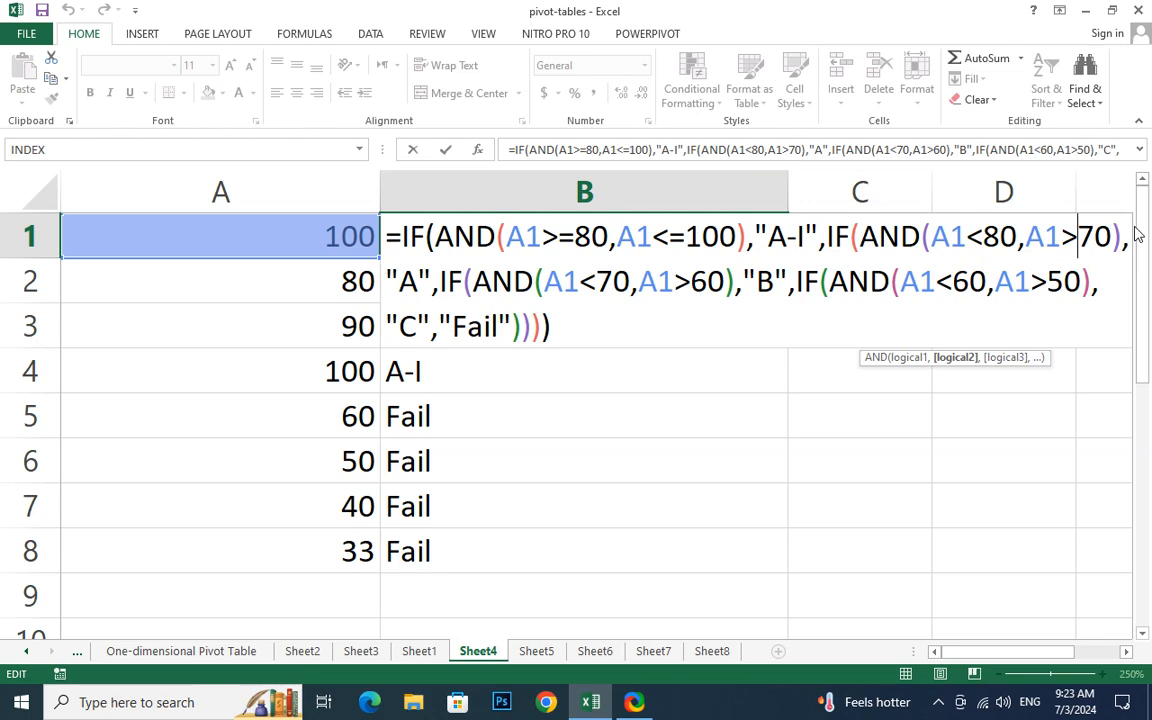
pyautogui.write('=')
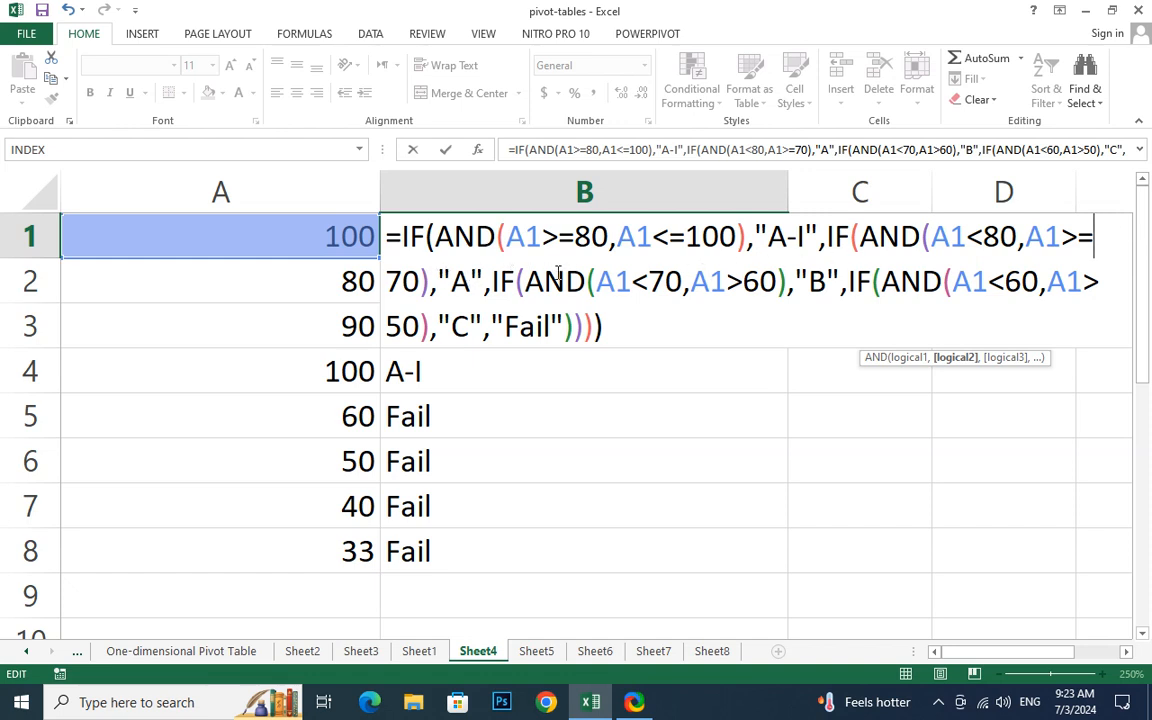
pyautogui.click(740, 283)
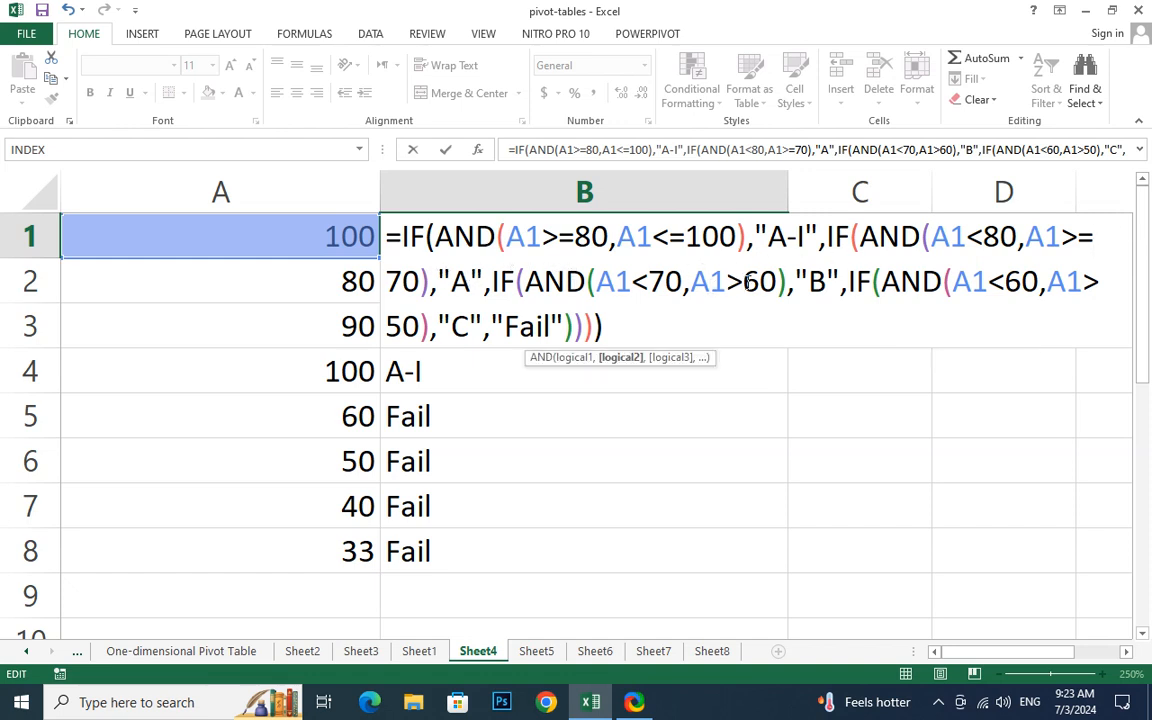
pyautogui.write('=')
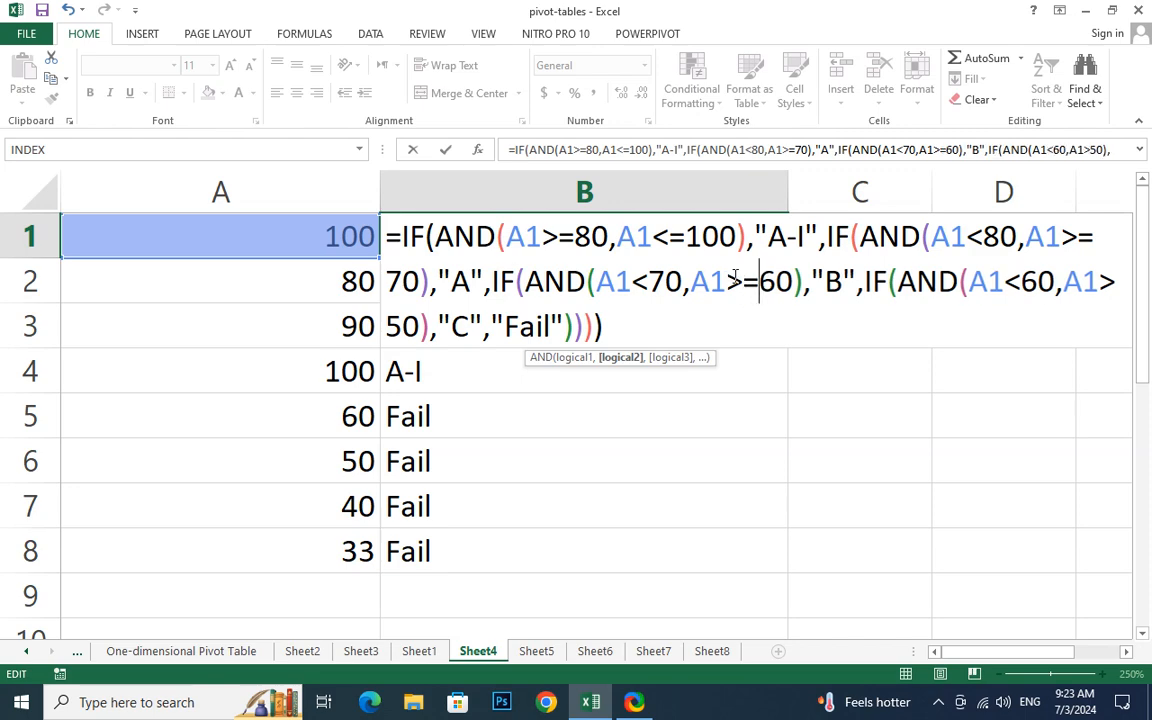
pyautogui.click(1123, 283)
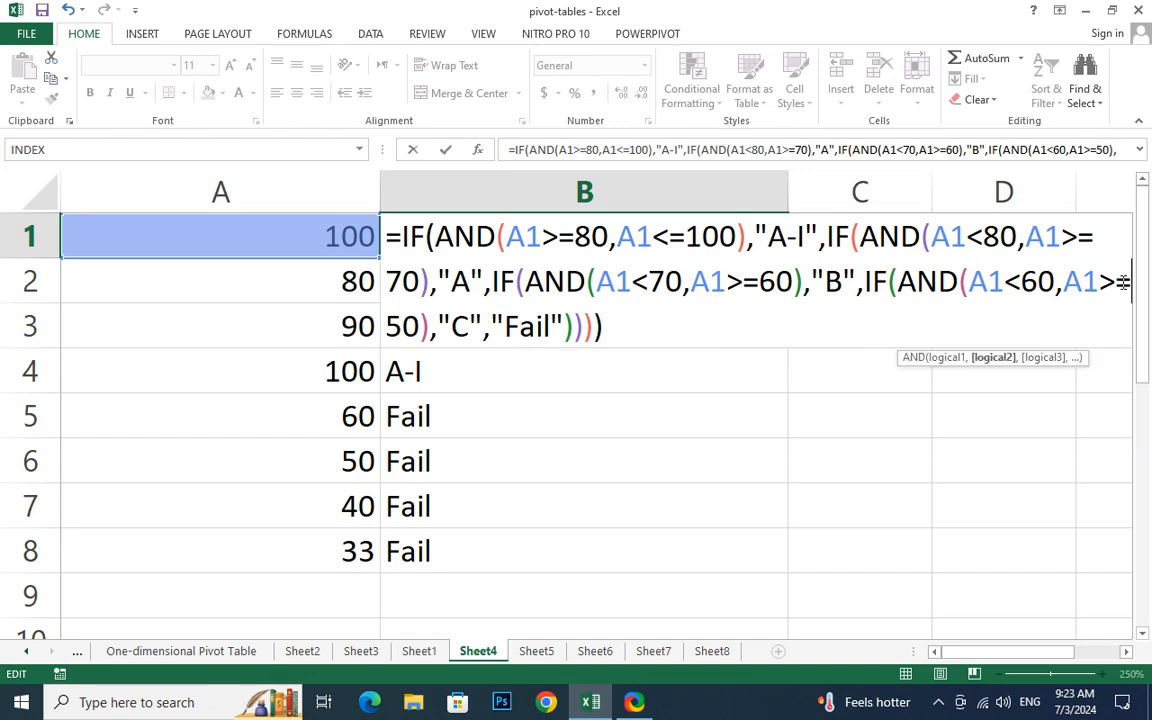
pyautogui.press('Return')
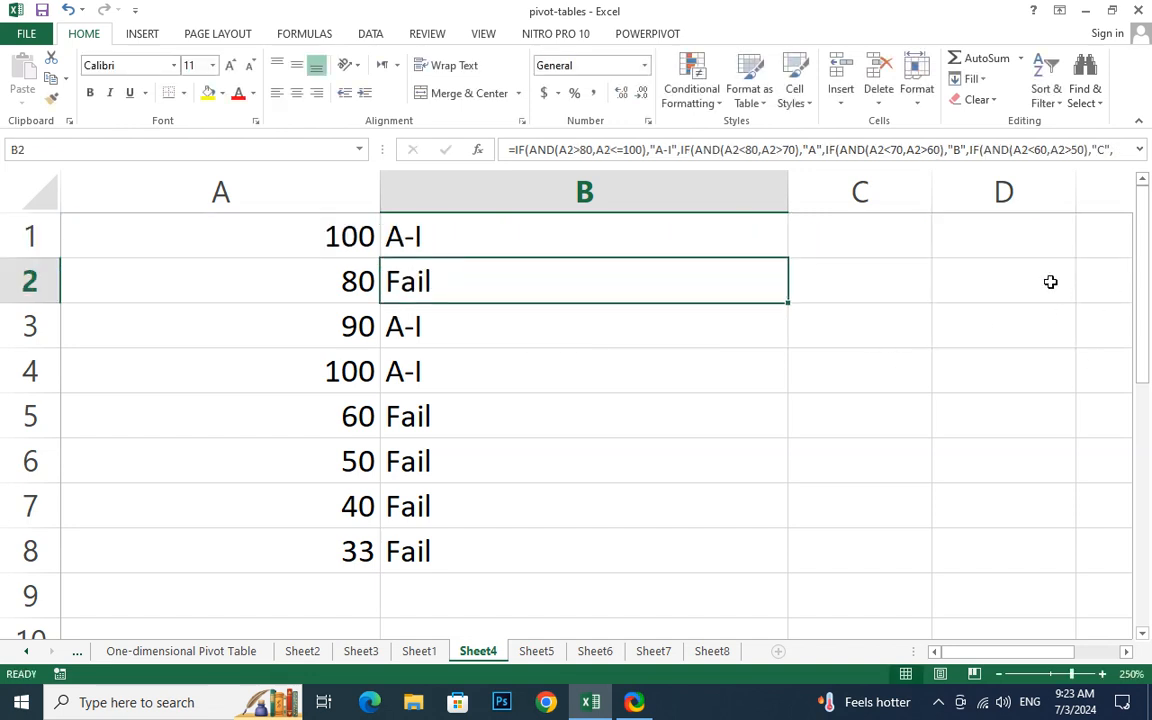
# Fill the corrected grade formula from B1 down through B8.
pyautogui.click(508, 234)
pyautogui.moveTo(790, 258); pyautogui.dragTo(779, 578)
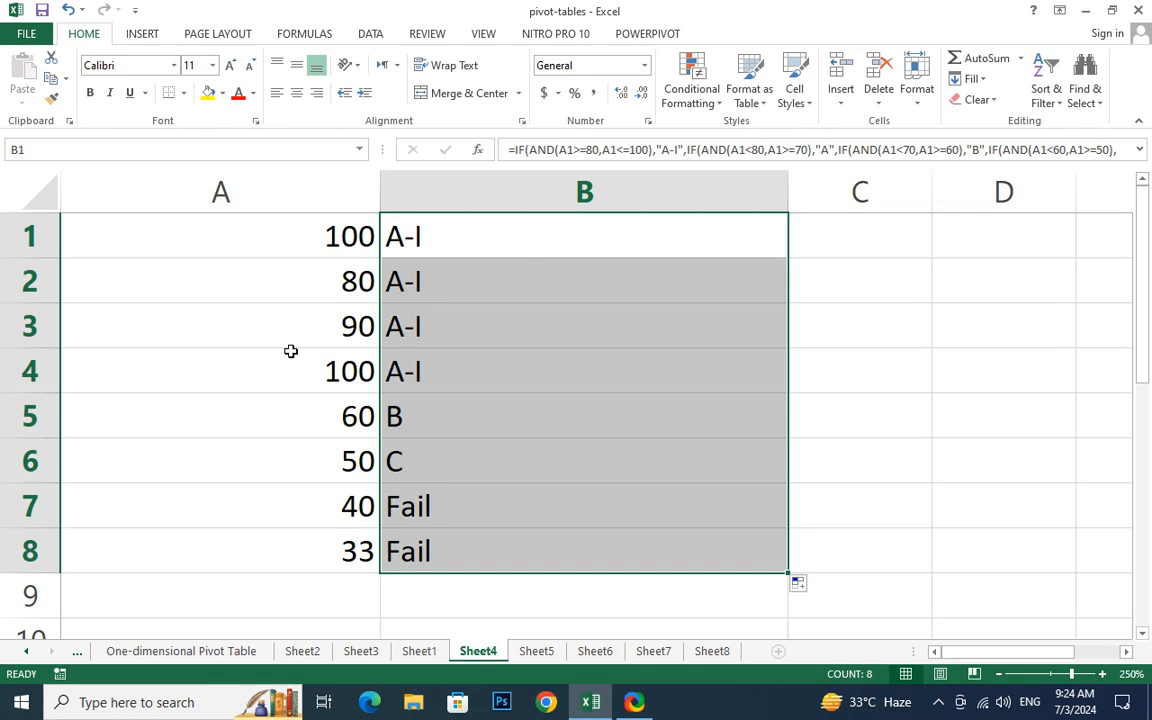
pyautogui.click(335, 335)
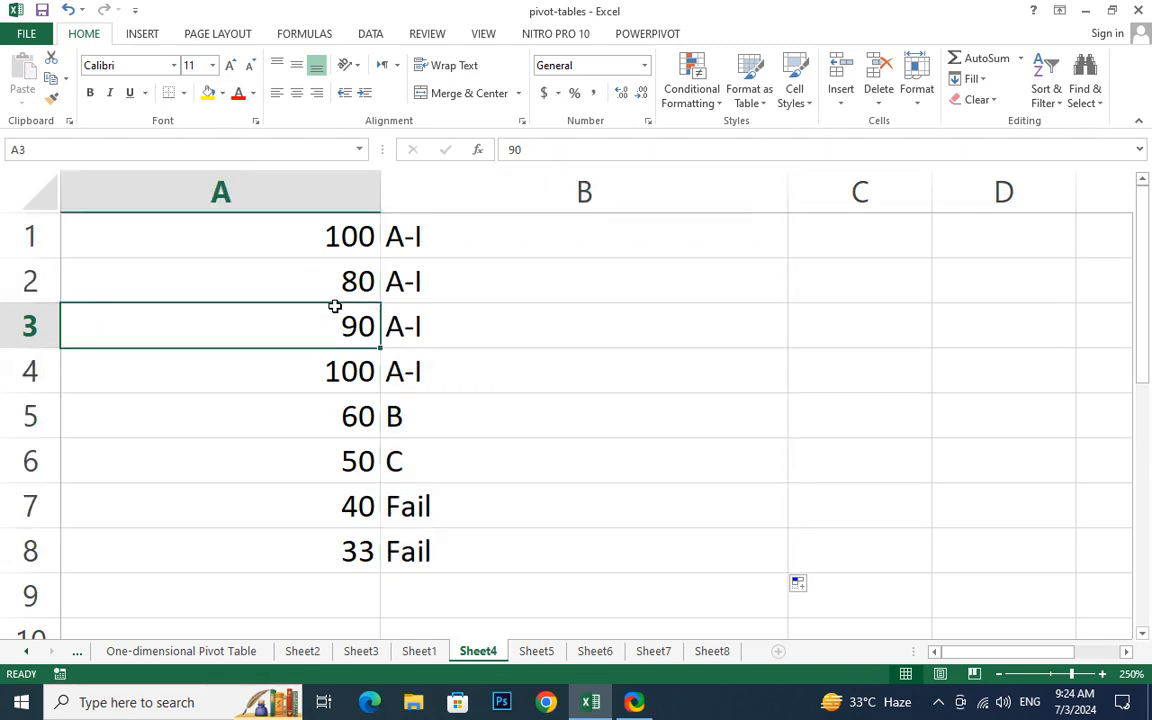
# Set the mark in A1 to 105 to test an out-of-range value.
pyautogui.click(326, 249)
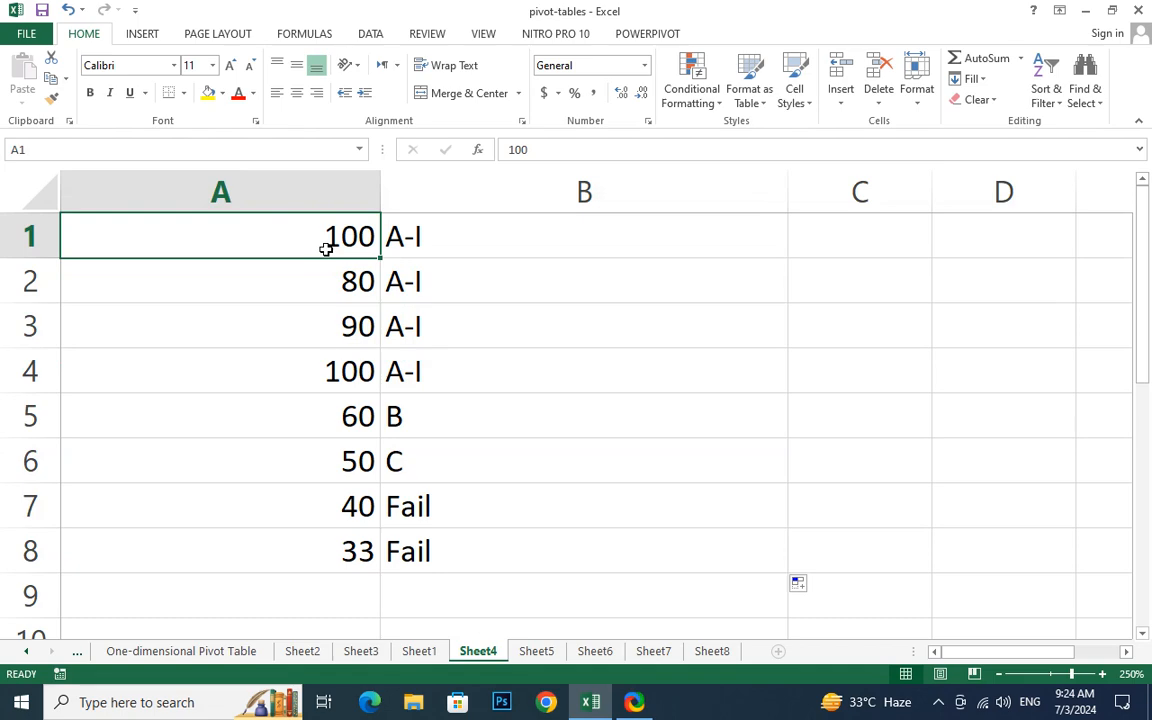
pyautogui.write('105')
pyautogui.press('Return')
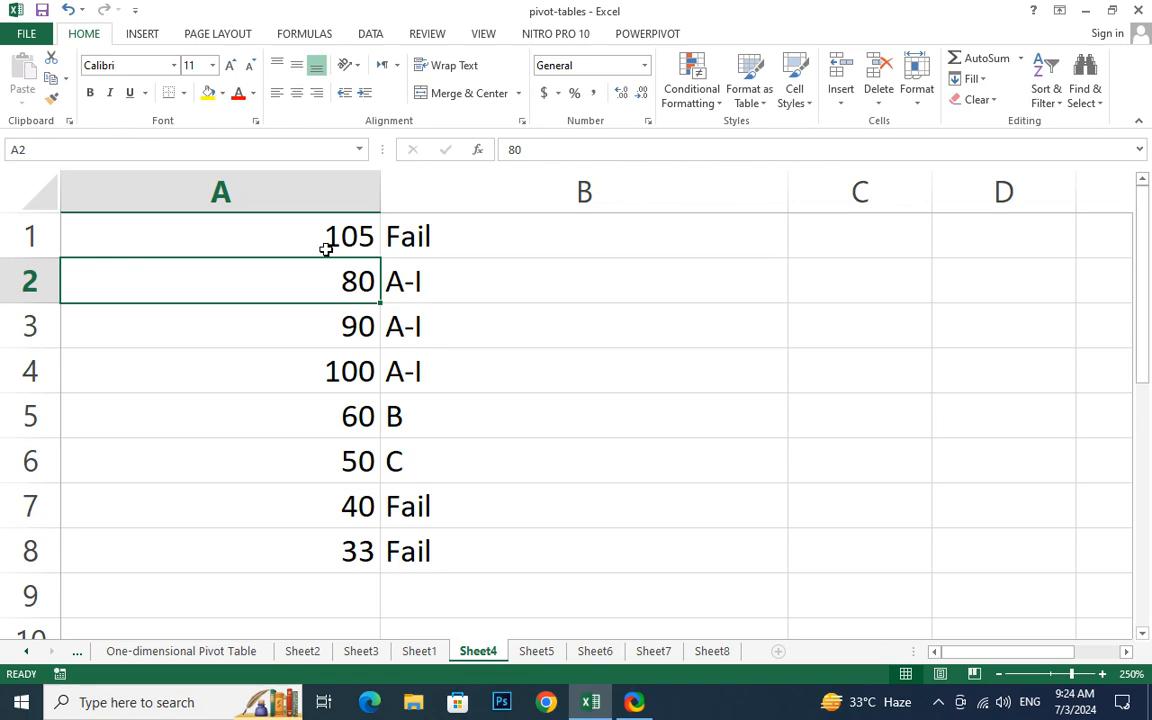
# Replace the final "Fail" argument in the B1 formula with another nested IF that tests a1>100.
pyautogui.doubleClick(445, 226)
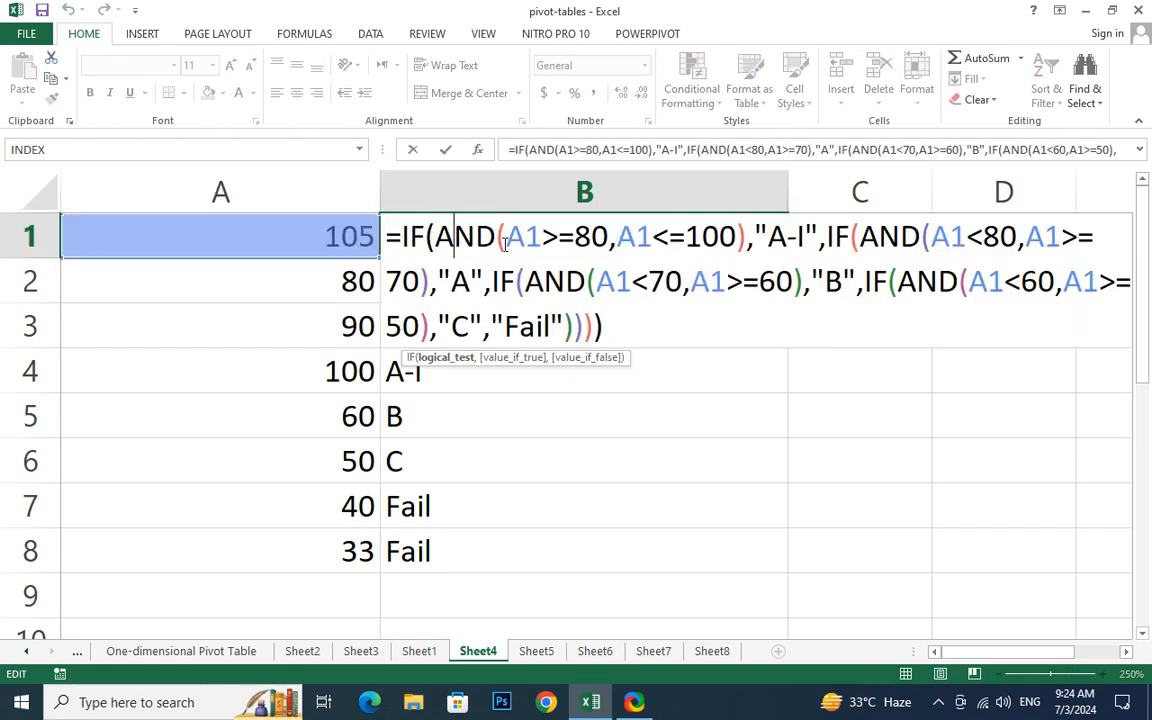
pyautogui.doubleClick(522, 325)
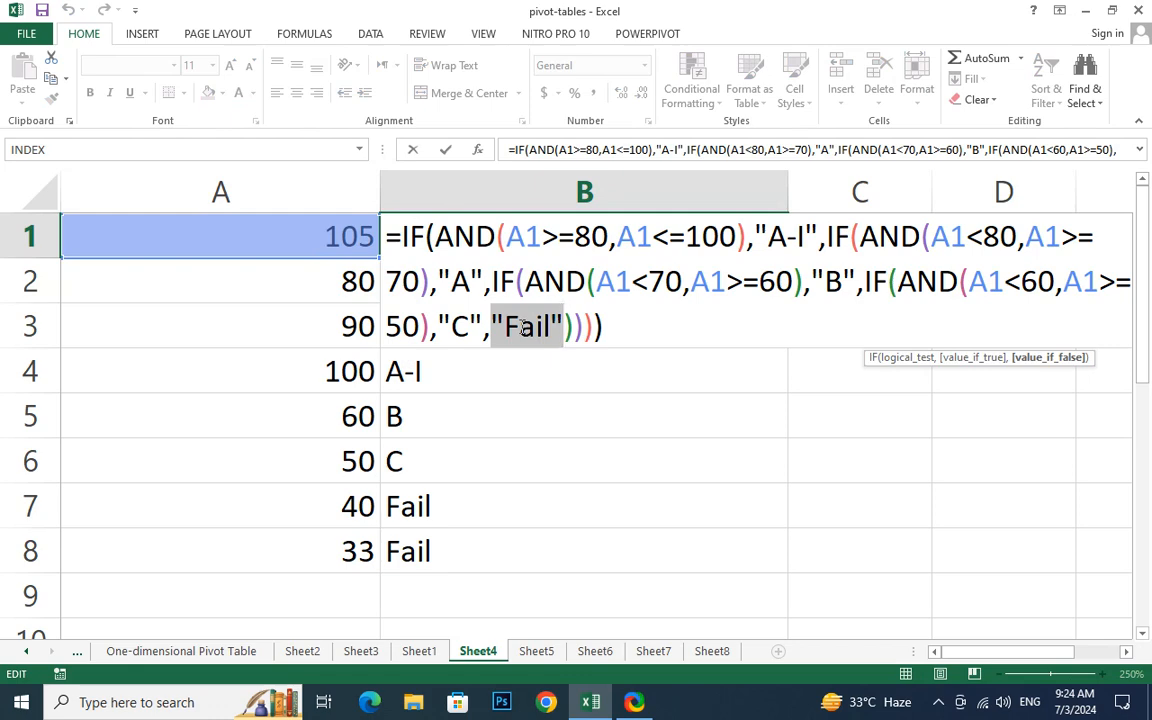
pyautogui.write('if')
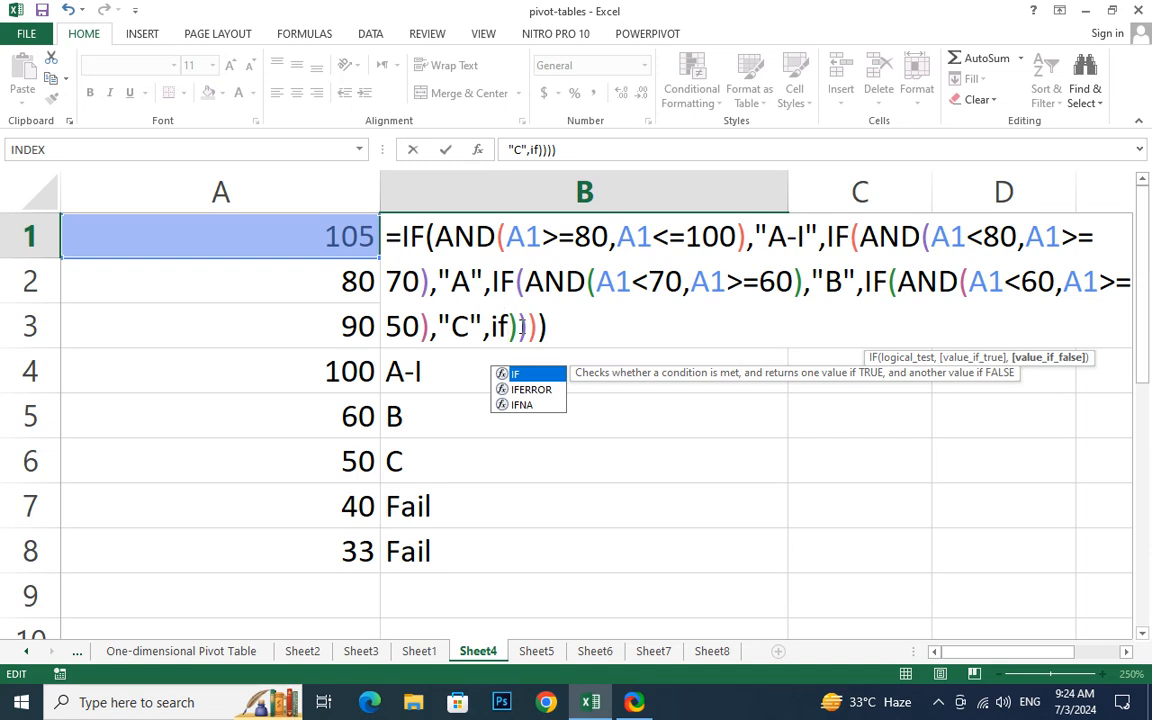
pyautogui.write('(a1>')
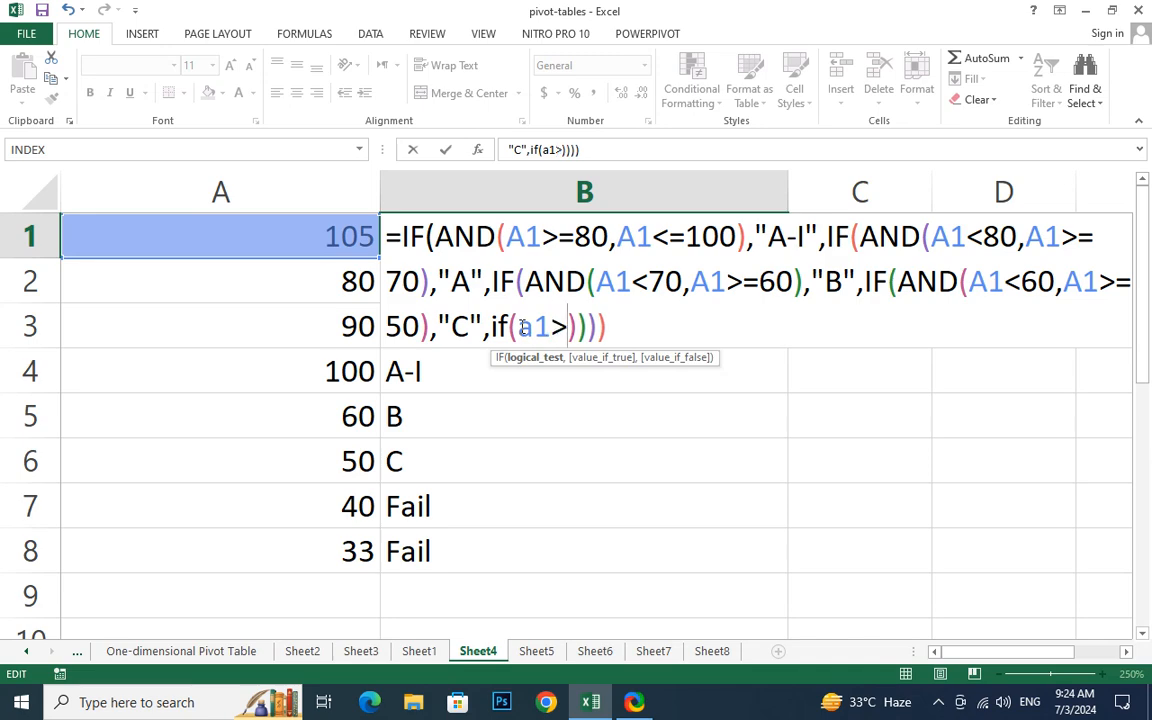
pyautogui.write('100')
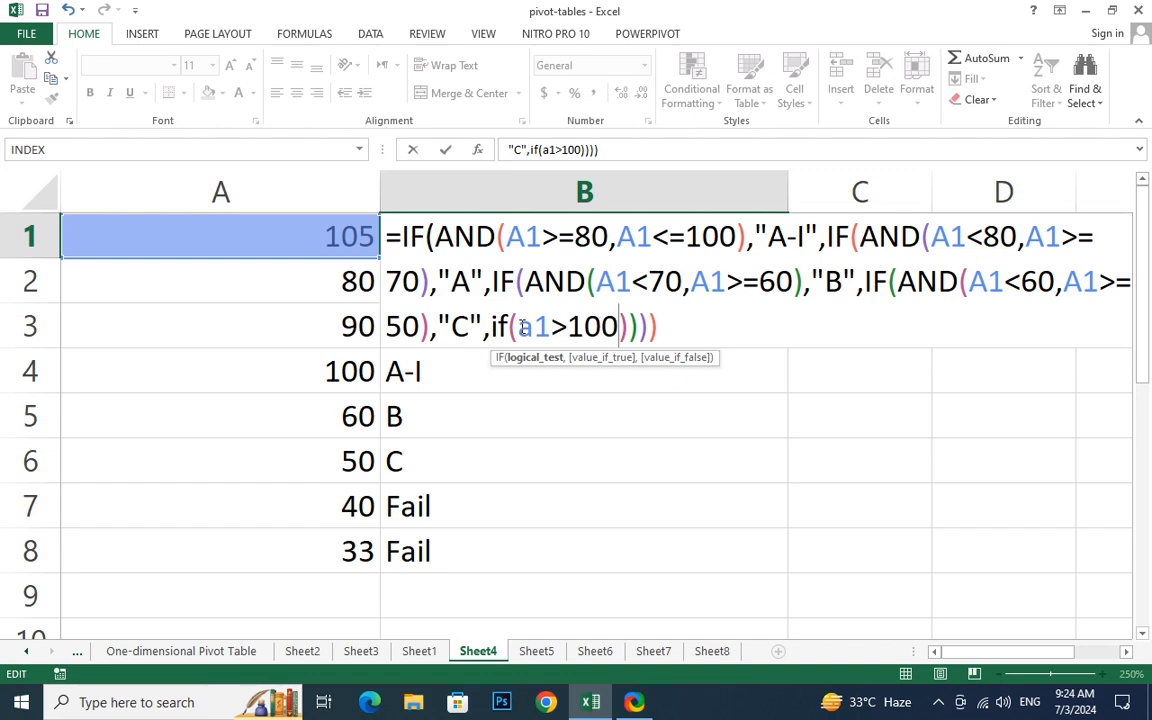
# Wrap the new IF's condition in an AND function and add a1<0 as its second condition.
pyautogui.press('Left')
pyautogui.press('Left')
pyautogui.press('Left')
pyautogui.press('Left')
pyautogui.press('Left')
pyautogui.press('Left')
pyautogui.write('and(')
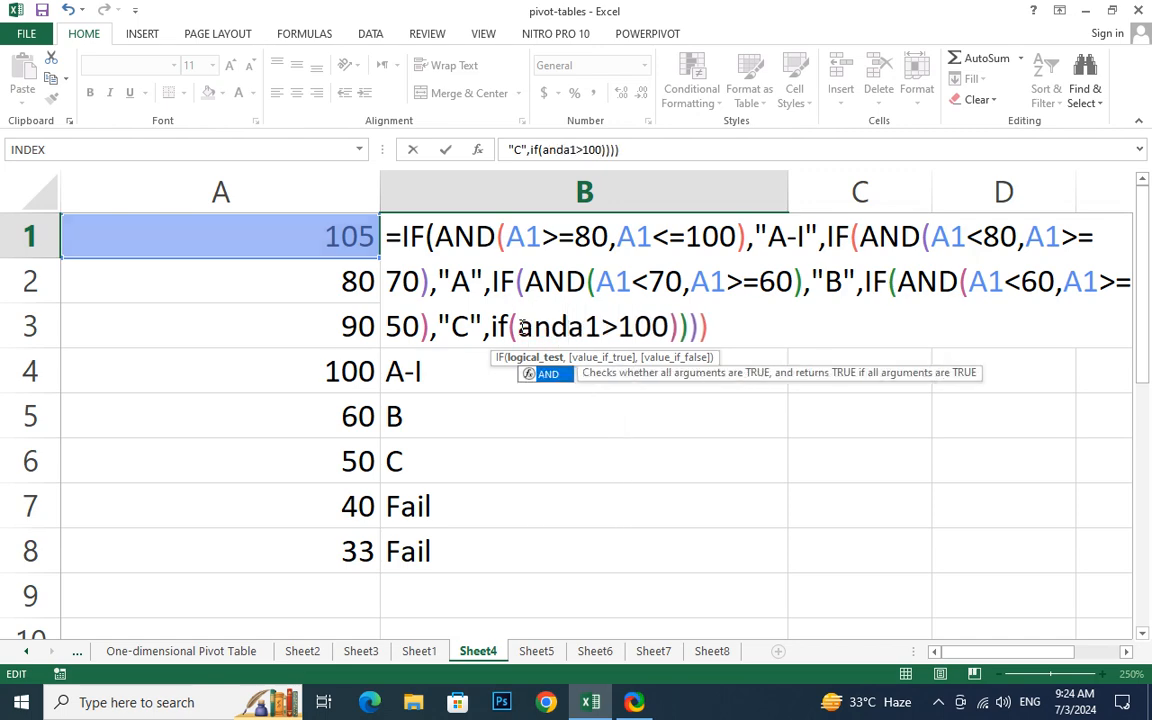
pyautogui.press('Right')
pyautogui.press('Right')
pyautogui.press('Right')
pyautogui.press('Right')
pyautogui.press('Right')
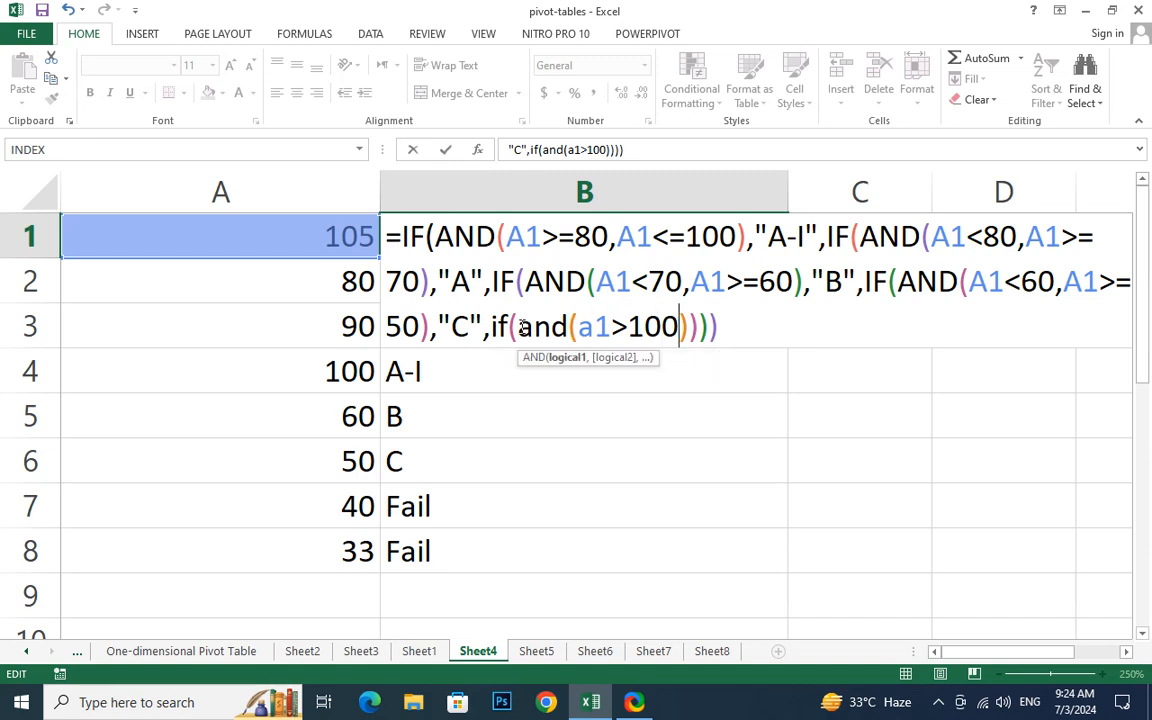
pyautogui.write(',')
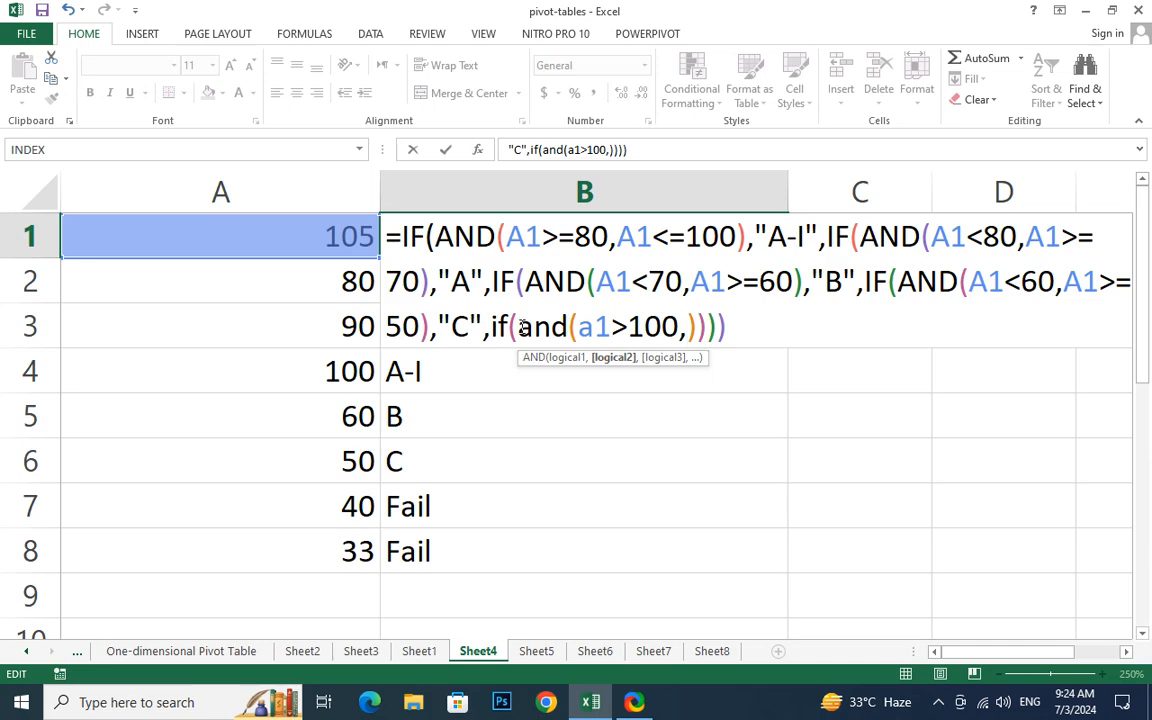
pyautogui.write('a1<')
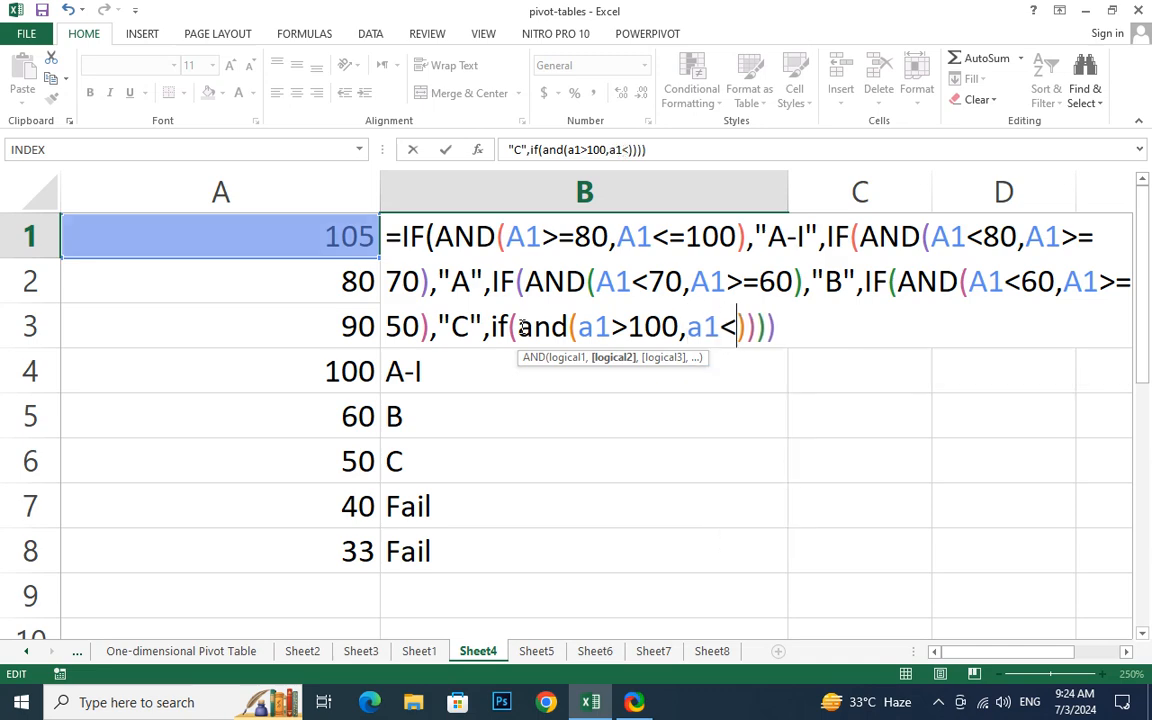
pyautogui.write('0')
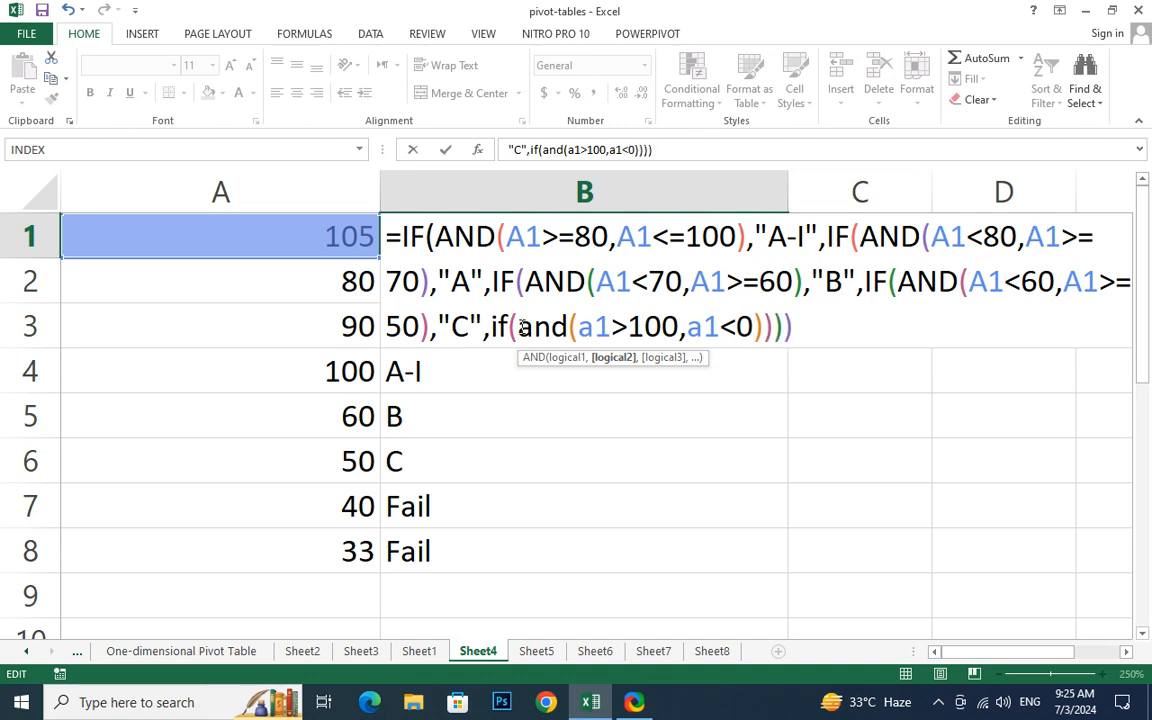
pyautogui.write(')')
pyautogui.press('Right')
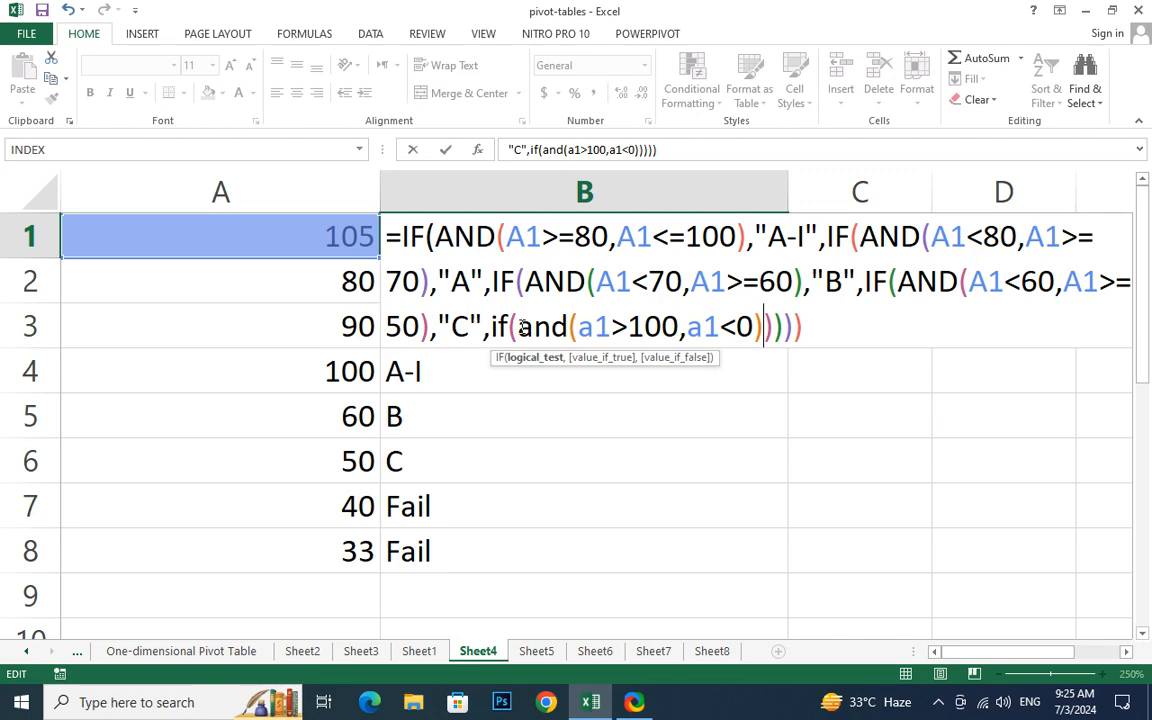
# Enter "Invalid number" as the value if true of the new nested IF in the B1 formula.
pyautogui.write(',')
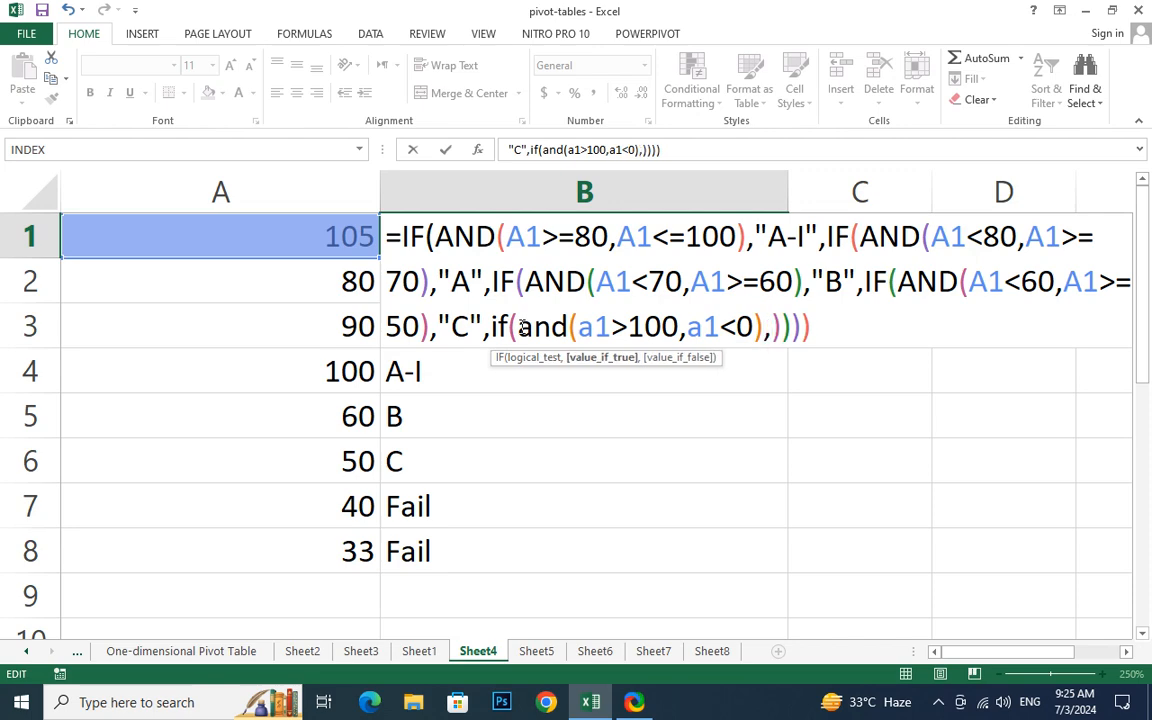
pyautogui.press('BackSpace')
pyautogui.write('"I')
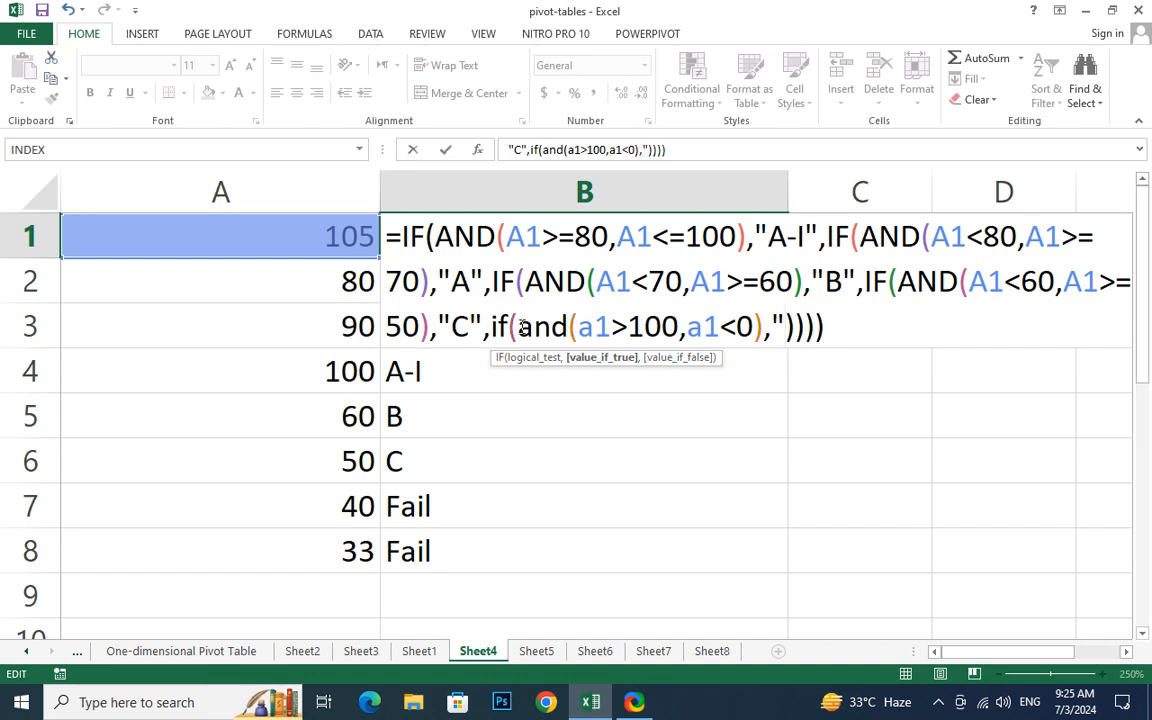
pyautogui.write('nvalid')
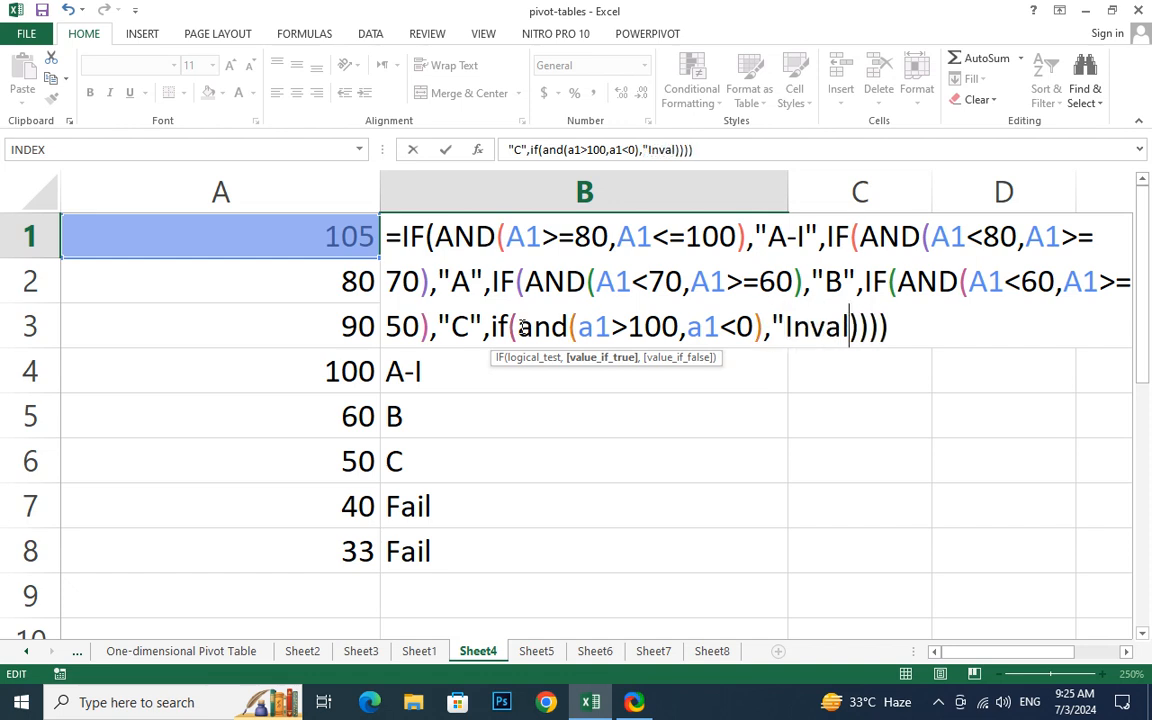
pyautogui.write(' s')
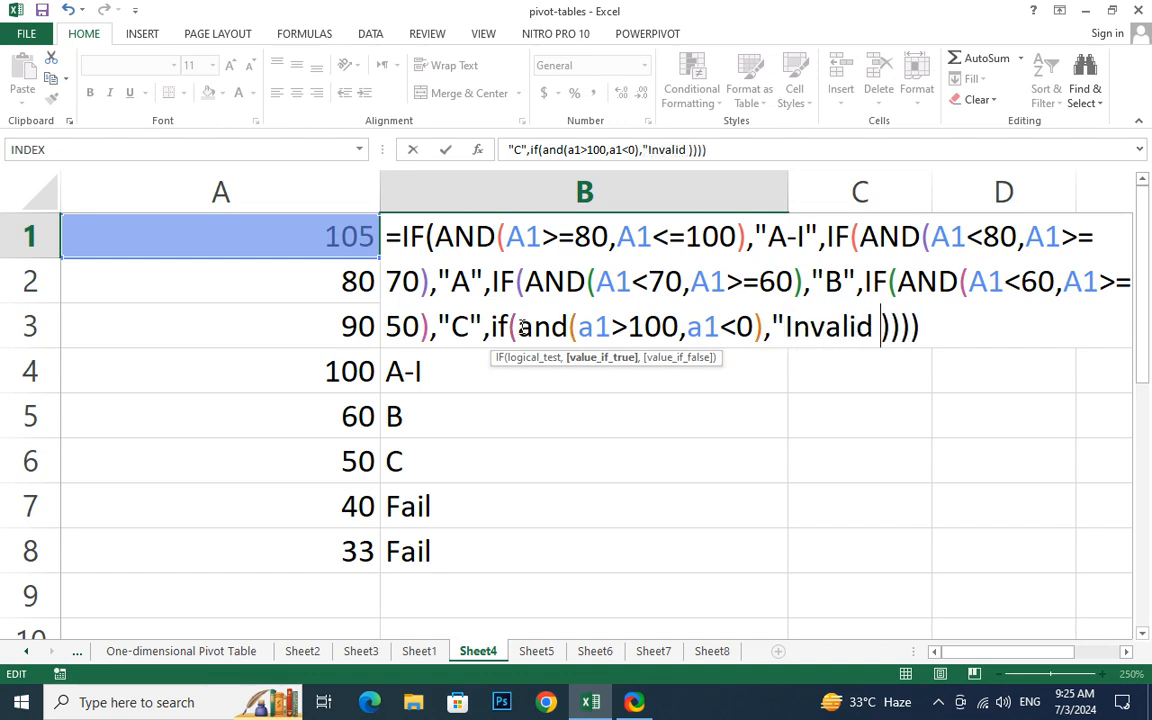
pyautogui.write('a')
pyautogui.press('BackSpace')
pyautogui.press('BackSpace')
pyautogui.write('number')
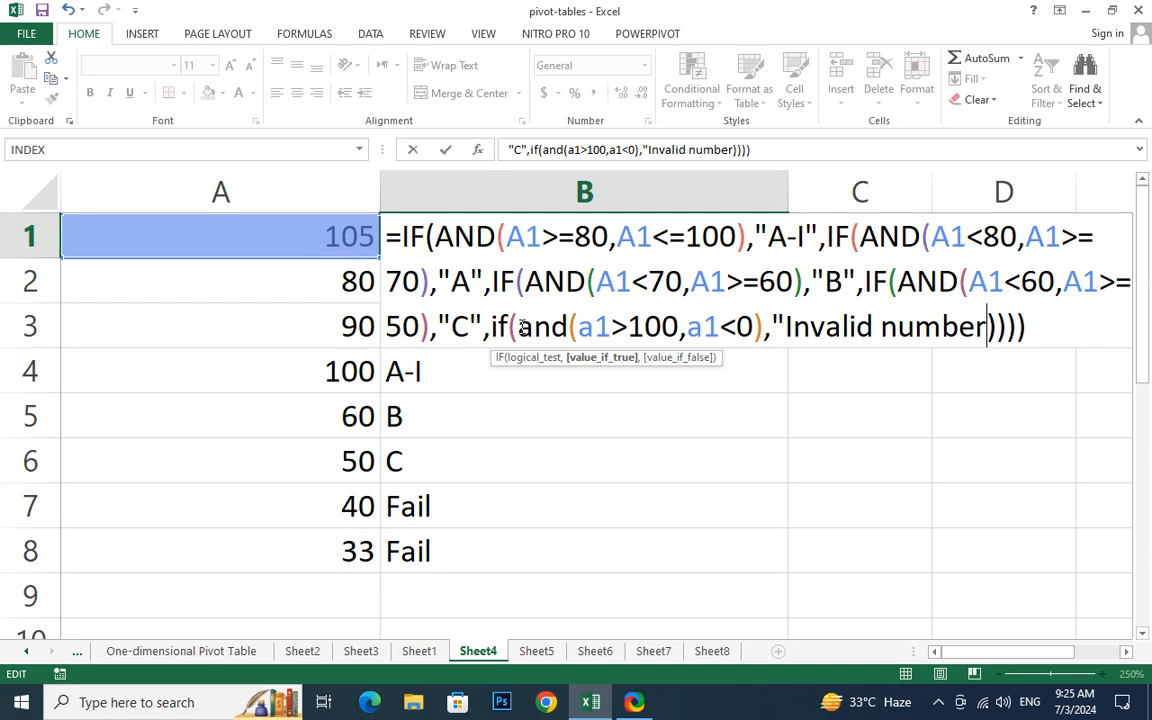
pyautogui.write('"')
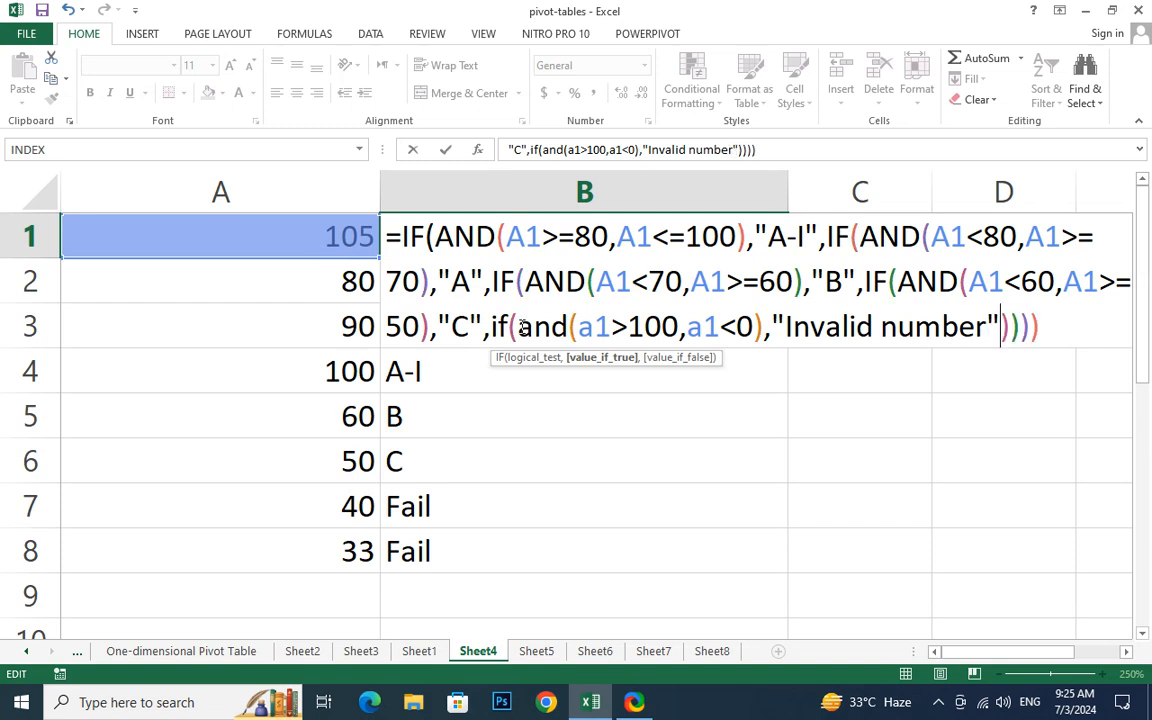
pyautogui.write(',')
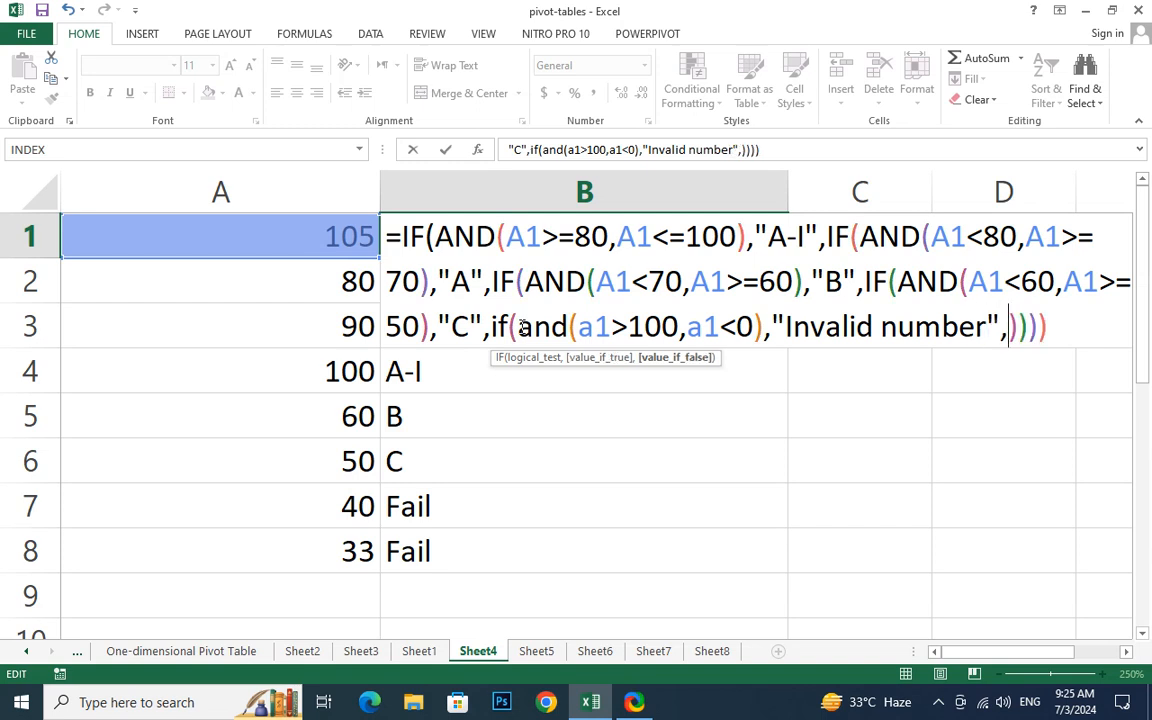
# Enter "Fail" as the value if false of the last nested IF in the B1 formula and commit the formula with its closing parenthesis.
pyautogui.write('"')
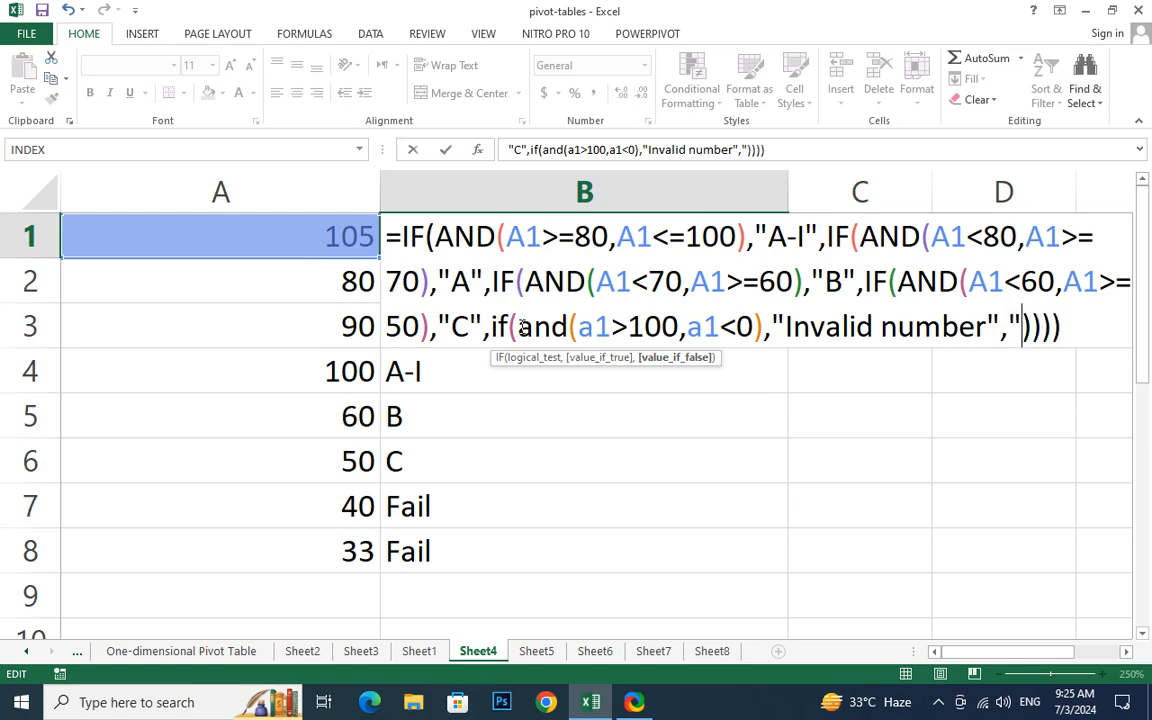
pyautogui.write('Fail"')
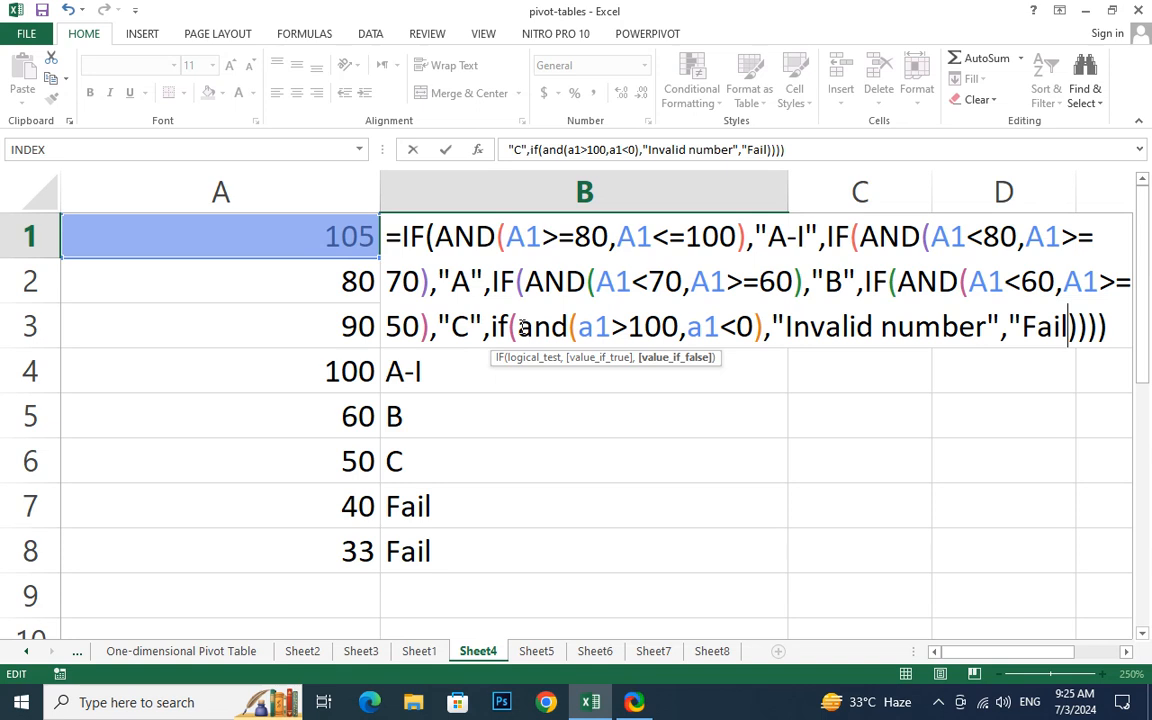
pyautogui.write('"')
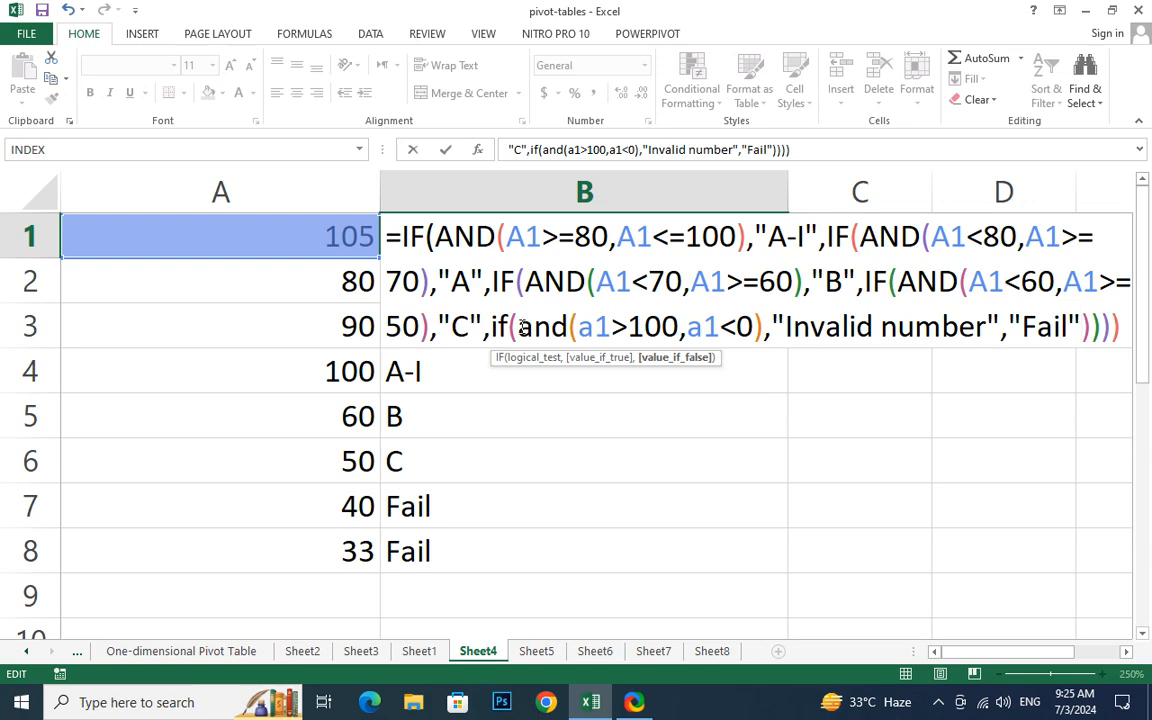
pyautogui.write(')')
pyautogui.press('Return')
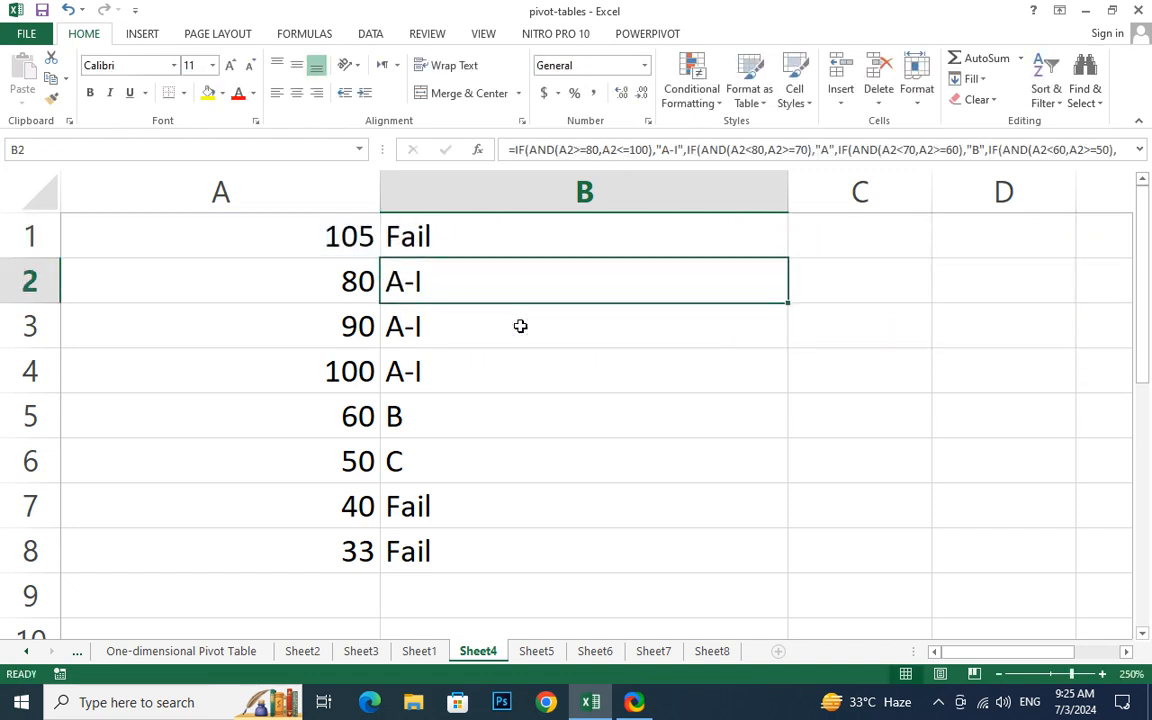
# Review the conditions of the nested IF formula in B1, leaving its contents as they are.
pyautogui.click(489, 232)
pyautogui.doubleClick(489, 232)
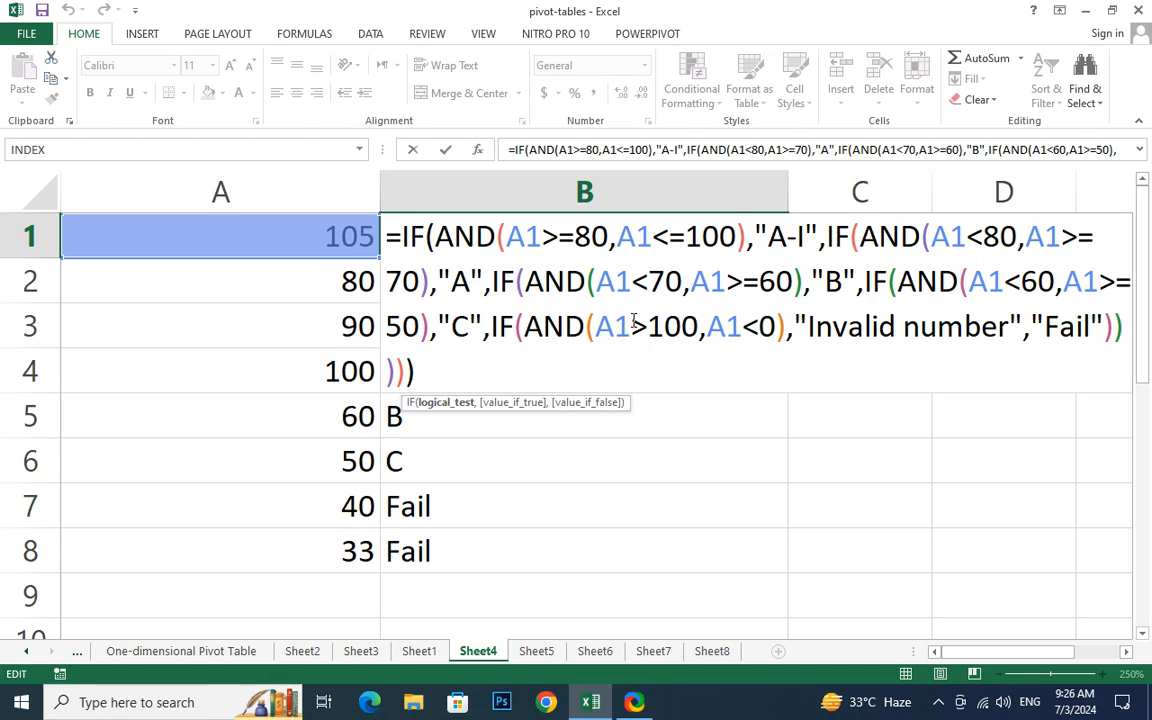
pyautogui.press('Return')
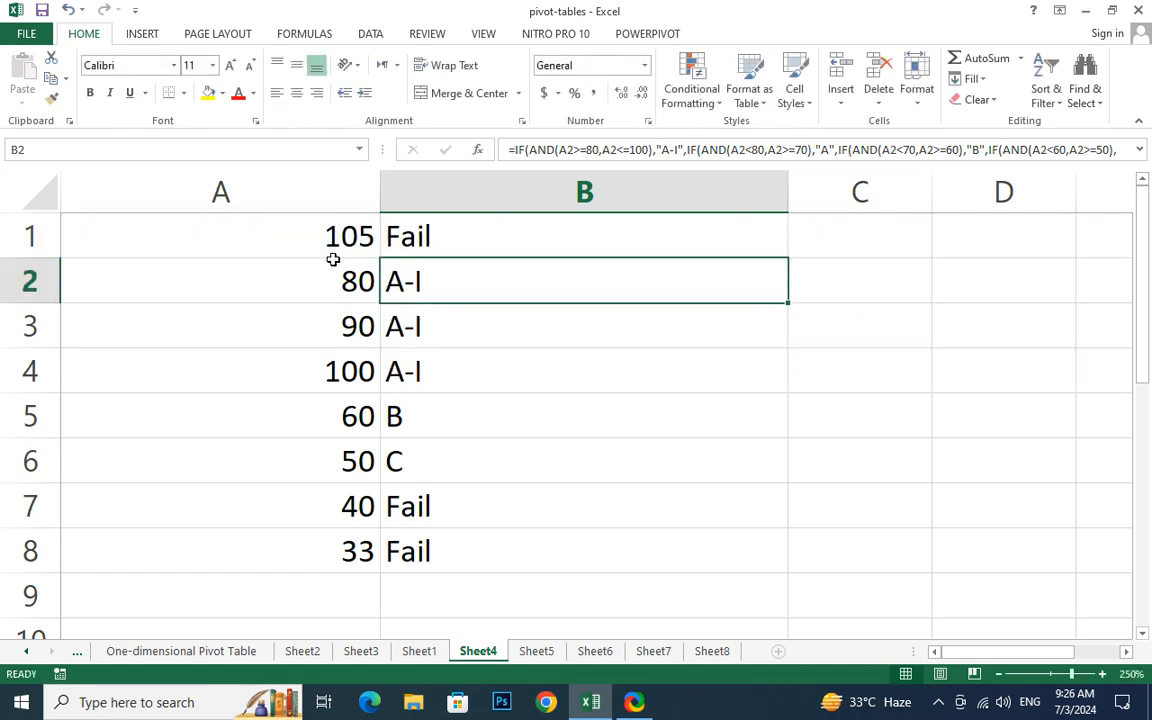
# Test the B1 formula by entering the marks -5 and 44 in A1, one after the other.
pyautogui.click(329, 236)
pyautogui.write('-5')
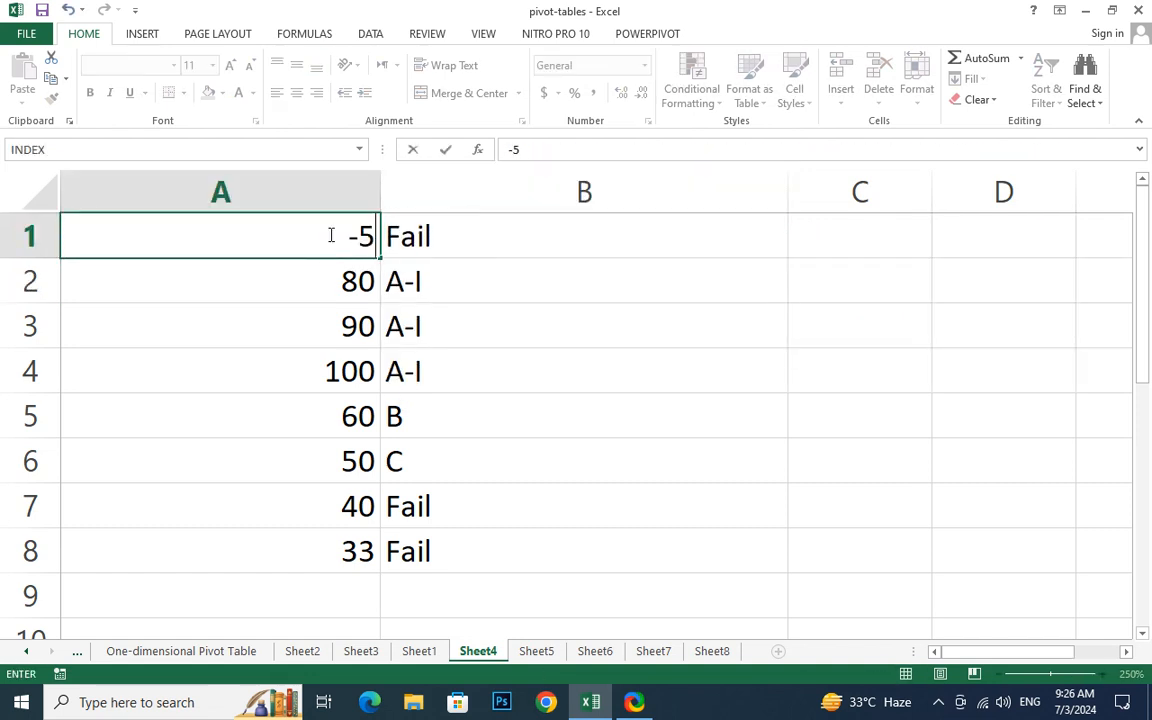
pyautogui.press('Return')
pyautogui.click(329, 236)
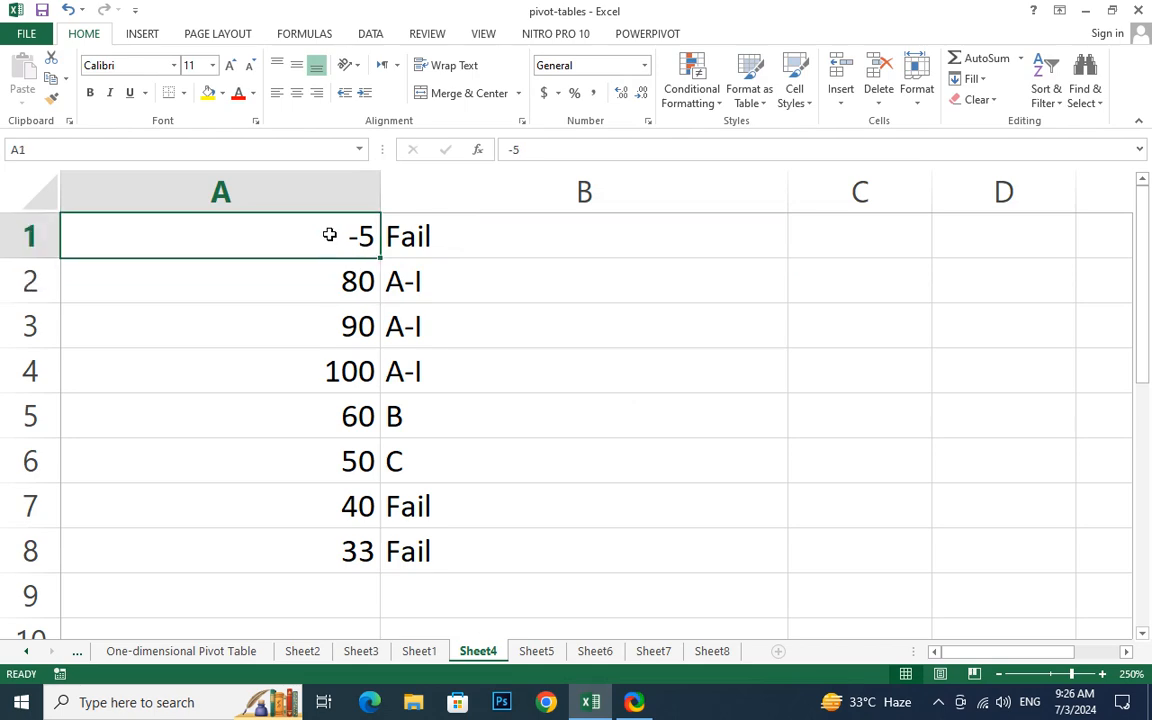
pyautogui.write('44')
pyautogui.press('Return')
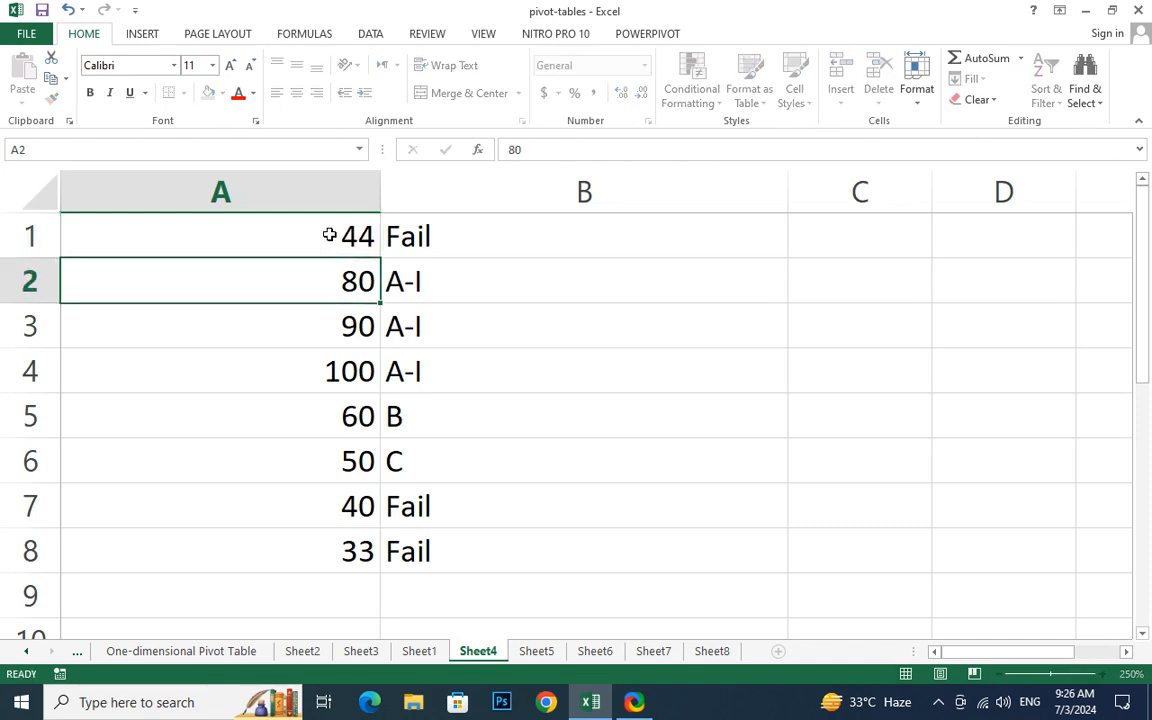
# Examine the AND condition and the two result arguments of the last nested IF in the B1 formula.
pyautogui.click(437, 234)
pyautogui.doubleClick(437, 235)
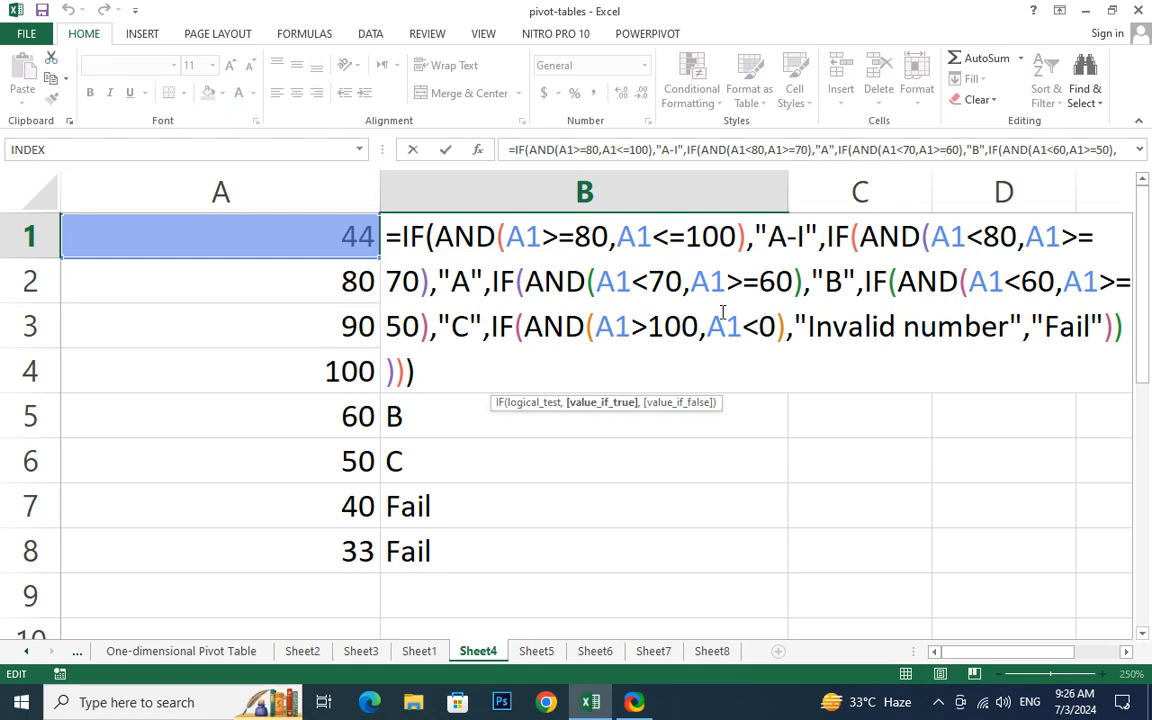
pyautogui.click(649, 324)
pyautogui.click(557, 326)
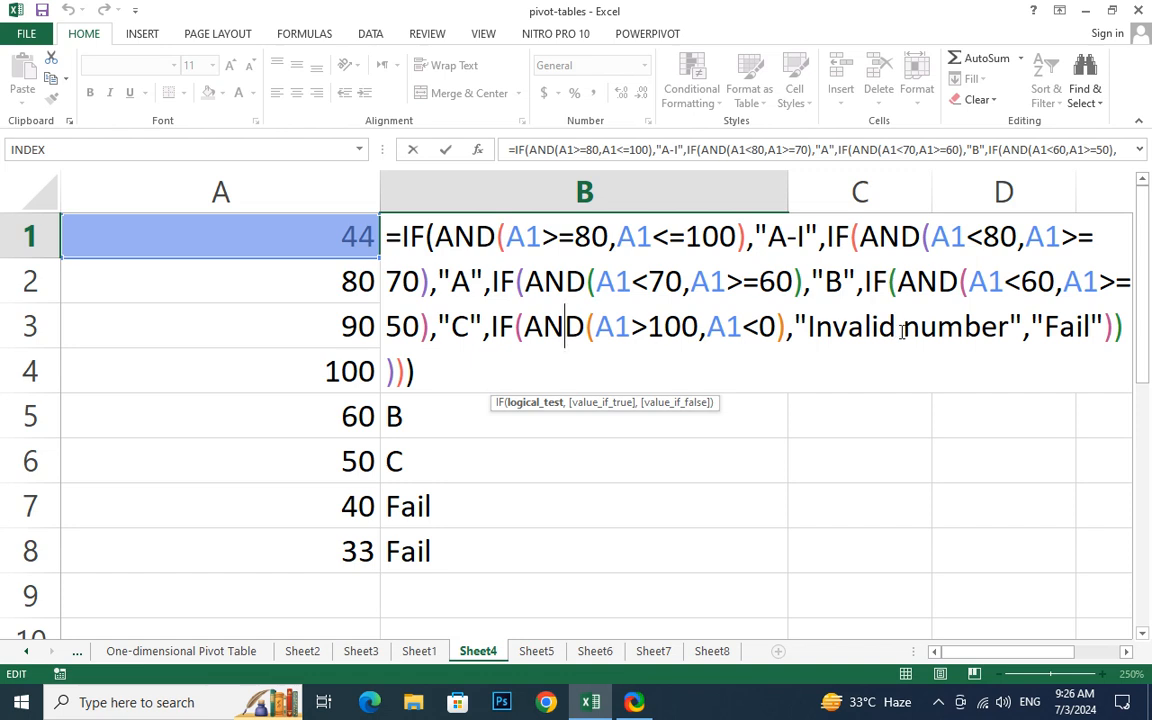
pyautogui.click(826, 328)
pyautogui.click(1092, 328)
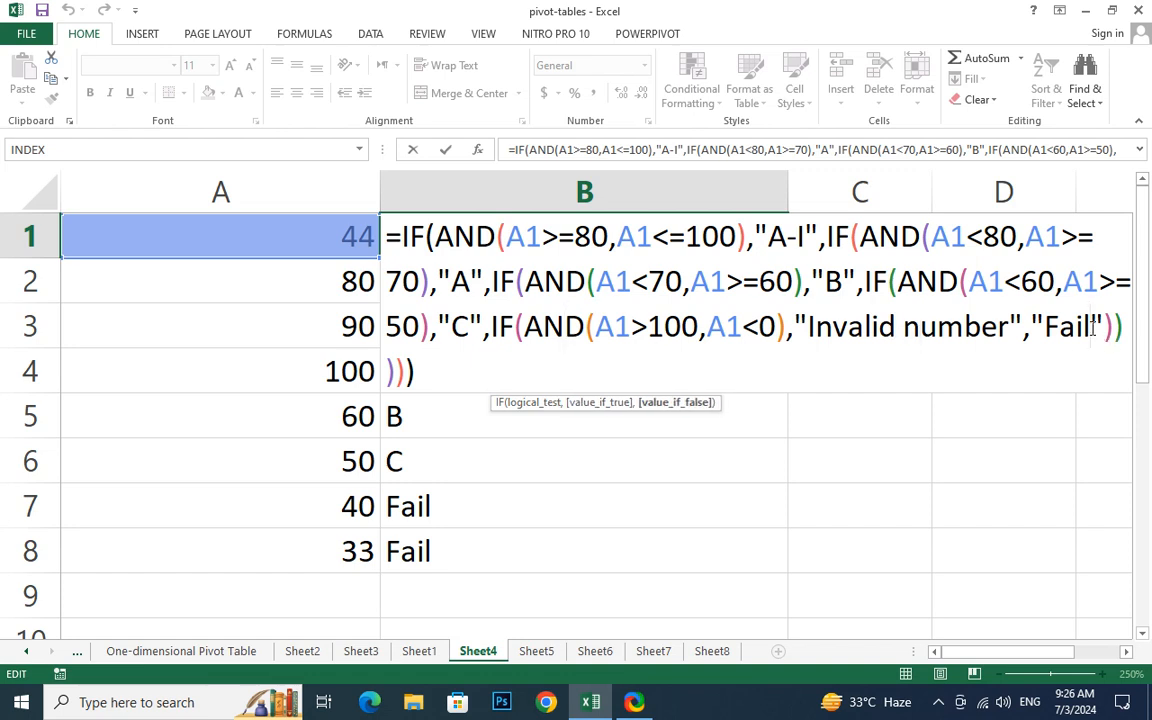
pyautogui.click(900, 292)
pyautogui.click(849, 329)
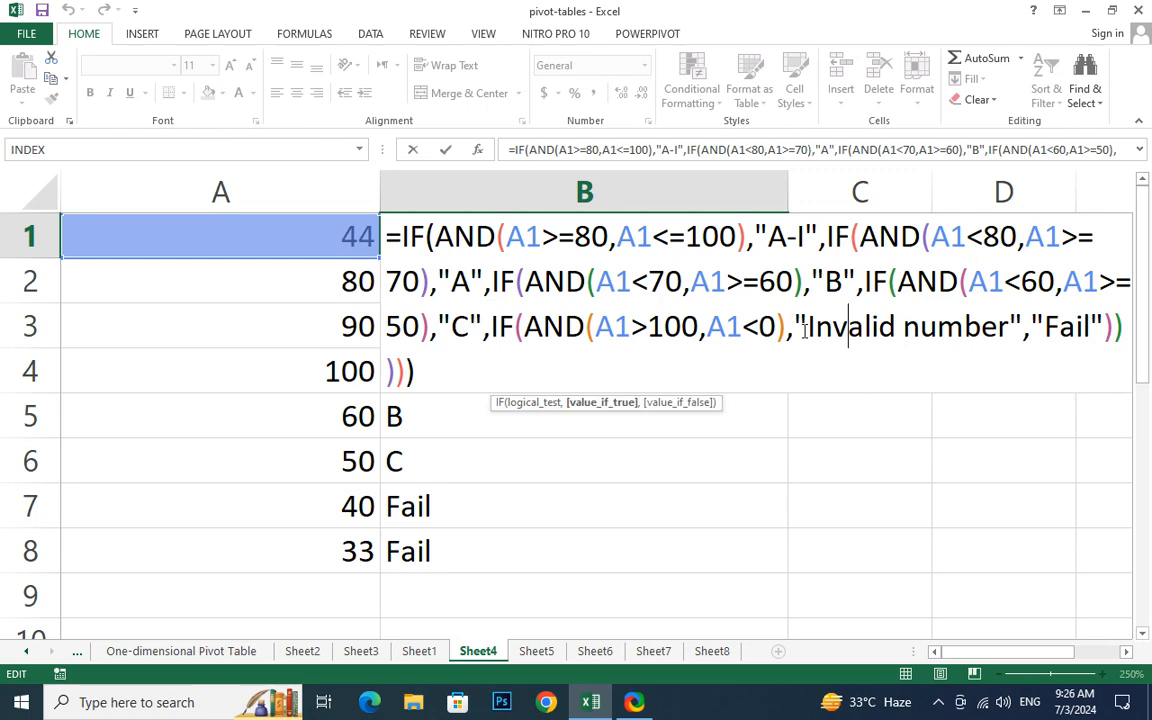
pyautogui.click(553, 319)
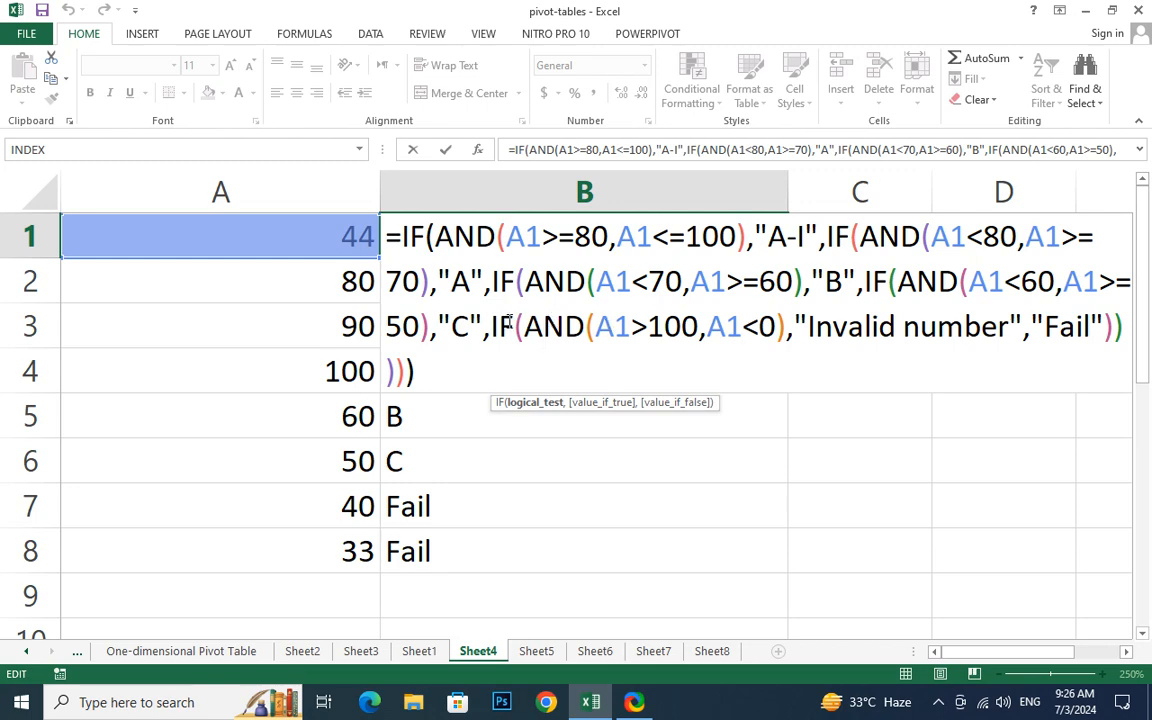
pyautogui.doubleClick(897, 330)
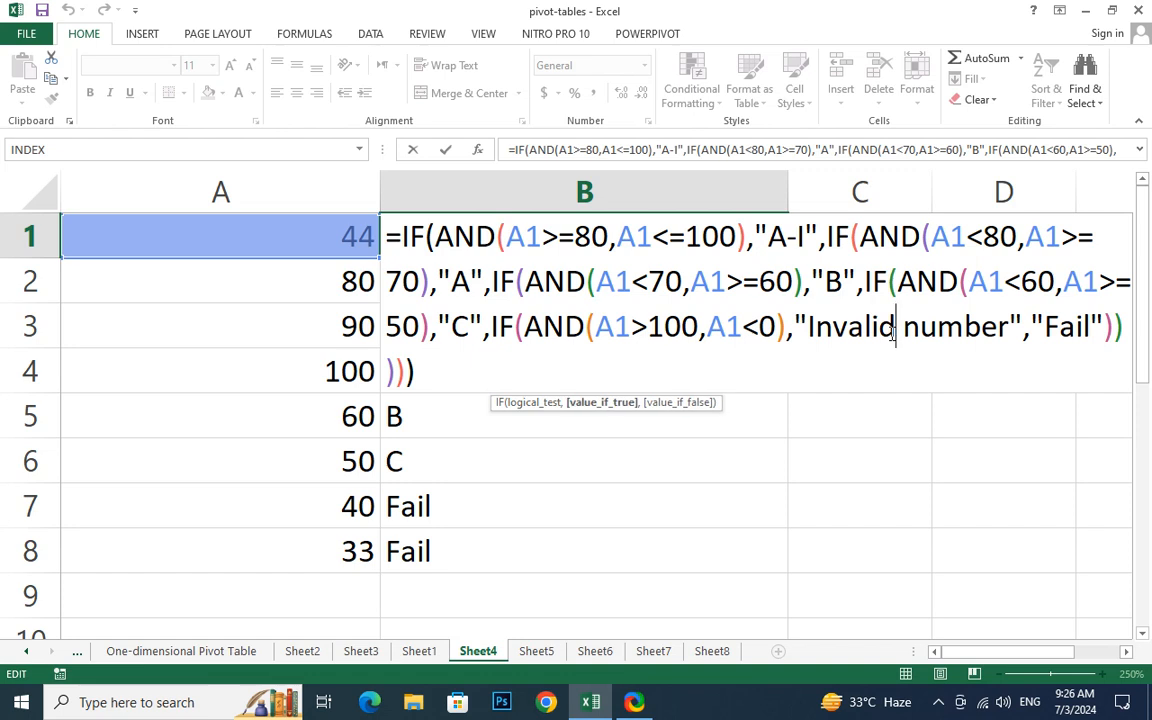
pyautogui.click(1021, 326)
pyautogui.doubleClick(1051, 326)
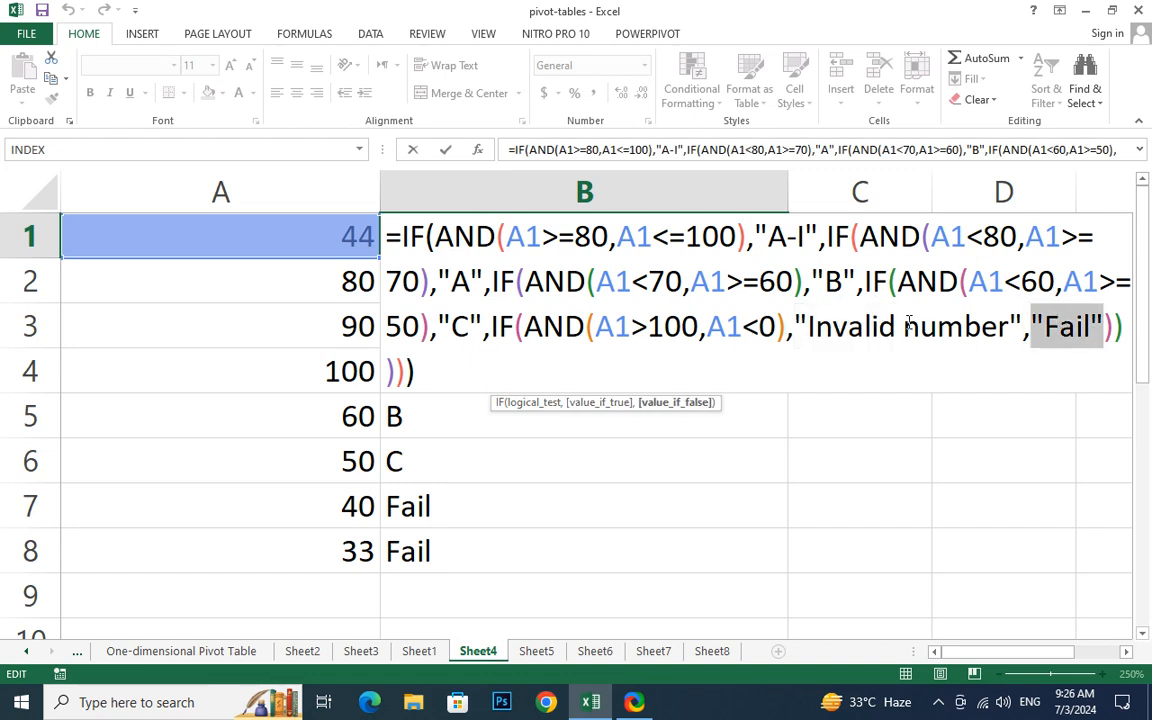
# Swap the results of the last nested IF in B1, making "Fail" the value if true and Invalid number the value if false.
pyautogui.moveTo(1005, 326); pyautogui.dragTo(808, 325)
pyautogui.hotkey('ctrl', 'c')
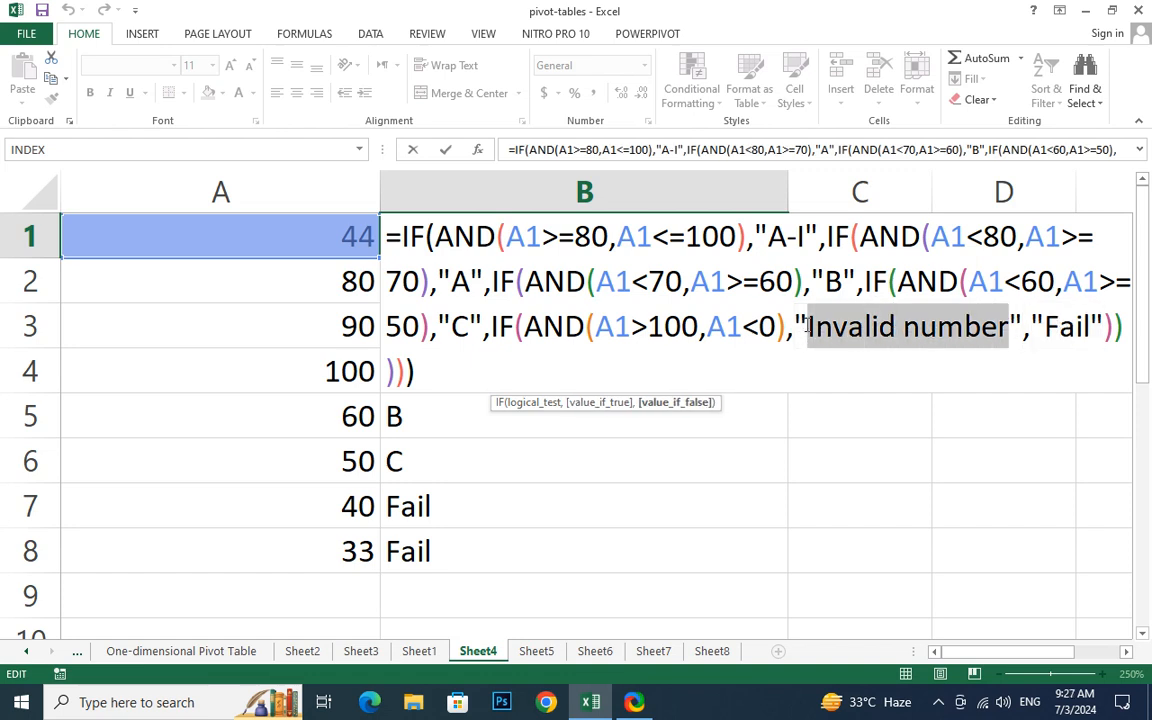
pyautogui.press('BackSpace')
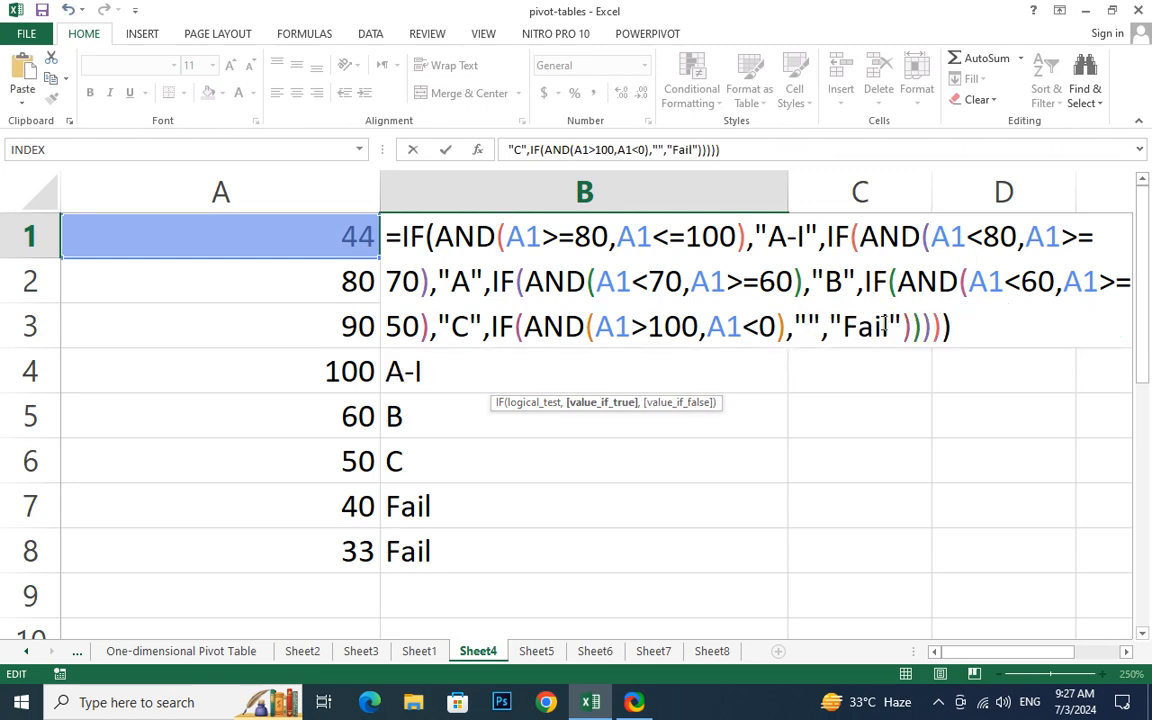
pyautogui.doubleClick(885, 325)
pyautogui.hotkey('ctrl', 'v')
pyautogui.click(808, 326)
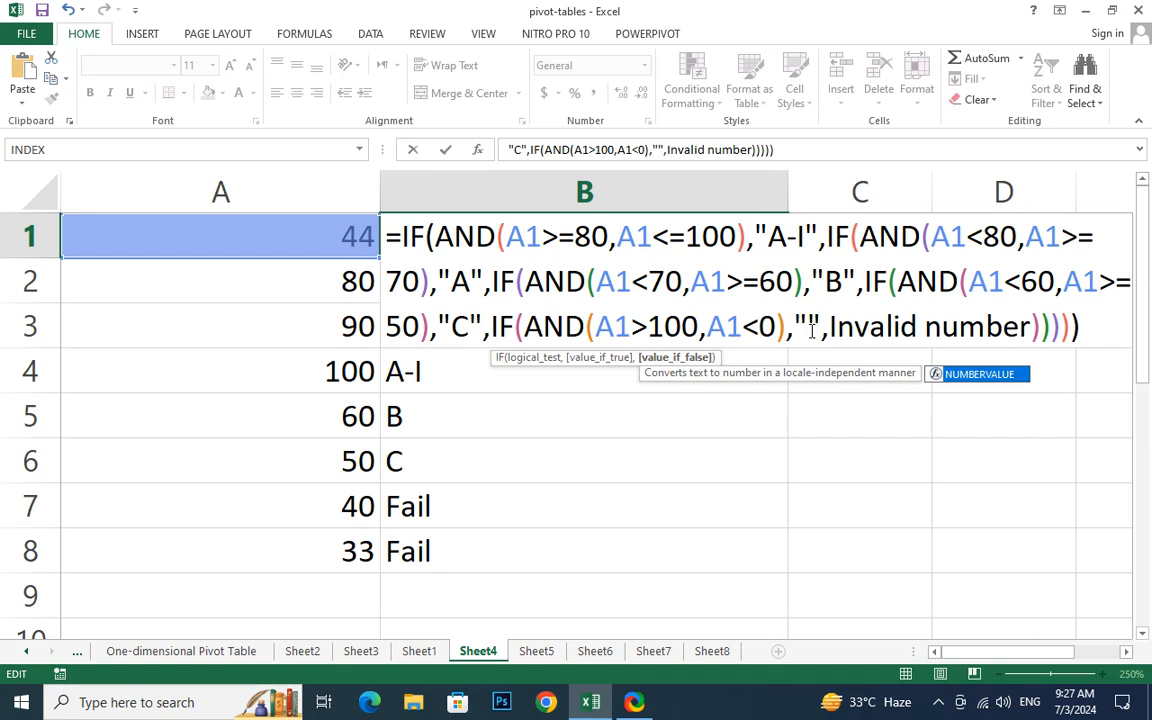
pyautogui.write('Fail')
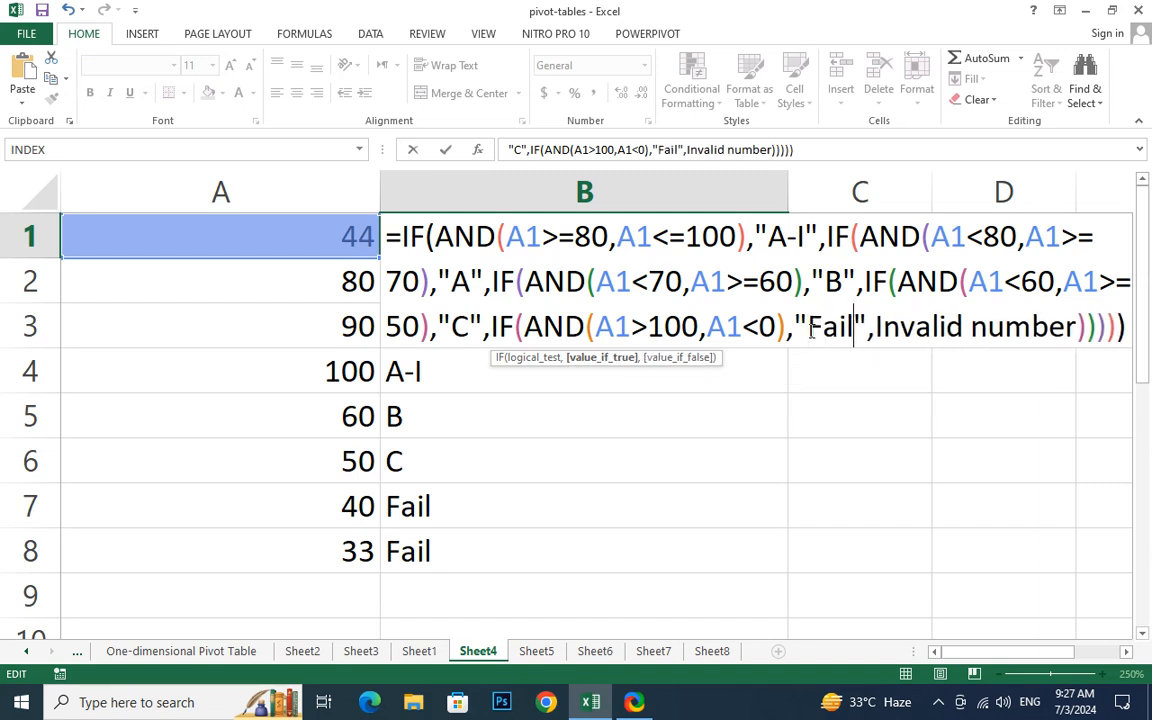
pyautogui.press('Return')
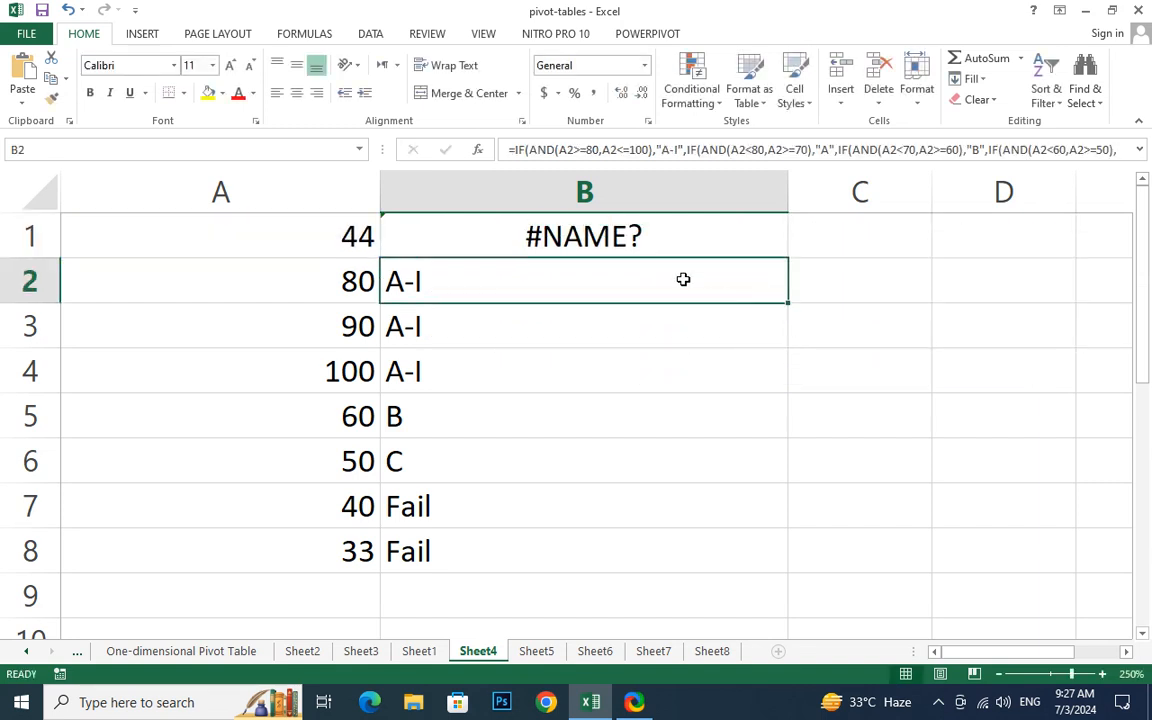
# Enclose the text Invalid number in quotation marks in the B1 formula and commit the correction.
pyautogui.click(676, 233)
pyautogui.doubleClick(675, 233)
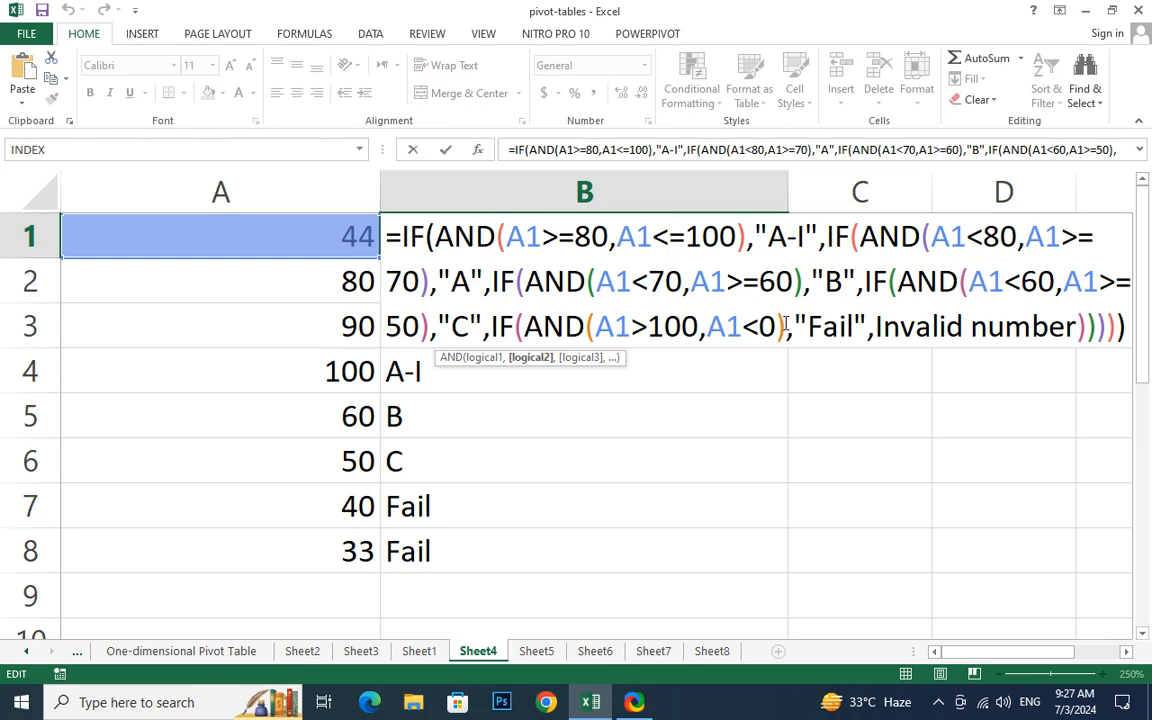
pyautogui.click(1080, 326)
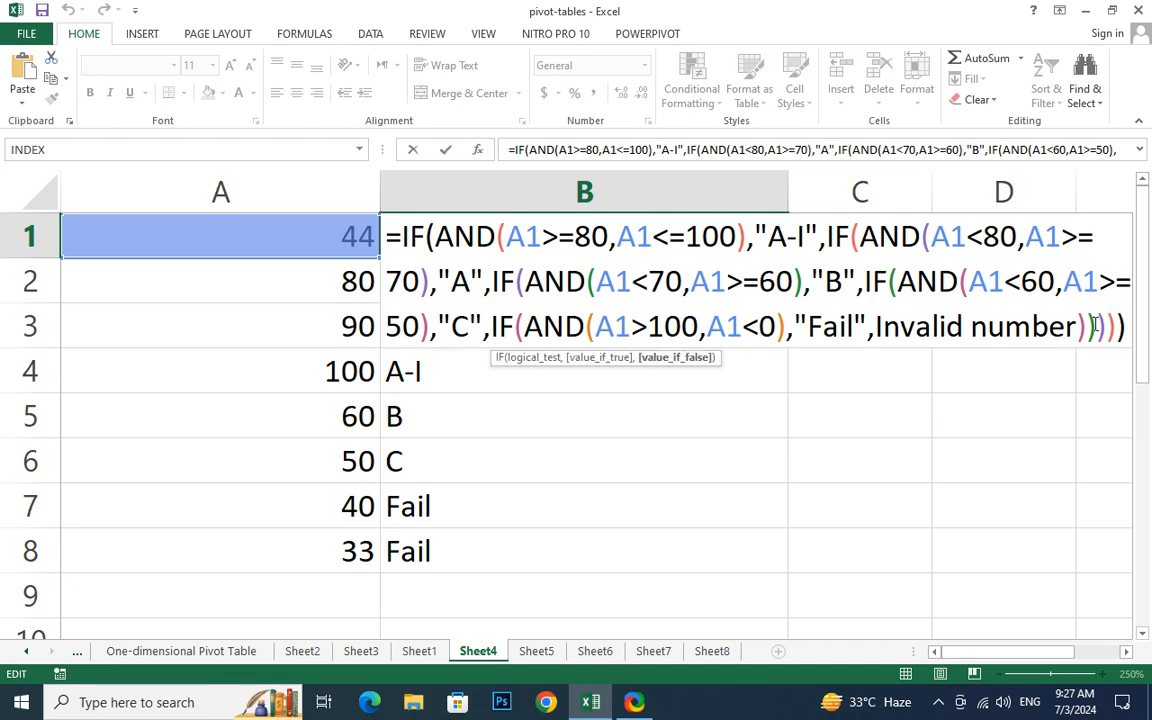
pyautogui.write('"')
pyautogui.press('Left')
pyautogui.press('Left')
pyautogui.press('Left')
pyautogui.press('Left')
pyautogui.press('Left')
pyautogui.press('Left')
pyautogui.press('Left')
pyautogui.press('Left')
pyautogui.press('Left')
pyautogui.press('Left')
pyautogui.press('Left')
pyautogui.press('Left')
pyautogui.press('Left')
pyautogui.press('Left')
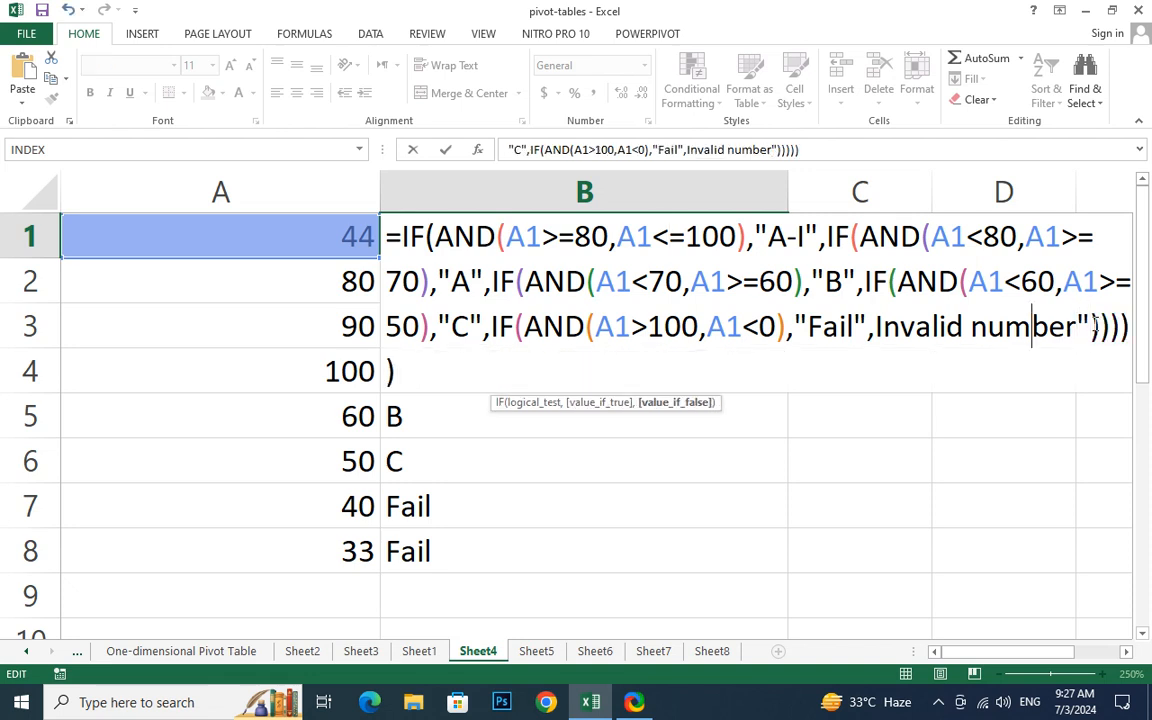
pyautogui.write('"')
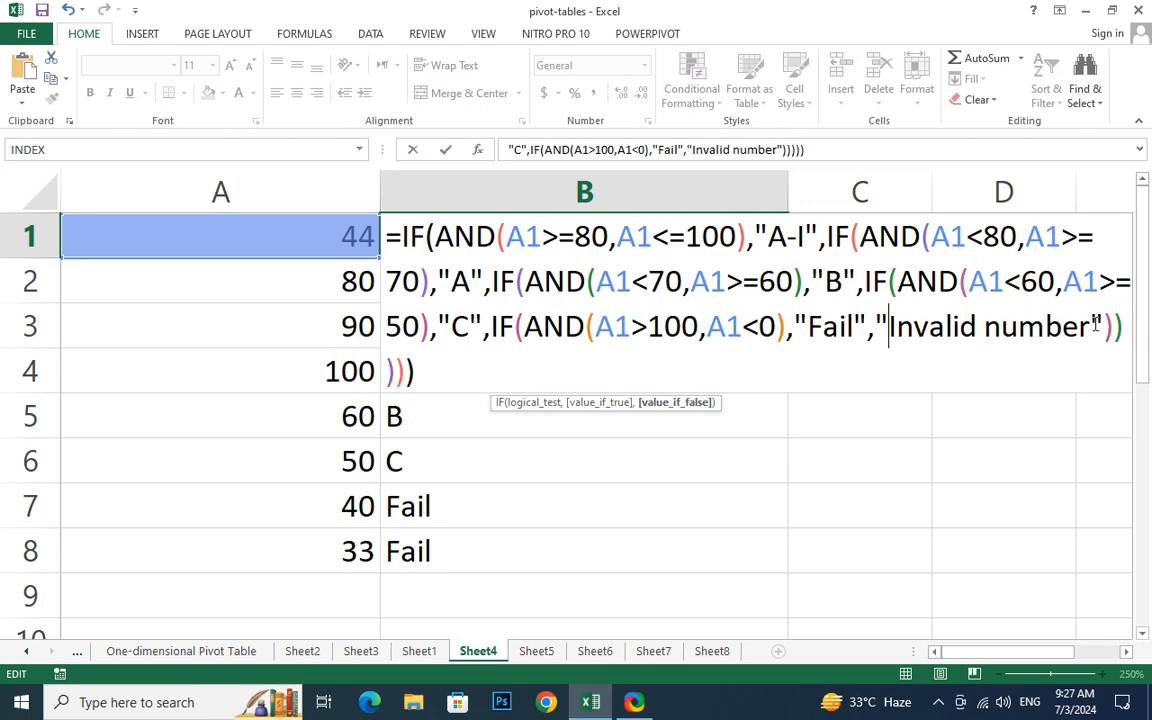
pyautogui.press('Return')
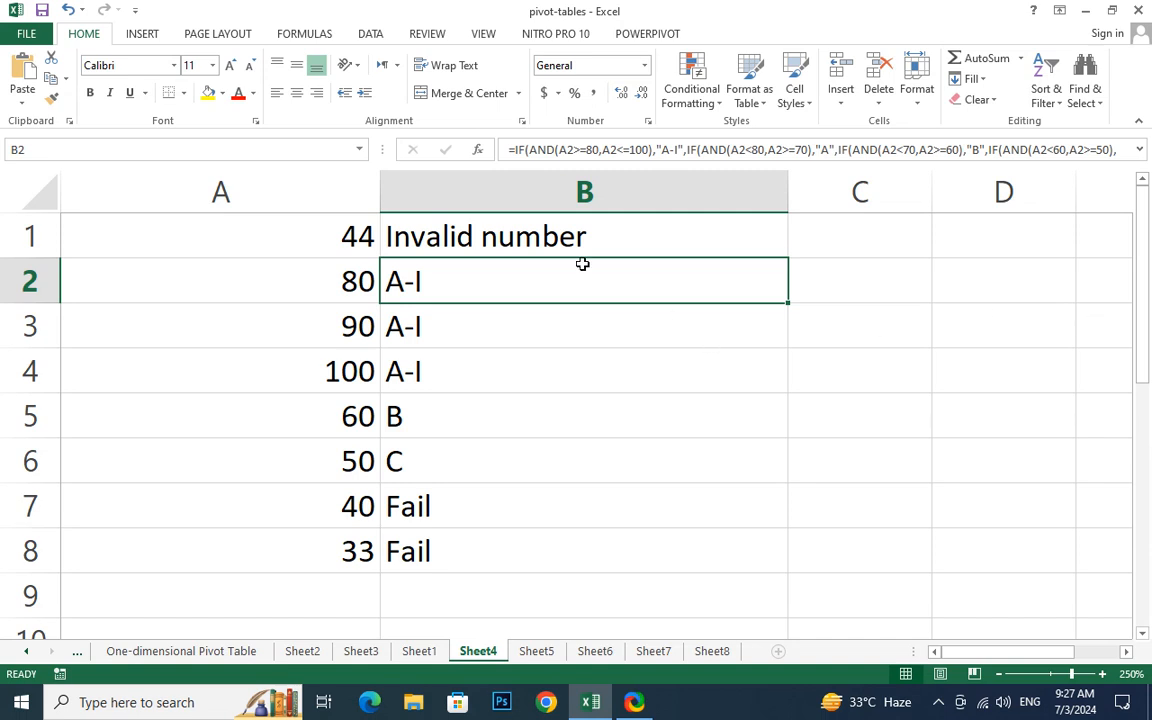
# Set the mark in A1 to -5 to test the corrected formula with a negative value.
pyautogui.click(458, 195)
pyautogui.click(458, 228)
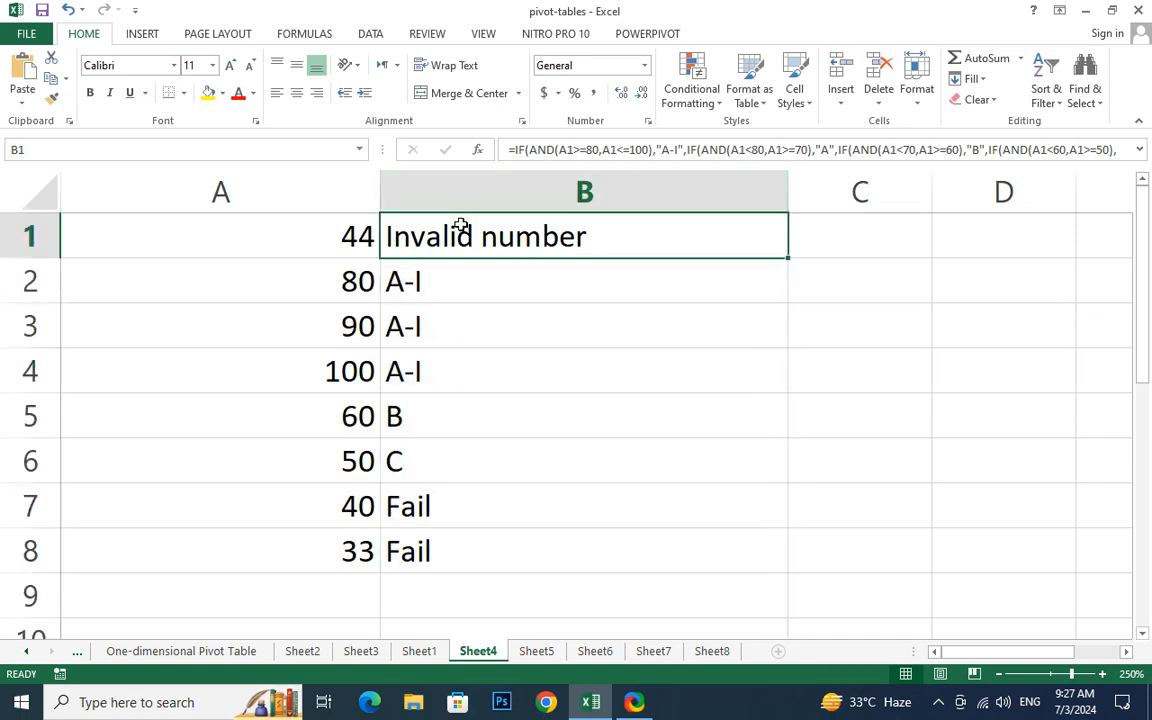
pyautogui.click(298, 241)
pyautogui.write('-5')
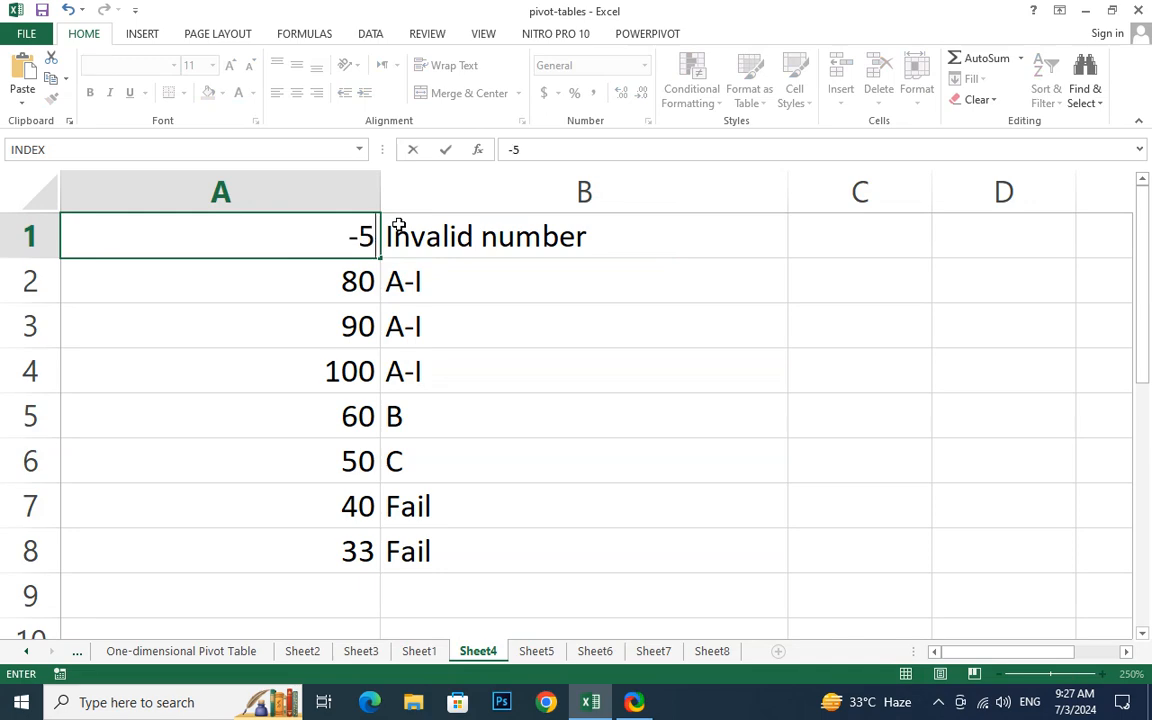
pyautogui.press('Return')
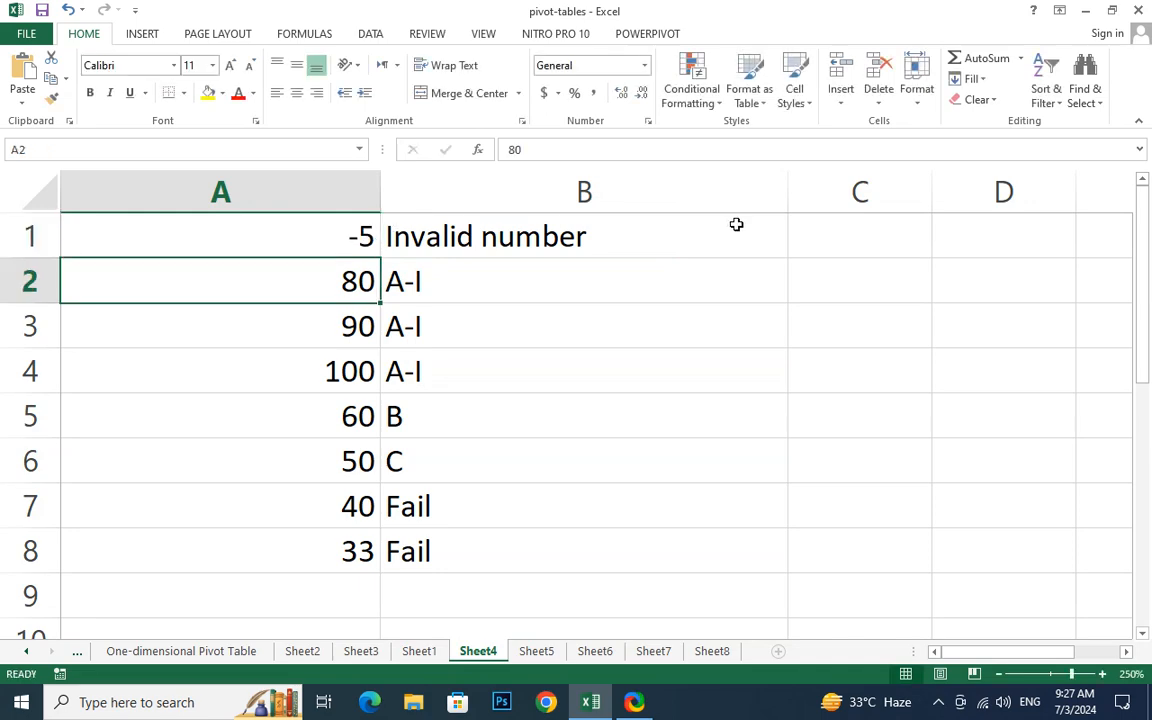
# Remove the last nested IF function together with its AND(A1>100,A1<0) condition from the B1 formula.
pyautogui.doubleClick(457, 232)
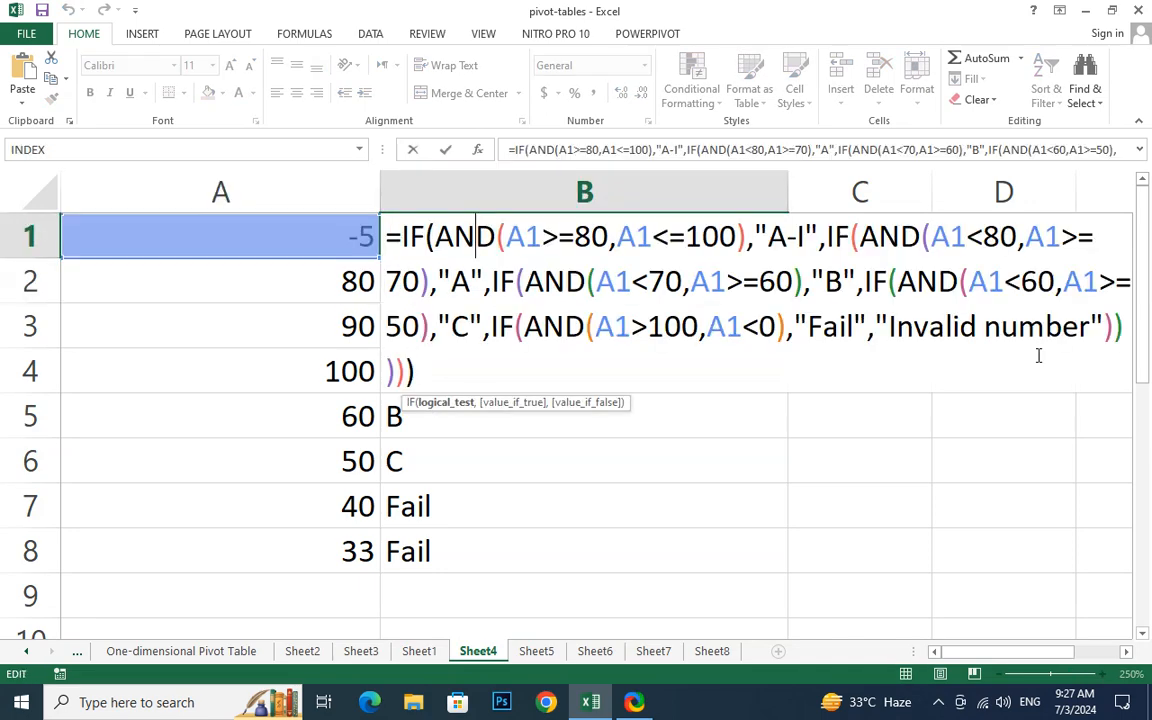
pyautogui.click(854, 336)
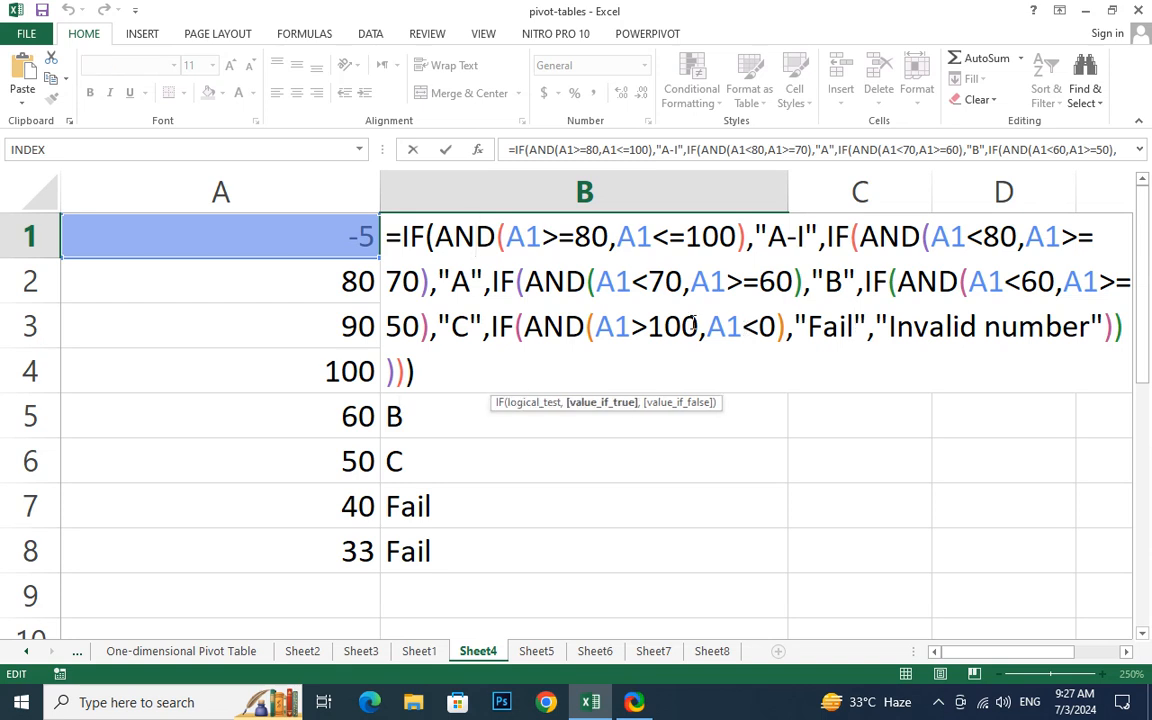
pyautogui.click(497, 327)
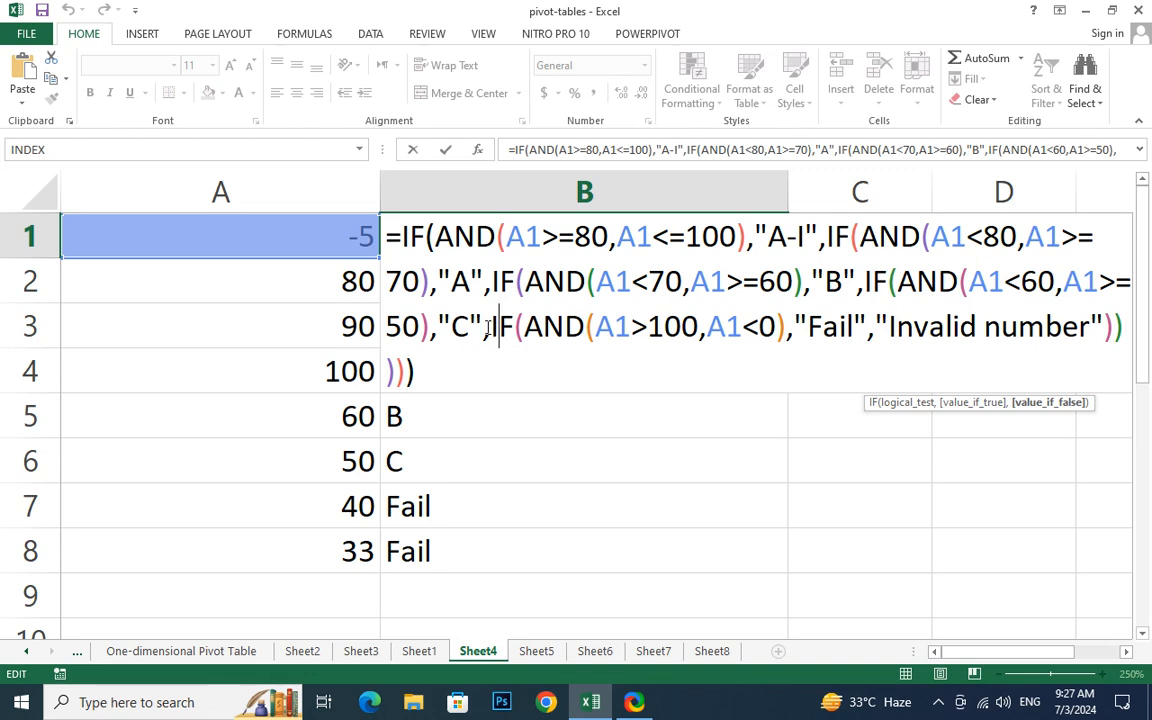
pyautogui.press('Left')
pyautogui.press('Left')
pyautogui.press('Left')
pyautogui.press('Left')
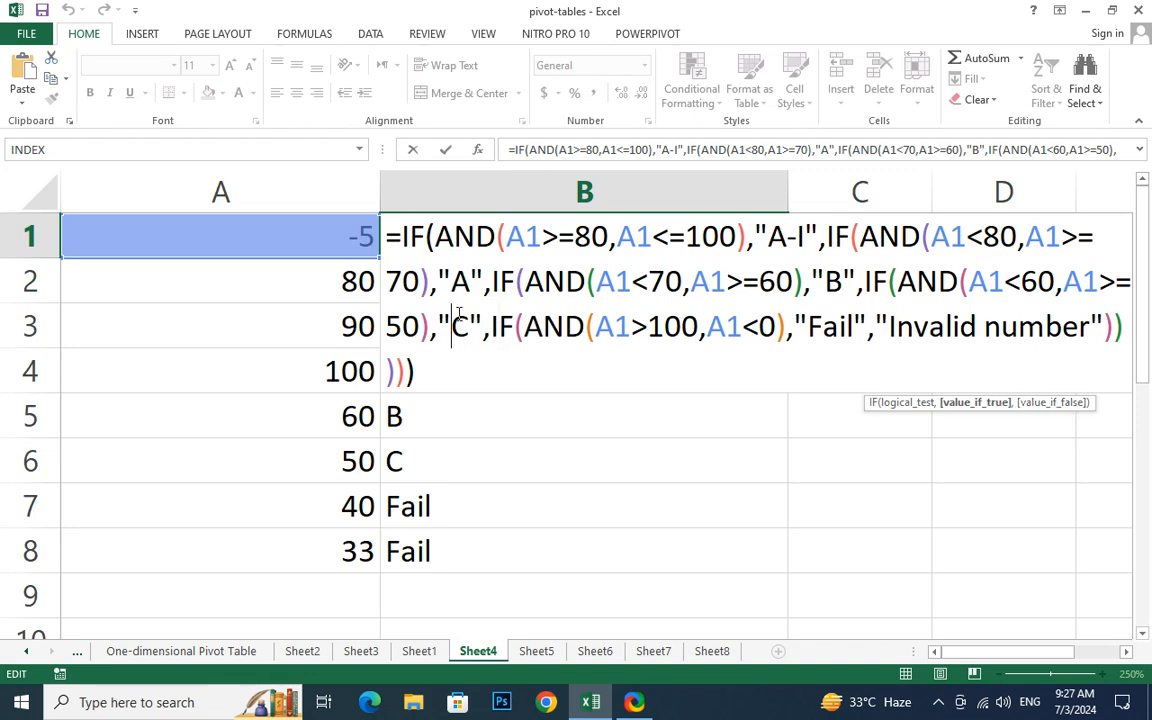
pyautogui.click(387, 327)
pyautogui.click(466, 327)
pyautogui.moveTo(489, 327); pyautogui.dragTo(790, 327)
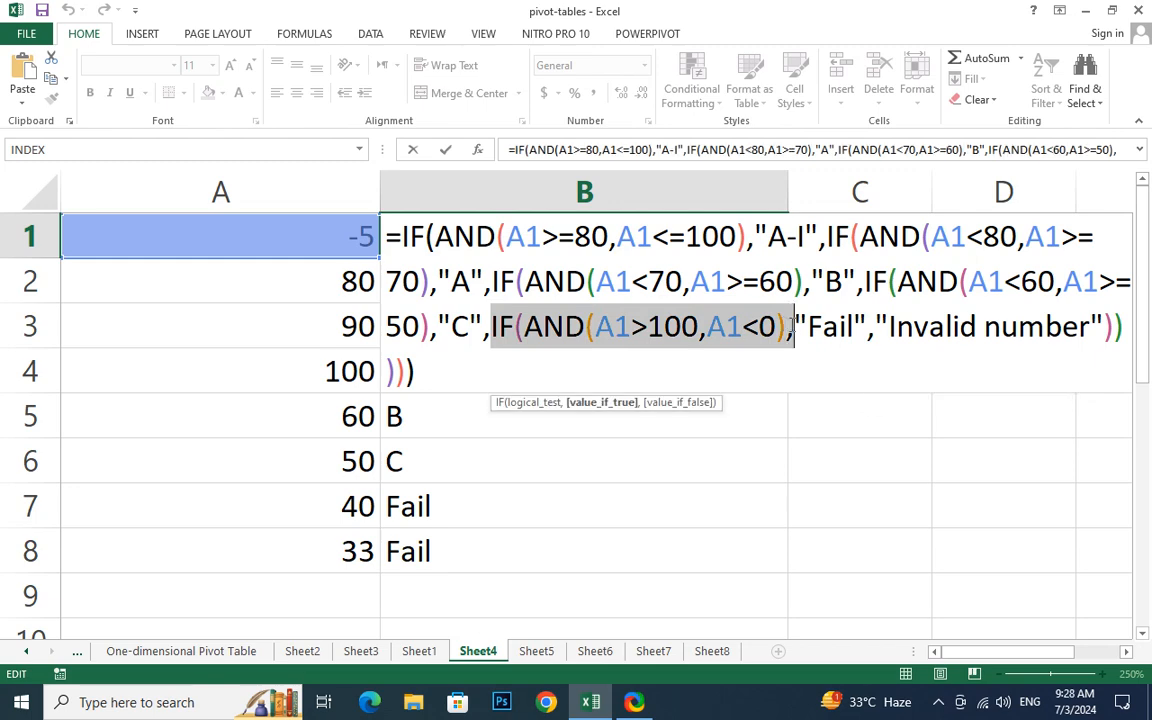
pyautogui.press('BackSpace')
# Delete the "Invalid number" argument from the B1 formula, keeping "Fail" as the final value if false, and commit the formula.
pyautogui.press('Right')
pyautogui.press('Right')
pyautogui.press('Right')
pyautogui.press('Right')
pyautogui.press('Right')
pyautogui.press('Right')
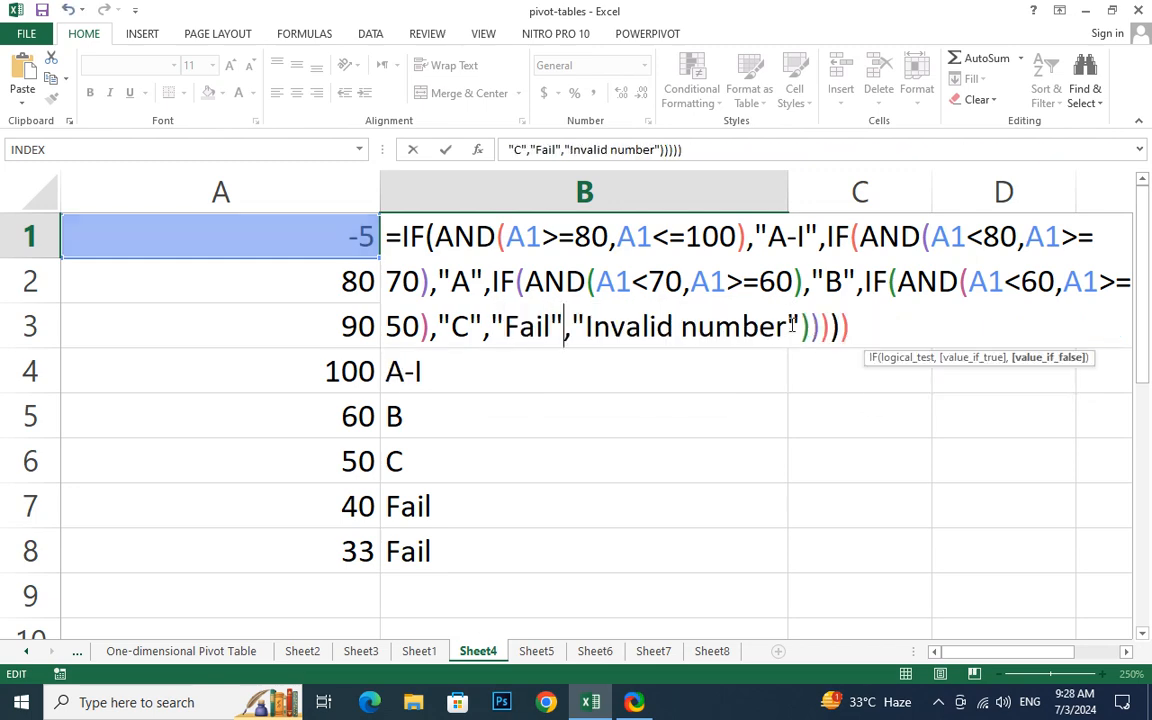
pyautogui.hotkey('shift', 'Right')
pyautogui.hotkey('shift', 'Right')
pyautogui.hotkey('shift', 'Right')
pyautogui.hotkey('shift', 'Right')
pyautogui.hotkey('shift', 'Right')
pyautogui.hotkey('shift', 'Right')
pyautogui.hotkey('shift', 'Right')
pyautogui.hotkey('shift', 'Right')
pyautogui.hotkey('shift', 'Right')
pyautogui.hotkey('shift', 'Right')
pyautogui.hotkey('shift', 'Right')
pyautogui.hotkey('shift', 'Right')
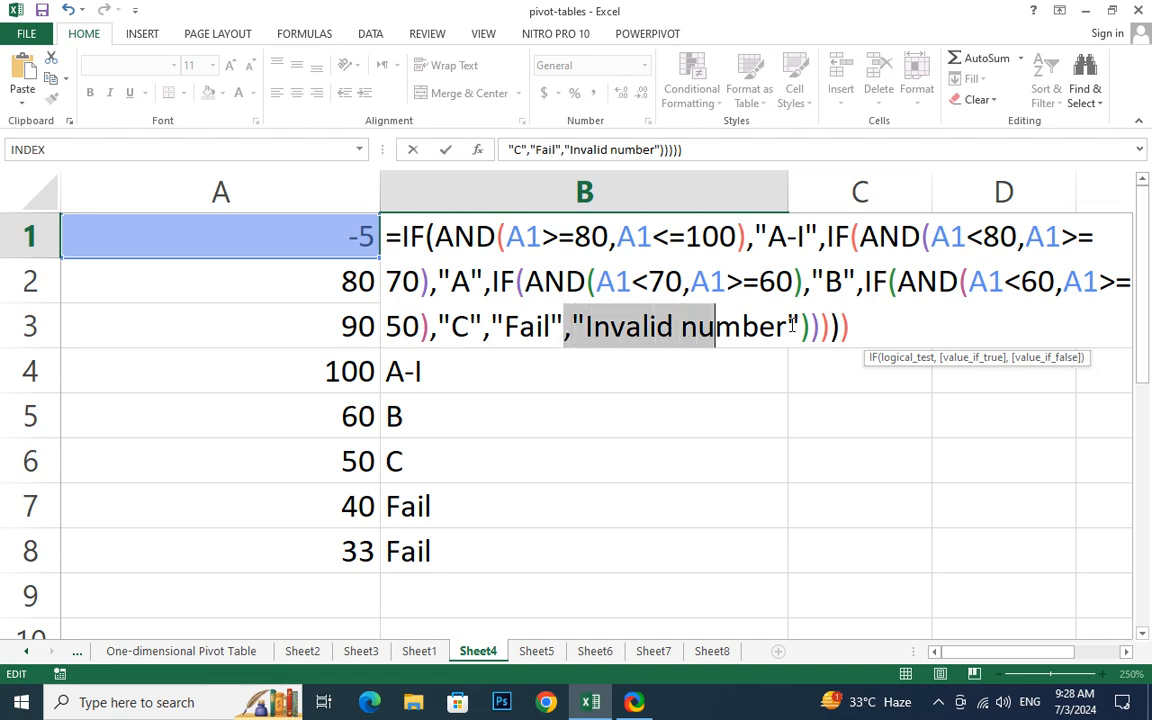
pyautogui.hotkey('shift', 'Right')
pyautogui.hotkey('shift', 'Right')
pyautogui.hotkey('shift', 'Right')
pyautogui.hotkey('shift', 'Right')
pyautogui.hotkey('shift', 'Right')
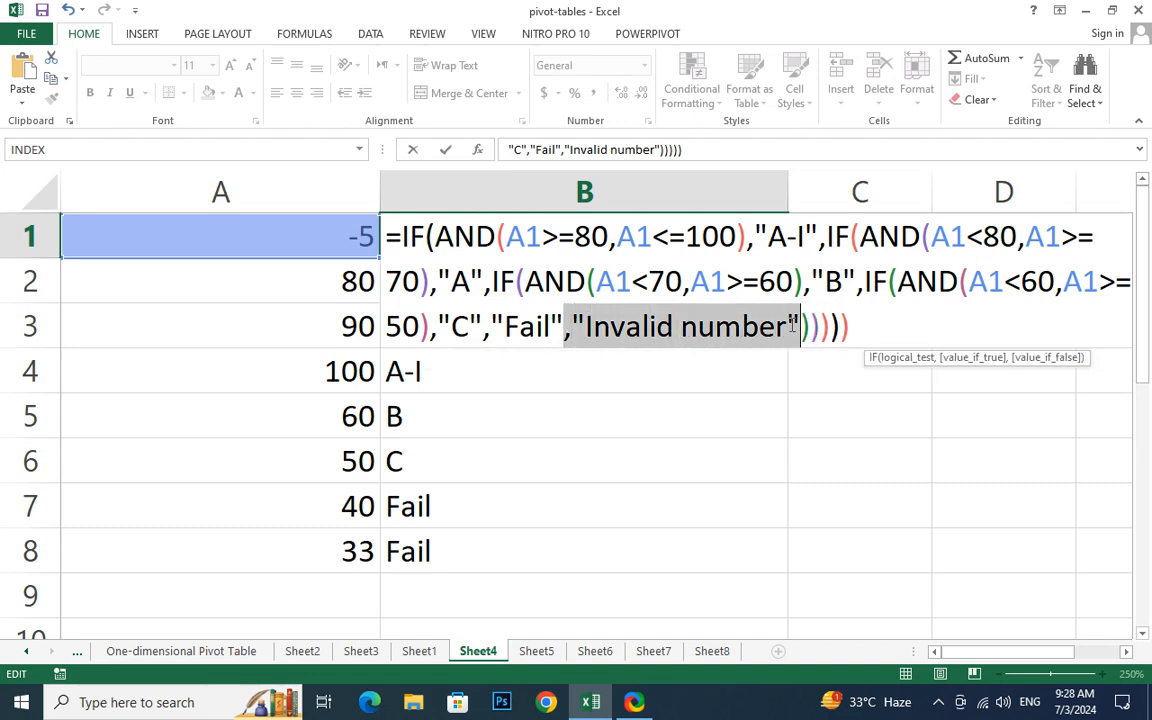
pyautogui.press('BackSpace')
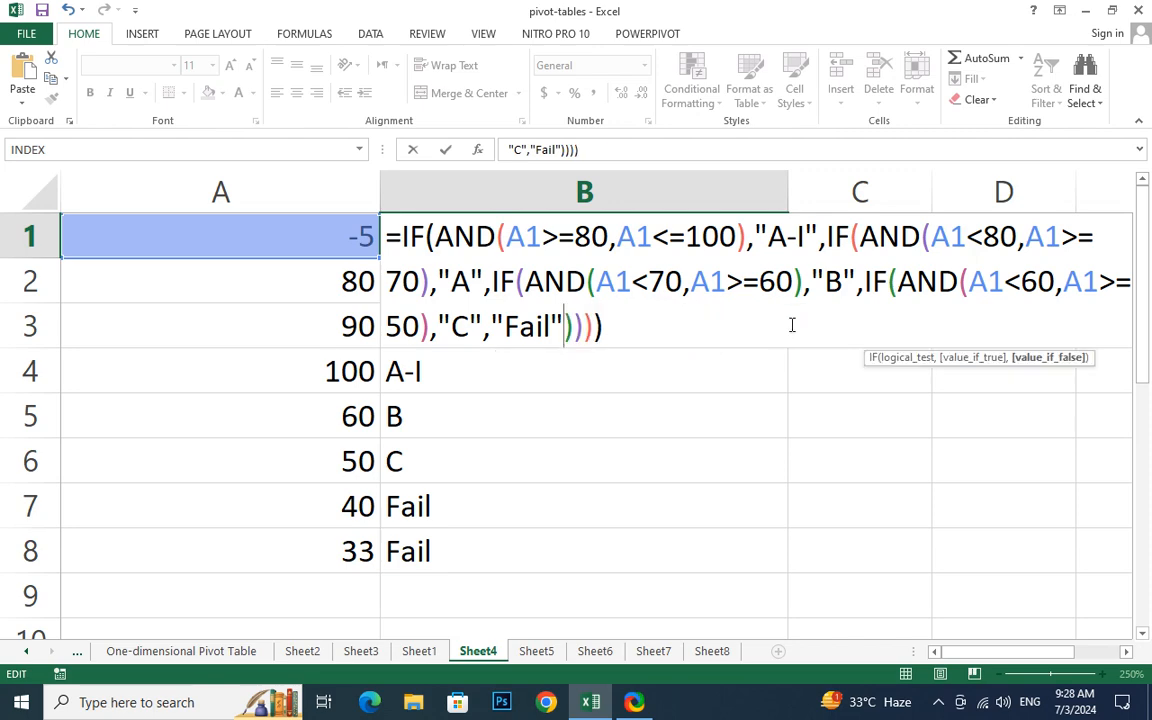
pyautogui.press('Return')
# Set the mark in A1 to 45 to test the simplified formula.
pyautogui.press('Up')
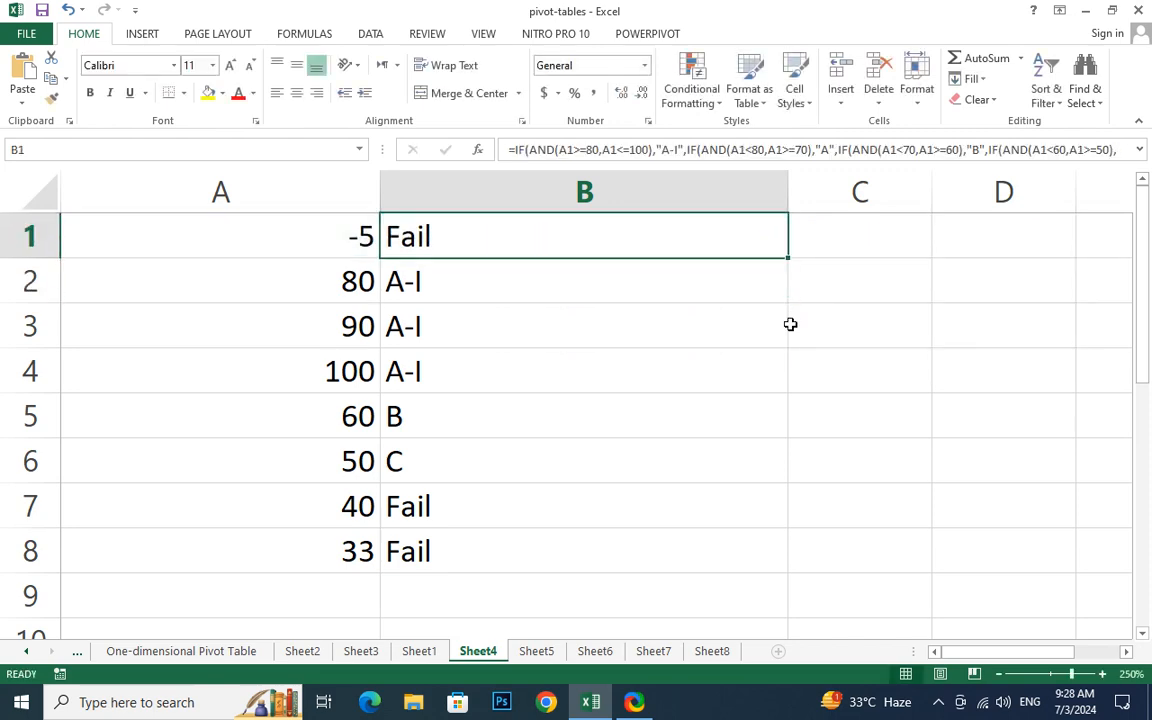
pyautogui.press('Left')
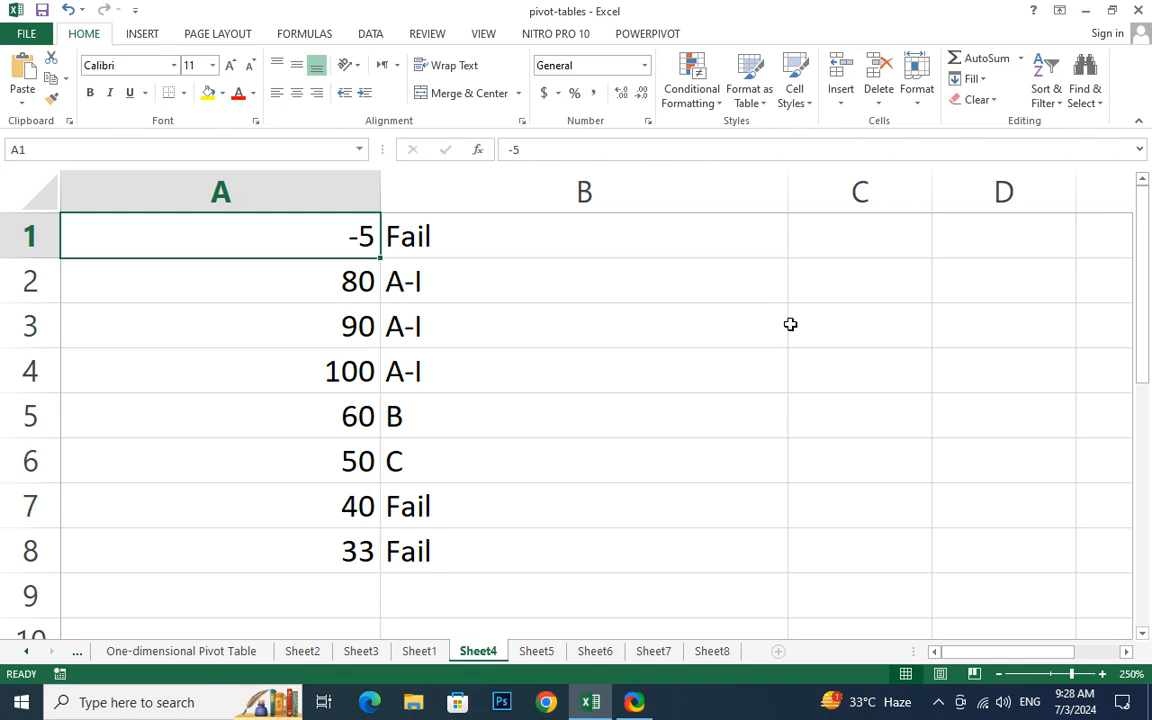
pyautogui.write('45')
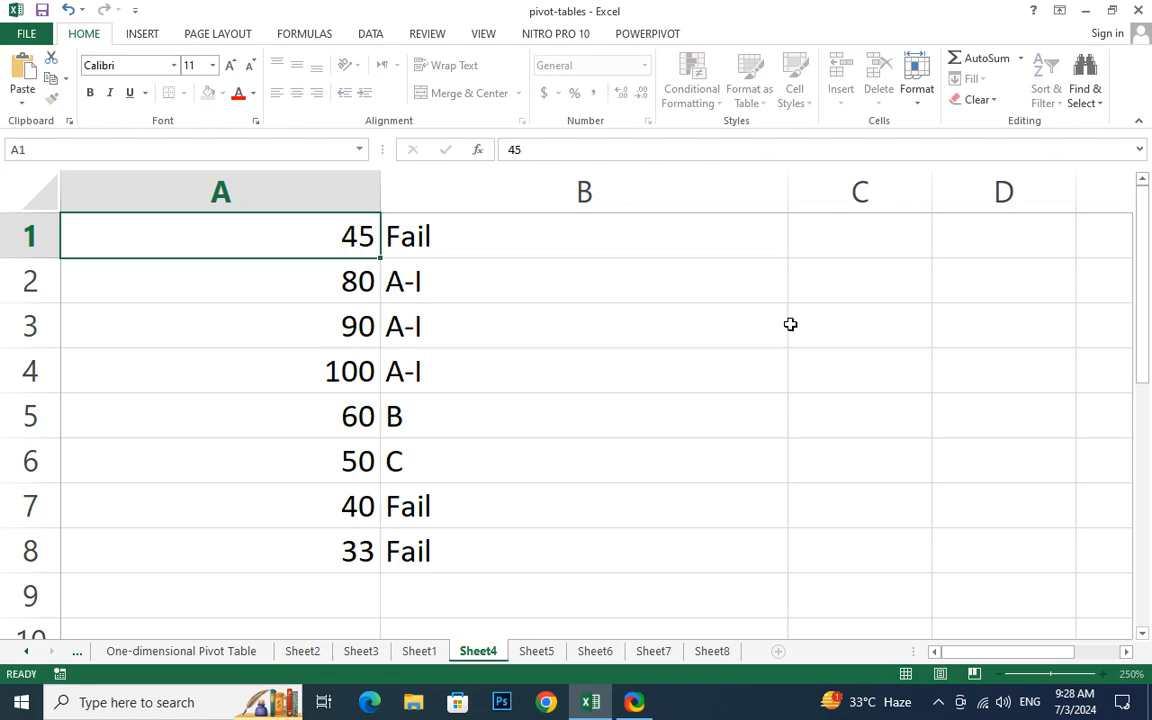
pyautogui.press('Return')
pyautogui.press('Up')
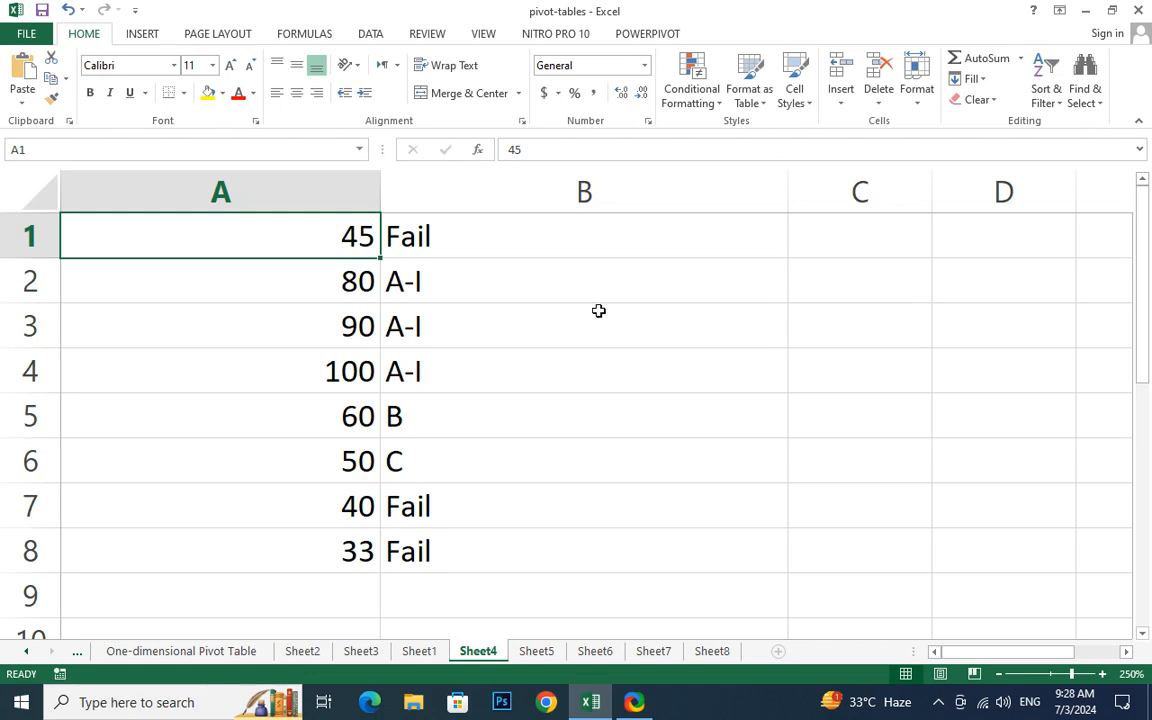
# Apply data validation to the marks in A1:A8, allowing only whole numbers between 0 and 100.
pyautogui.moveTo(334, 234); pyautogui.dragTo(290, 545)
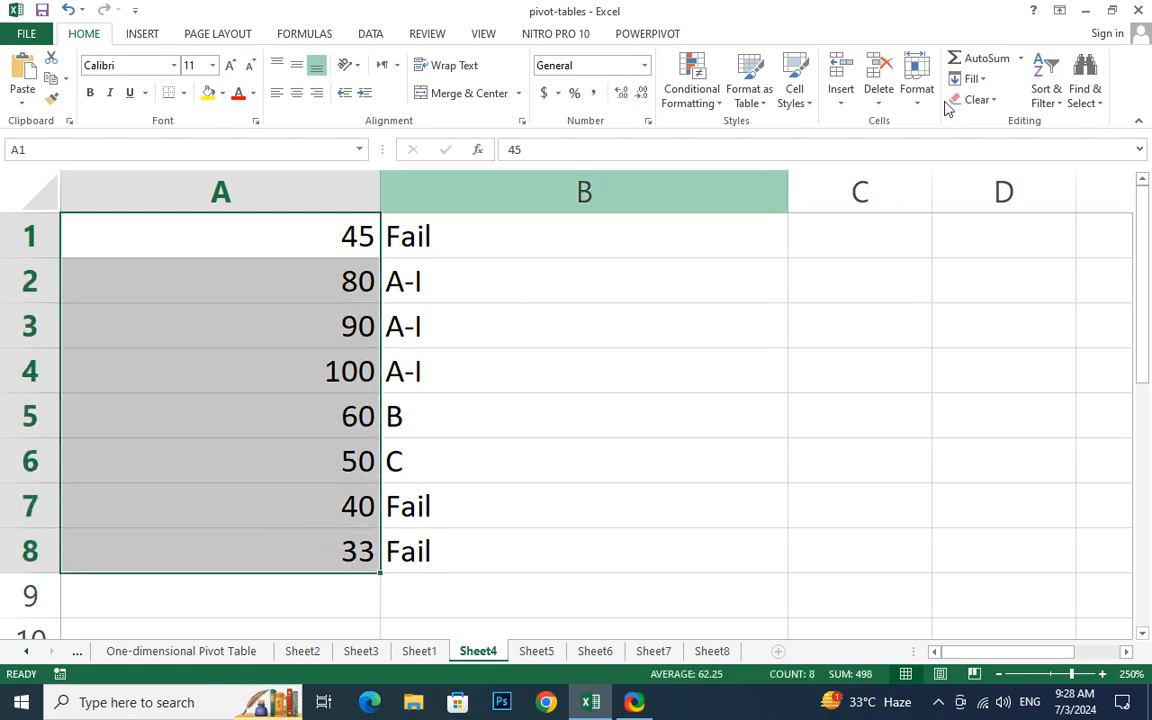
pyautogui.click(370, 33)
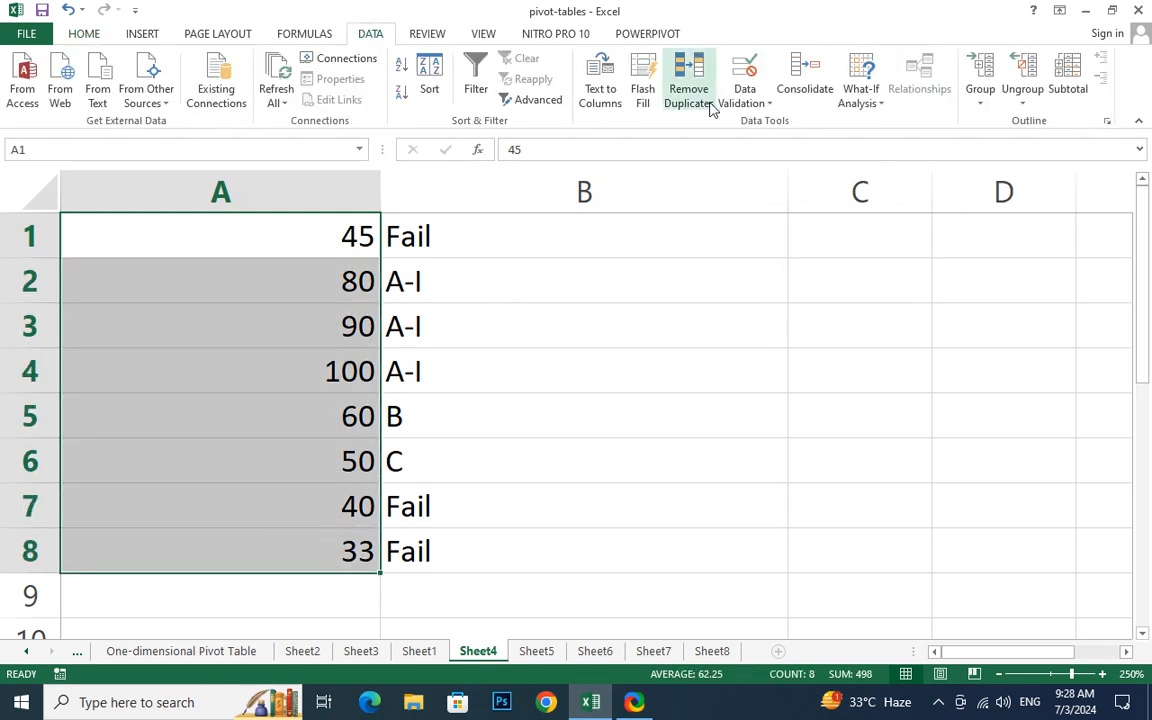
pyautogui.click(744, 102)
pyautogui.click(786, 122)
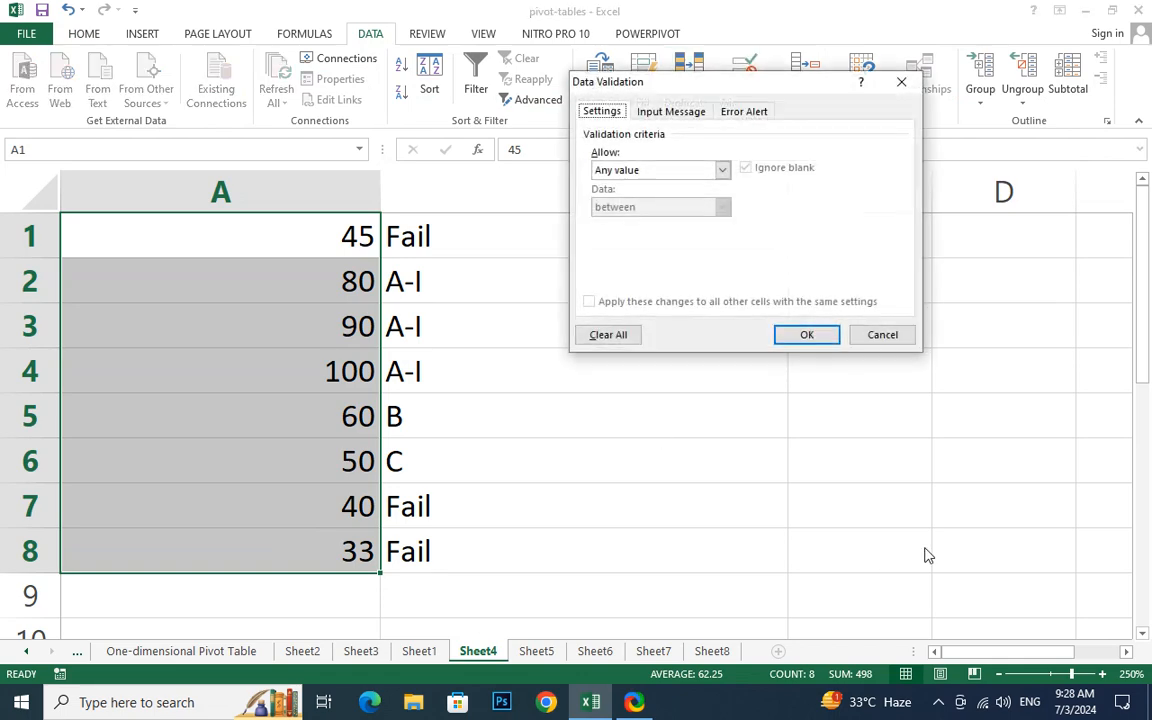
pyautogui.click(721, 170)
pyautogui.click(630, 197)
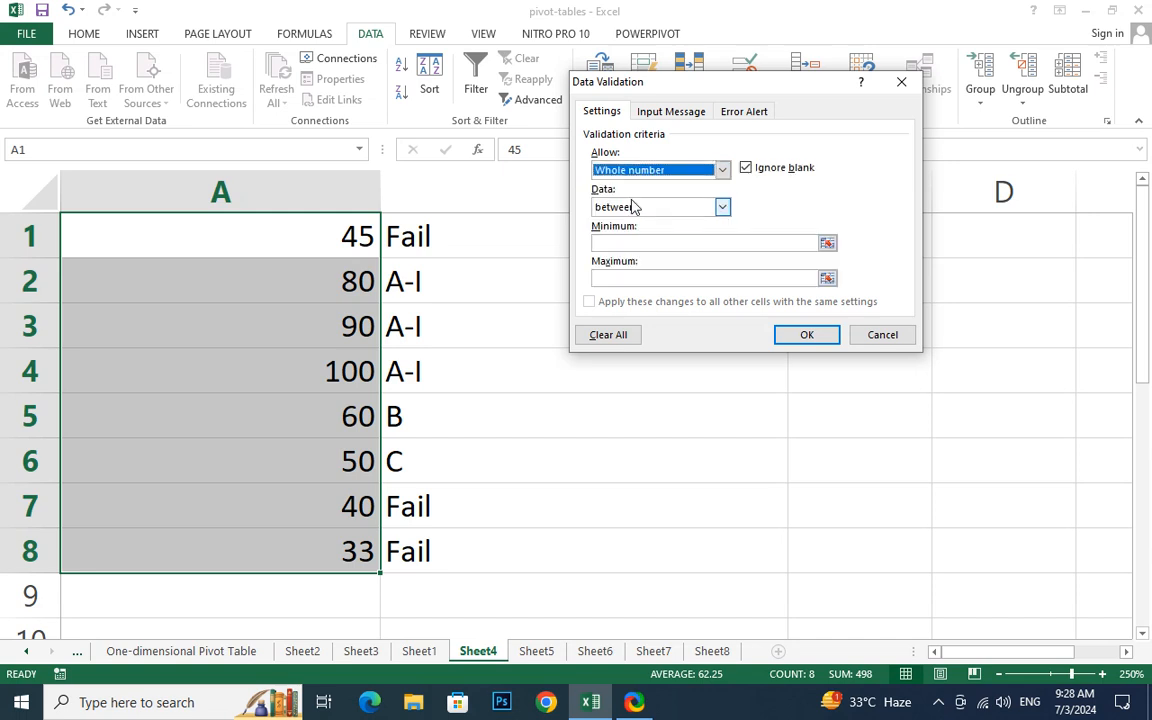
pyautogui.click(620, 239)
pyautogui.write('0')
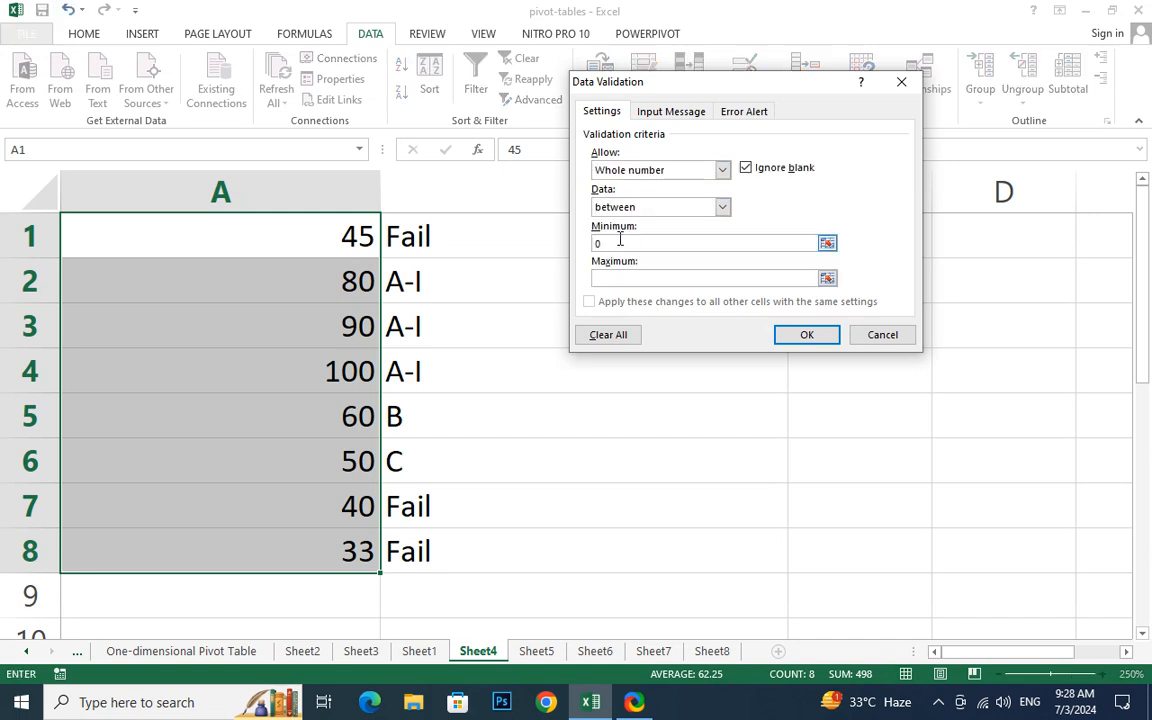
pyautogui.write('100')
pyautogui.press('Return')
# Try to enter -5 in A1 to test the validation rule with a negative mark.
pyautogui.click(322, 246)
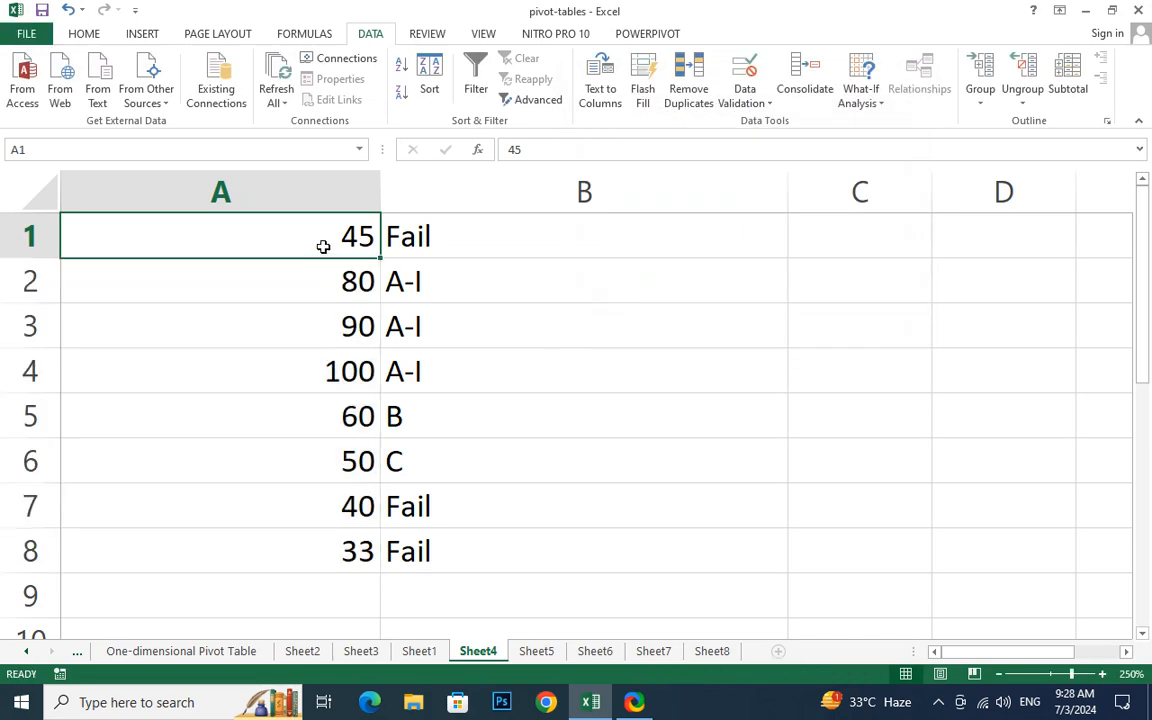
pyautogui.write('-')
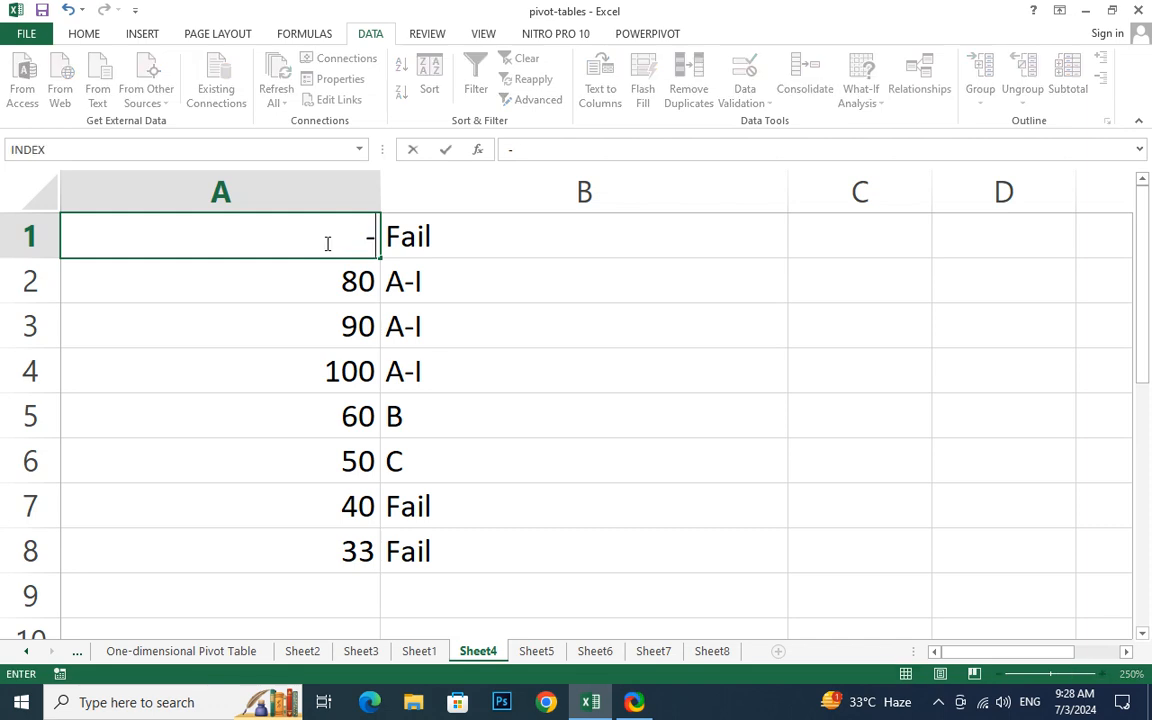
pyautogui.write('5')
pyautogui.press('Return')
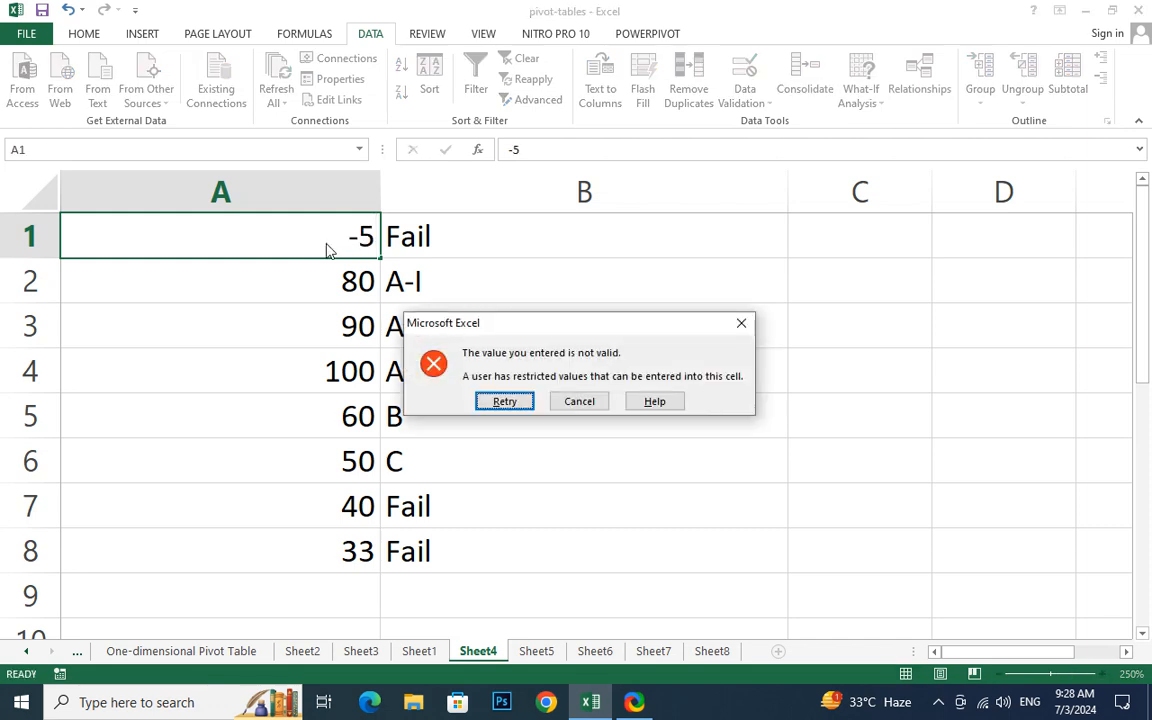
pyautogui.press('Return')
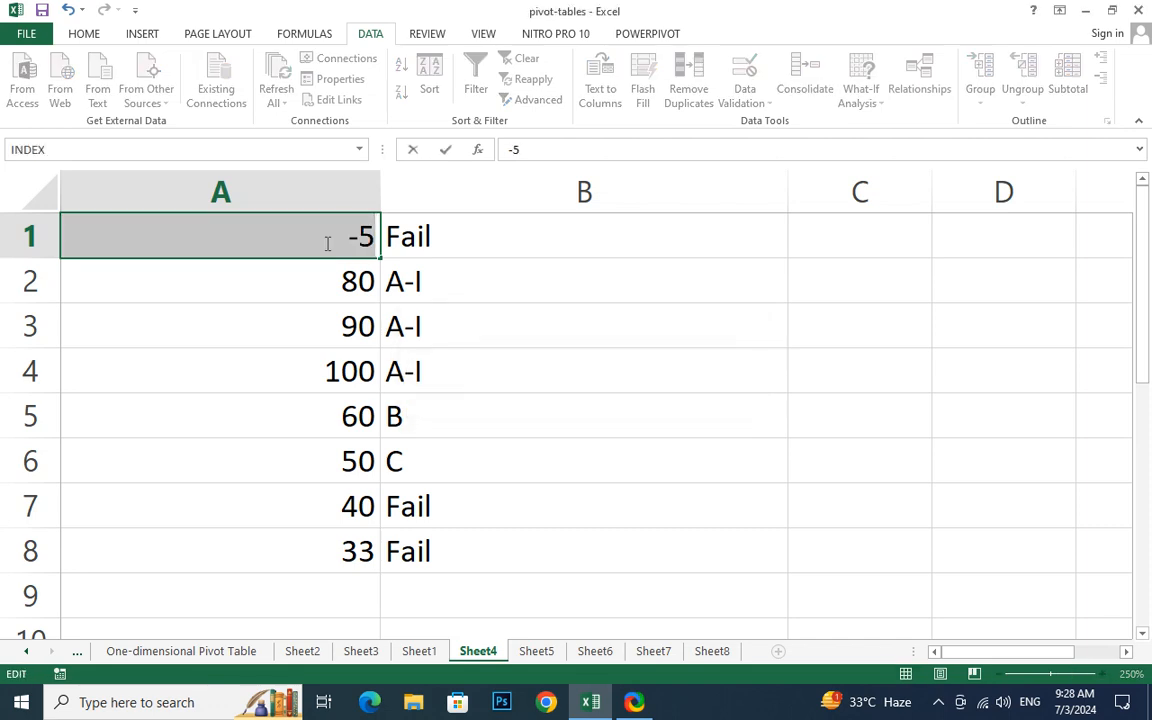
# Enter the valid mark 5 in A1 and replace it with 85.
pyautogui.write('5')
pyautogui.press('Return')
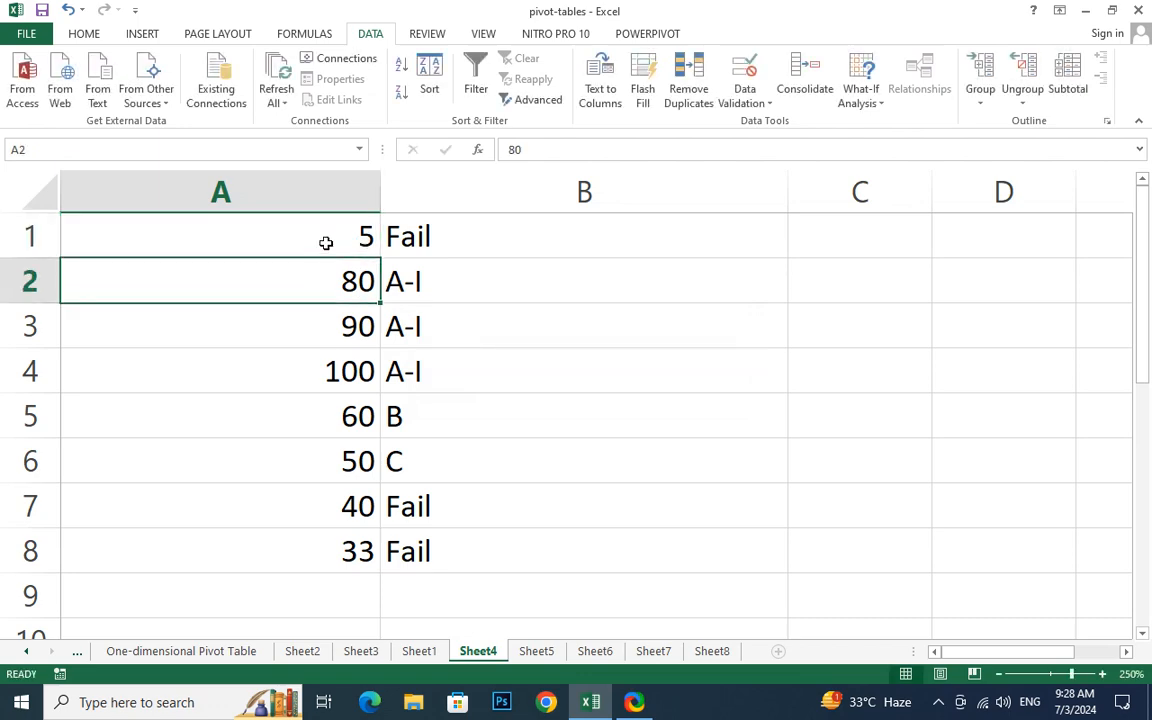
pyautogui.click(326, 243)
pyautogui.write('85')
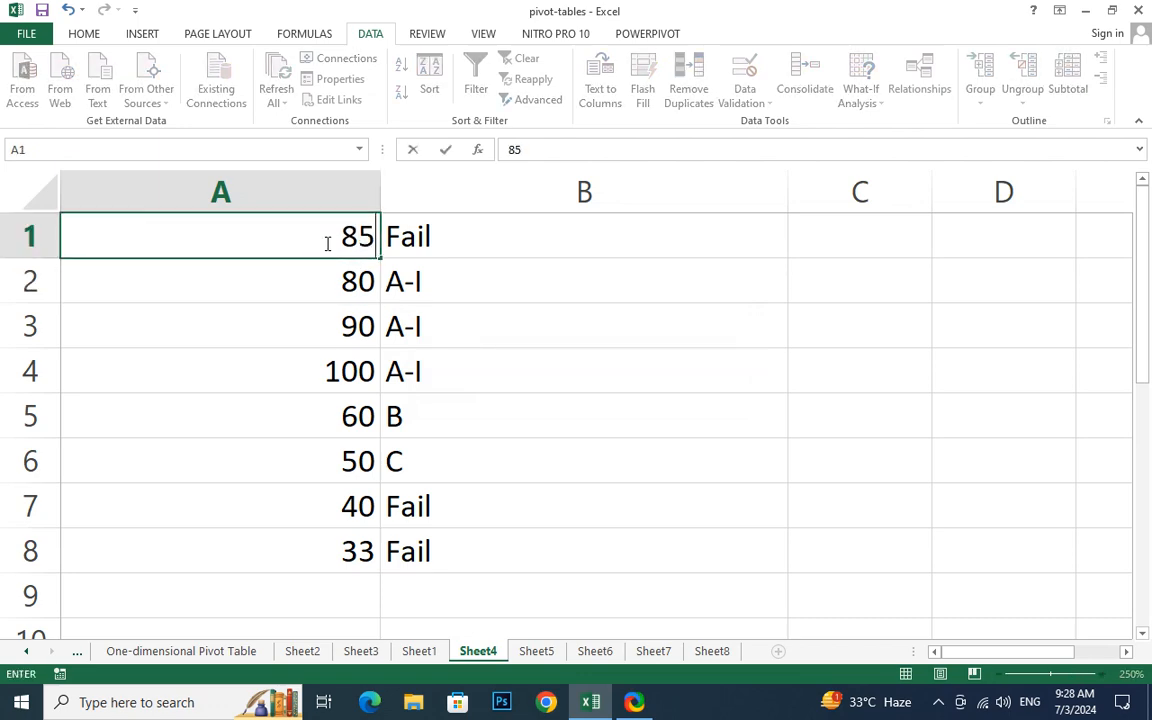
pyautogui.press('Return')
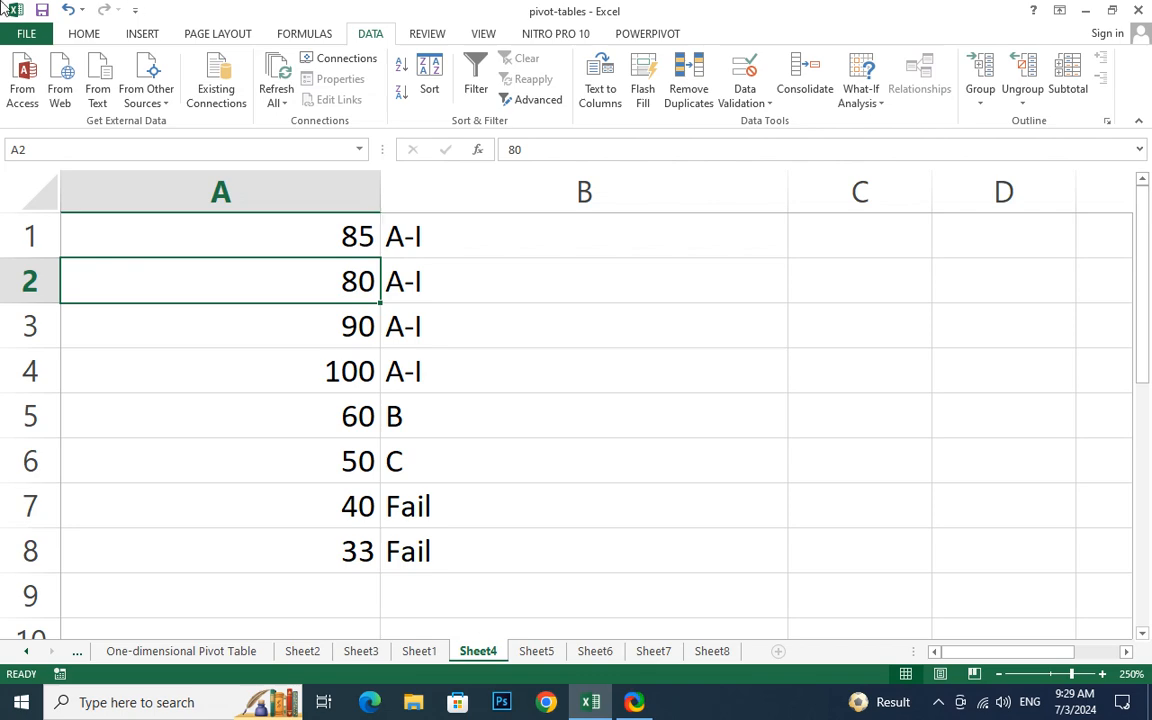
pyautogui.click(939, 704)
pyautogui.click(592, 402)
# Select the complete order table on Sheet1, from the Order ID header in A1 to the last record in row 216 of column F.
pyautogui.click(136, 37)
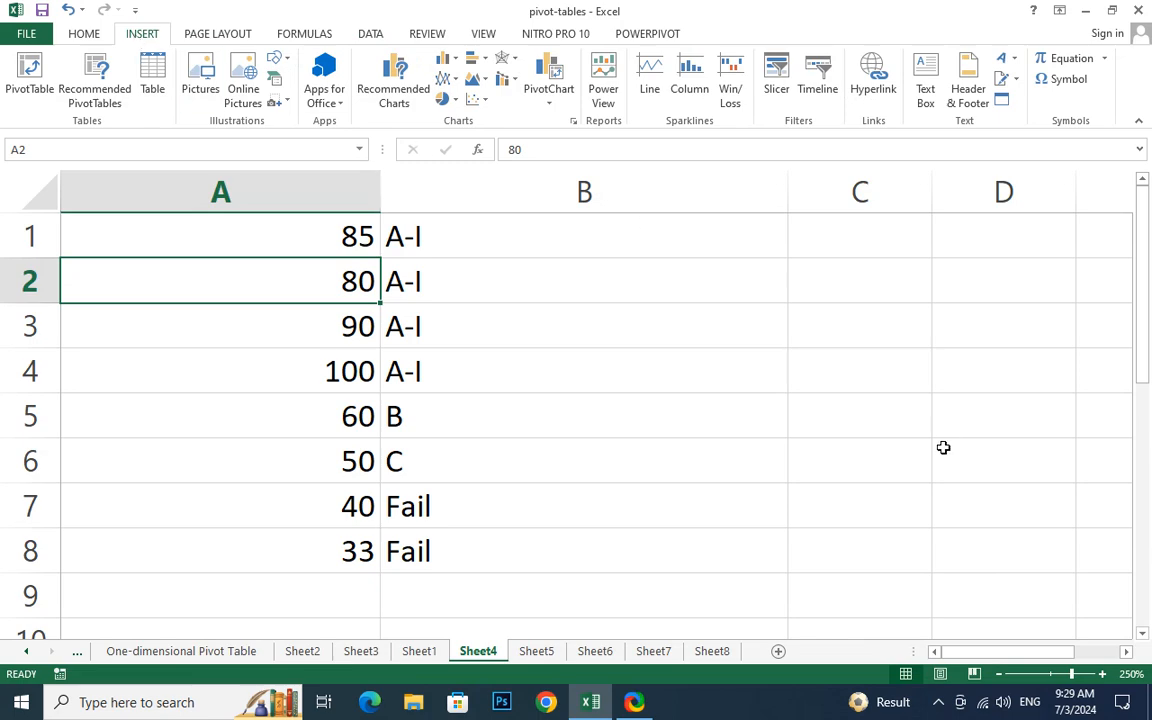
pyautogui.click(553, 284)
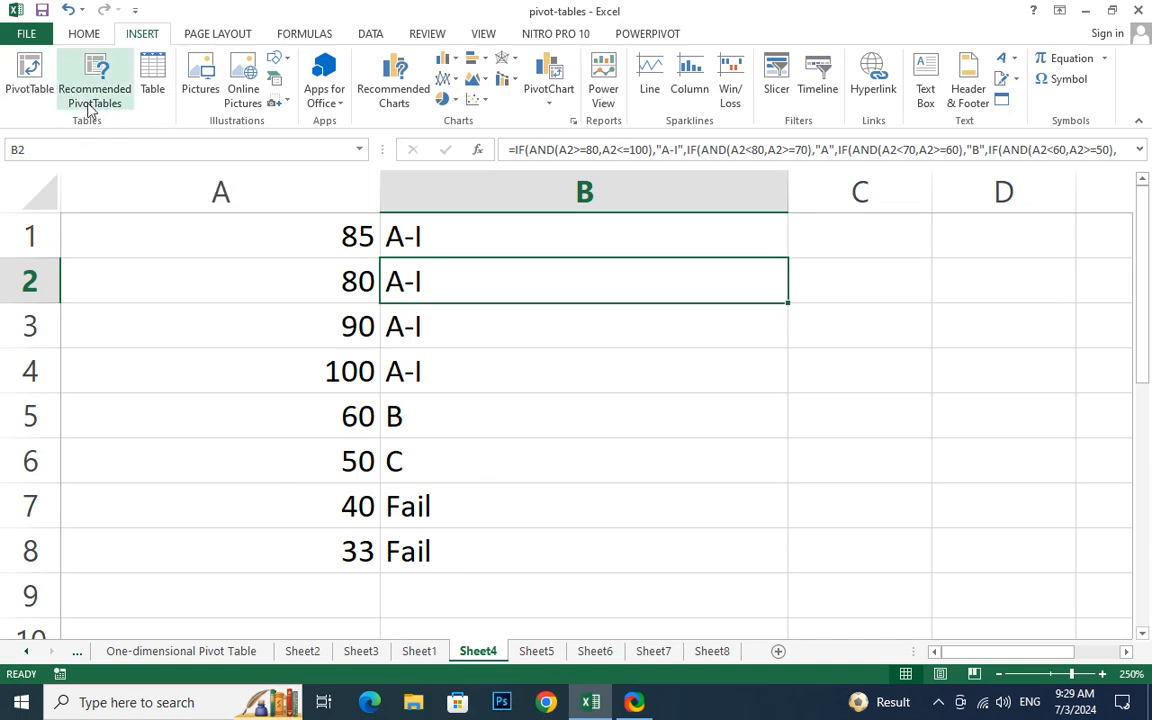
pyautogui.click(419, 651)
pyautogui.click(285, 465)
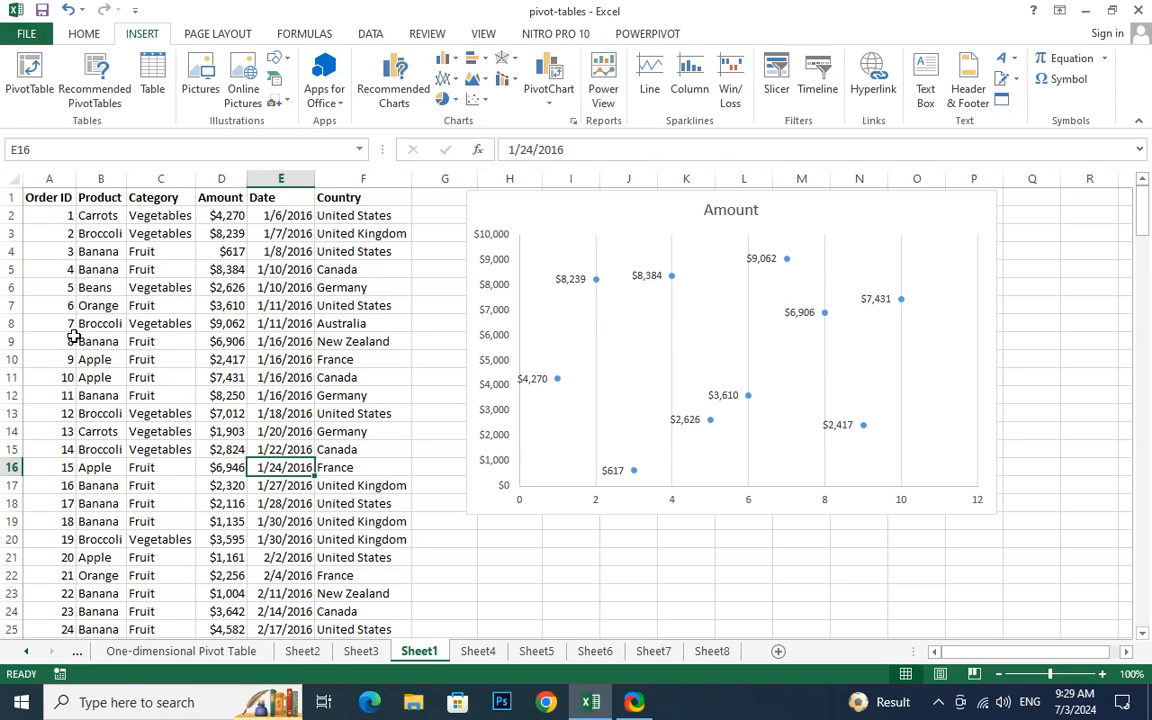
pyautogui.scroll(-4, 244, 461)
pyautogui.scroll(2, 215, 288)
pyautogui.click(52, 197)
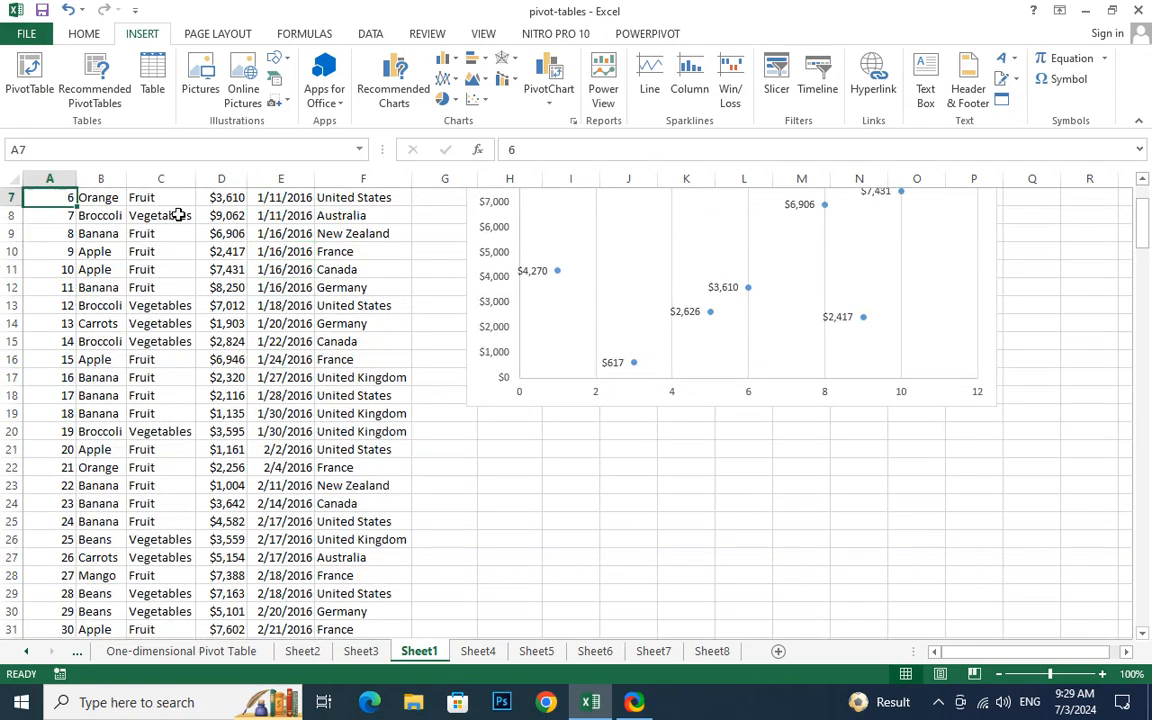
pyautogui.keyDown('shift'); pyautogui.click(363, 250); pyautogui.keyUp('shift')
pyautogui.scroll(2, 242, 368)
pyautogui.moveTo(40, 197); pyautogui.dragTo(374, 613)
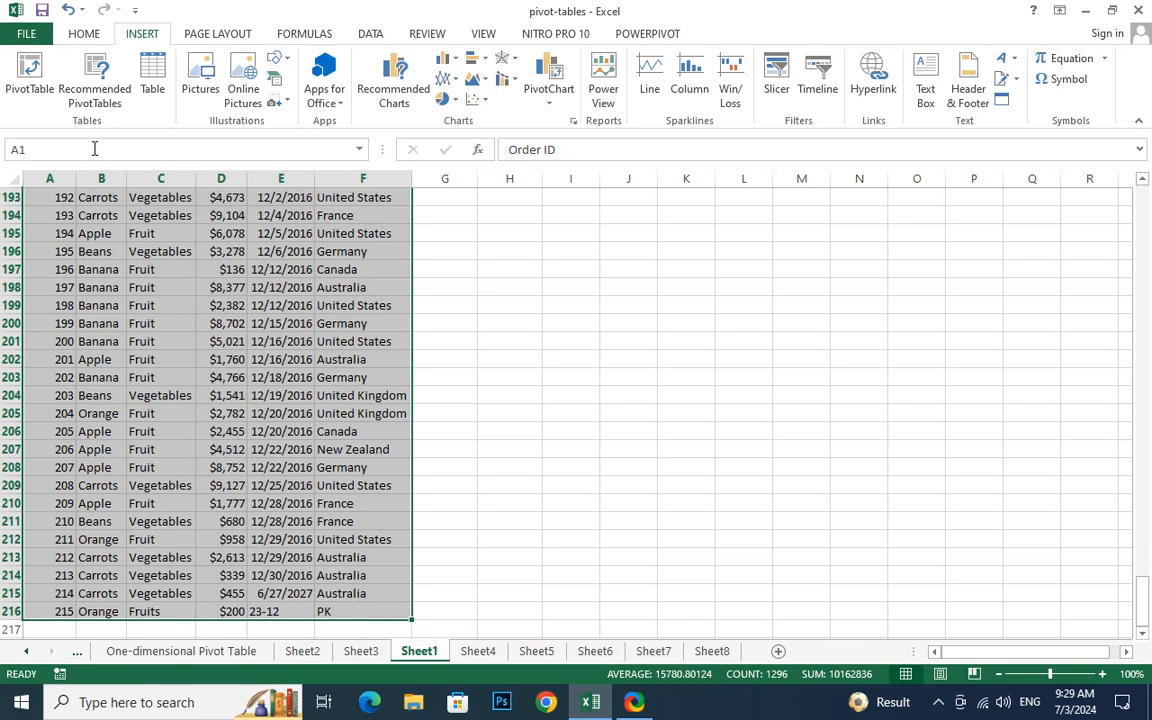
# Insert the recommended PivotTable "Sum of Amount by Product" from the selected order data.
pyautogui.click(97, 80)
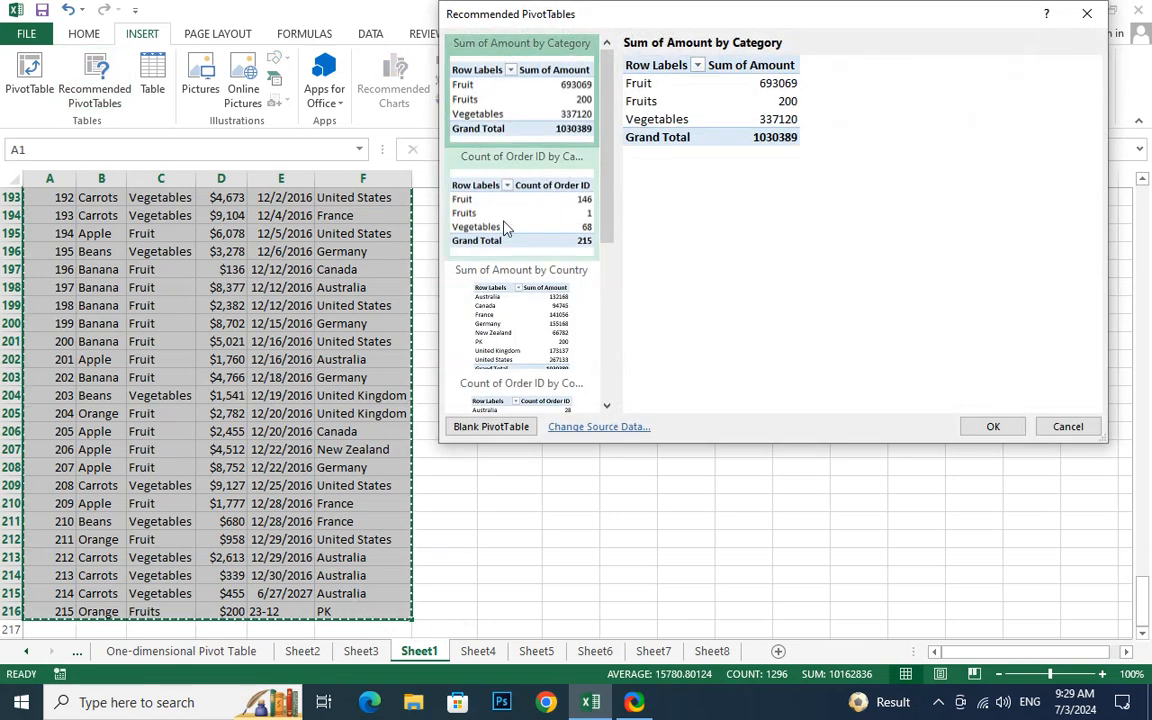
pyautogui.scroll(-3, 527, 234)
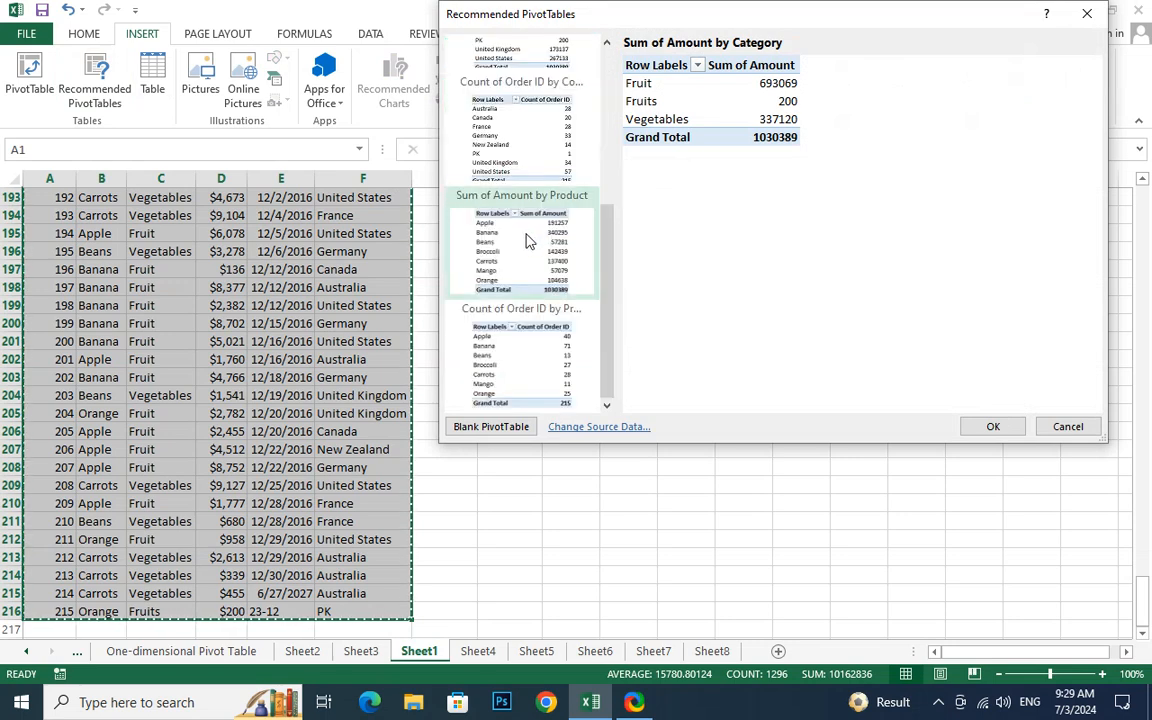
pyautogui.scroll(3, 526, 239)
pyautogui.scroll(-3, 527, 238)
pyautogui.click(527, 234)
pyautogui.click(1005, 431)
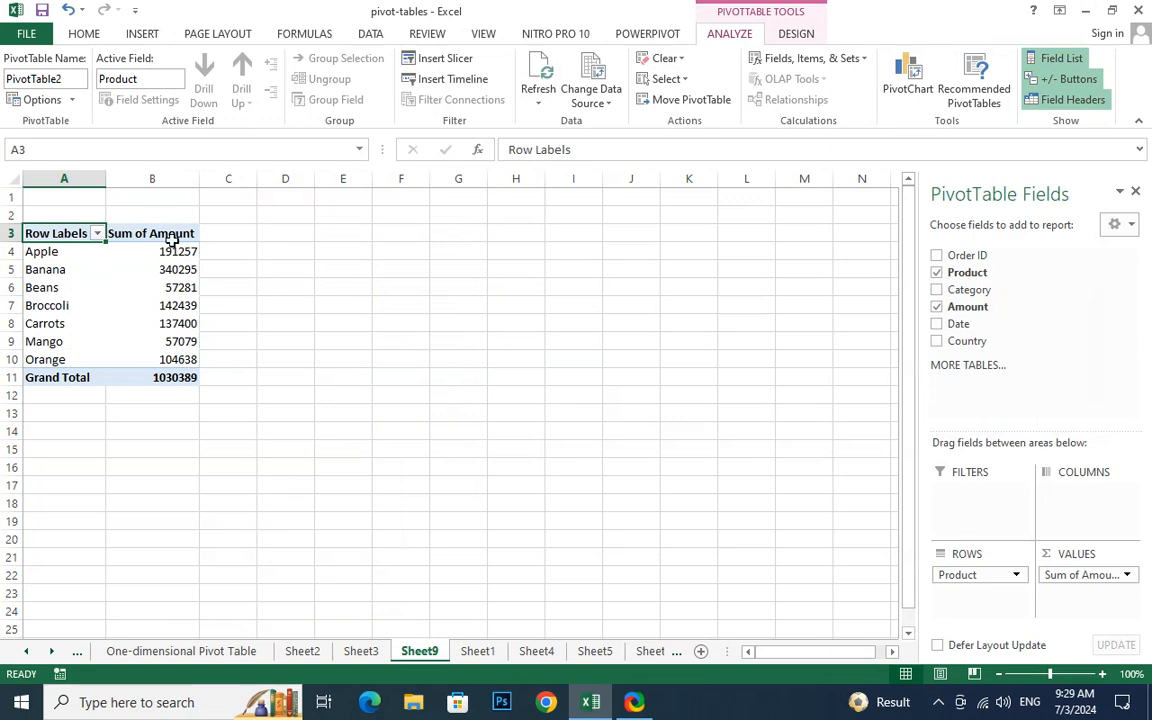
# Change the summary calculation of the PivotTable's Amount value field to Count.
pyautogui.moveTo(170, 378)
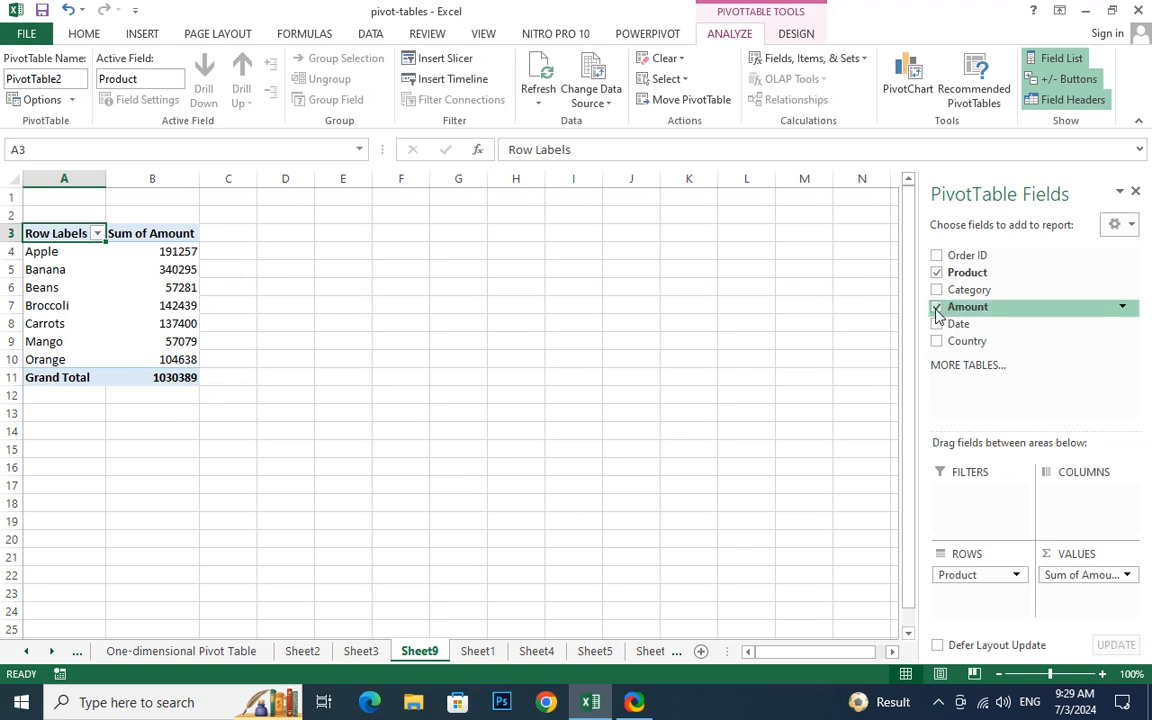
pyautogui.click(1107, 580)
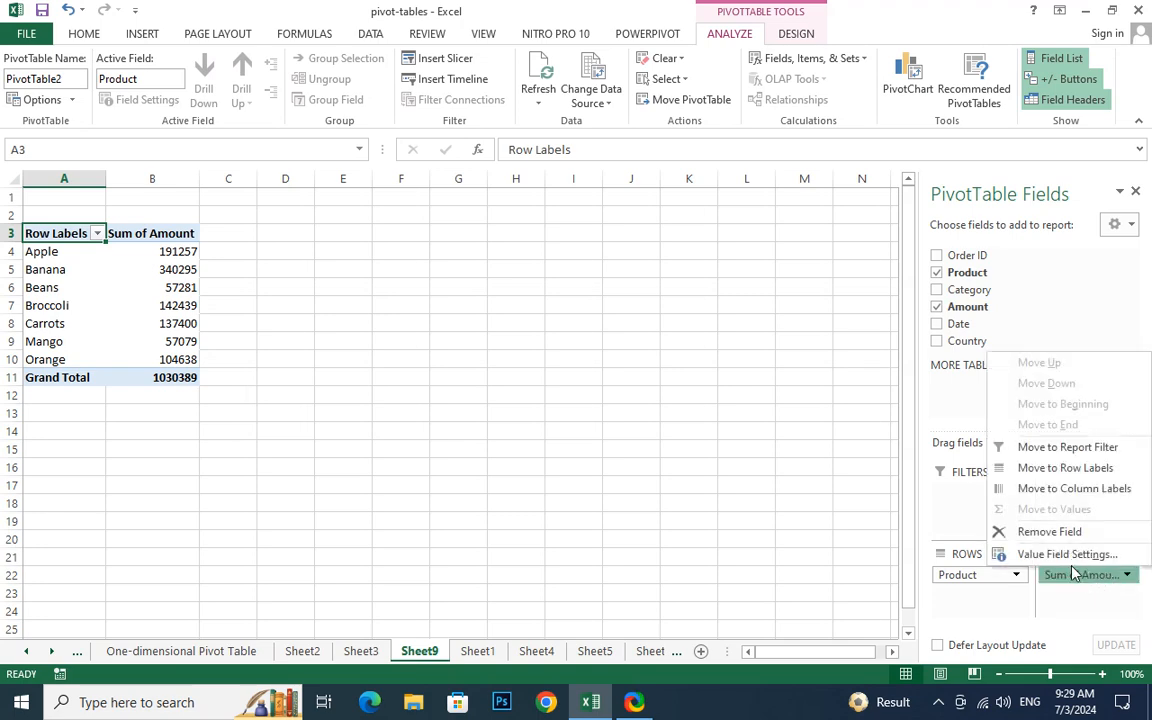
pyautogui.click(1030, 554)
pyautogui.click(635, 218)
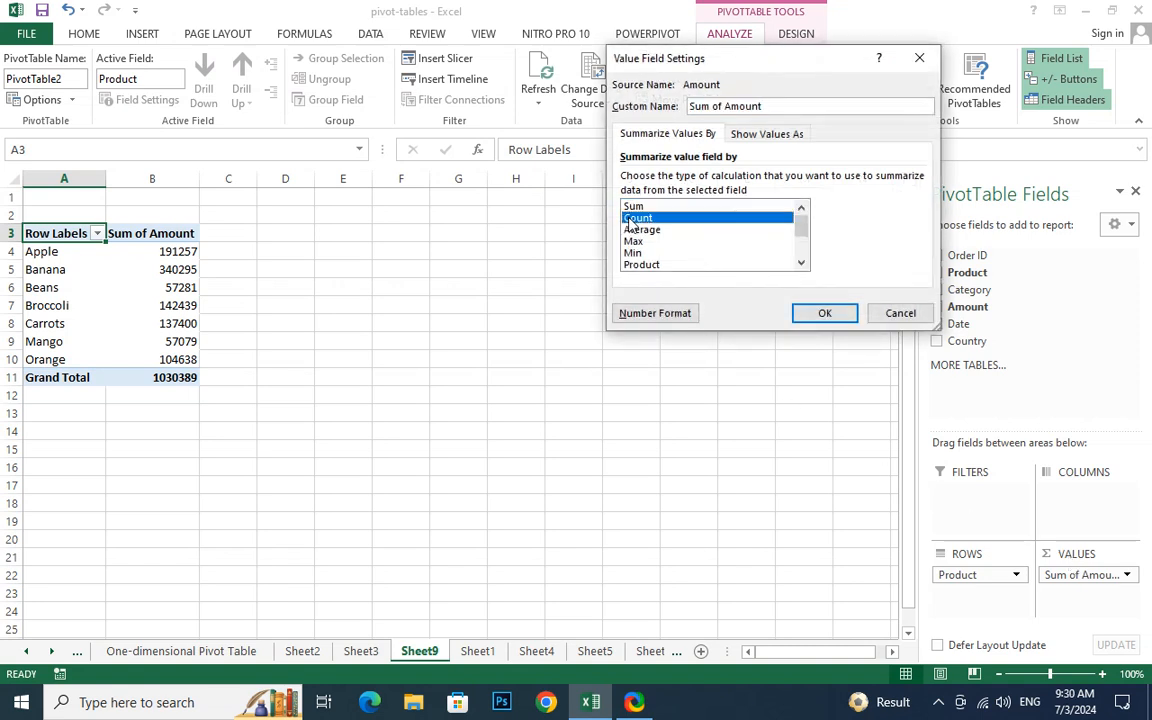
pyautogui.click(821, 313)
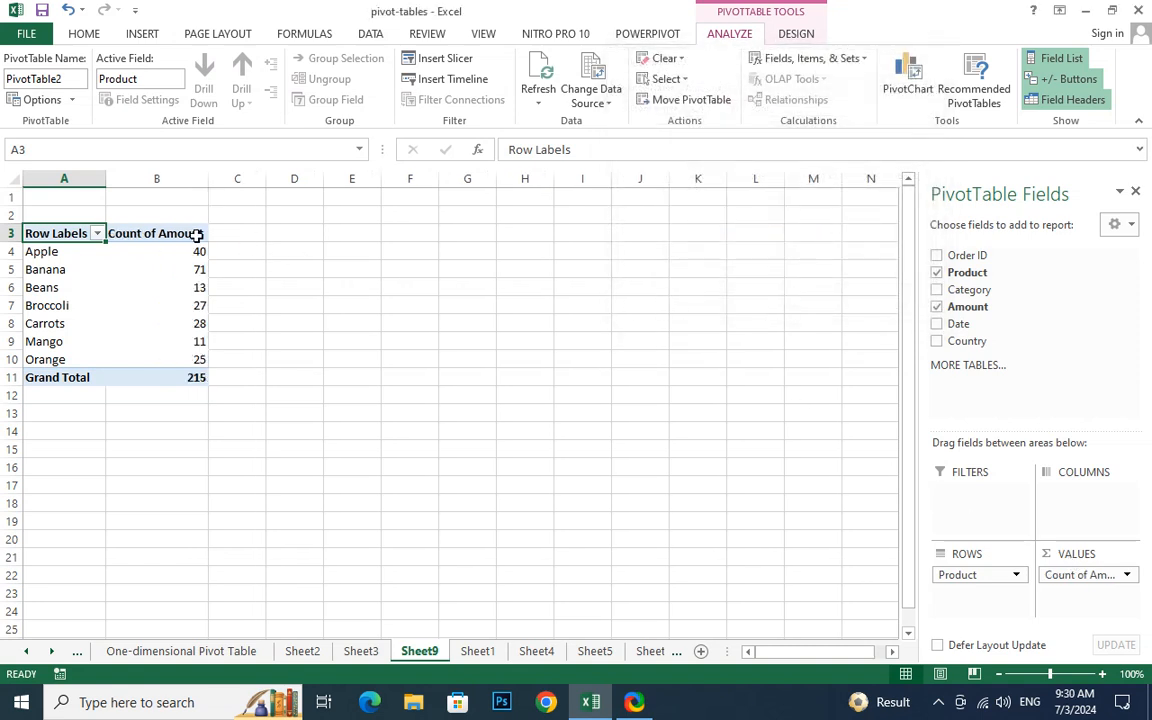
# Examine the order counts per product in the PivotTable, from the Apple row to the Grand Total.
pyautogui.click(30, 251)
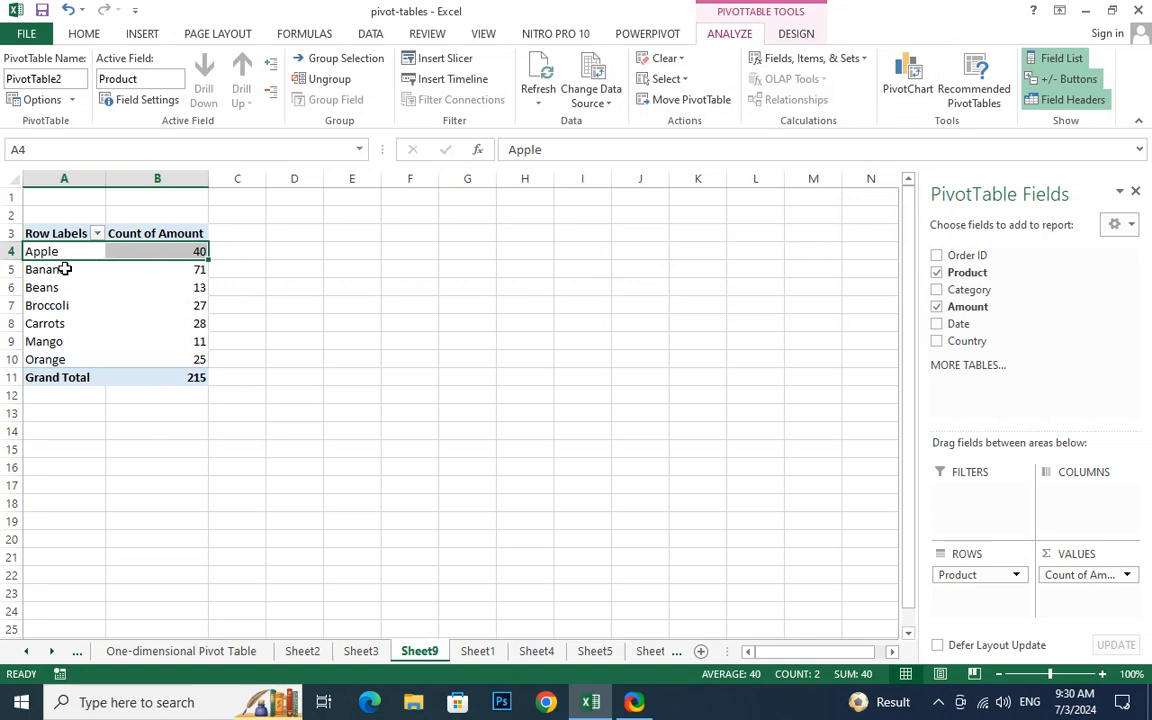
pyautogui.click(64, 269)
pyautogui.click(193, 268)
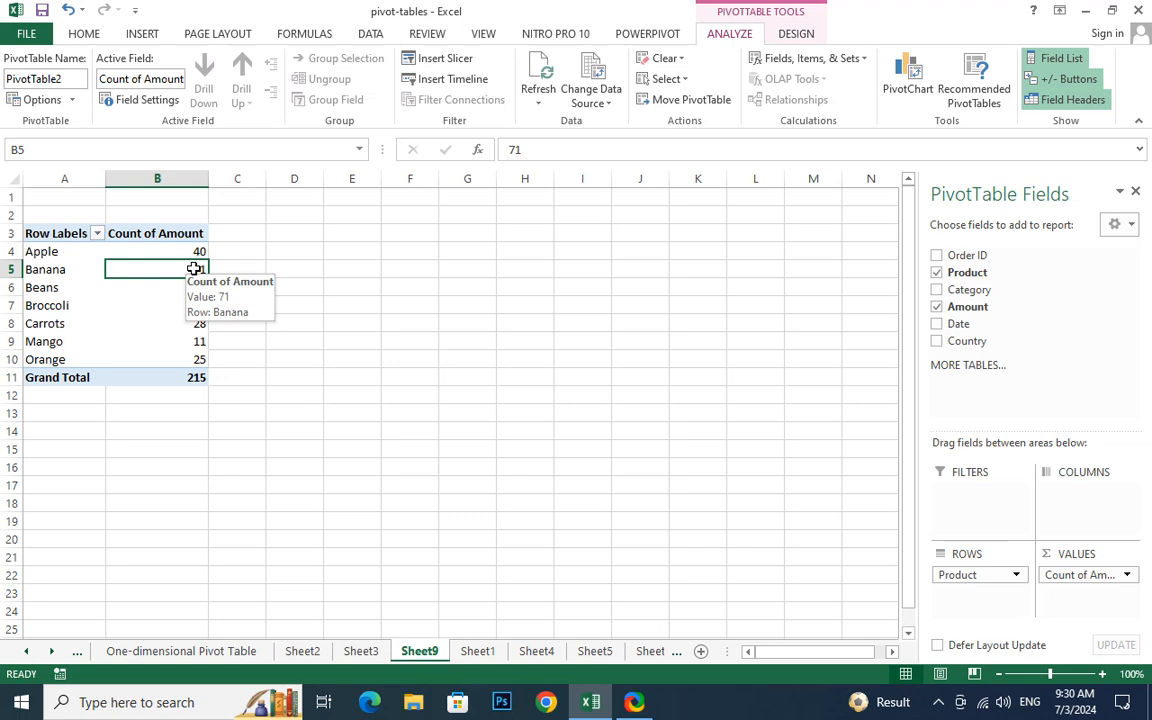
pyautogui.moveTo(33, 232); pyautogui.dragTo(180, 377)
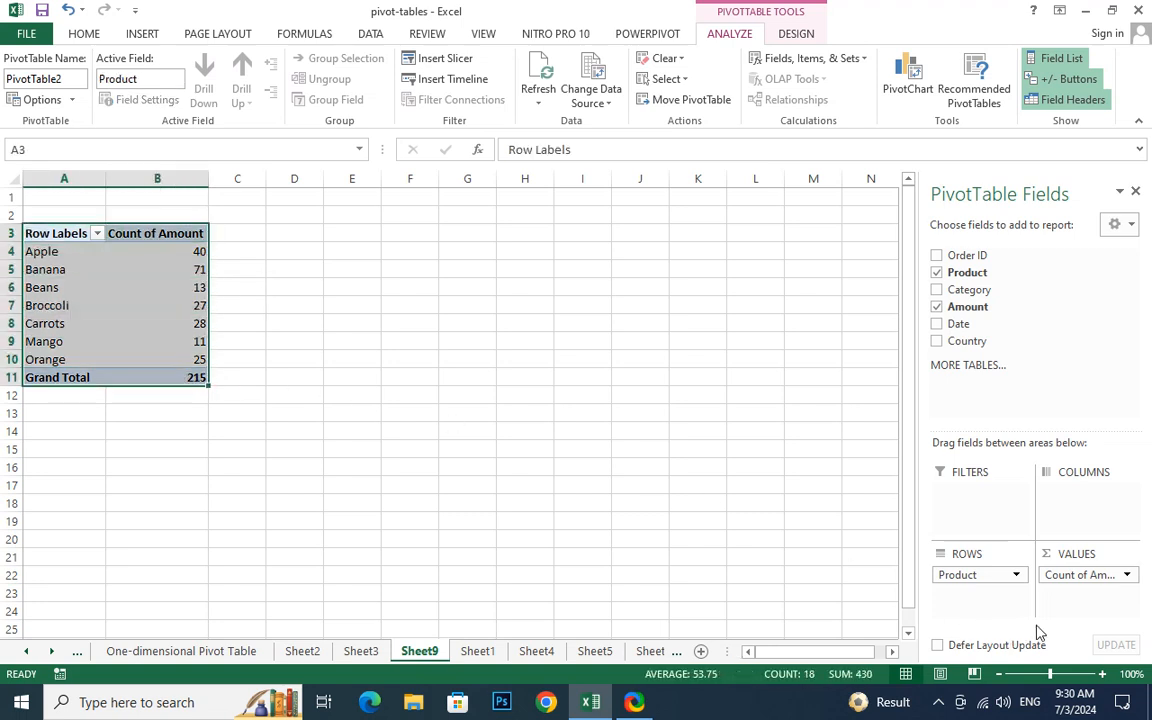
pyautogui.click(1118, 580)
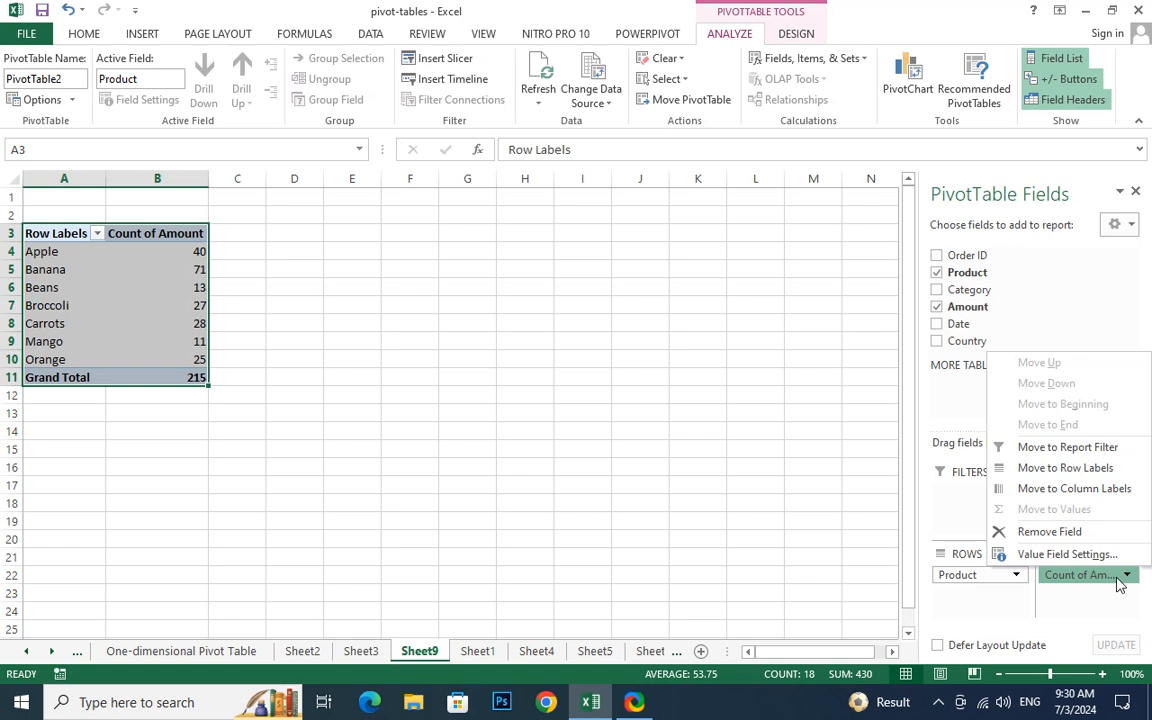
pyautogui.click(64, 252)
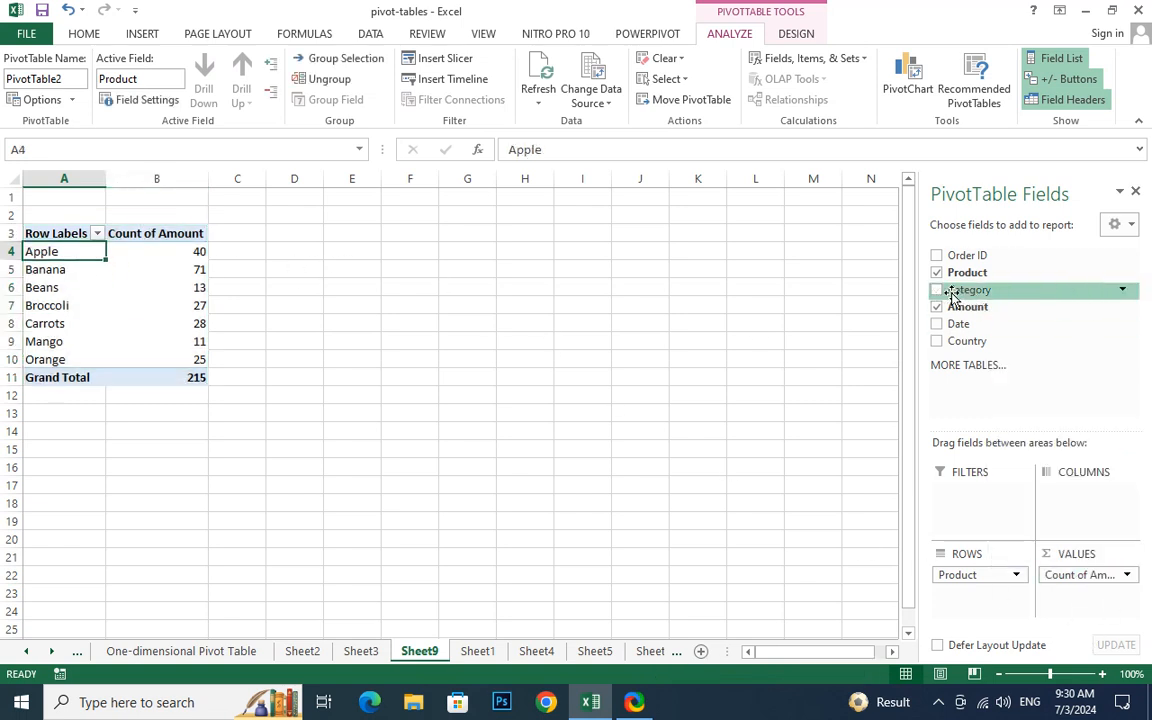
# Add the Country field to the PivotTable's rows below Product, and move it to the column labels.
pyautogui.click(938, 342)
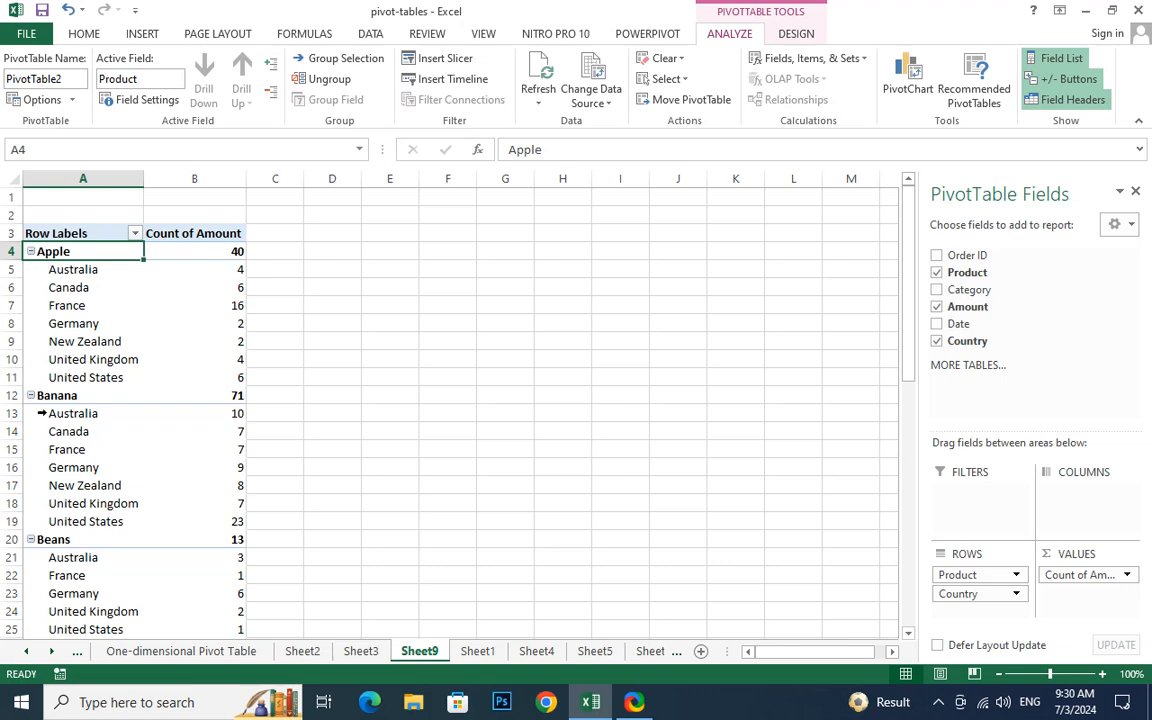
pyautogui.scroll(-11, 43, 413)
pyautogui.scroll(3, 43, 439)
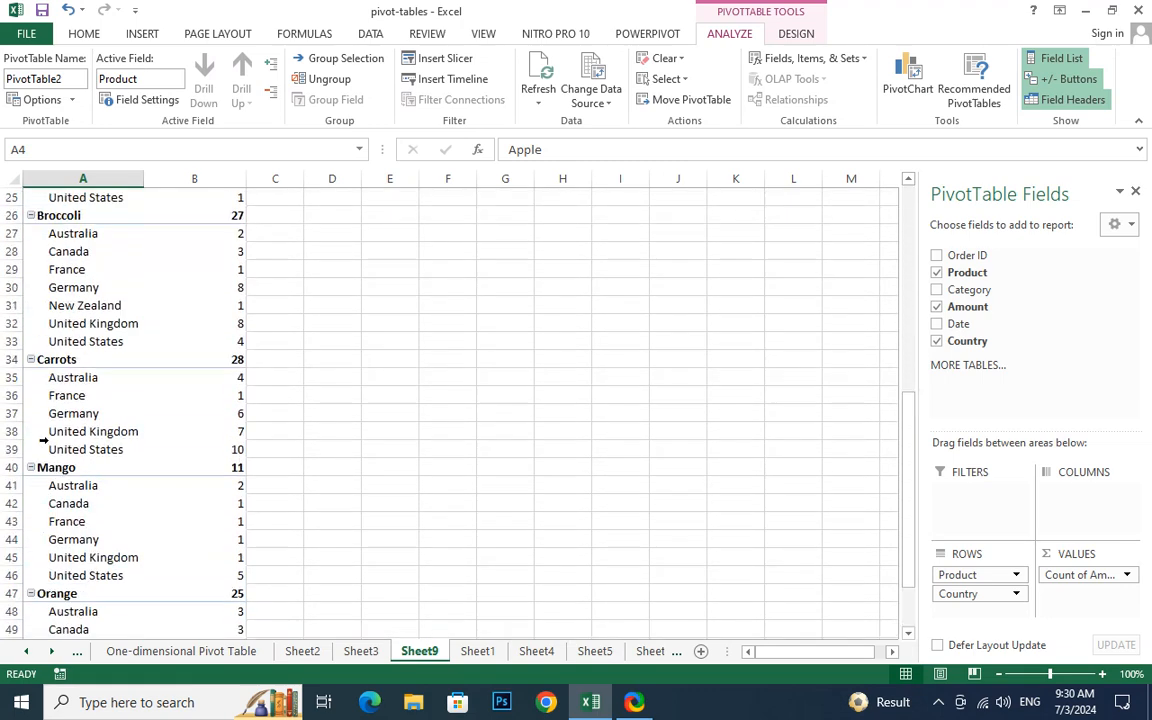
pyautogui.scroll(8, 43, 439)
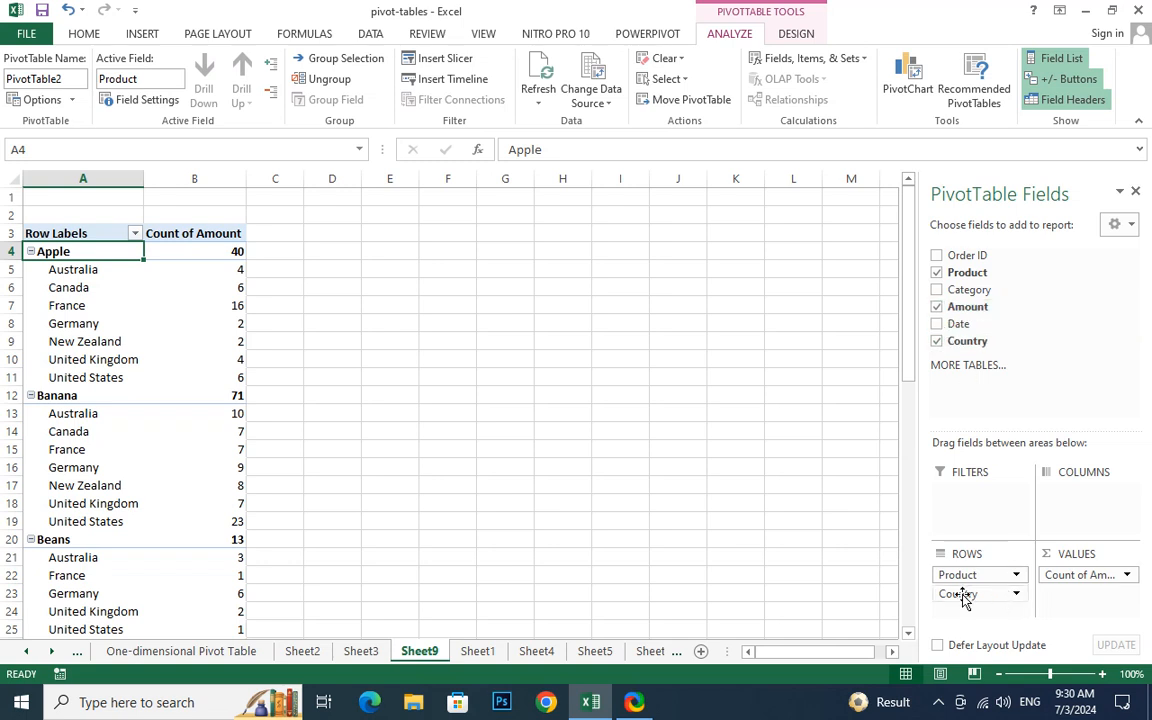
pyautogui.moveTo(963, 597); pyautogui.dragTo(1085, 495)
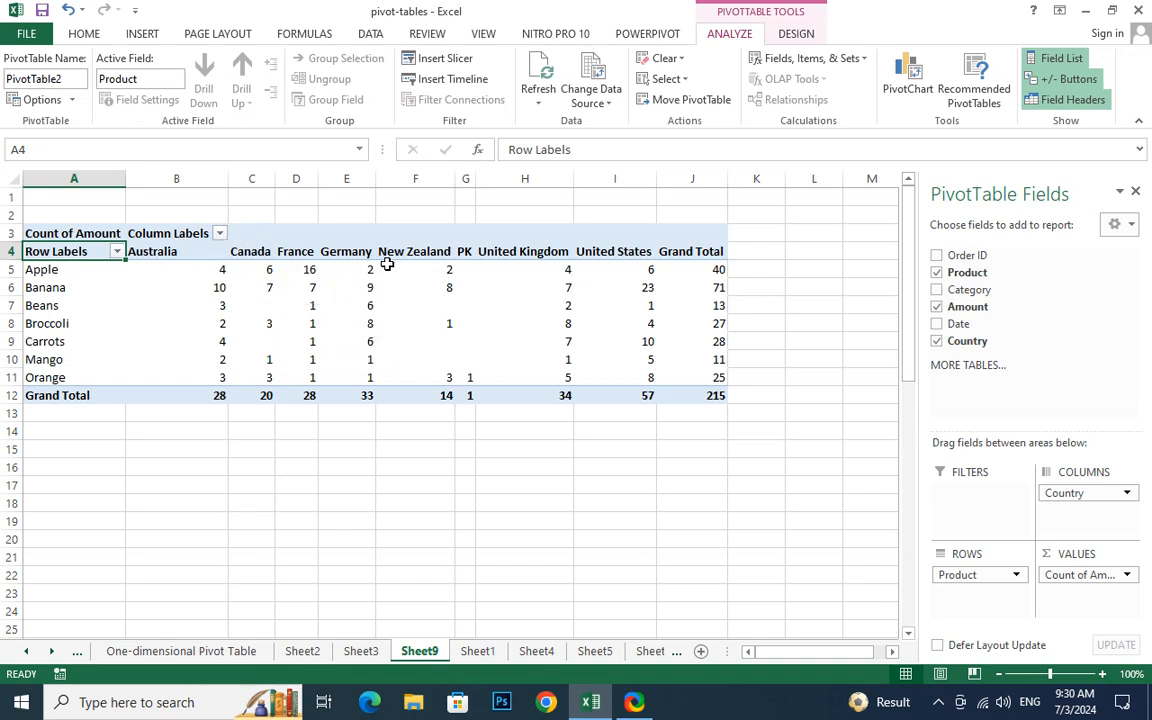
# Check the Apple order counts for Australia, Canada and France in the PivotTable.
pyautogui.click(70, 268)
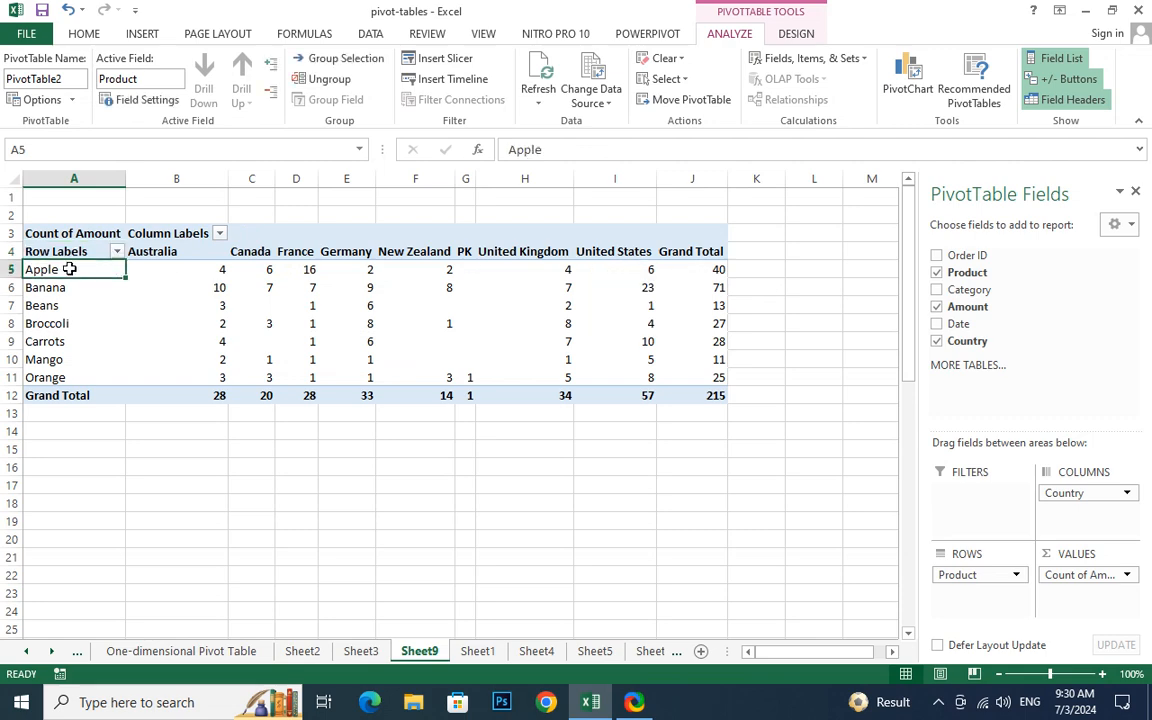
pyautogui.click(204, 270)
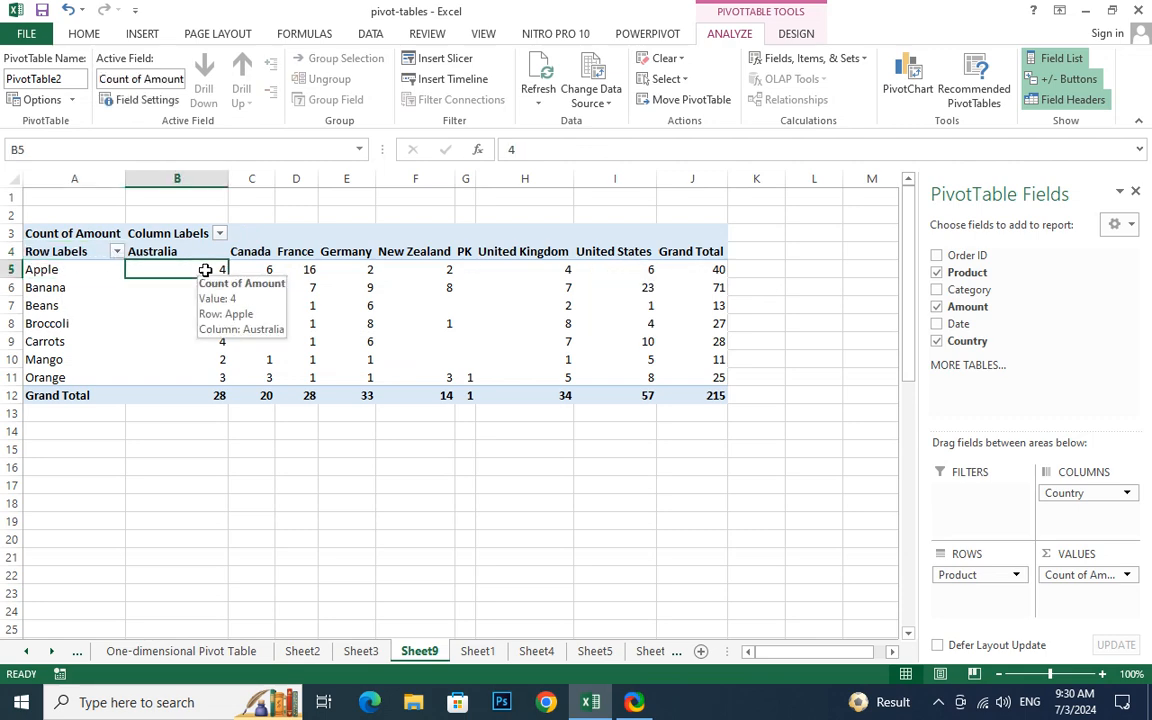
pyautogui.click(257, 268)
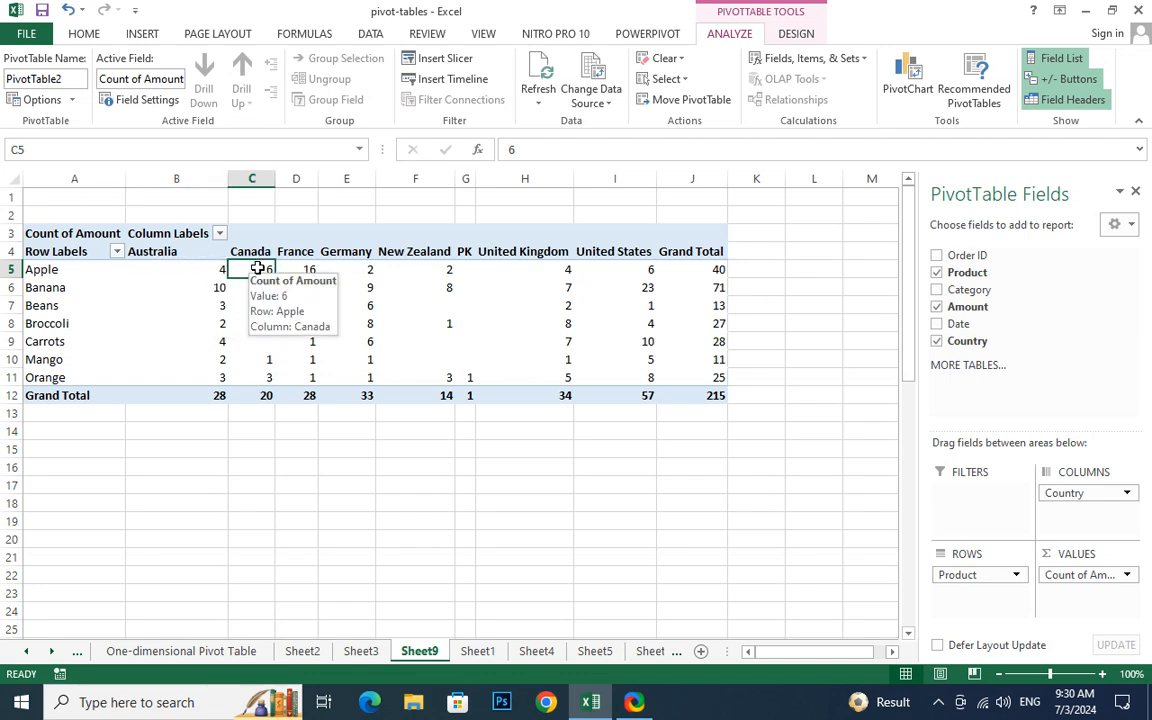
pyautogui.click(311, 267)
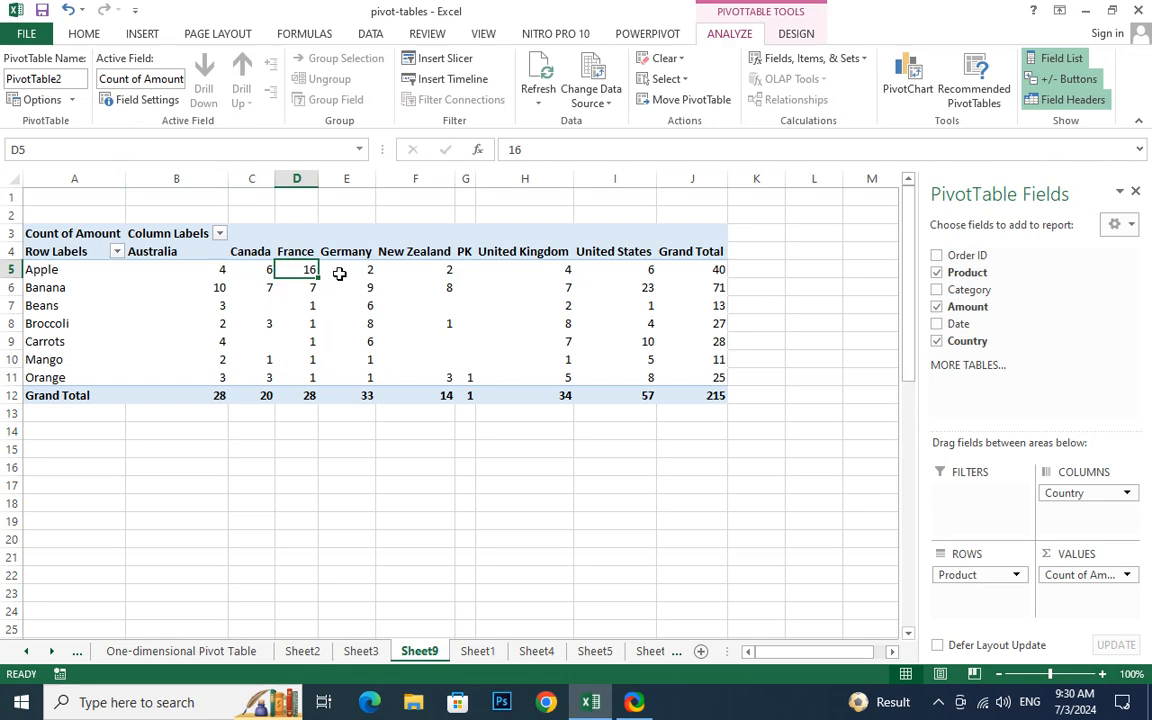
# Use Country as the report filter set to France, and return the field to the PivotTable's columns.
pyautogui.moveTo(1082, 495); pyautogui.dragTo(985, 494)
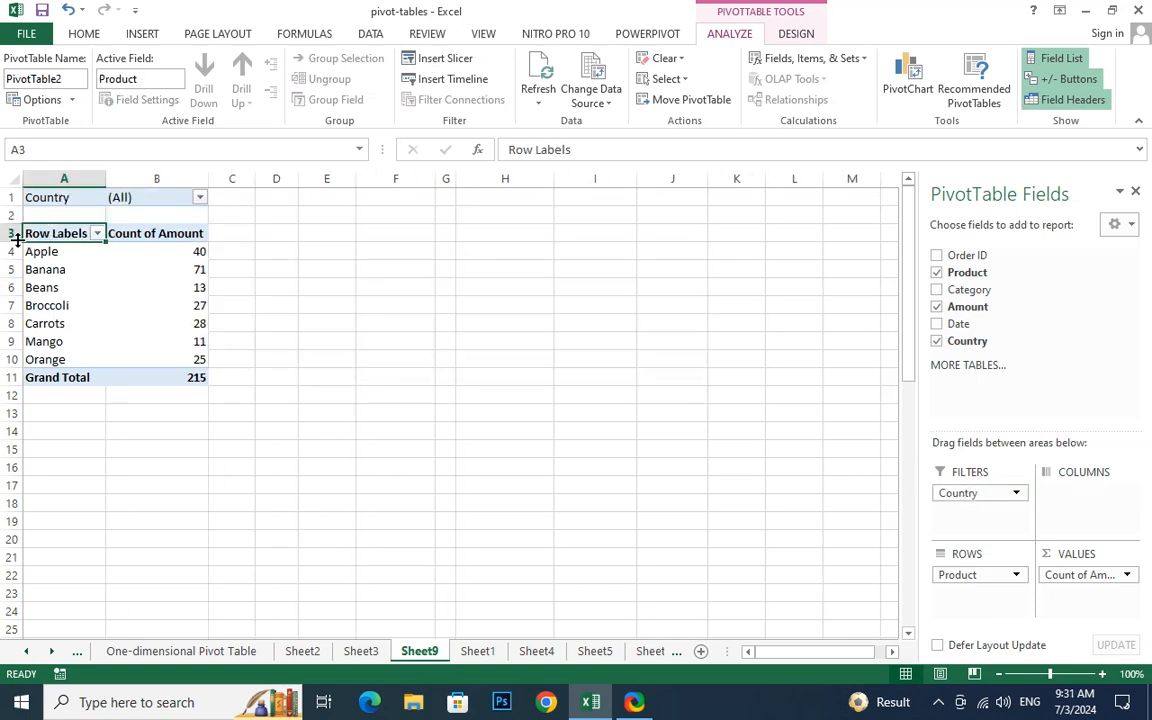
pyautogui.click(200, 198)
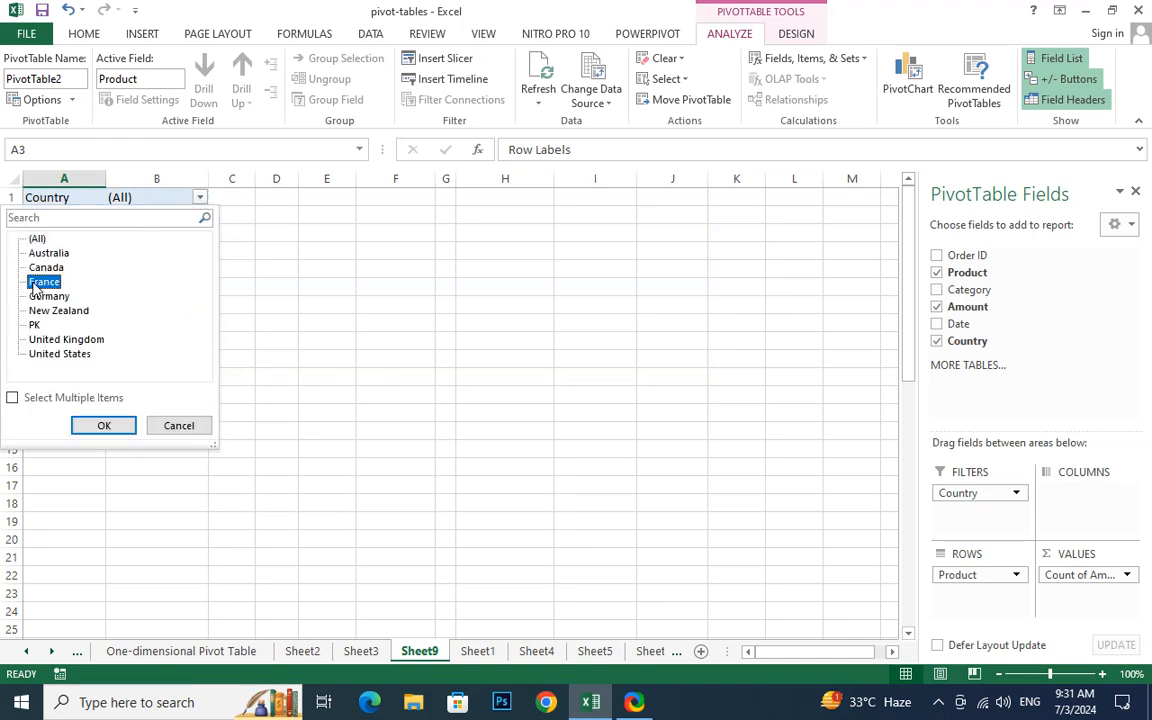
pyautogui.click(104, 429)
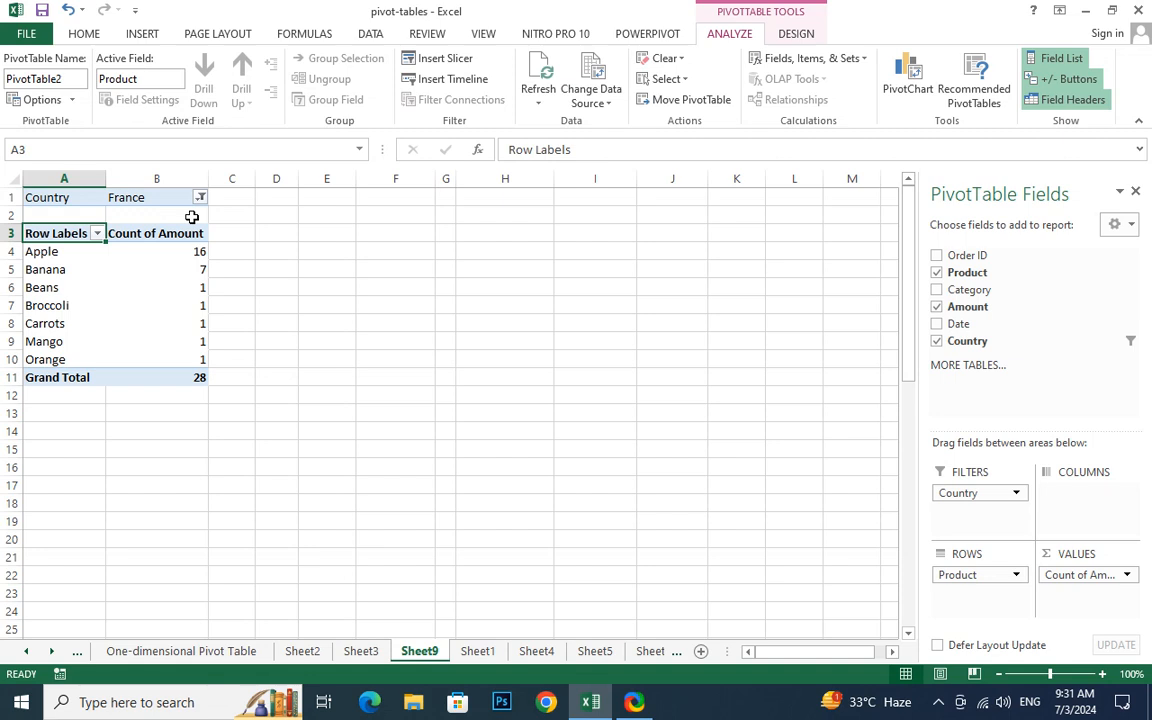
pyautogui.moveTo(959, 492); pyautogui.dragTo(1068, 498)
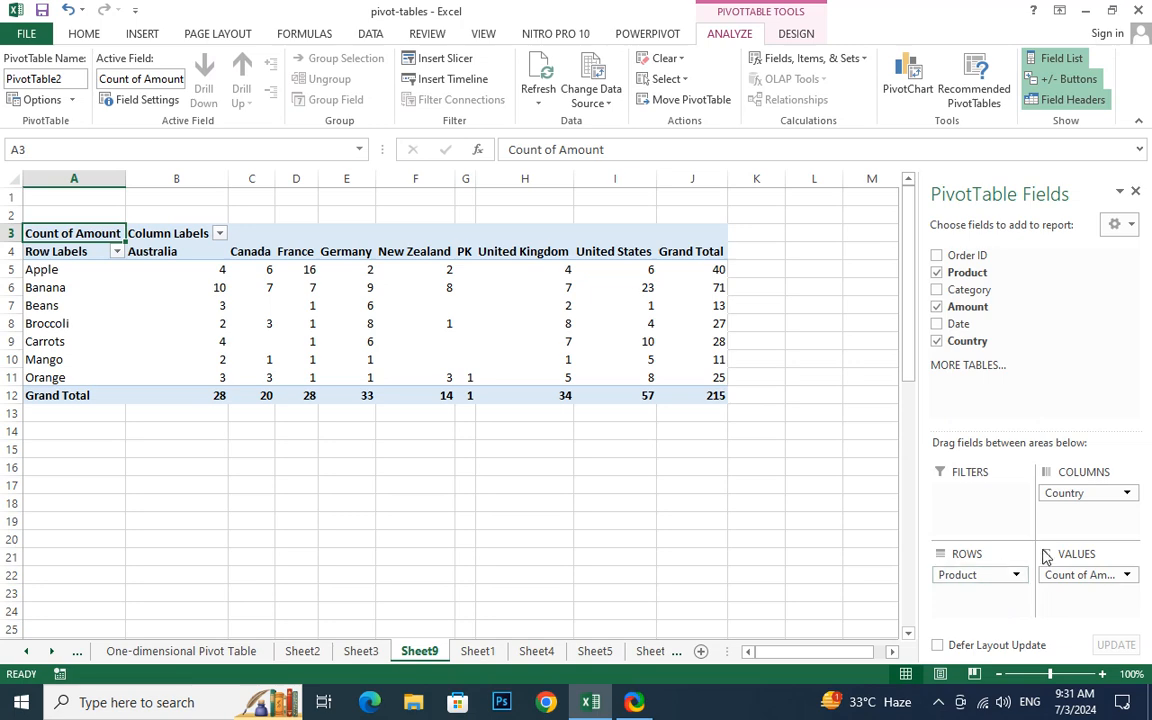
# Check the Apple row and the France column of the two-dimensional PivotTable.
pyautogui.click(64, 268)
pyautogui.click(316, 241)
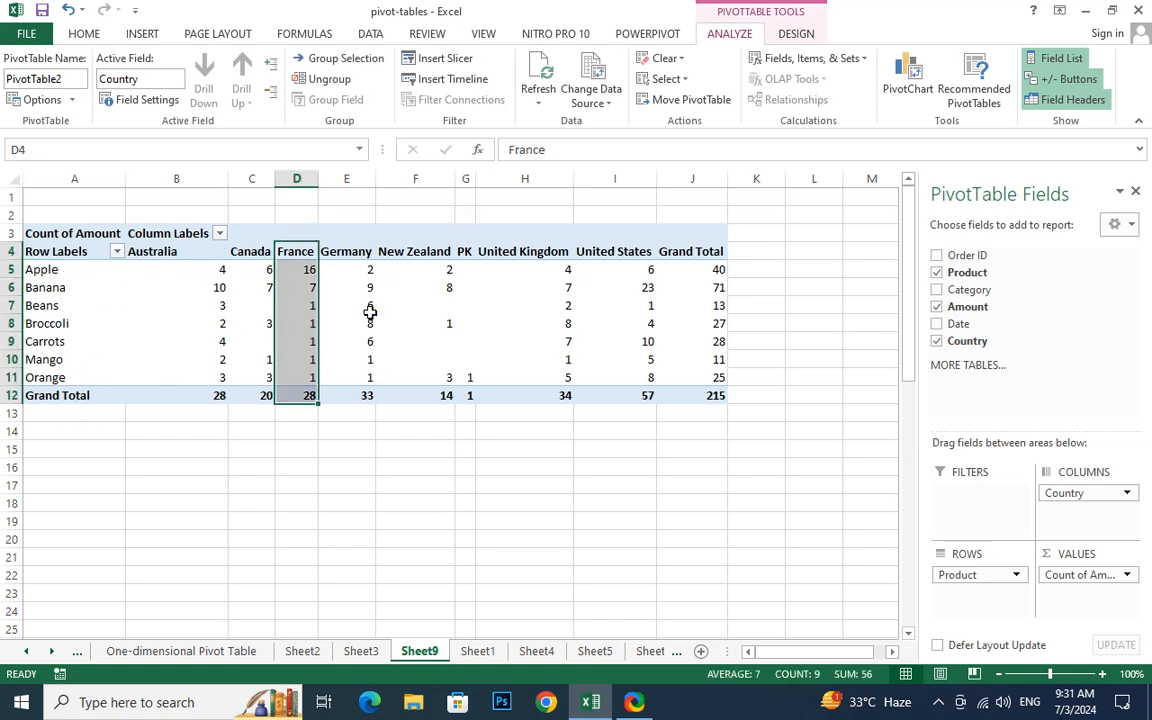
pyautogui.moveTo(514, 357)
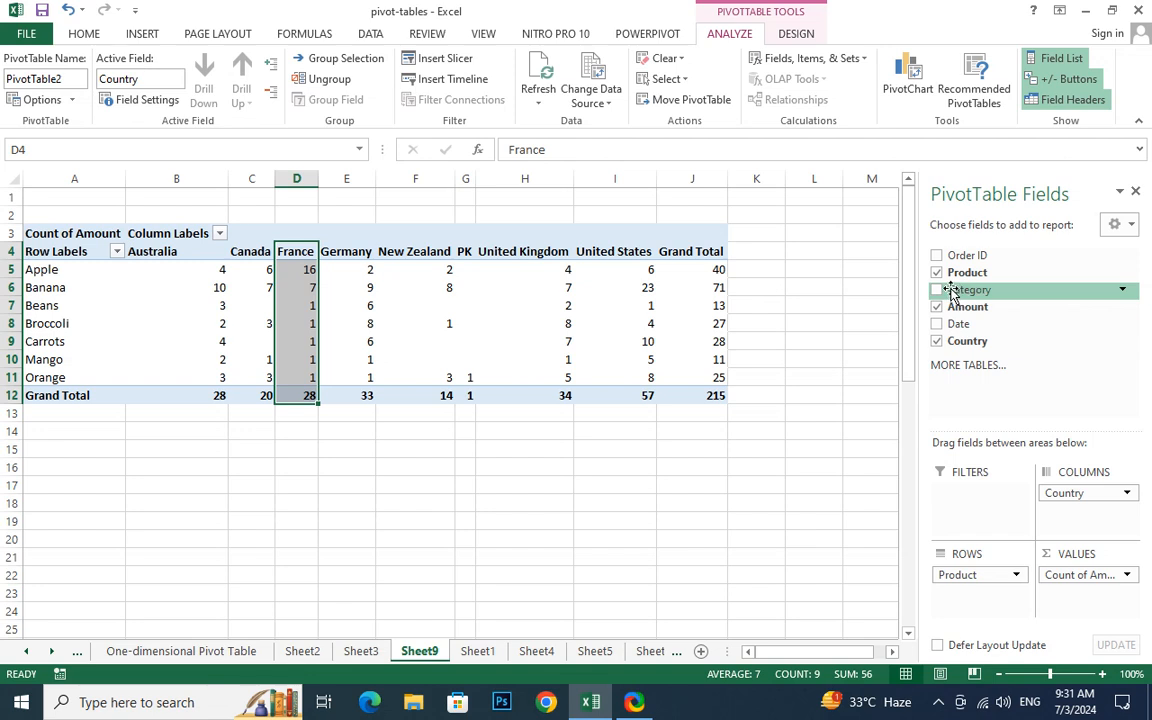
# Add Category as a report filter and filter the PivotTable to Fruits.
pyautogui.moveTo(951, 292); pyautogui.dragTo(955, 502)
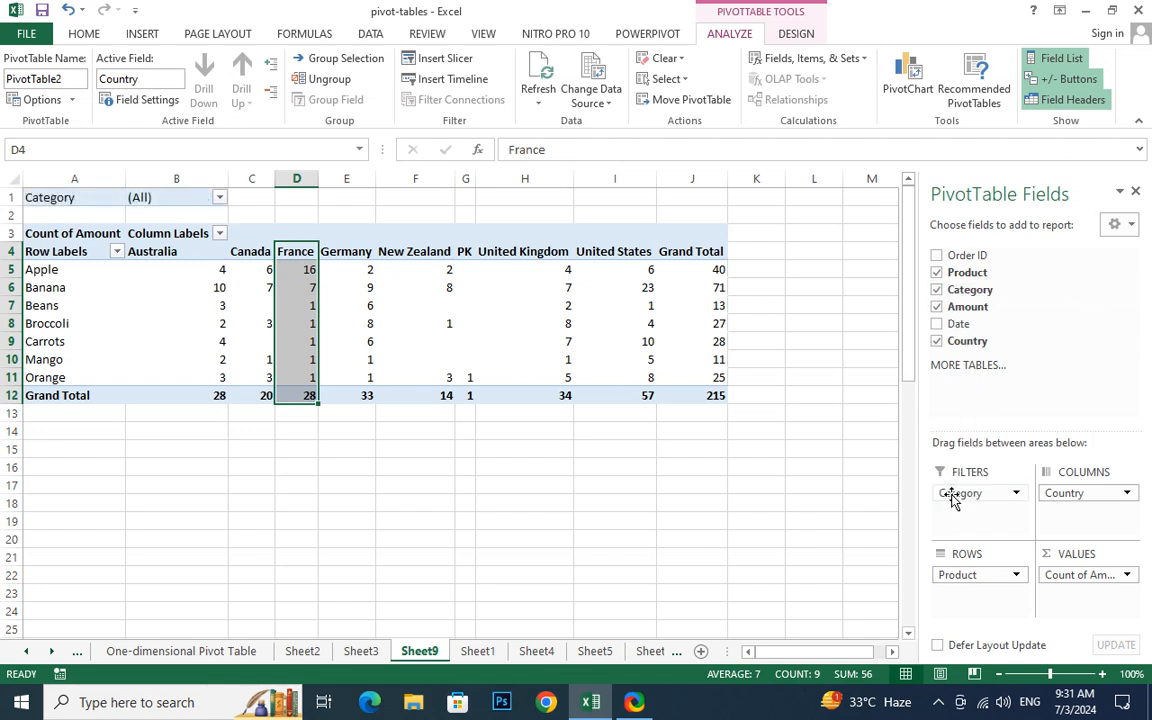
pyautogui.click(219, 199)
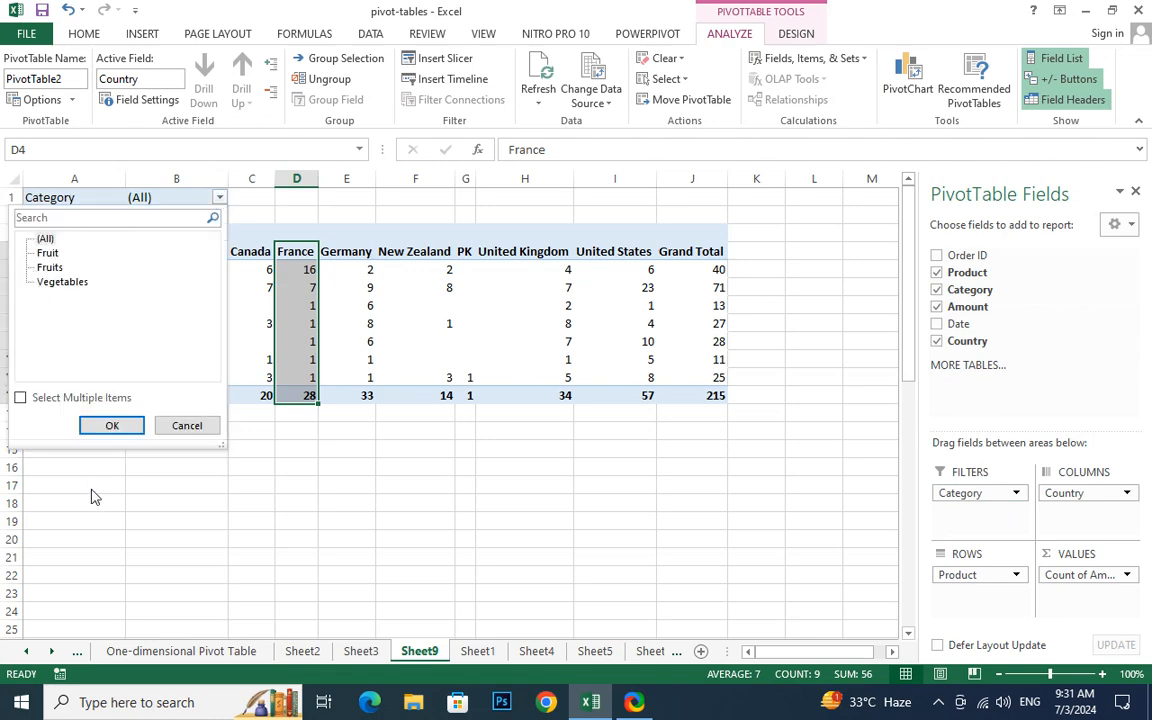
pyautogui.click(52, 269)
pyautogui.click(116, 425)
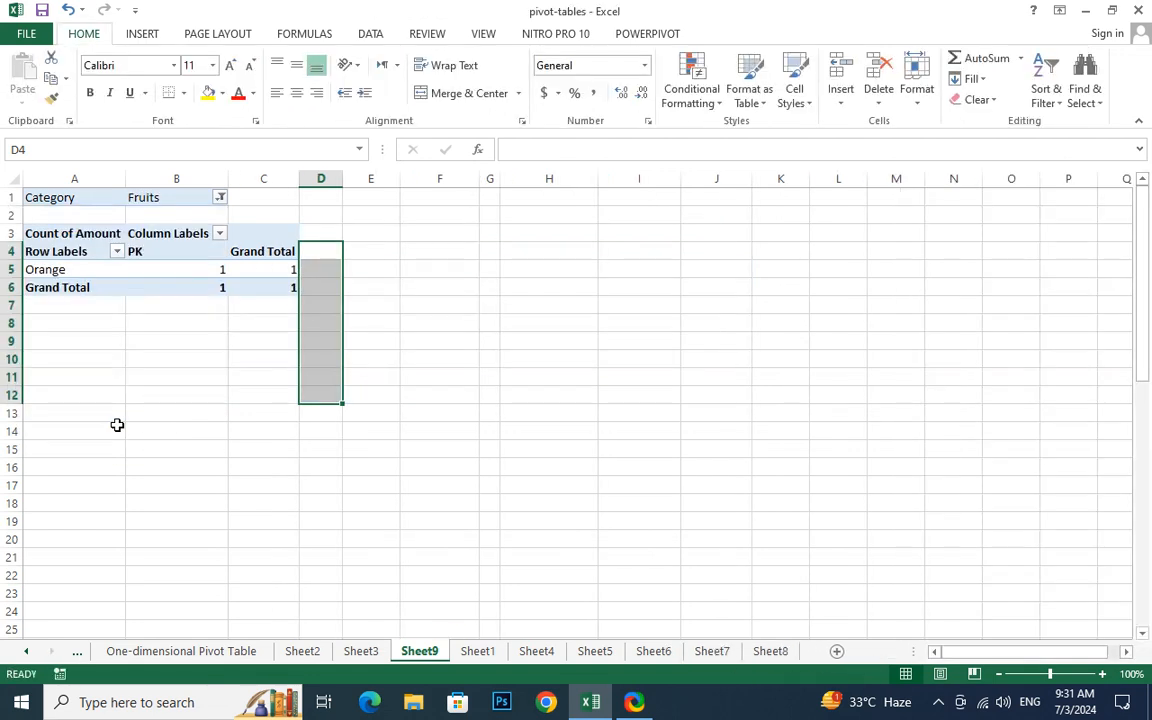
# Change the PivotTable's Category filter to Vegetables.
pyautogui.click(220, 198)
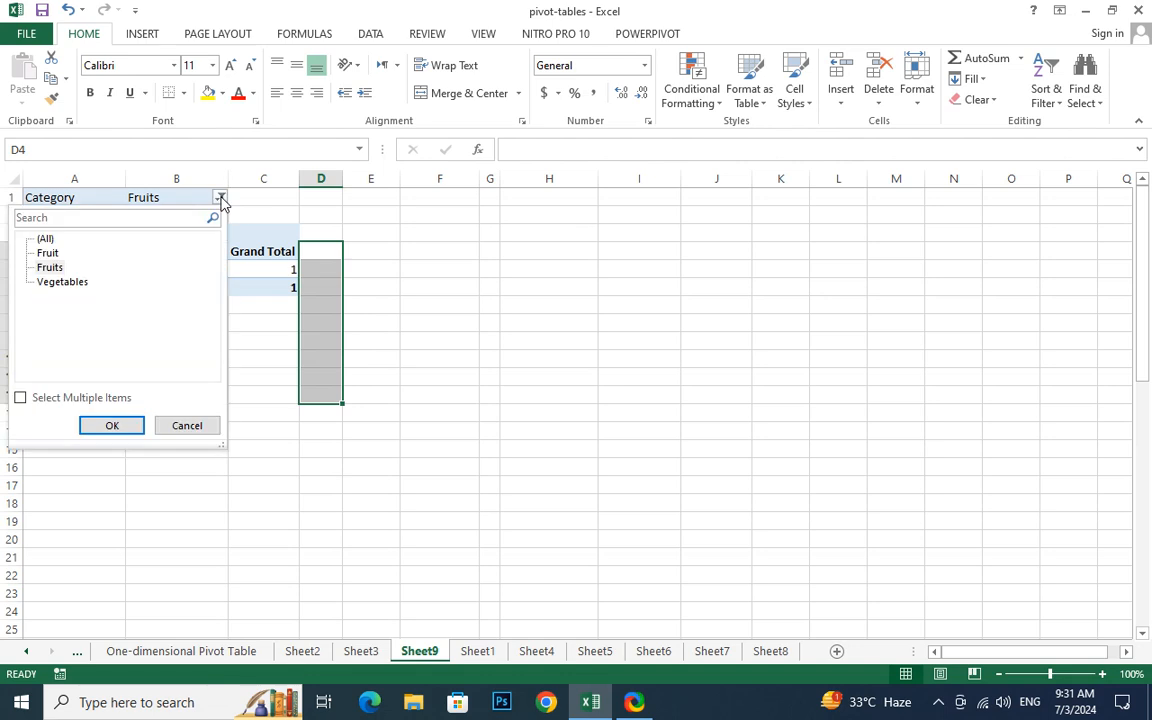
pyautogui.click(42, 252)
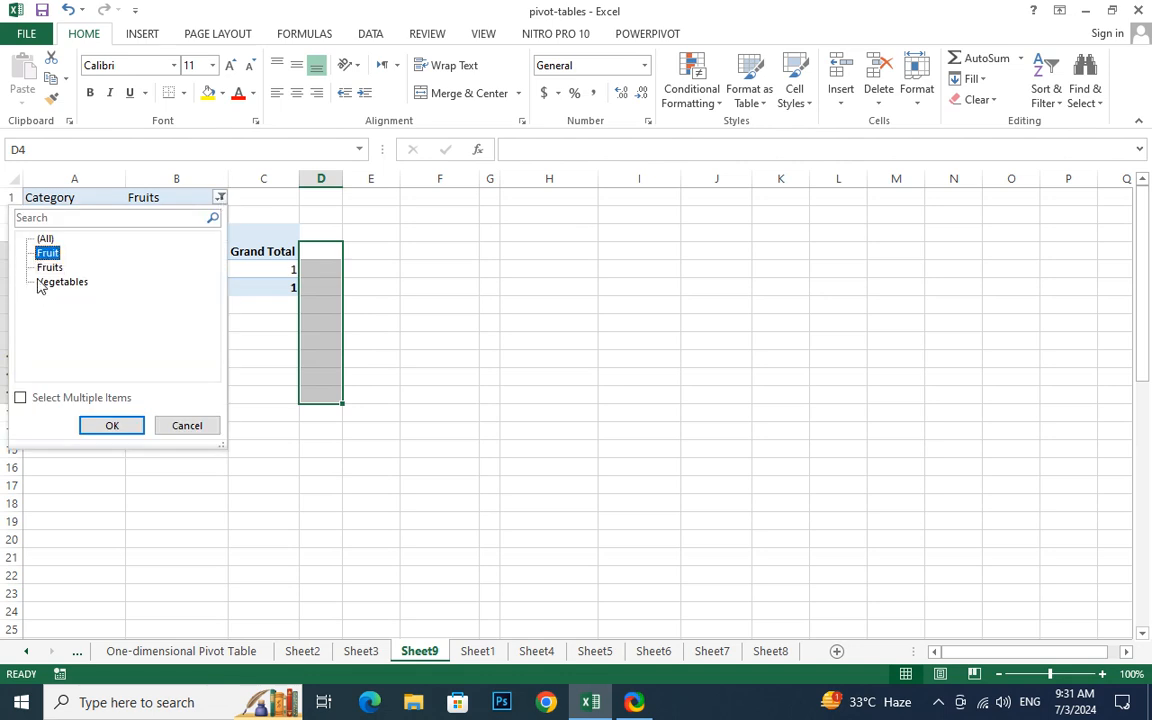
pyautogui.click(47, 283)
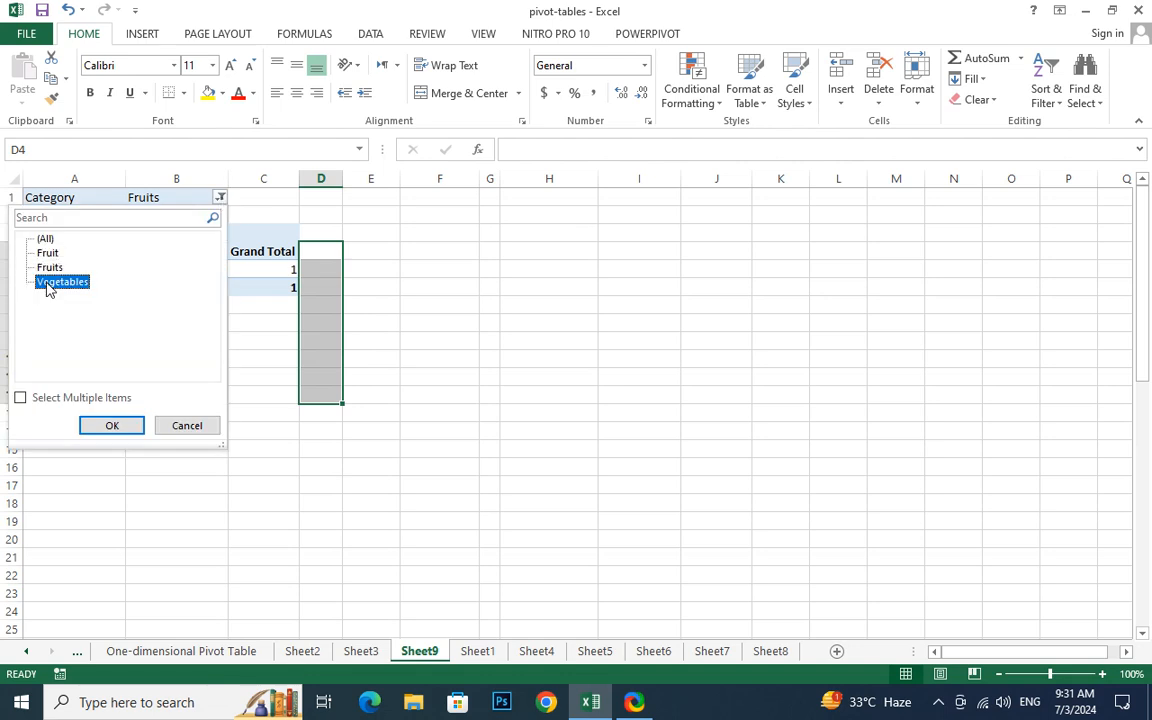
pyautogui.click(100, 426)
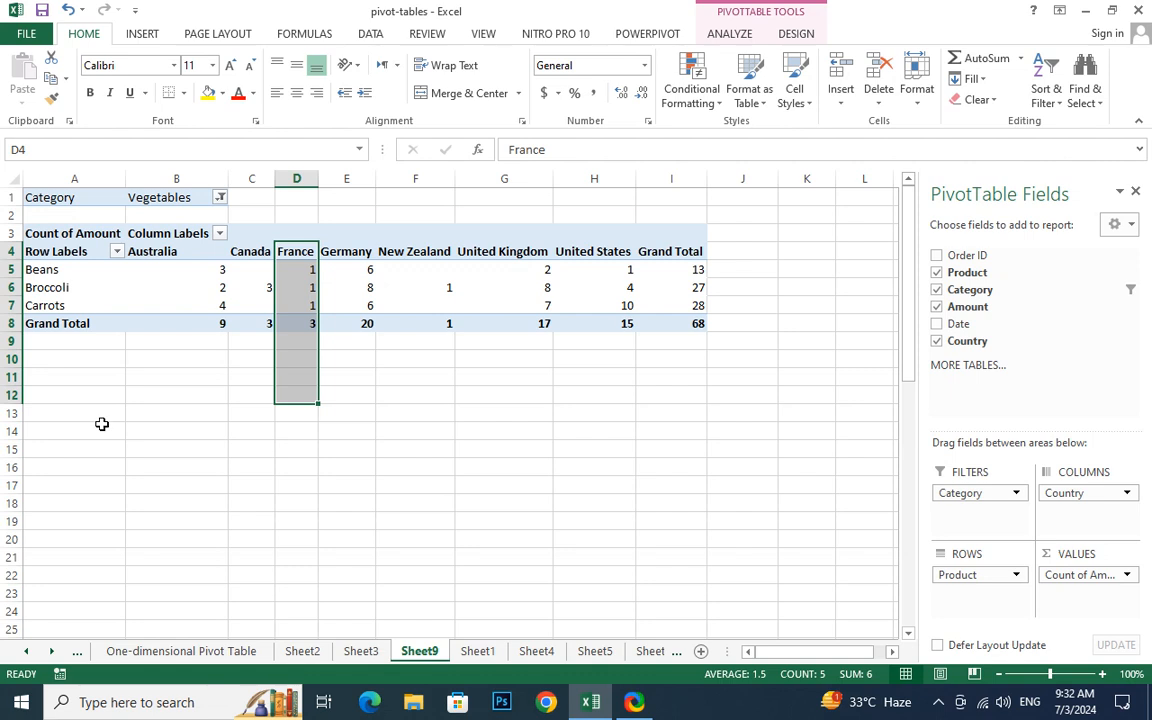
# Examine the filtered vegetable counts by country, including the Grand Total for Broccoli.
pyautogui.click(243, 266)
pyautogui.click(170, 255)
pyautogui.click(415, 271)
pyautogui.click(662, 285)
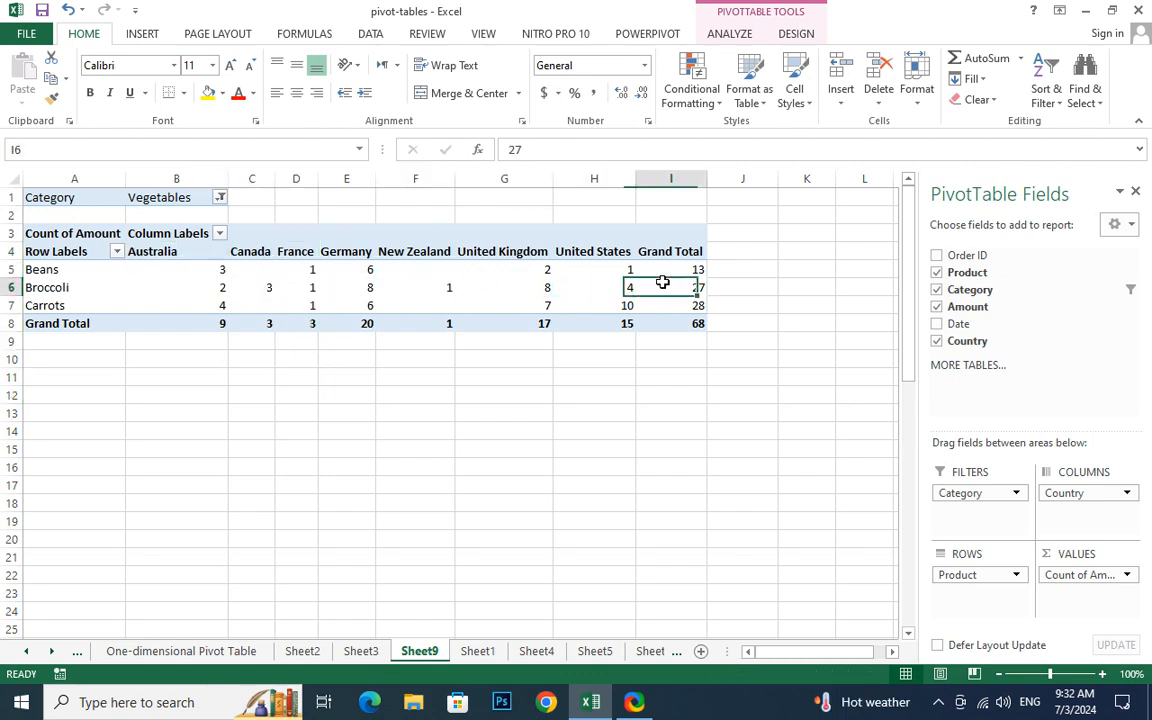
pyautogui.moveTo(668, 286)
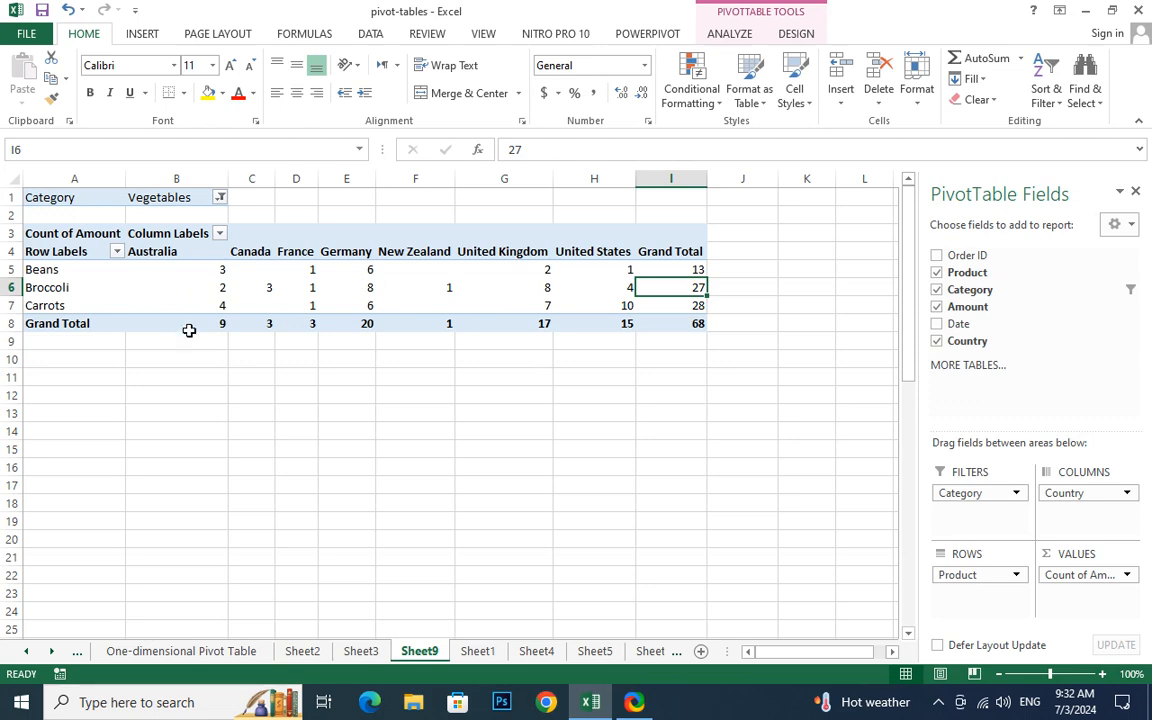
# Look through Sheet3, Sheet2 and Sheet4, and return to the order data on Sheet1.
pyautogui.click(361, 651)
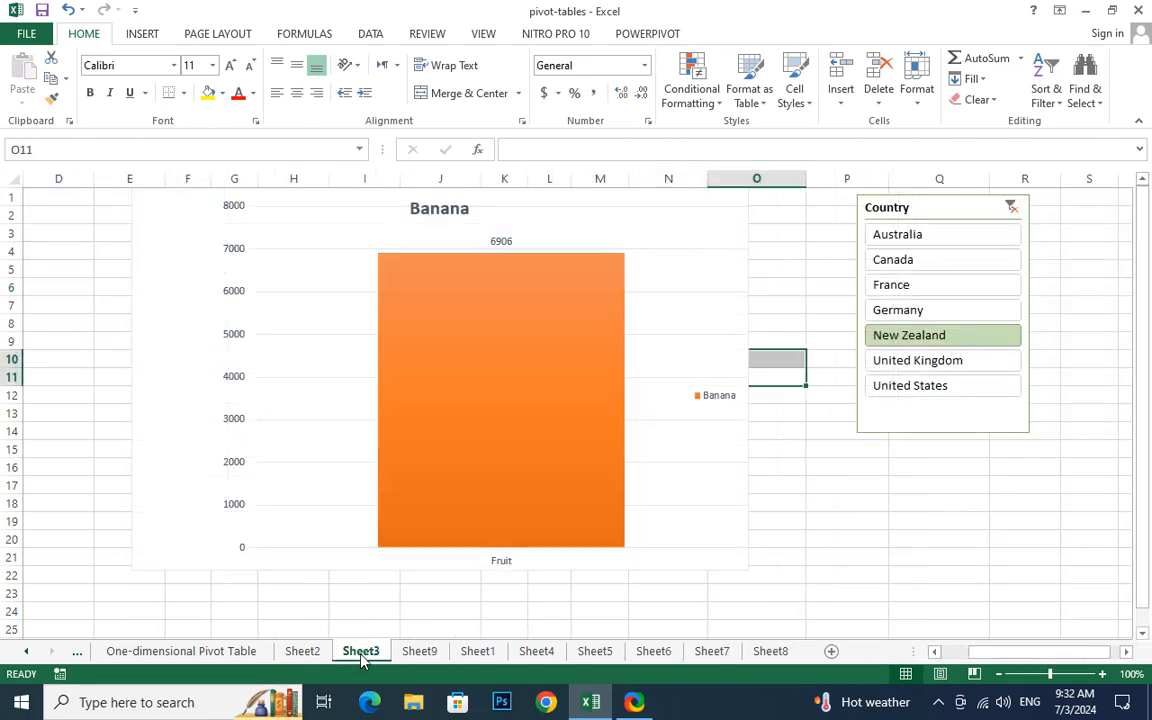
pyautogui.click(302, 650)
pyautogui.click(535, 651)
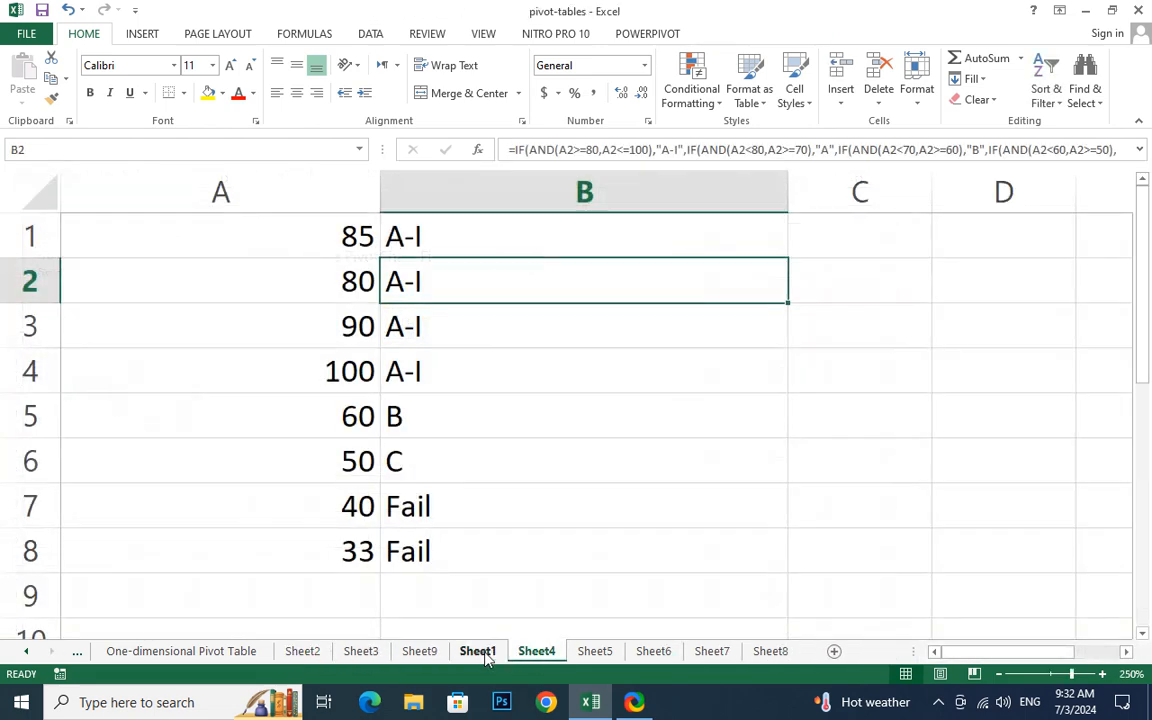
pyautogui.click(478, 651)
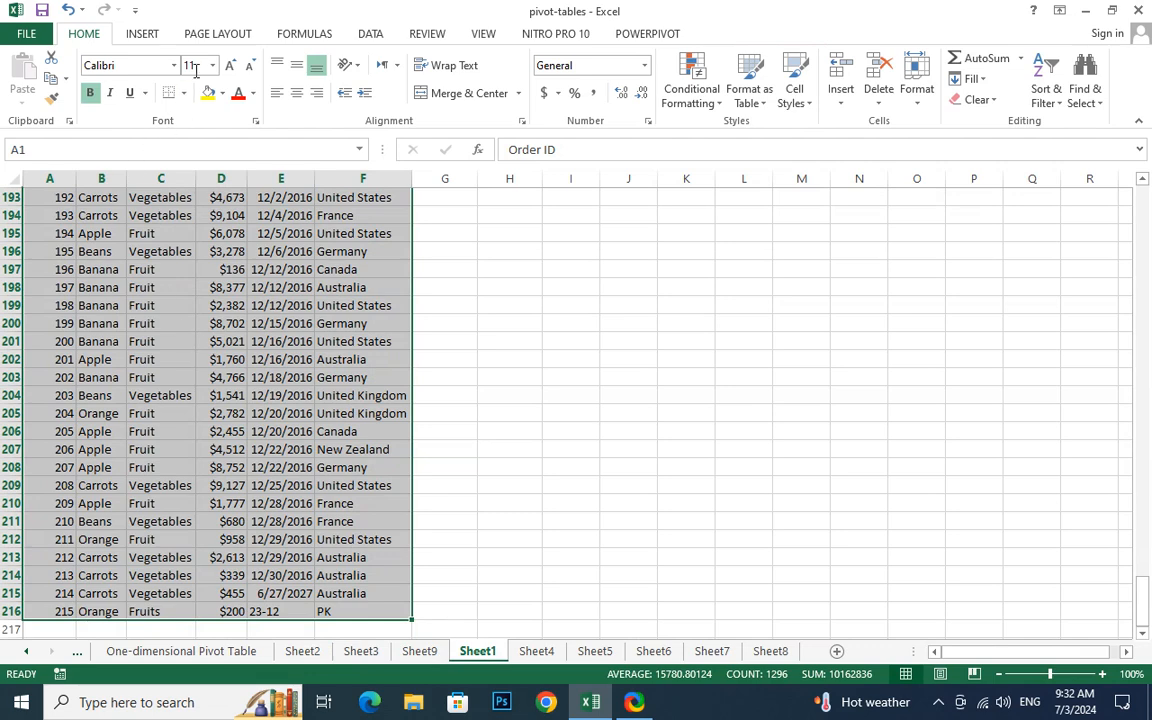
# Create a PivotChart from the order data in Sheet1!$A$1:$F$216 on a new worksheet.
pyautogui.click(142, 33)
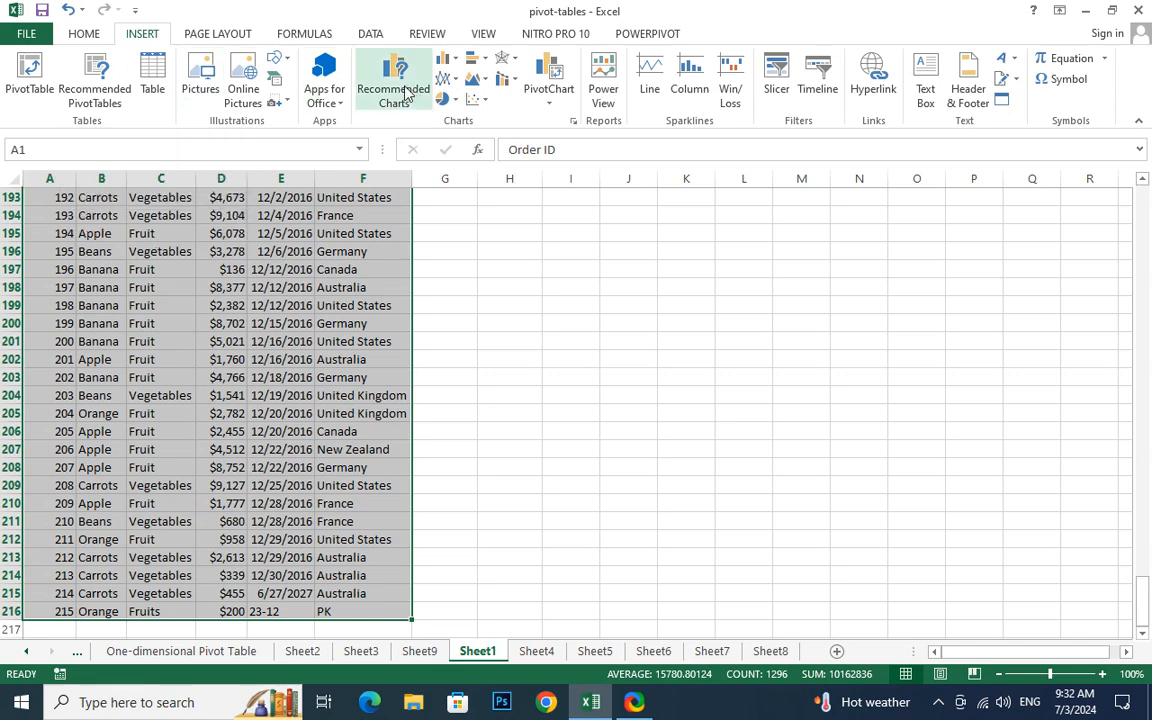
pyautogui.click(551, 100)
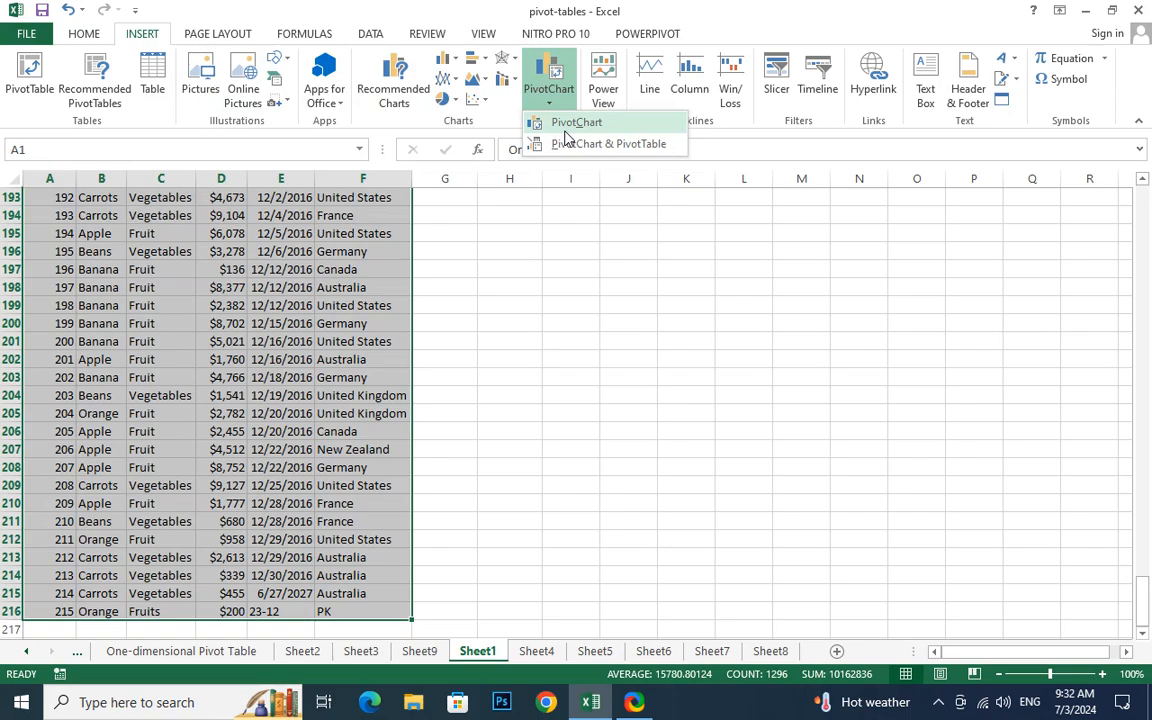
pyautogui.click(566, 124)
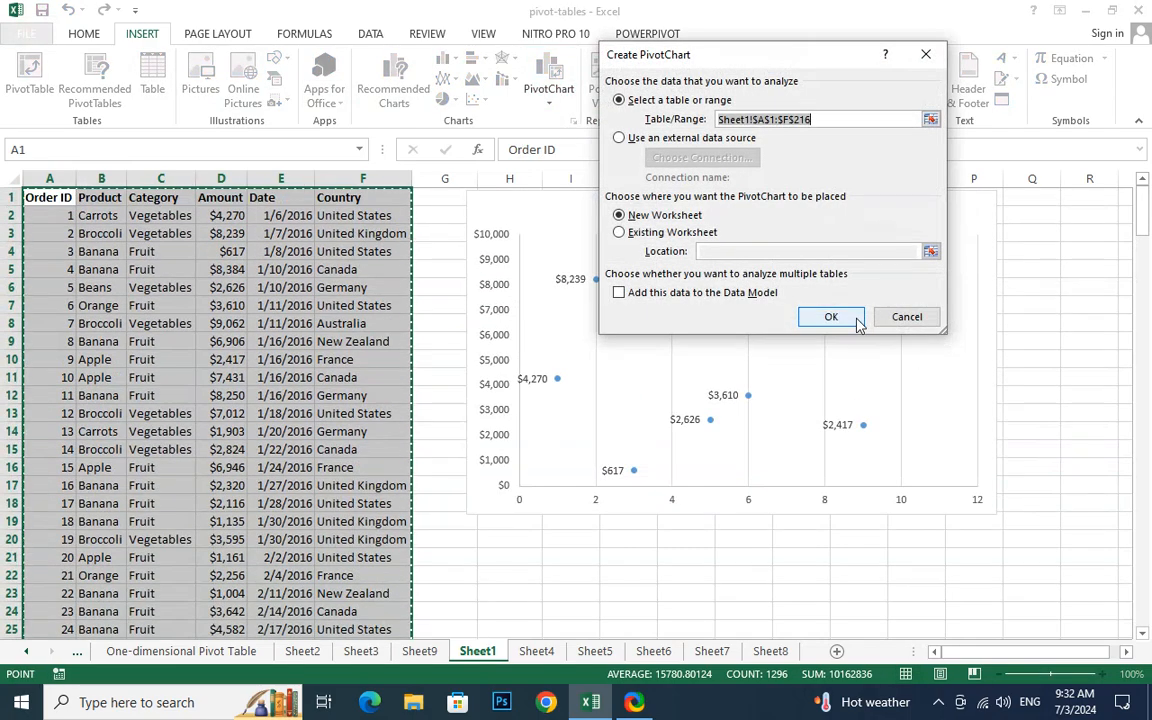
pyautogui.click(853, 318)
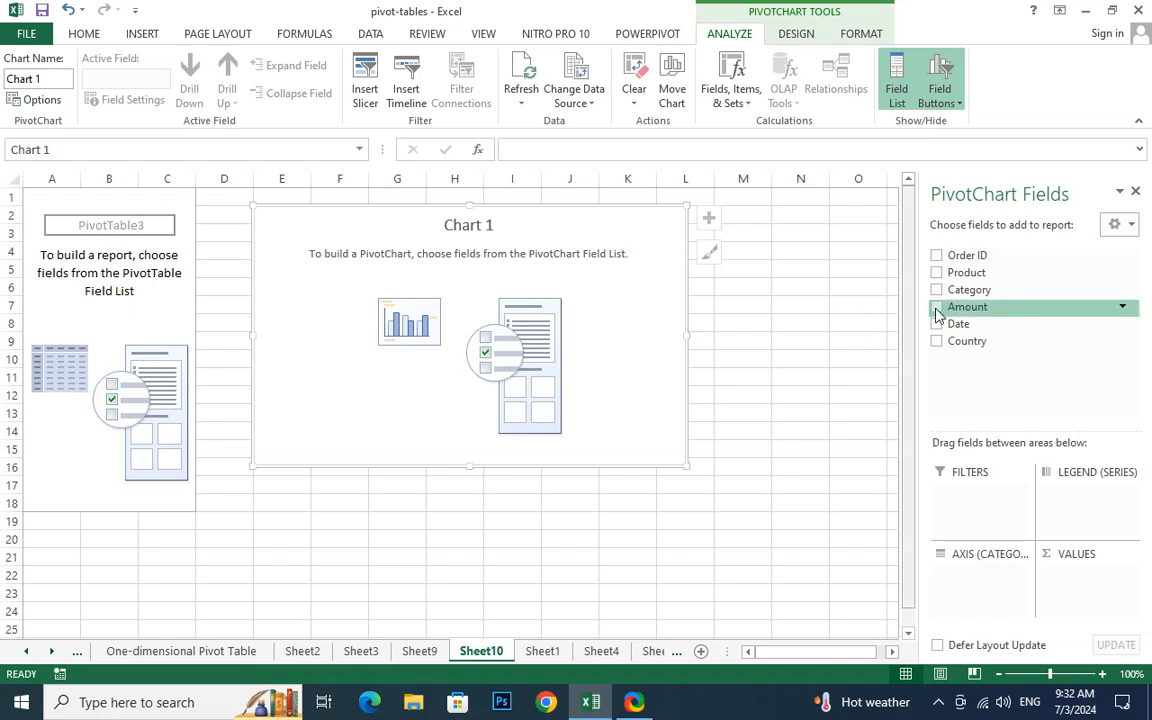
# Build the PivotChart with Sum of Amount as values, Product as axis categories and Category as legend series, leaving Order ID out.
pyautogui.click(941, 263)
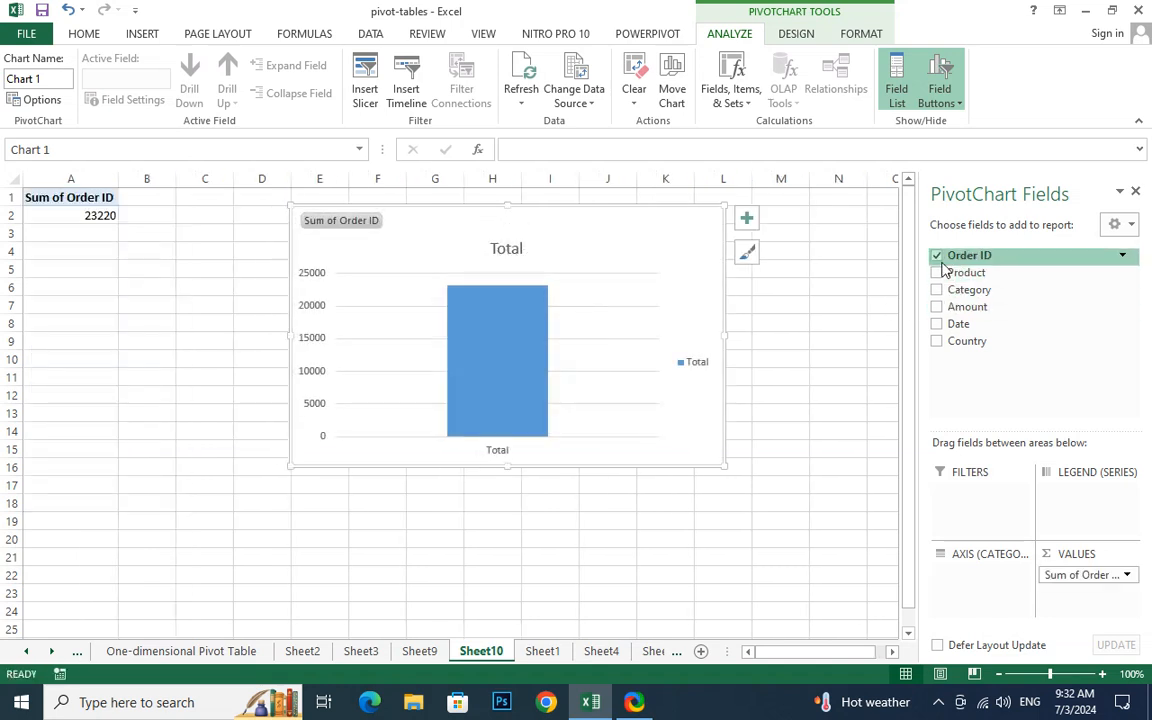
pyautogui.click(940, 309)
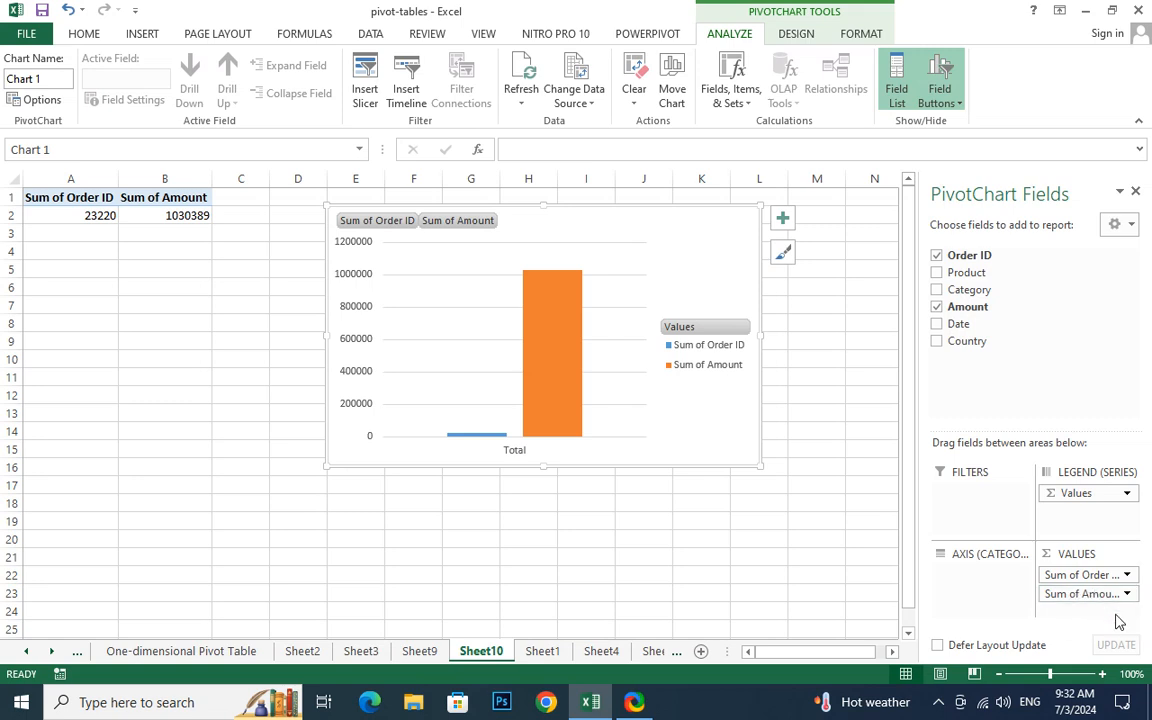
pyautogui.click(1113, 578)
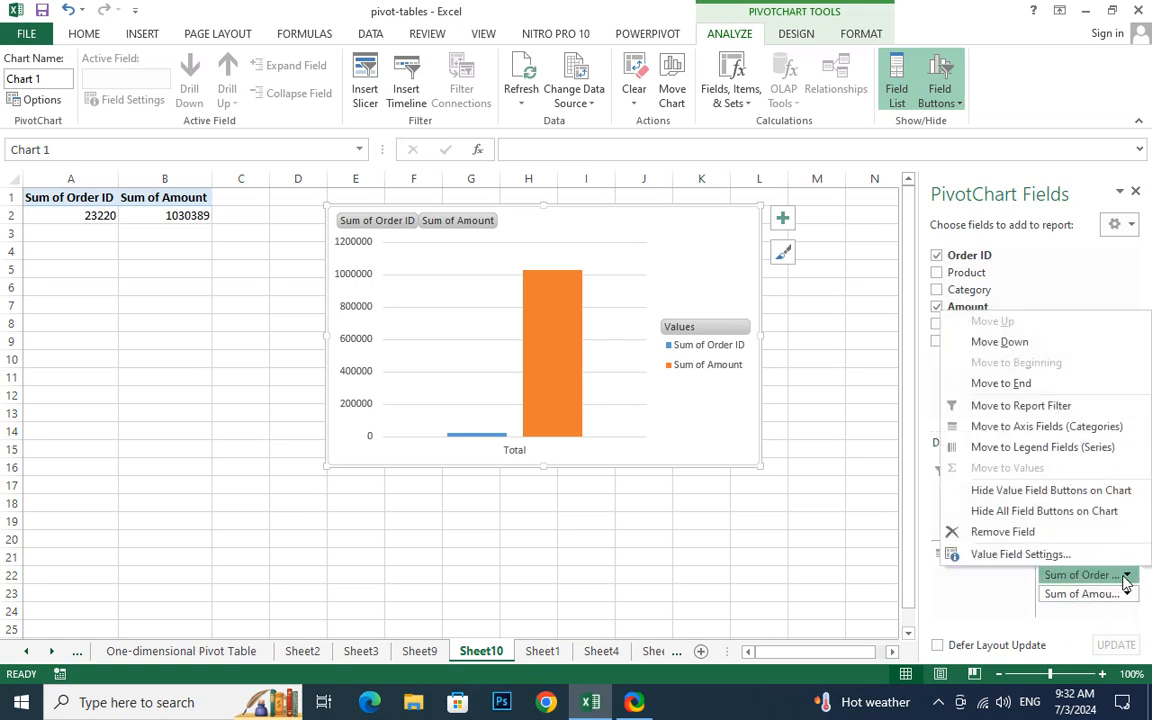
pyautogui.click(1023, 533)
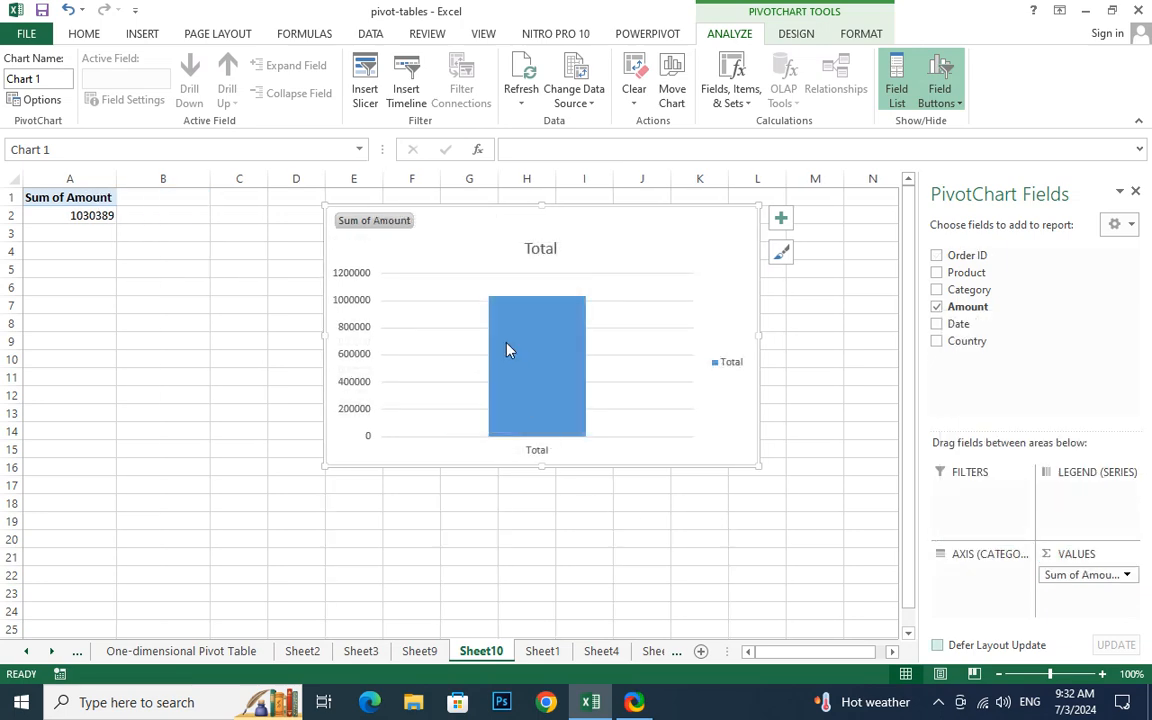
pyautogui.moveTo(959, 275); pyautogui.dragTo(951, 575)
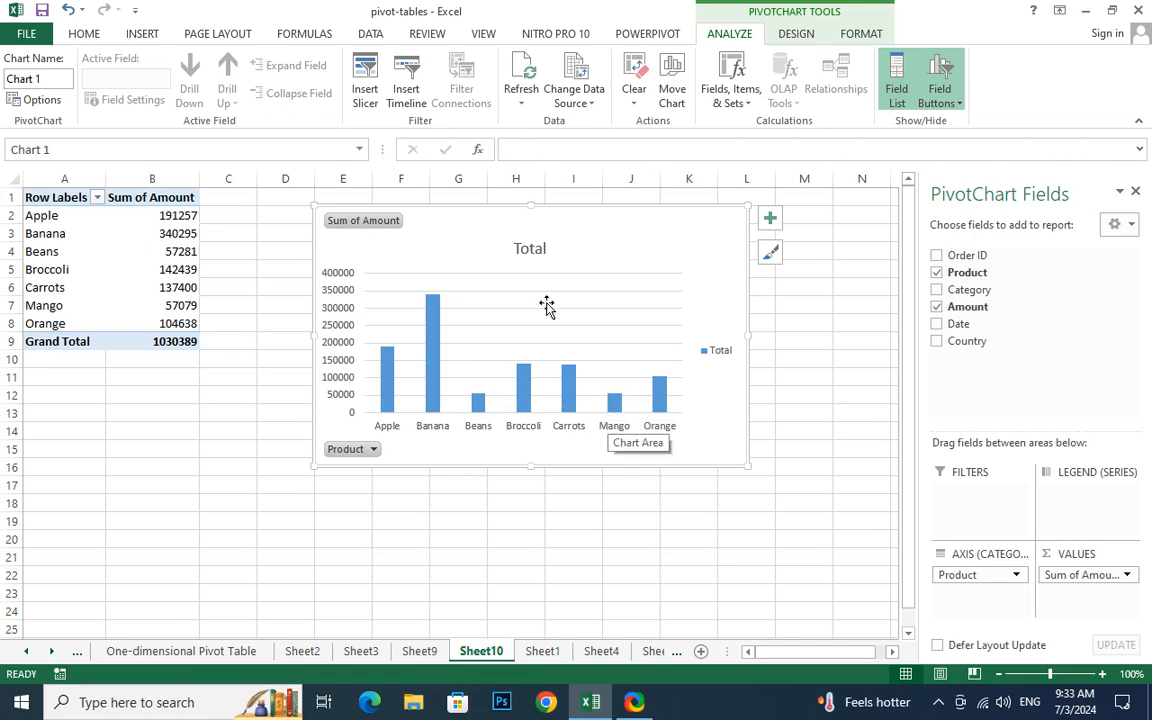
pyautogui.moveTo(959, 289); pyautogui.dragTo(1105, 496)
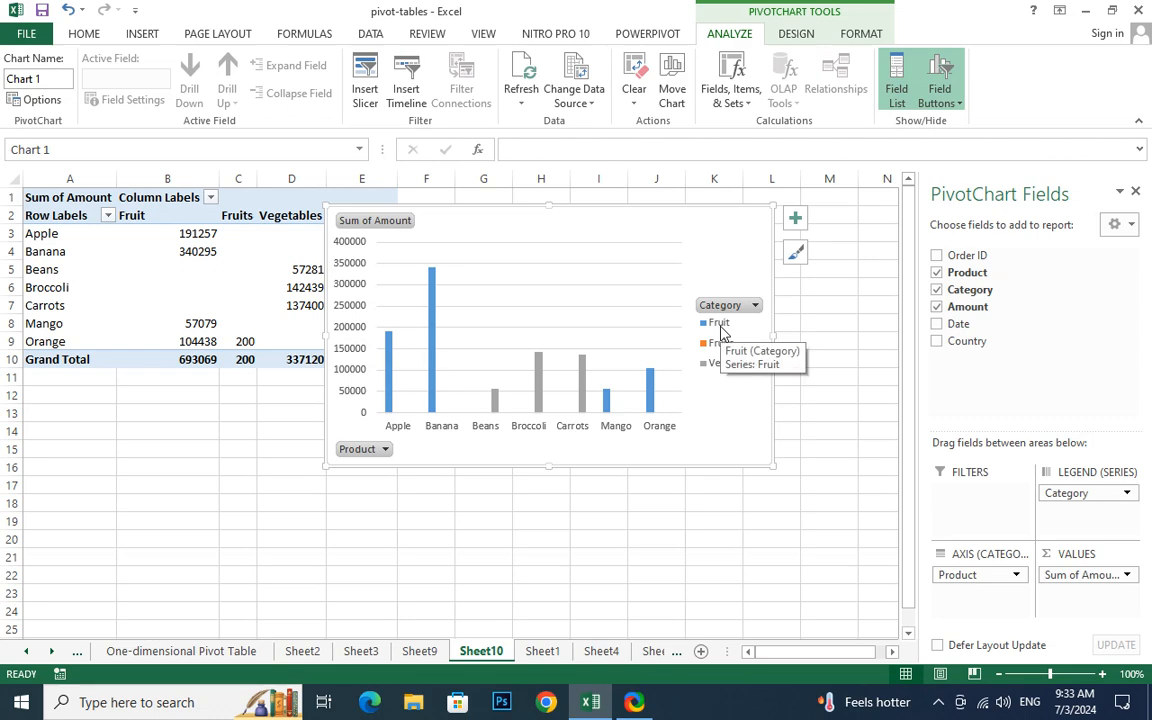
# Correct the category of order 215 in cell C216 on Sheet1 to Fruit.
pyautogui.click(426, 651)
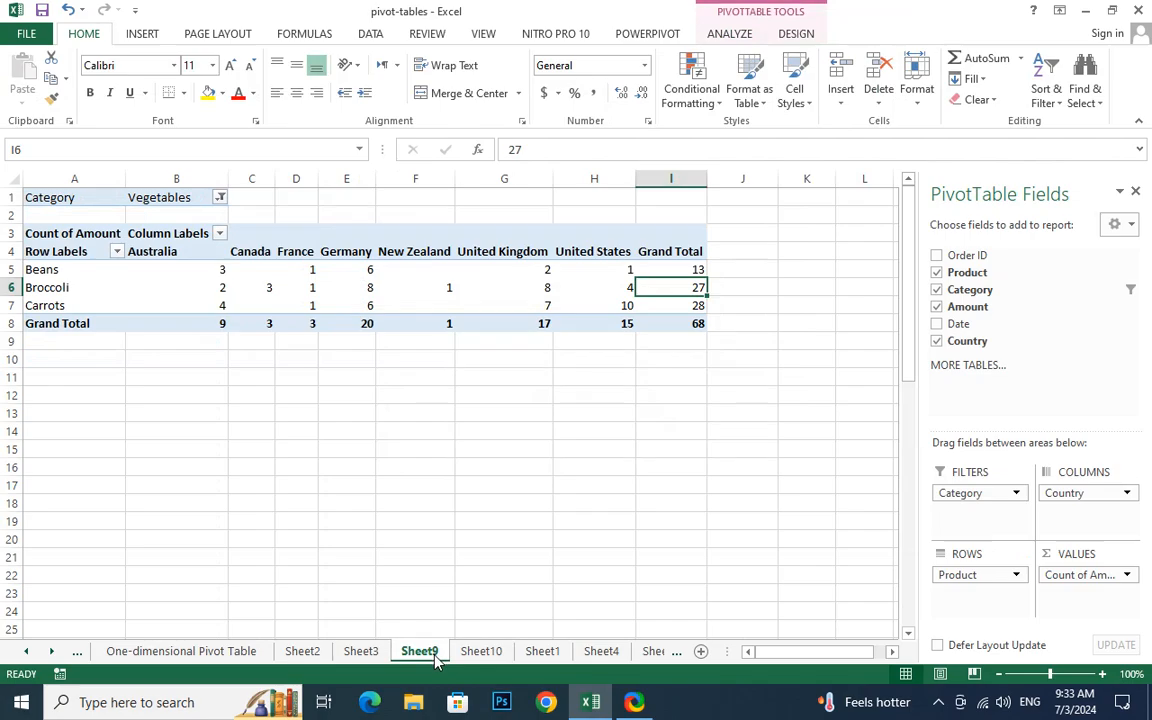
pyautogui.click(481, 651)
pyautogui.click(544, 652)
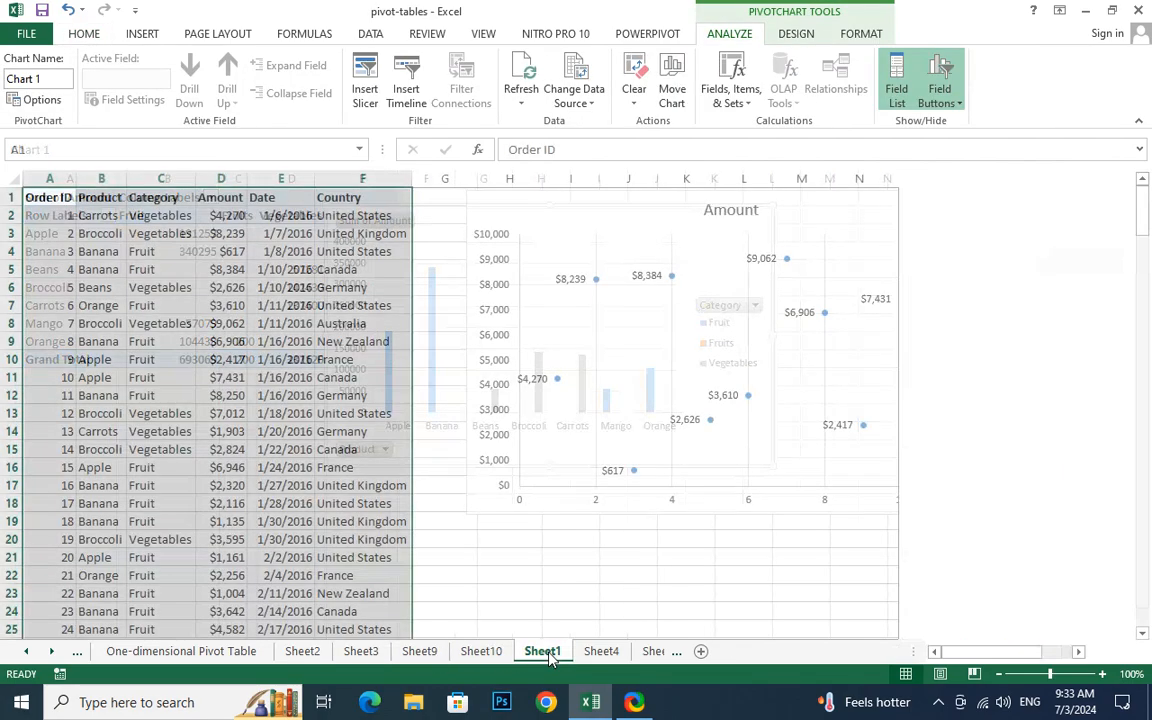
pyautogui.scroll(-19, 226, 476)
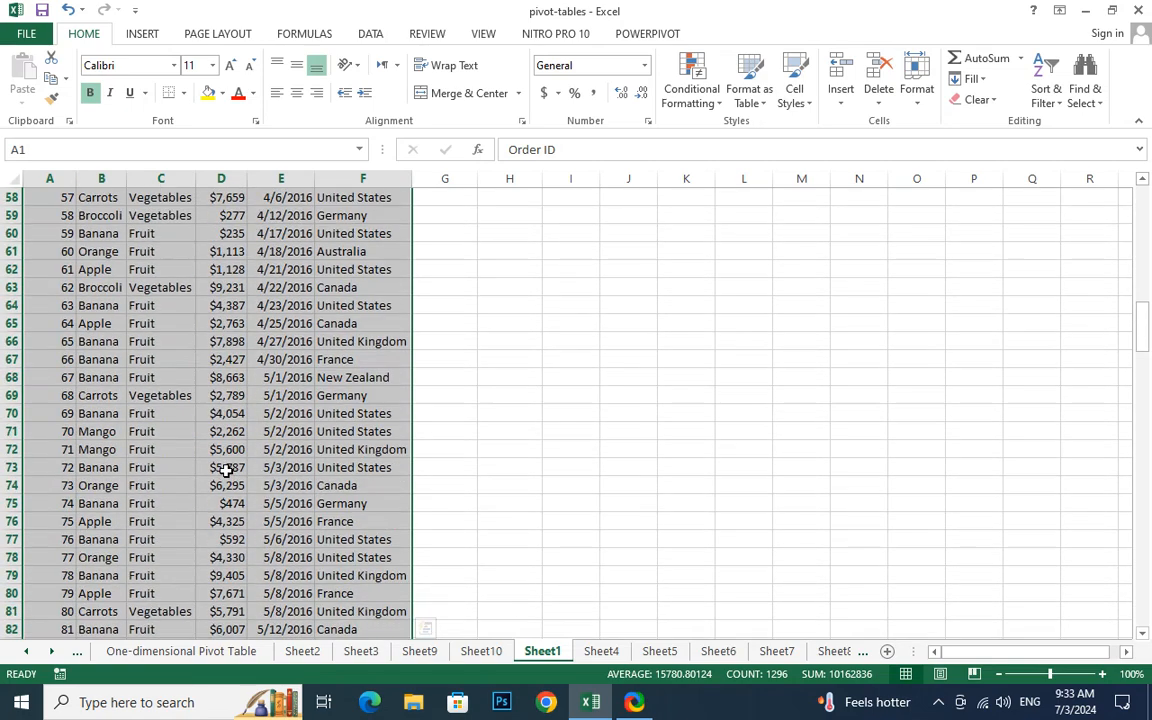
pyautogui.scroll(-20, 226, 470)
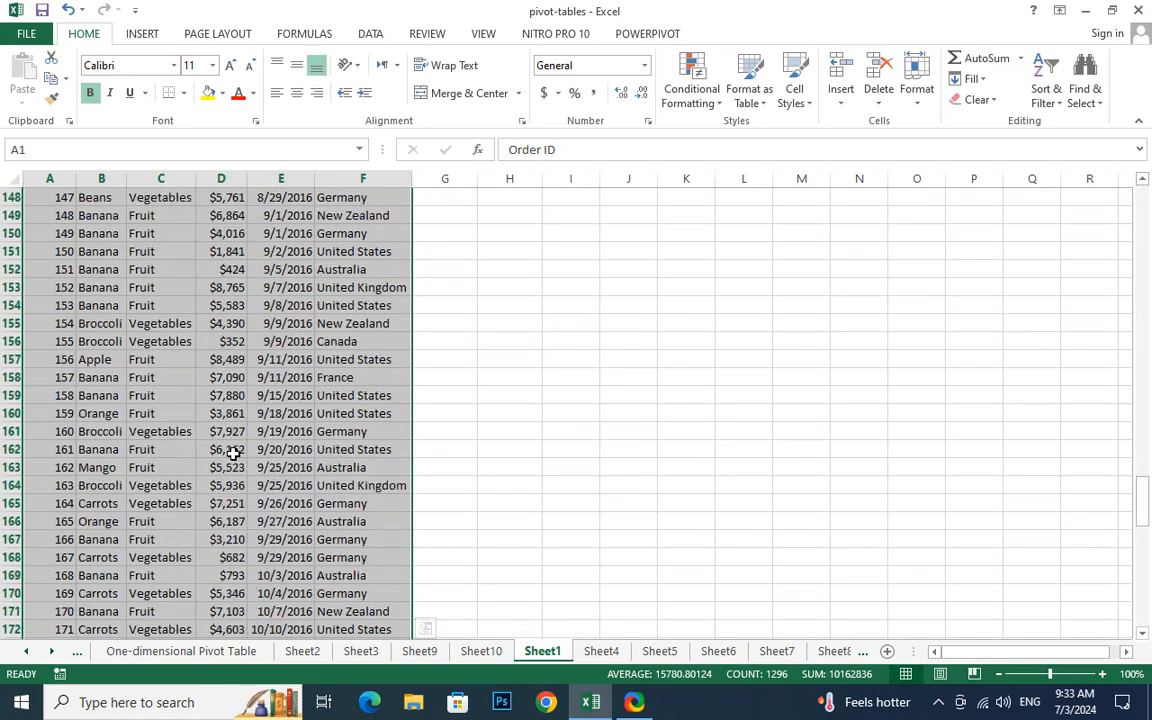
pyautogui.scroll(-2, 231, 447)
pyautogui.moveTo(1139, 535); pyautogui.dragTo(1141, 595)
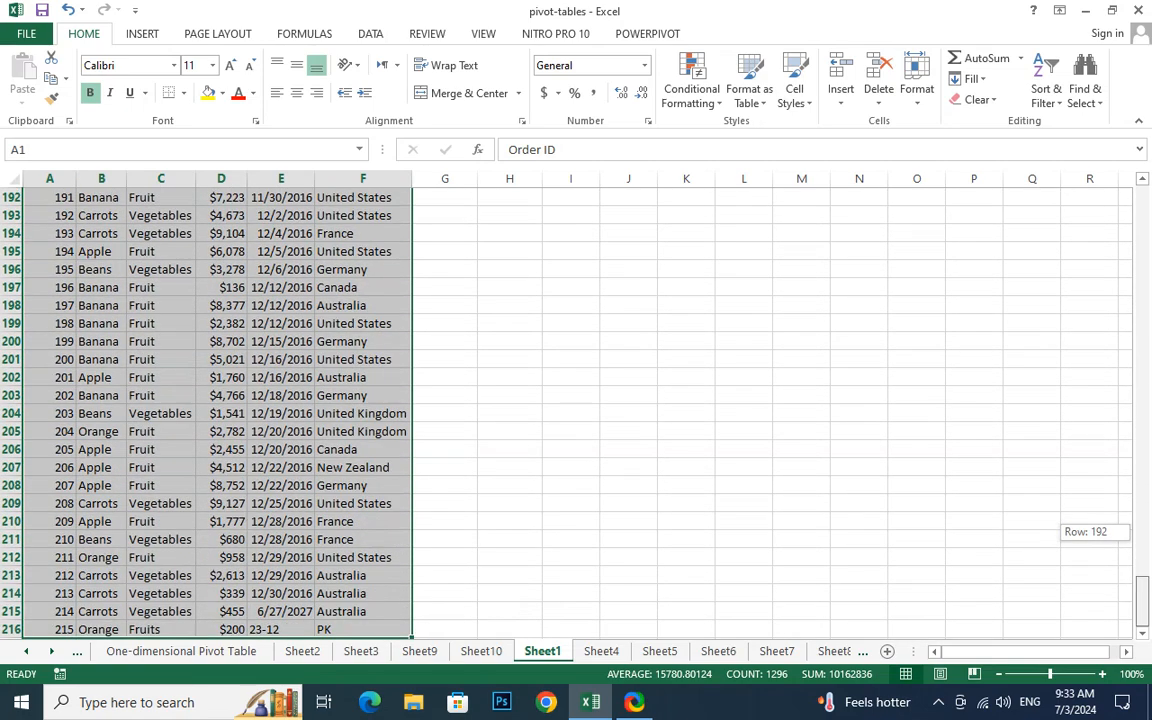
pyautogui.doubleClick(158, 628)
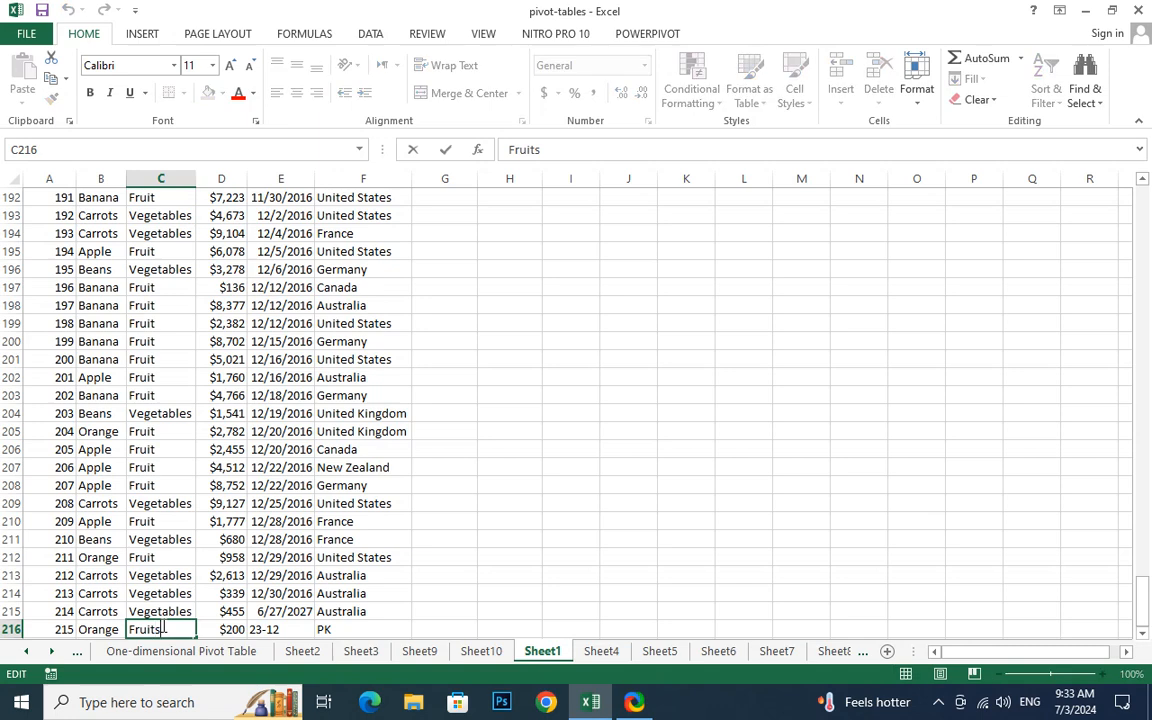
pyautogui.press('BackSpace')
pyautogui.press('Return')
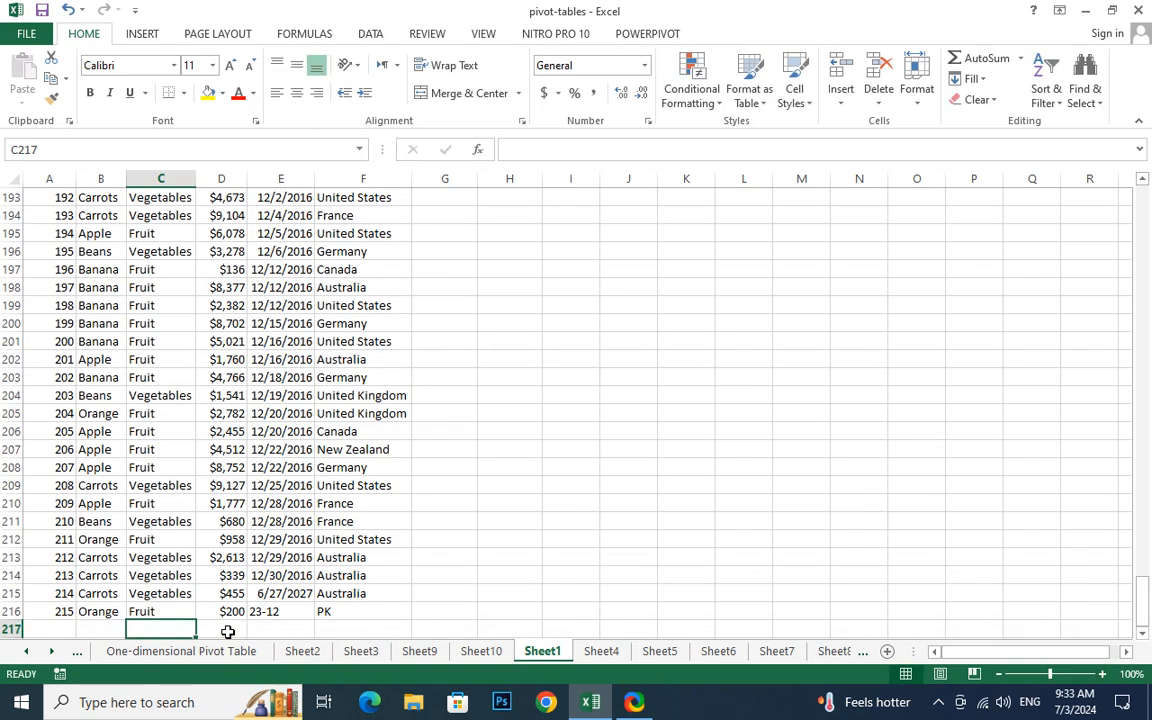
# Refresh the PivotChart data on Sheet10 and move the chart over columns B to H.
pyautogui.click(481, 652)
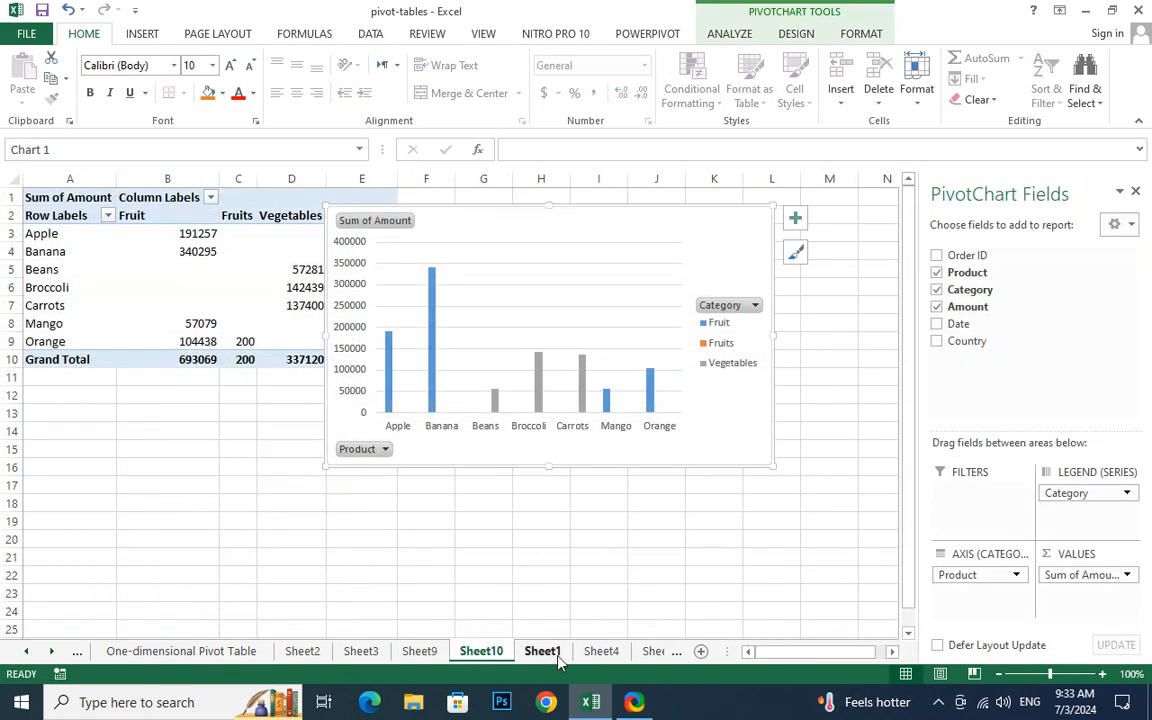
pyautogui.click(556, 658)
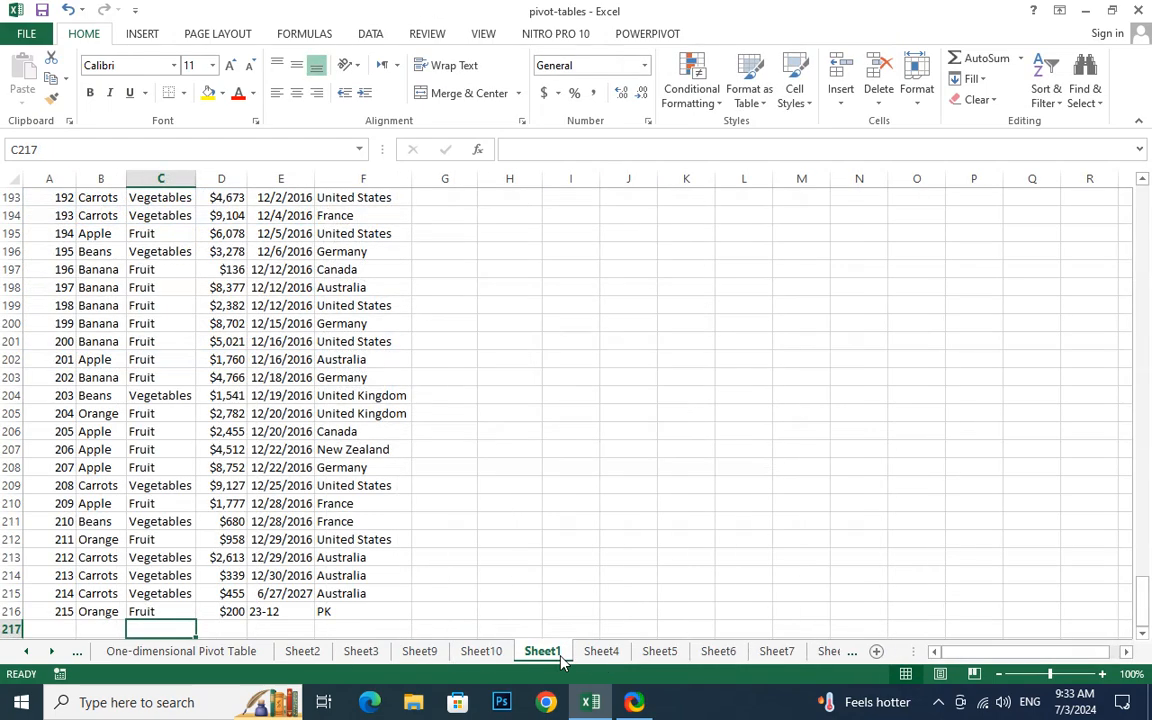
pyautogui.click(503, 655)
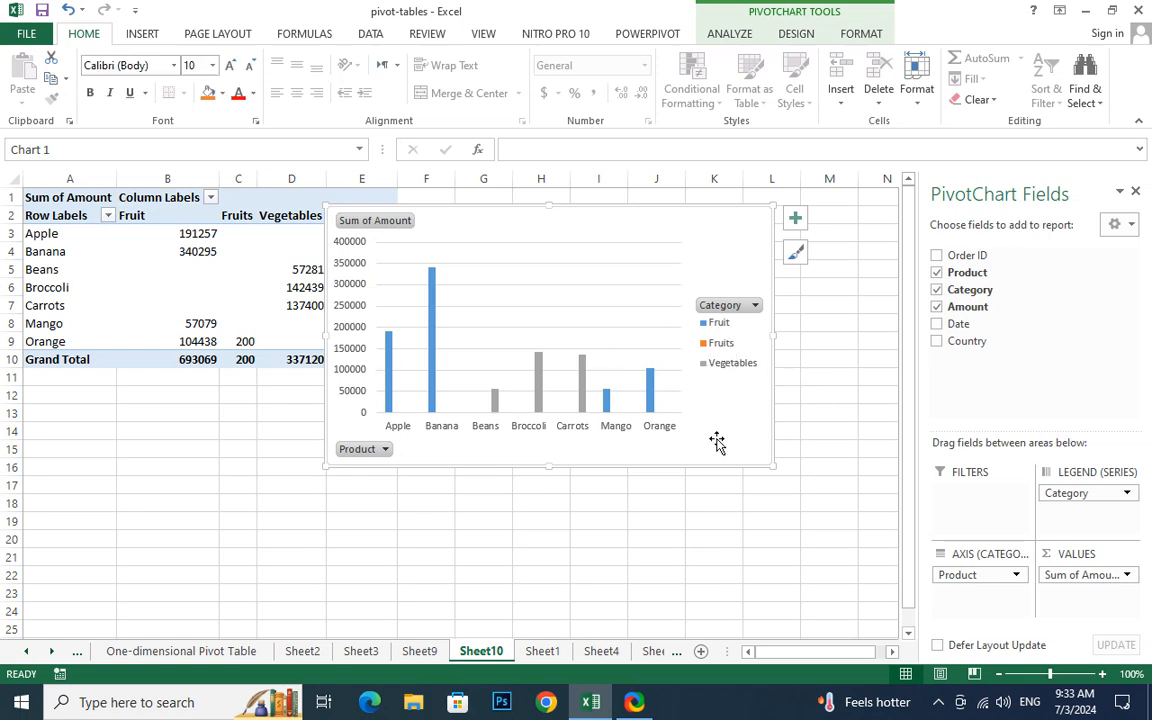
pyautogui.click(740, 36)
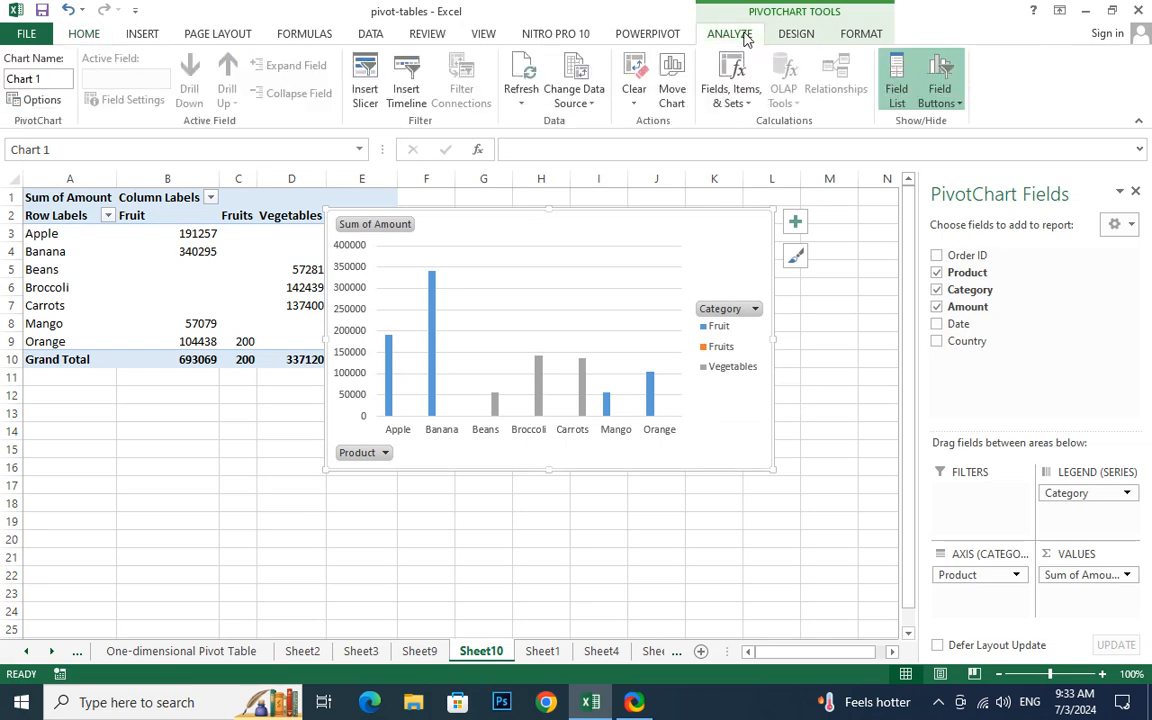
pyautogui.click(522, 77)
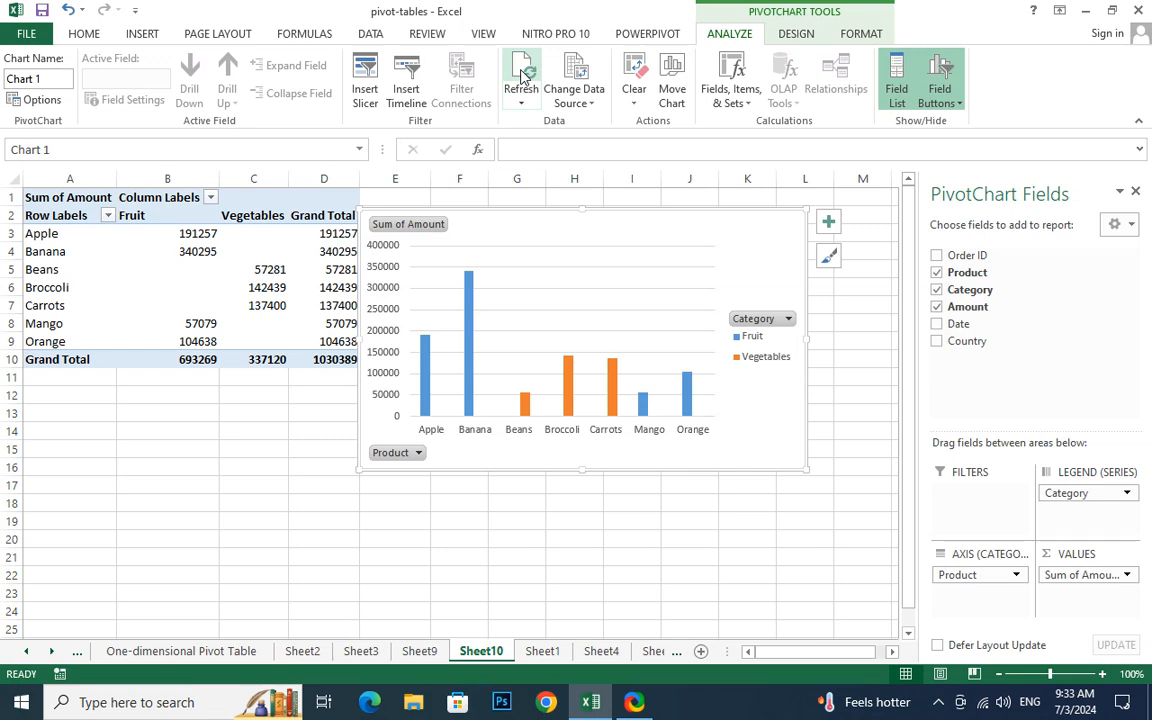
pyautogui.moveTo(627, 231)
pyautogui.mouseDown()
pyautogui.moveTo(602, 344)
pyautogui.moveTo(531, 355)
pyautogui.moveTo(585, 267)
pyautogui.moveTo(548, 234)
pyautogui.moveTo(533, 244)
pyautogui.moveTo(508, 316)
pyautogui.moveTo(509, 283)
pyautogui.moveTo(589, 324)
pyautogui.moveTo(534, 220)
pyautogui.moveTo(527, 233)
pyautogui.moveTo(437, 249)
pyautogui.moveTo(422, 234)
pyautogui.mouseUp()
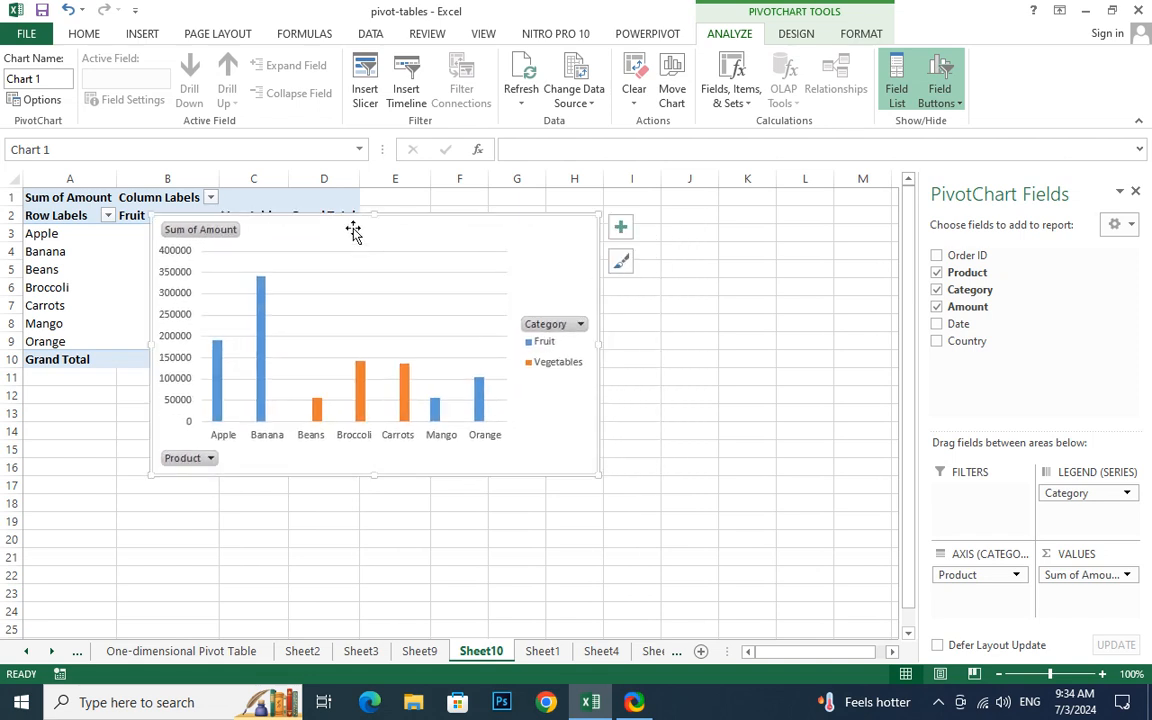
# Try to insert a timeline for the PivotChart.
pyautogui.click(407, 83)
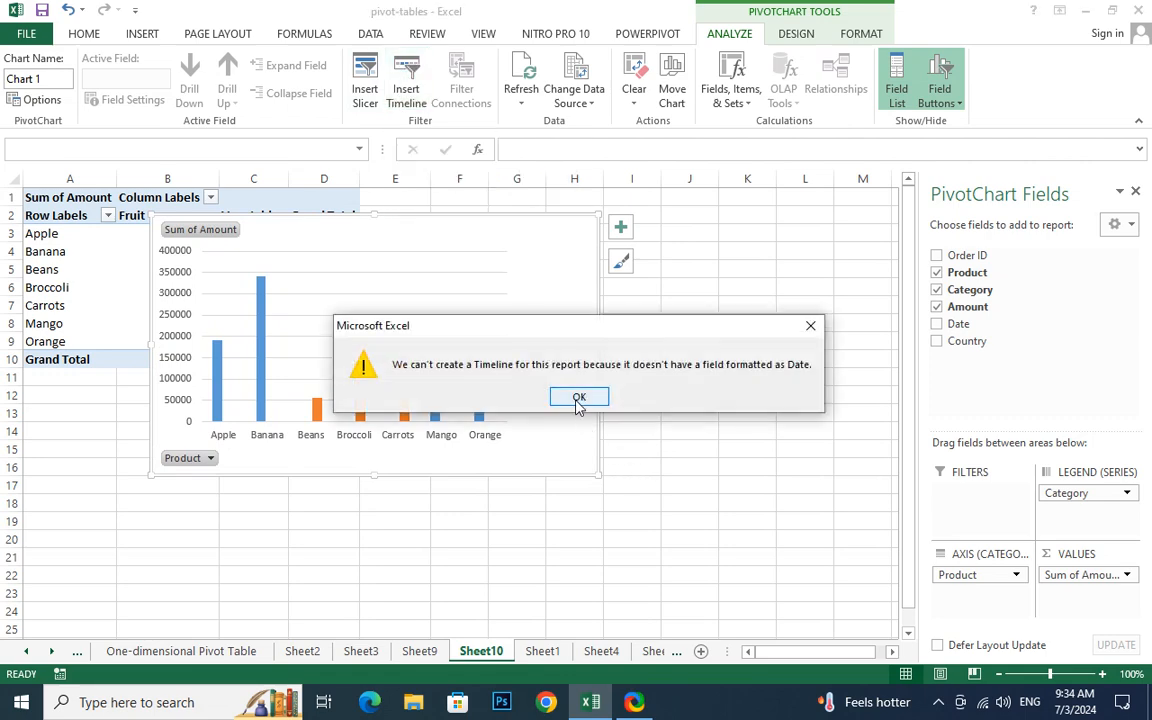
pyautogui.click(578, 398)
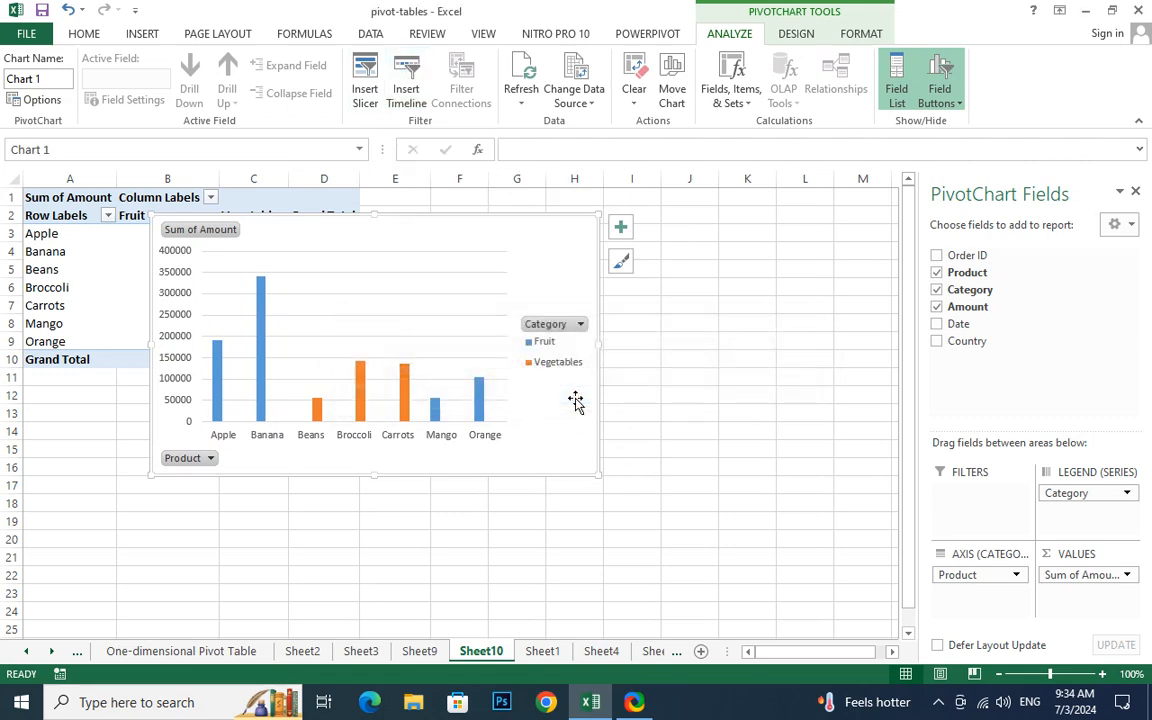
# Insert a Country slicer for the PivotChart and place it beside the chart, over columns I to L.
pyautogui.click(365, 88)
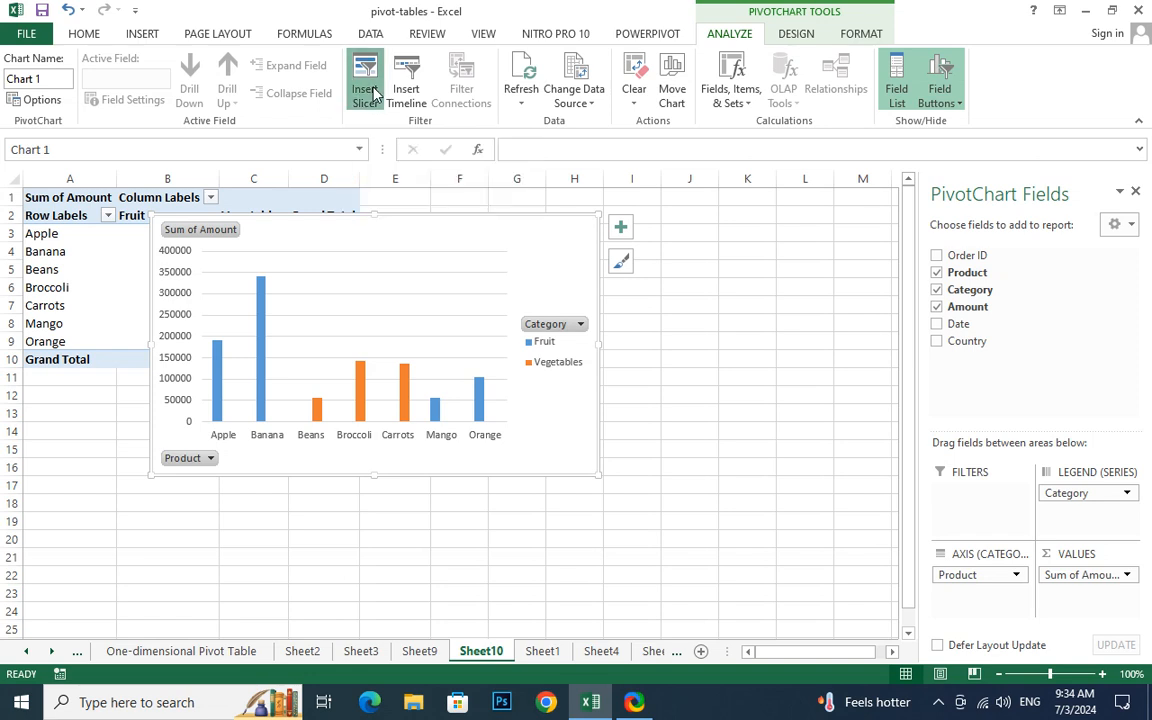
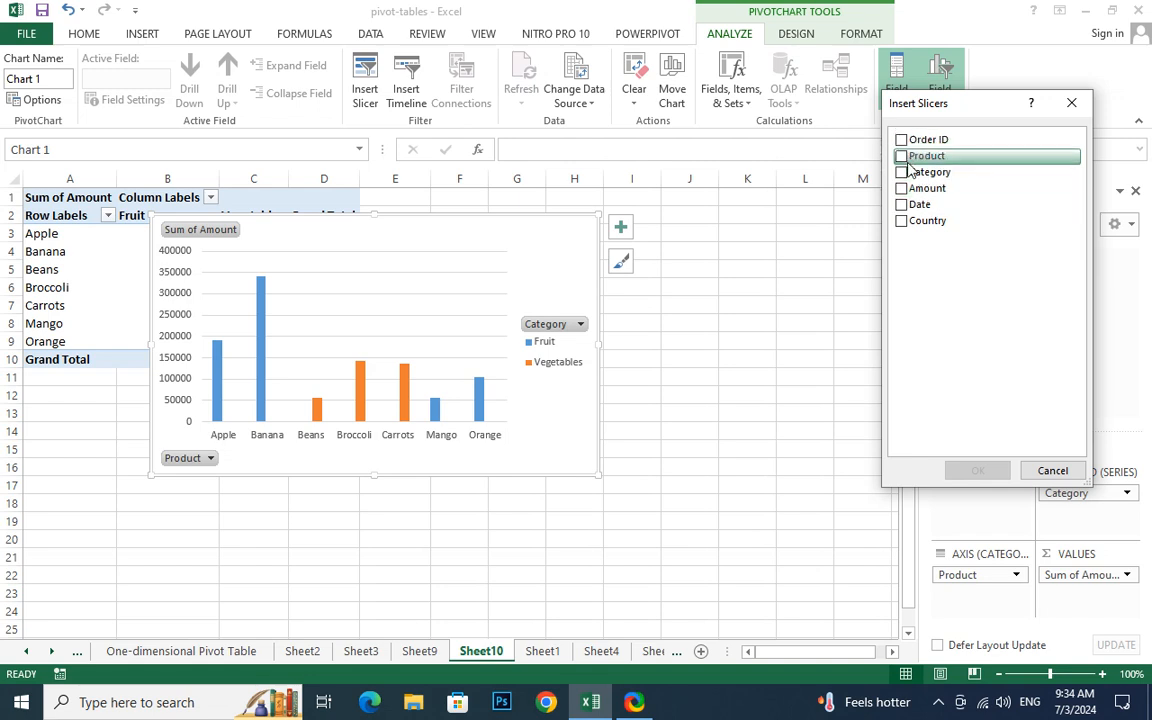
pyautogui.click(901, 221)
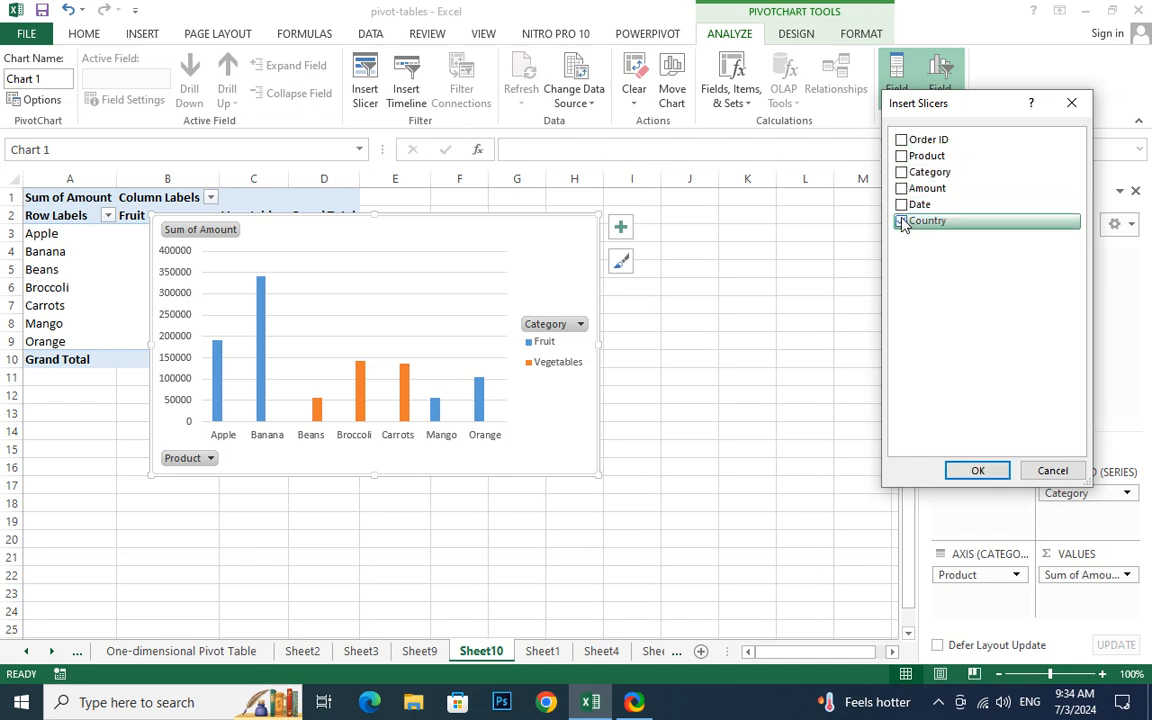
pyautogui.click(978, 471)
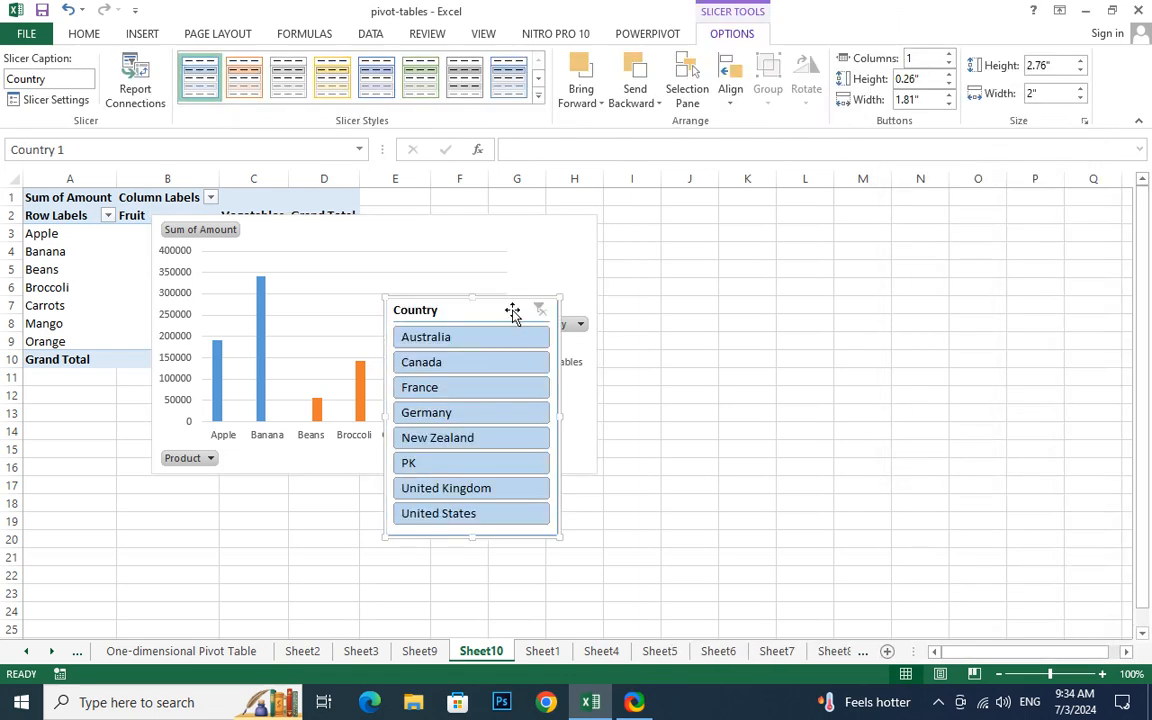
pyautogui.moveTo(516, 309); pyautogui.dragTo(753, 200)
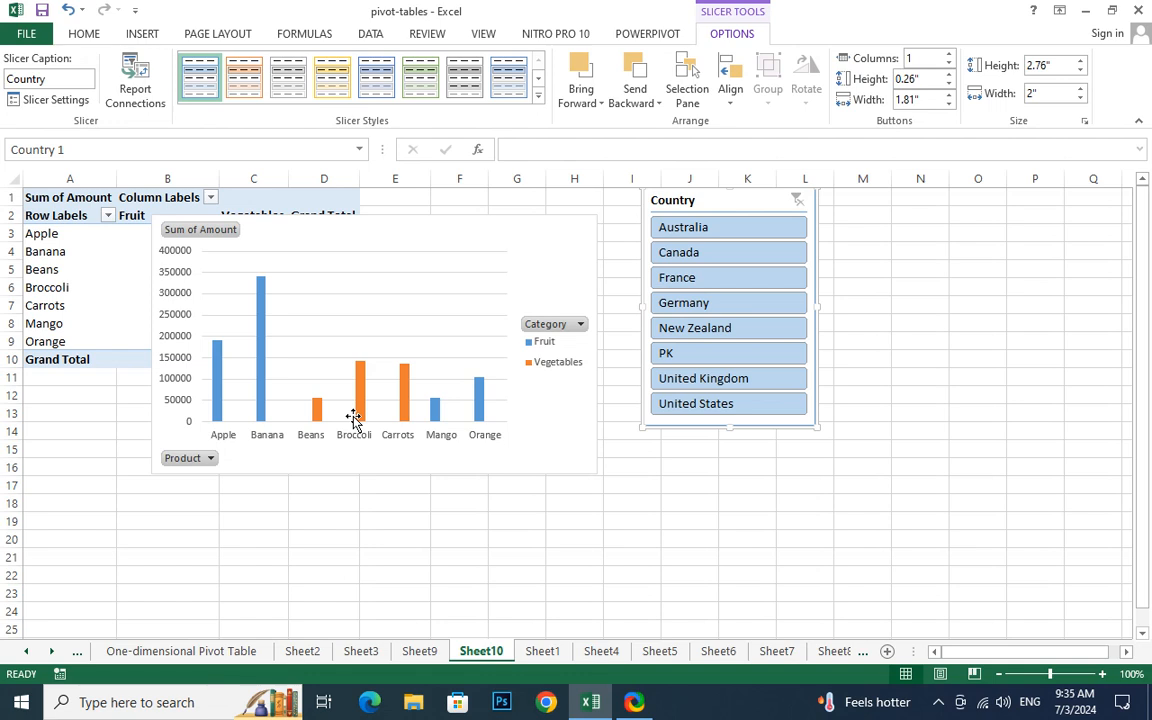
# Filter the PivotChart through the Country slicer by Australia, Canada, France, Germany, New Zealand and PK in turn.
pyautogui.click(694, 230)
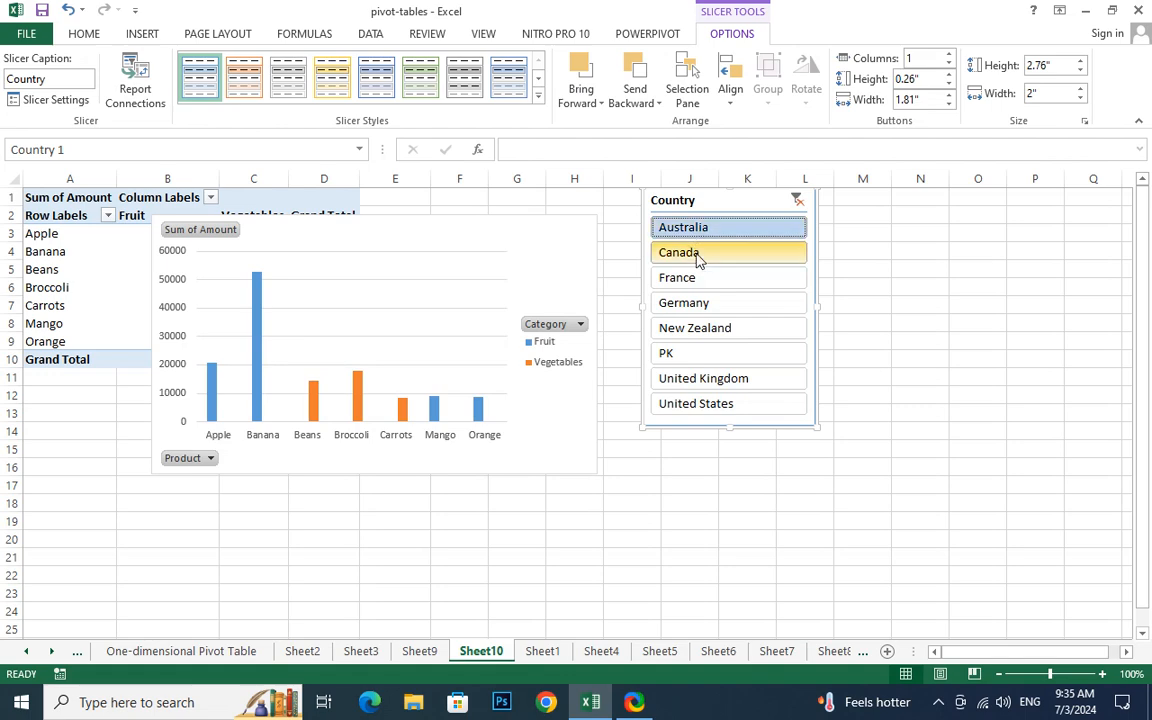
pyautogui.click(695, 254)
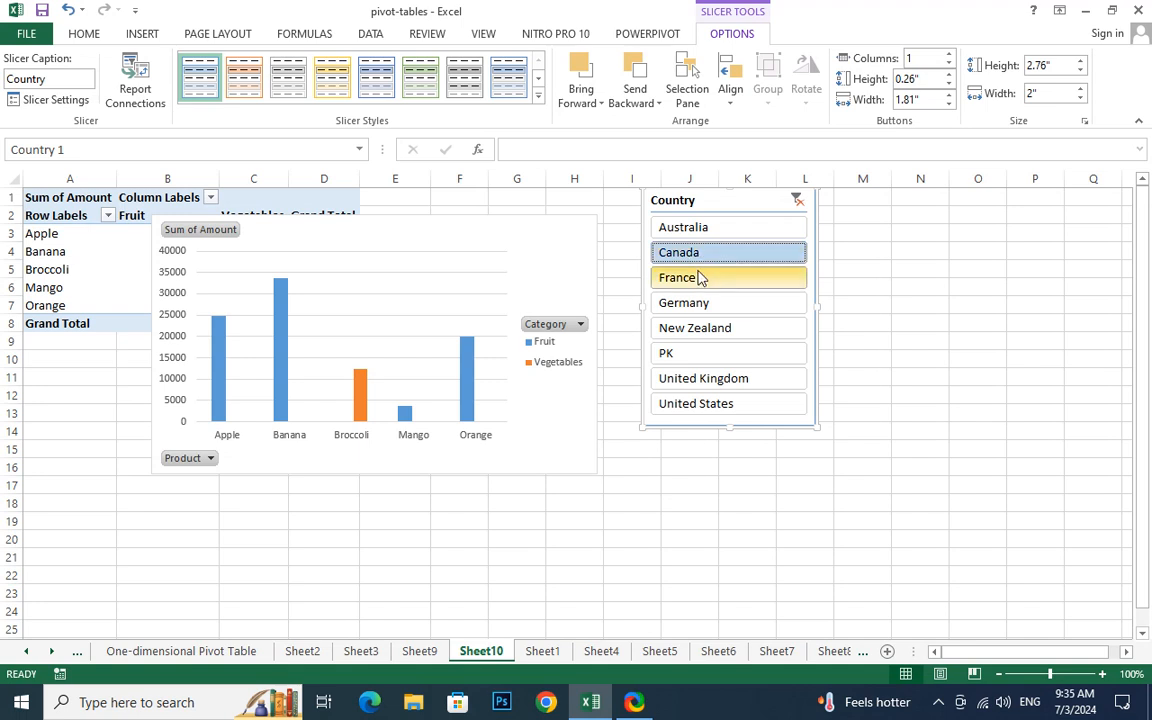
pyautogui.click(697, 277)
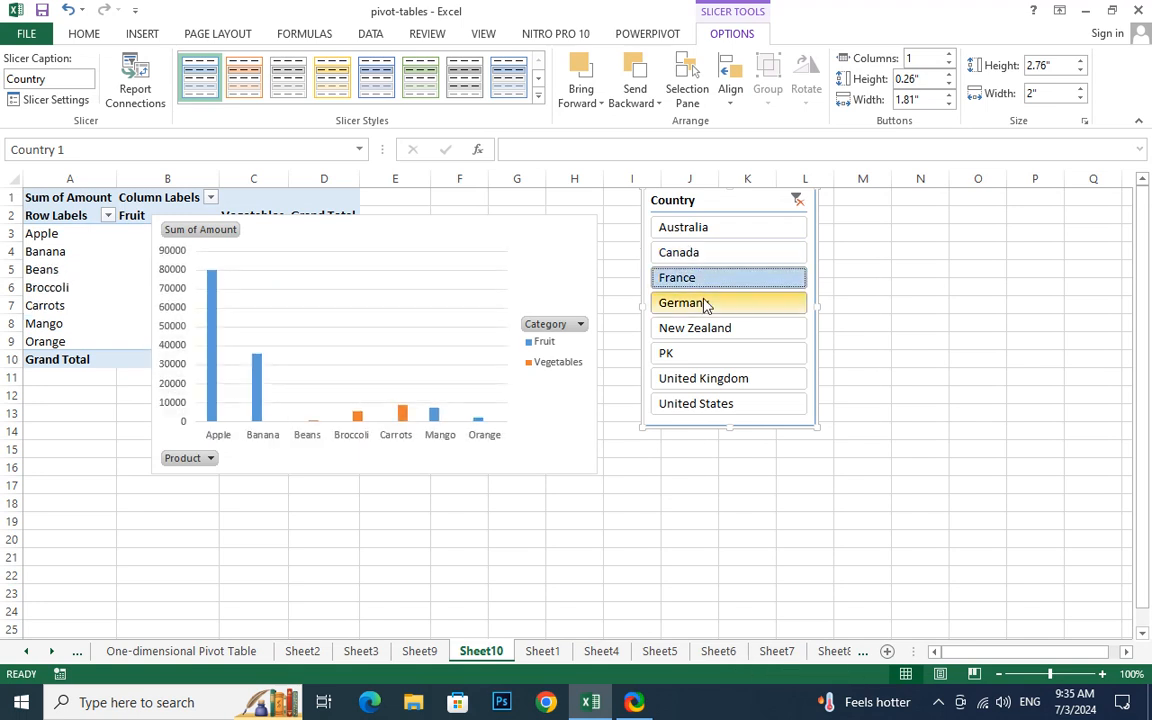
pyautogui.click(706, 304)
pyautogui.click(705, 332)
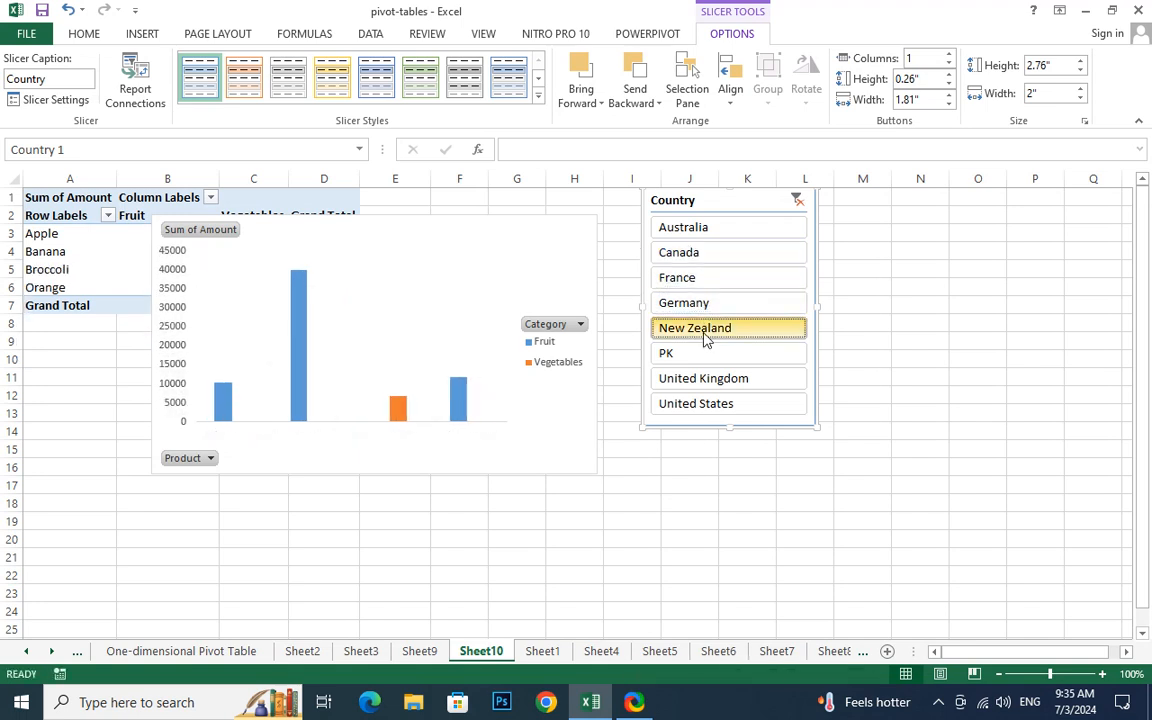
pyautogui.click(699, 356)
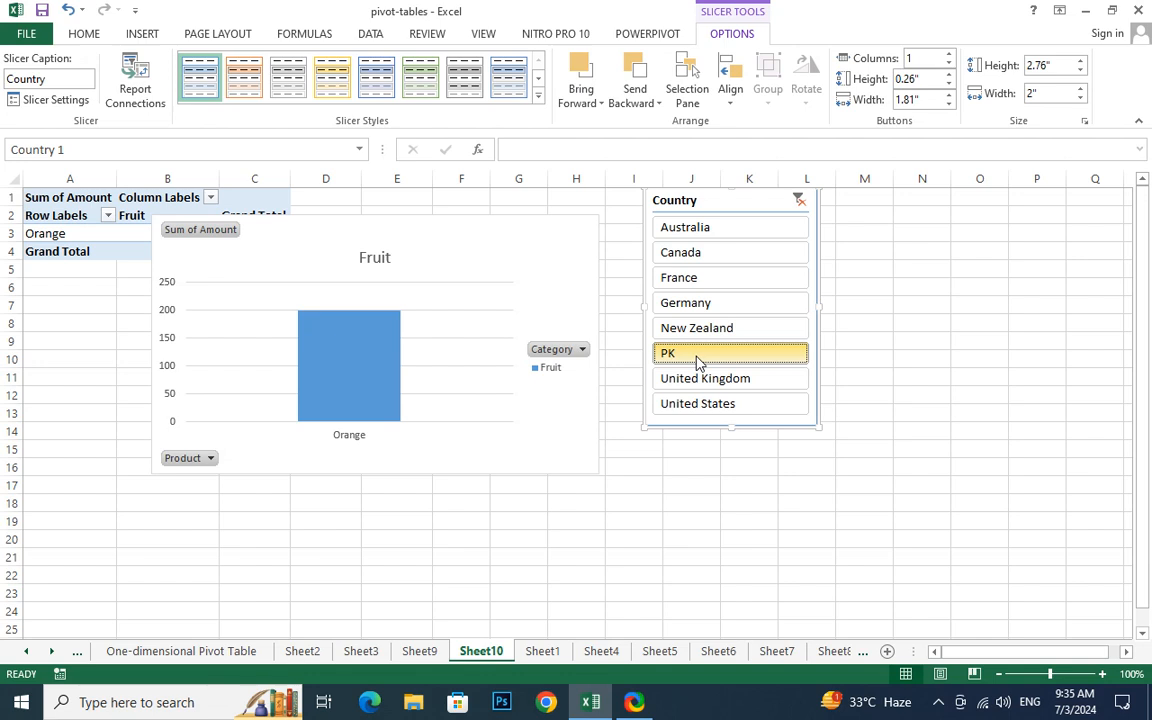
# Filter the PivotChart by United Kingdom, then by United States, and move the Country slicer right next to the chart.
pyautogui.click(693, 390)
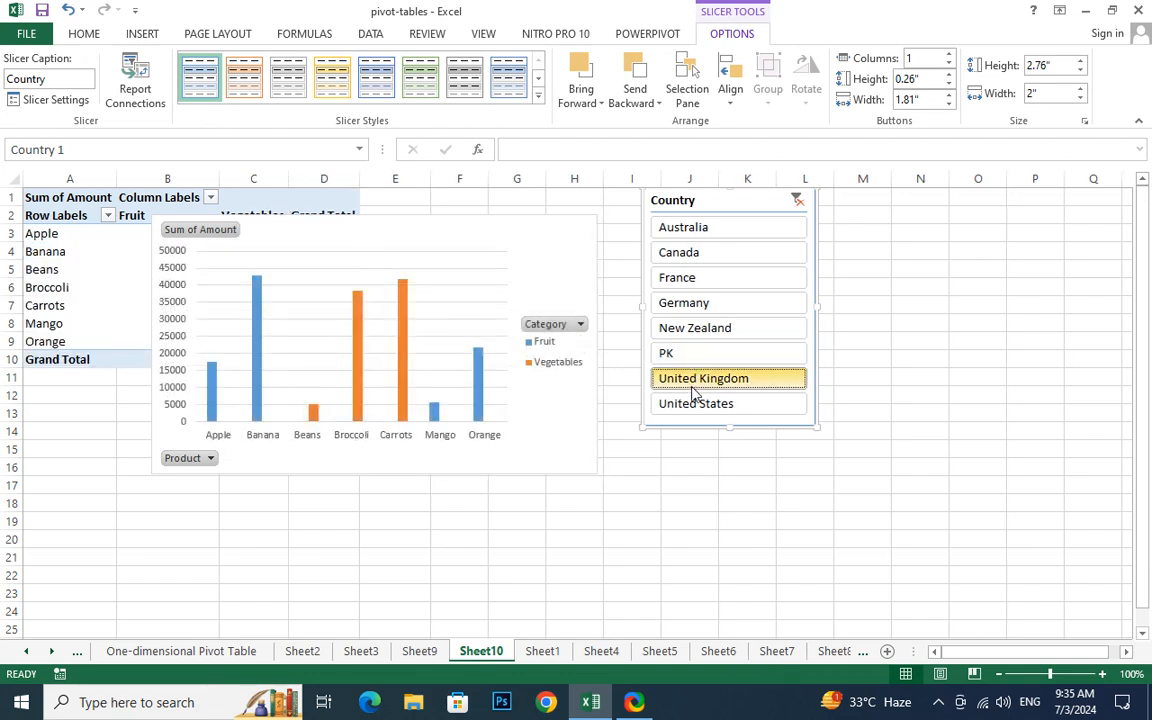
pyautogui.click(697, 406)
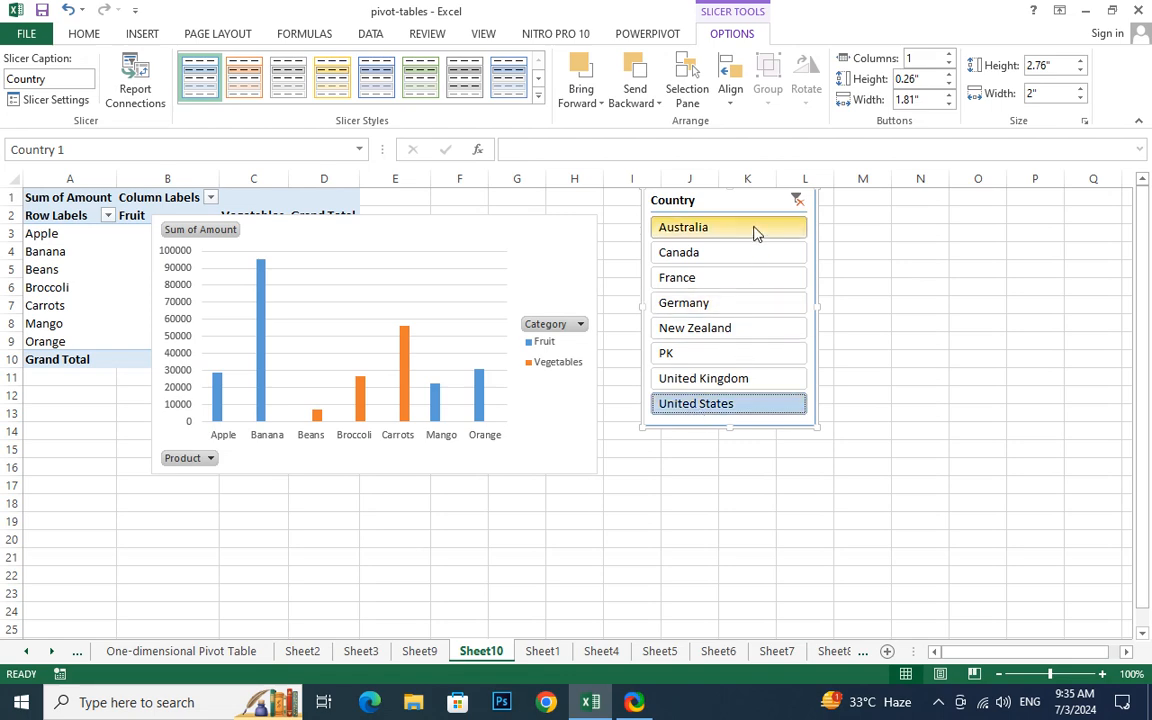
pyautogui.moveTo(740, 205); pyautogui.dragTo(703, 234)
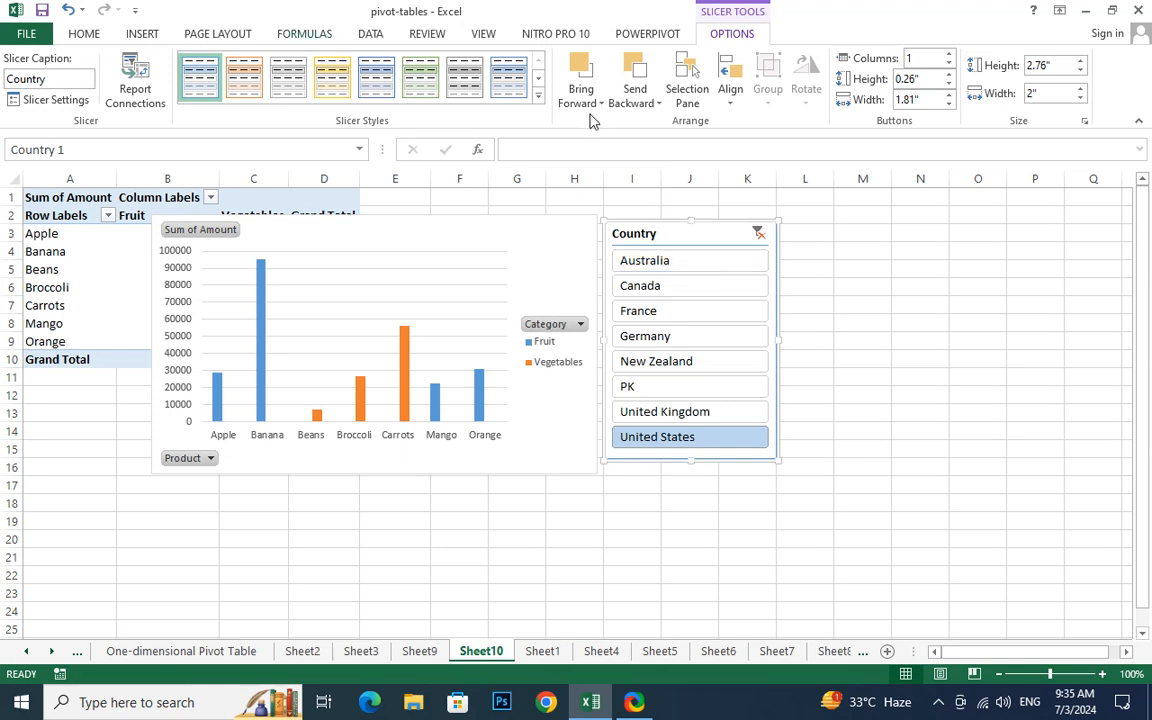
# Insert a Date slicer for the PivotChart and place it beside the Country slicer, over columns L to N.
pyautogui.click(462, 296)
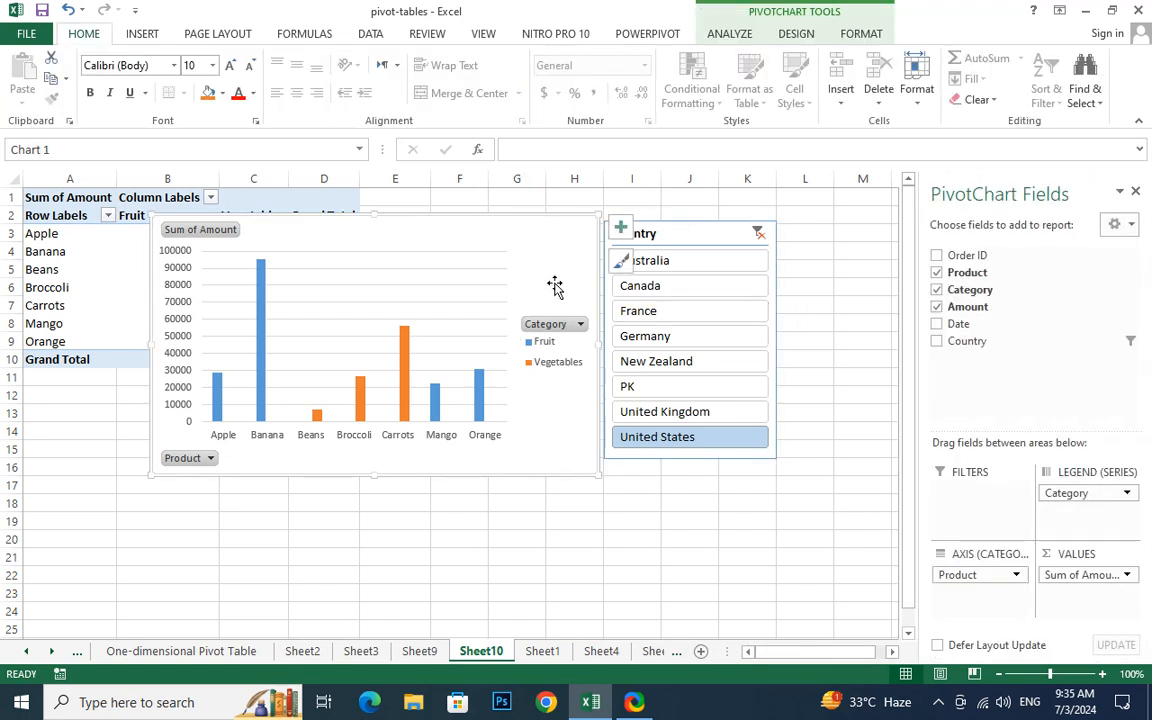
pyautogui.click(735, 34)
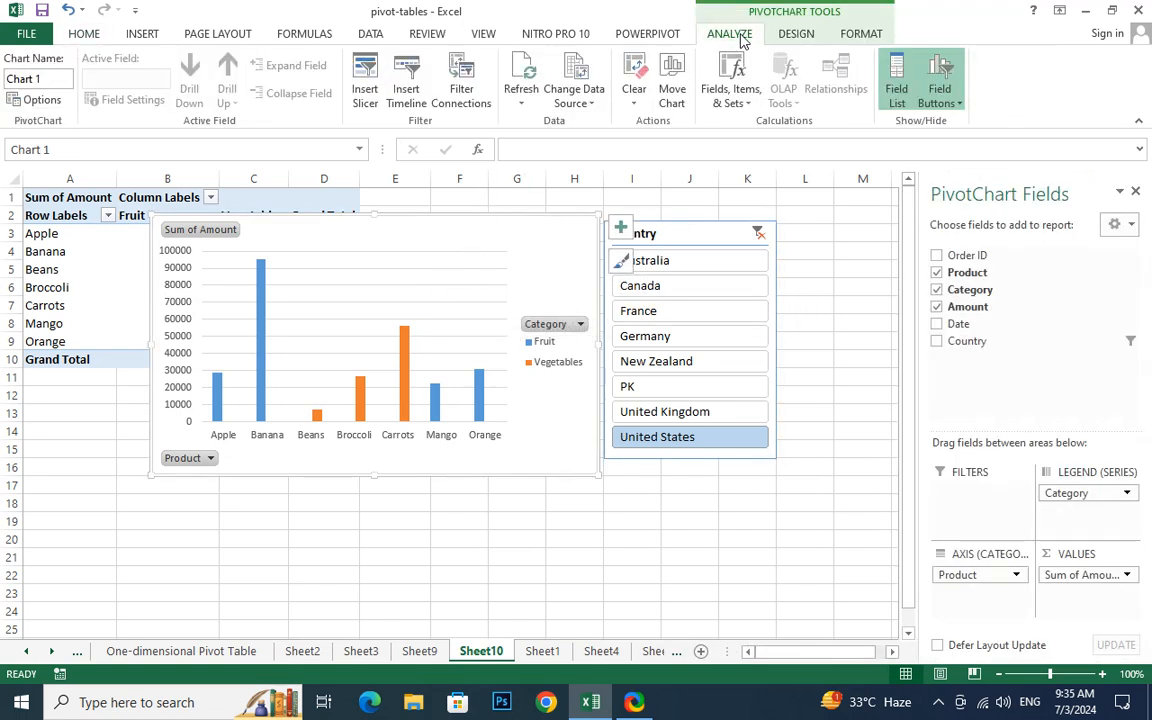
pyautogui.click(364, 76)
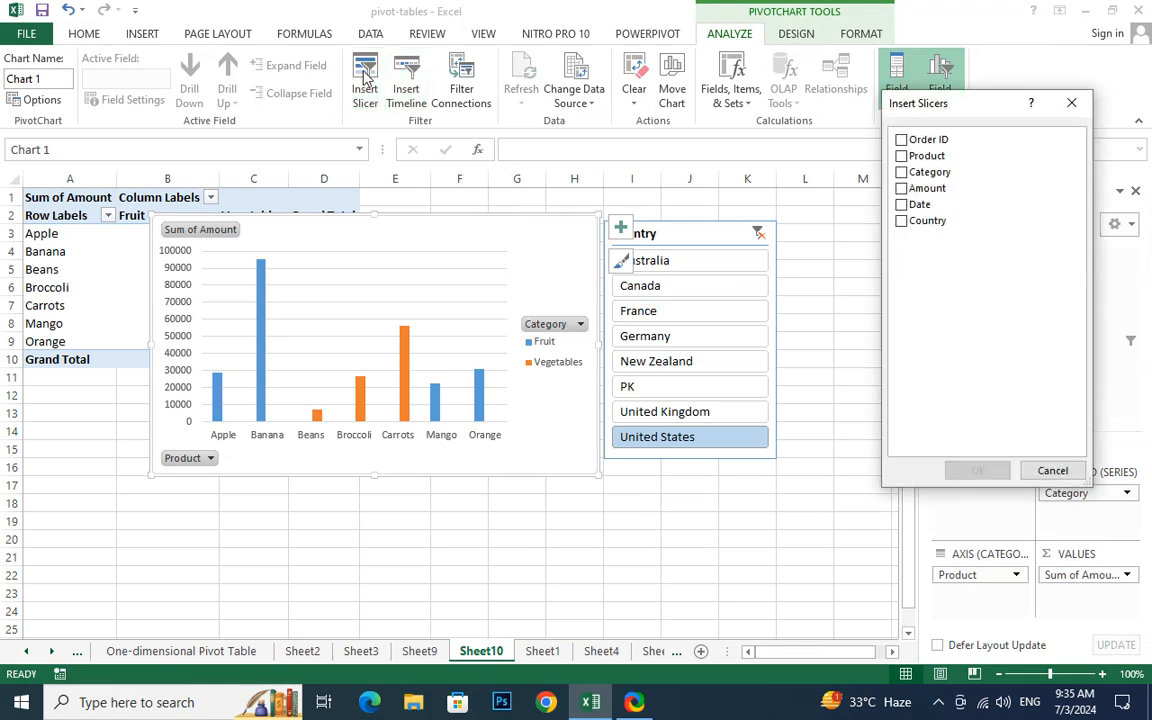
pyautogui.click(902, 206)
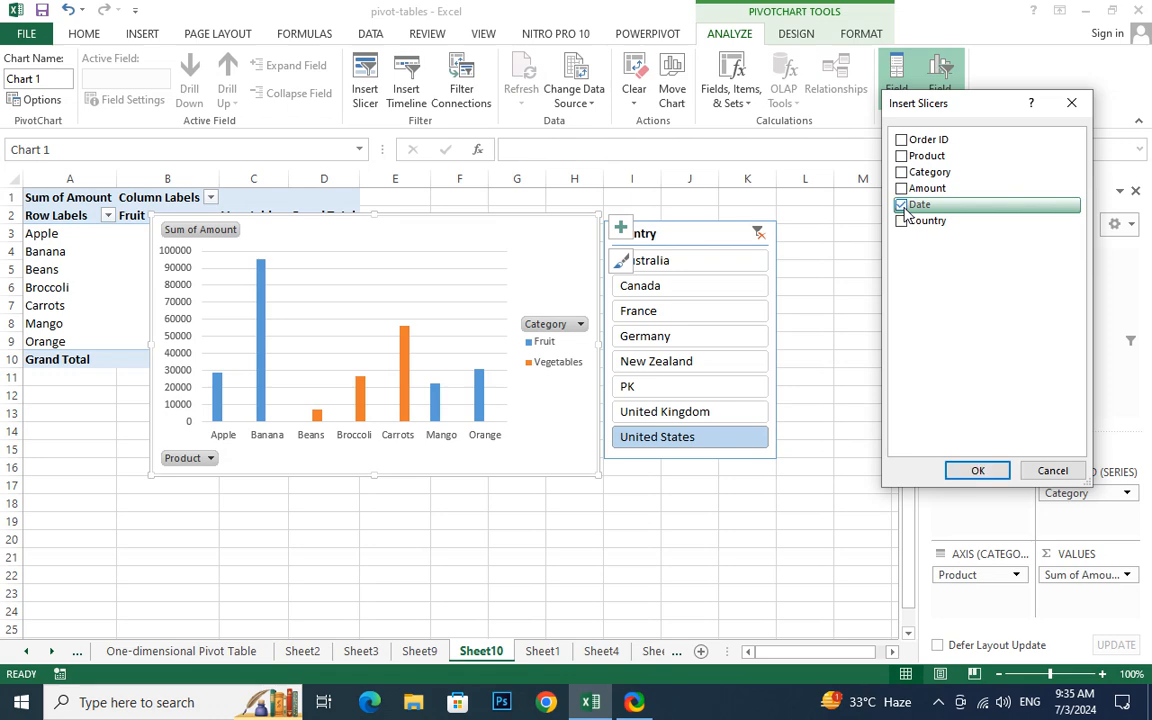
pyautogui.click(978, 470)
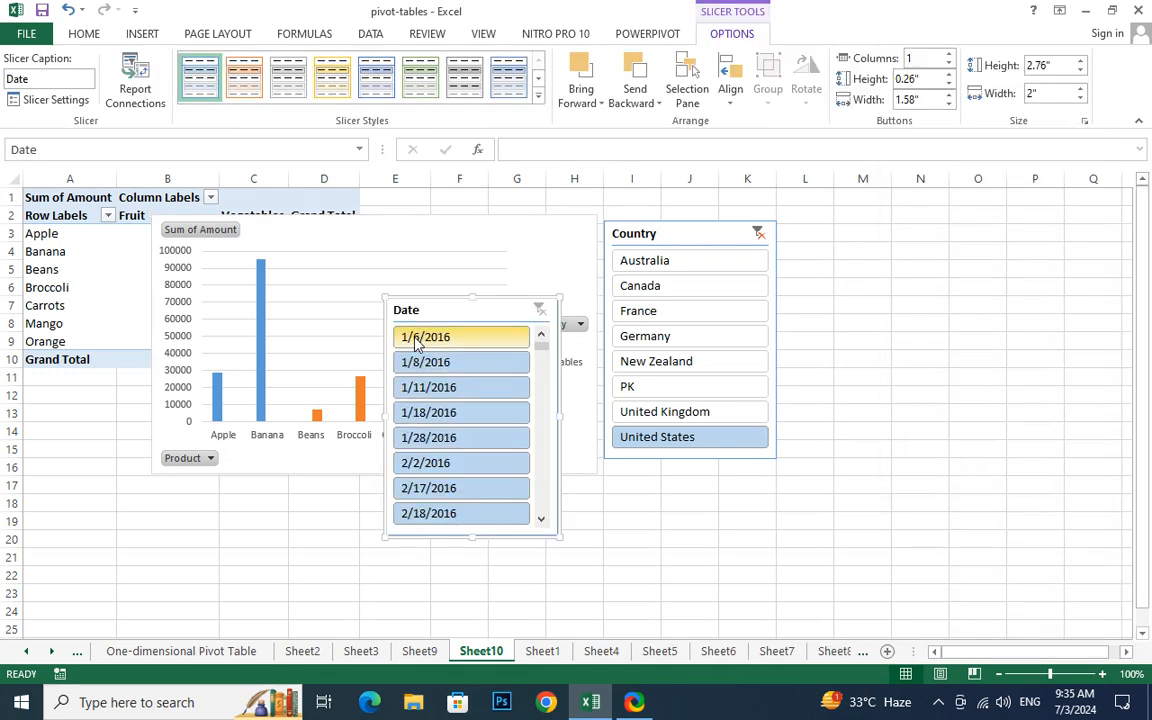
pyautogui.moveTo(434, 314); pyautogui.dragTo(835, 226)
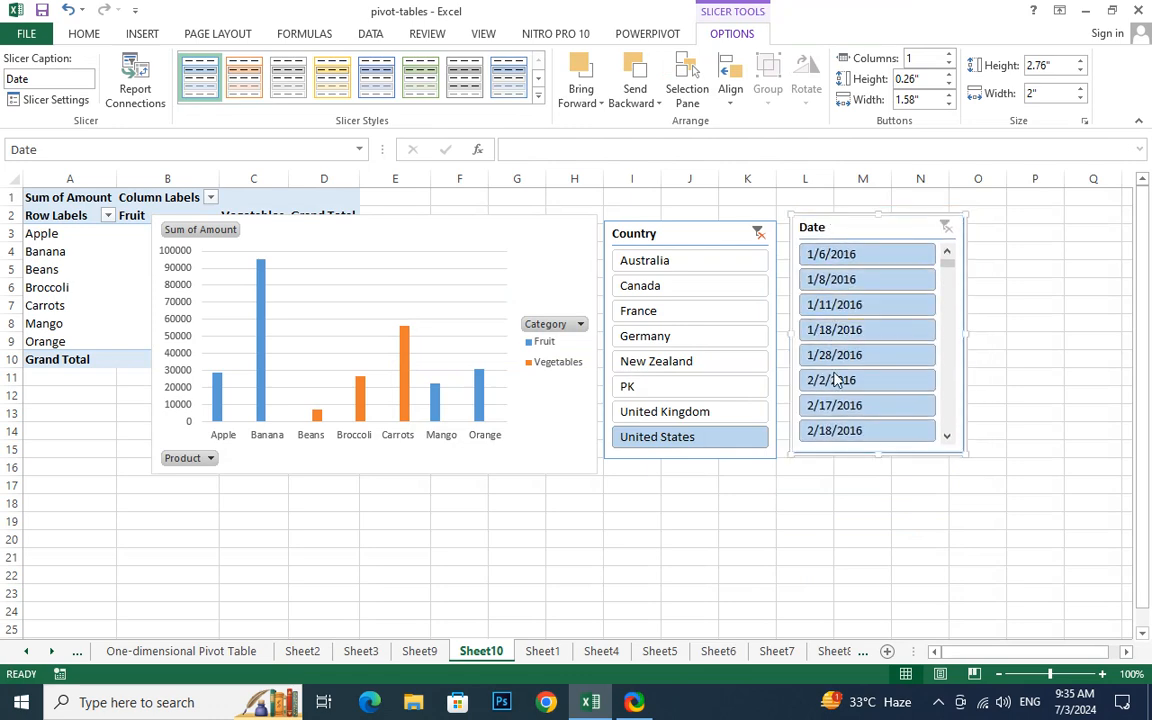
# Filter the PivotChart through the Date slicer by 1/6/2016, 1/8/2016, 1/11/2016 and 1/28/2016 in turn.
pyautogui.click(838, 257)
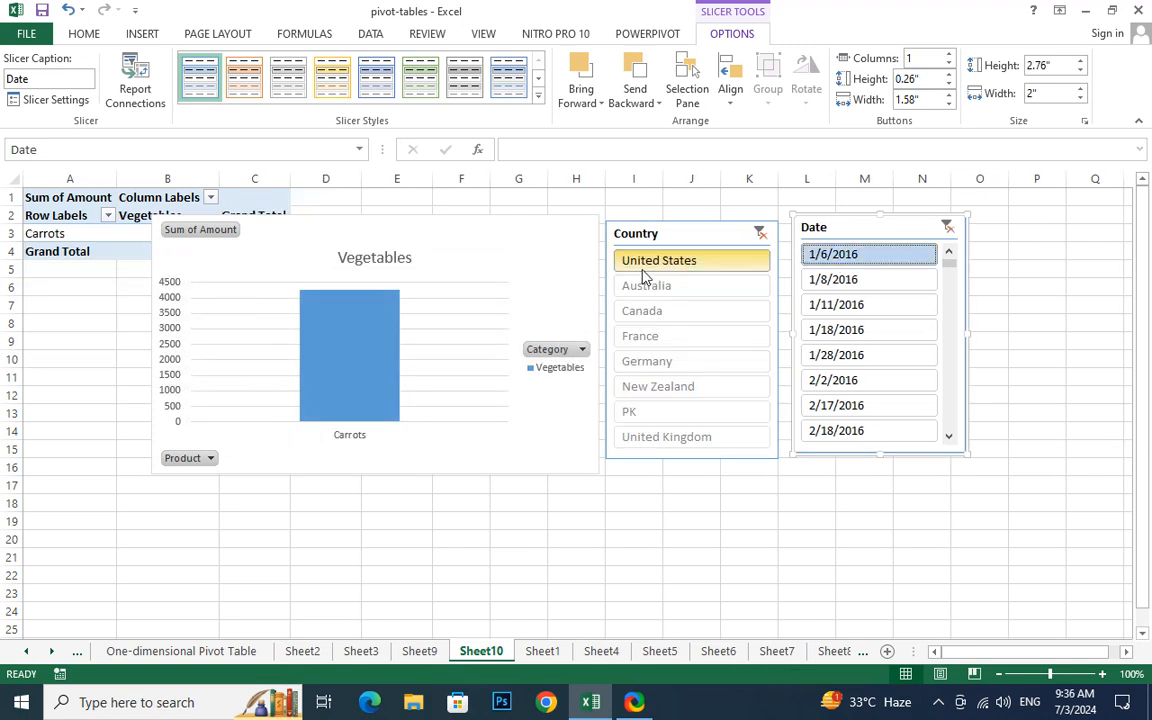
pyautogui.click(829, 280)
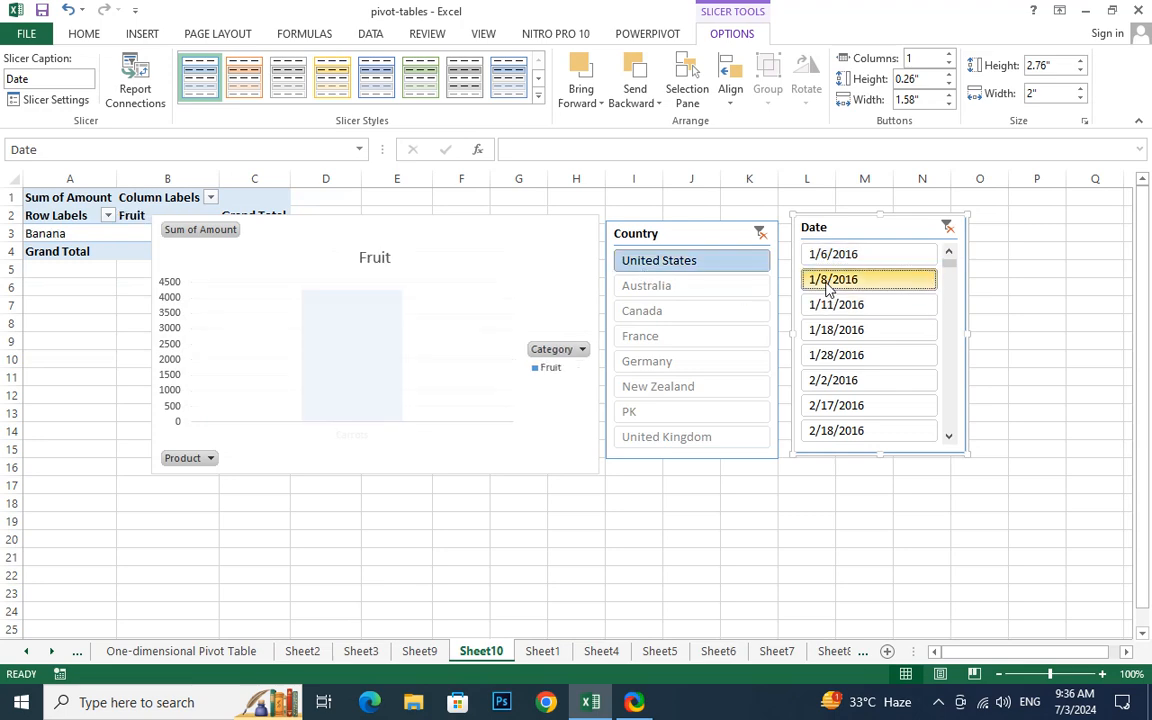
pyautogui.click(838, 310)
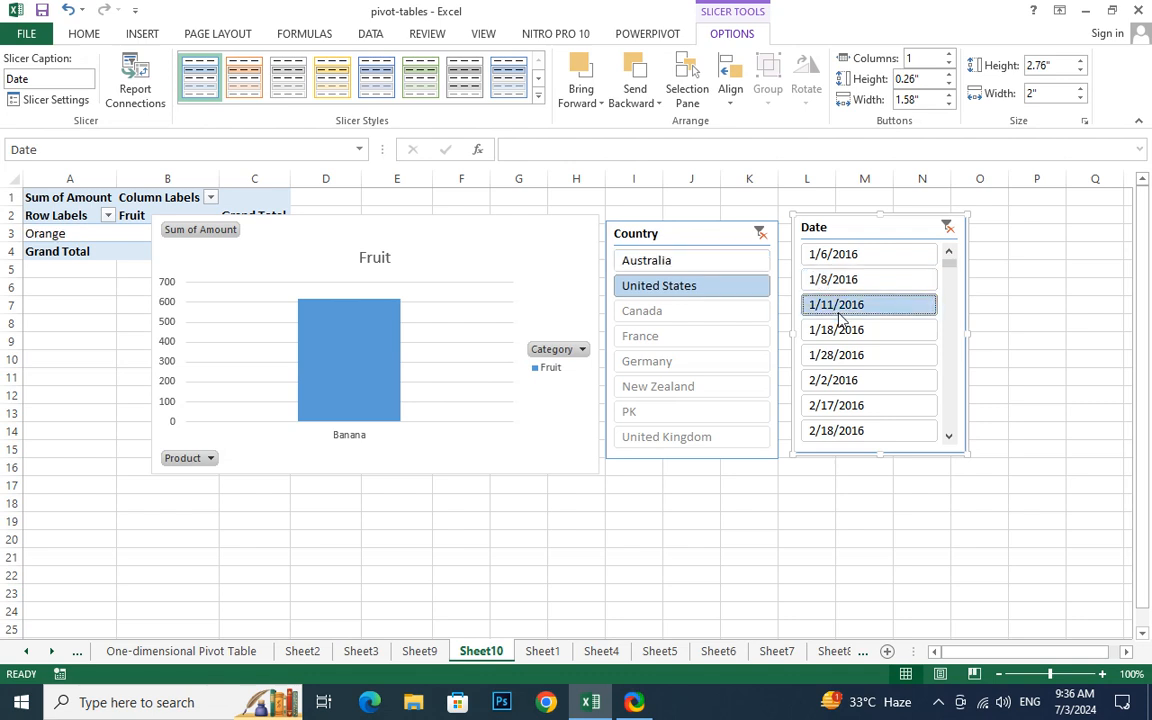
pyautogui.click(838, 355)
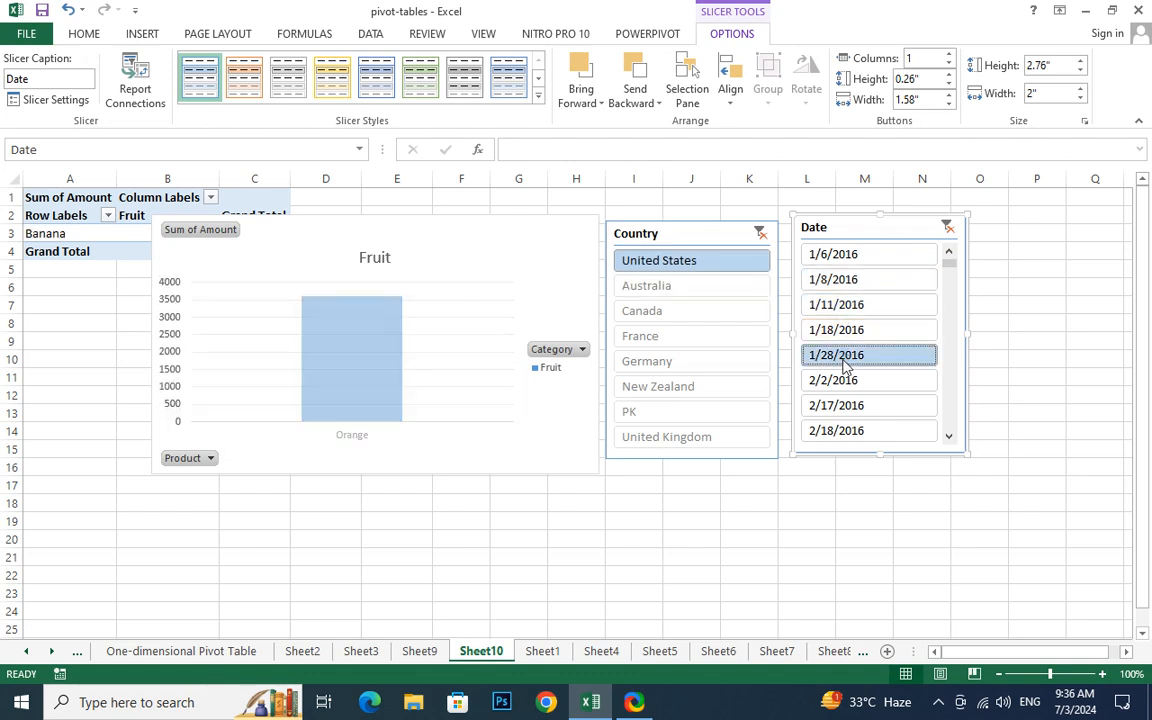
# Add 1/8, 1/11, 1/18, 2/17, 4/23, 5/3 and 5/6/2016 to the dates selected in the Date slicer.
pyautogui.keyDown('ctrl'); pyautogui.click(856, 280); pyautogui.keyUp('ctrl')
pyautogui.keyDown('ctrl'); pyautogui.click(847, 329); pyautogui.keyUp('ctrl')
pyautogui.keyDown('ctrl'); pyautogui.click(845, 305); pyautogui.keyUp('ctrl')
pyautogui.keyDown('ctrl'); pyautogui.click(851, 405); pyautogui.keyUp('ctrl')
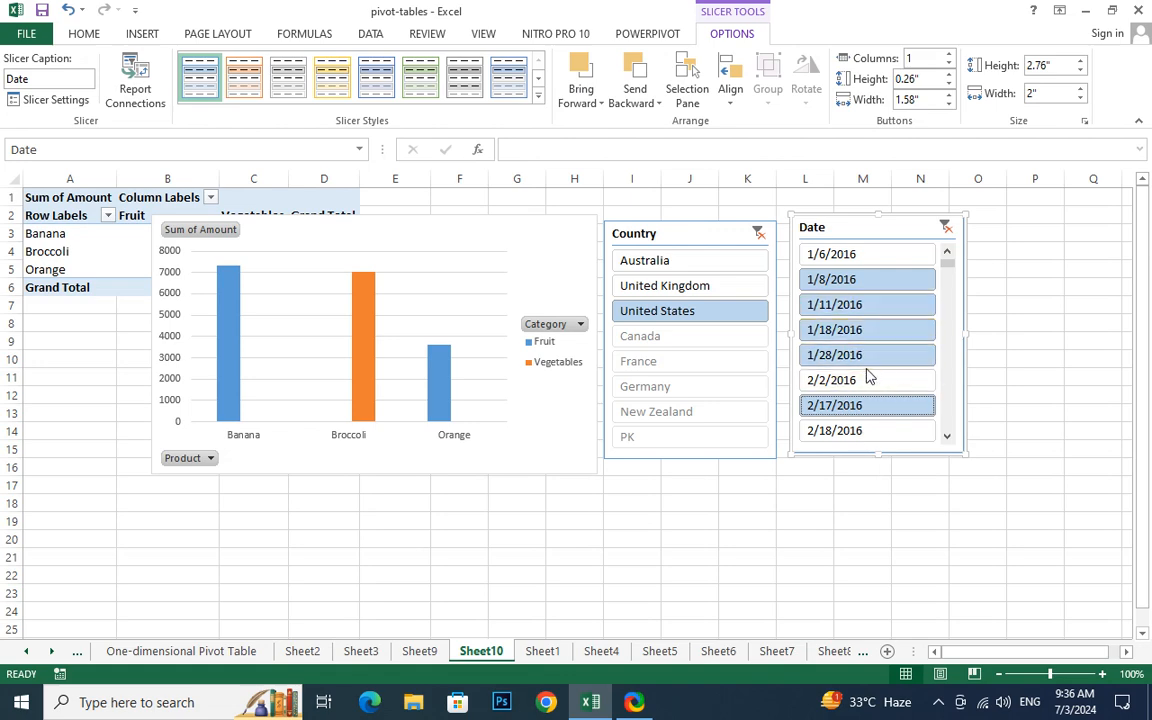
pyautogui.scroll(-5, 862, 357)
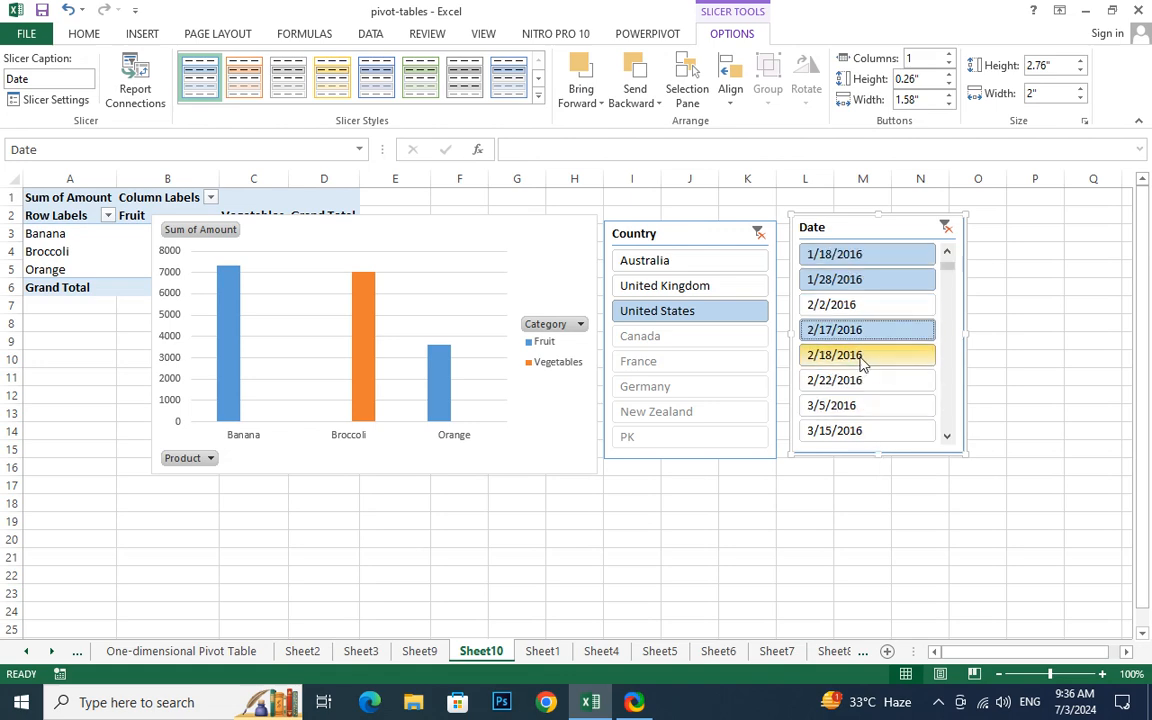
pyautogui.click(856, 329)
pyautogui.keyDown('ctrl'); pyautogui.click(861, 380); pyautogui.keyUp('ctrl')
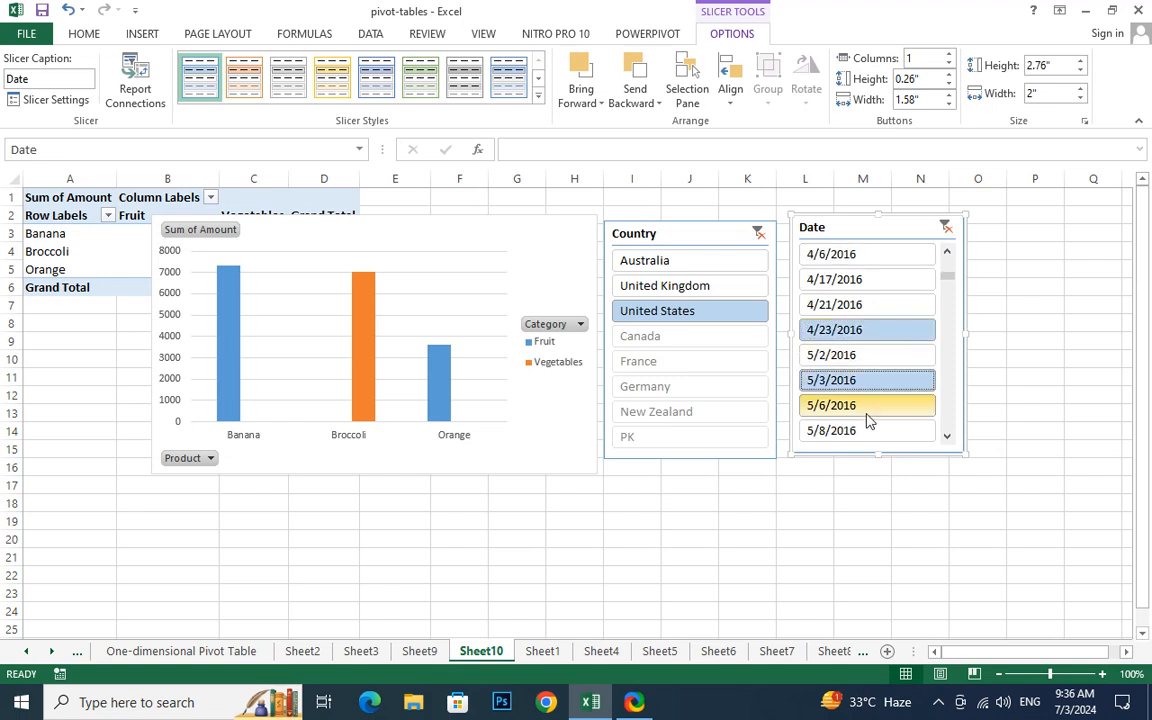
pyautogui.keyDown('ctrl'); pyautogui.click(867, 407); pyautogui.keyUp('ctrl')
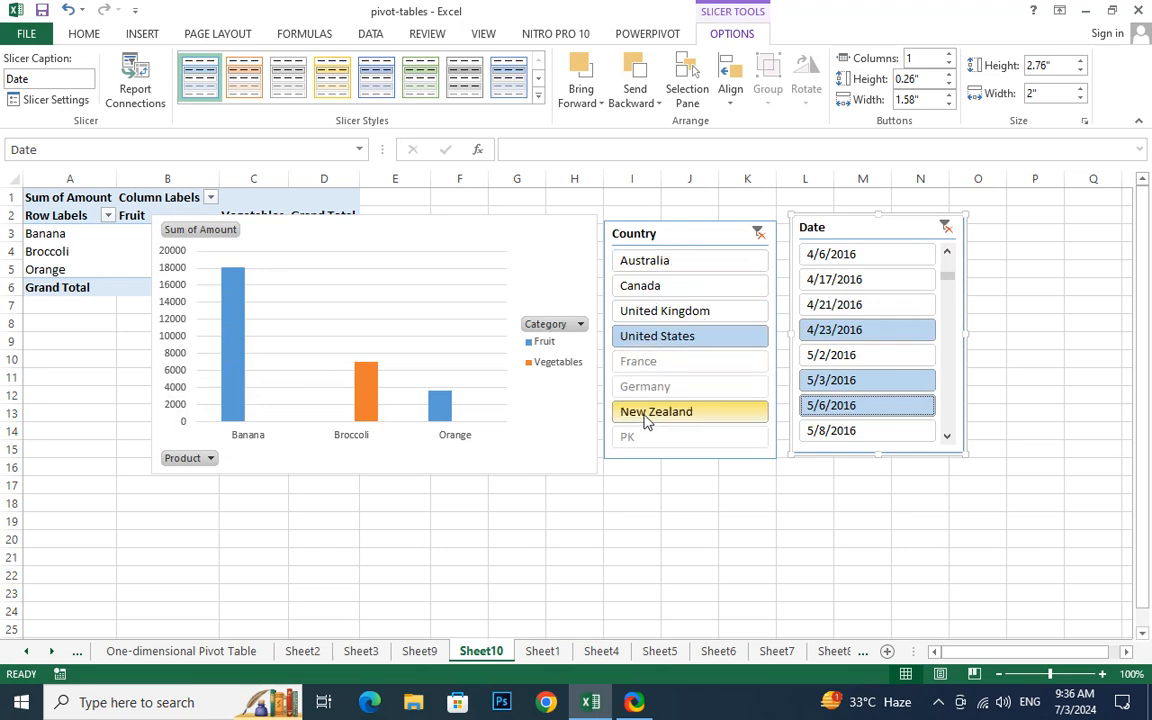
# Add Australia and Canada to the countries selected in the Country slicer.
pyautogui.keyDown('ctrl'); pyautogui.click(685, 260); pyautogui.keyUp('ctrl')
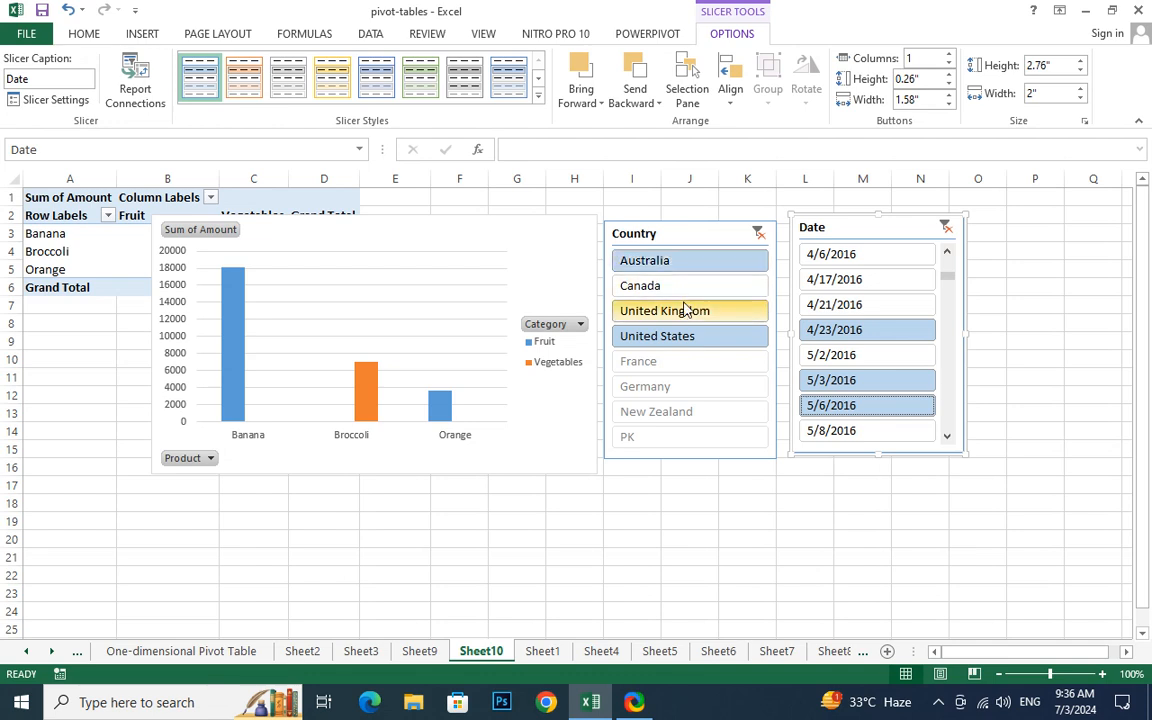
pyautogui.keyDown('ctrl'); pyautogui.click(684, 287); pyautogui.keyUp('ctrl')
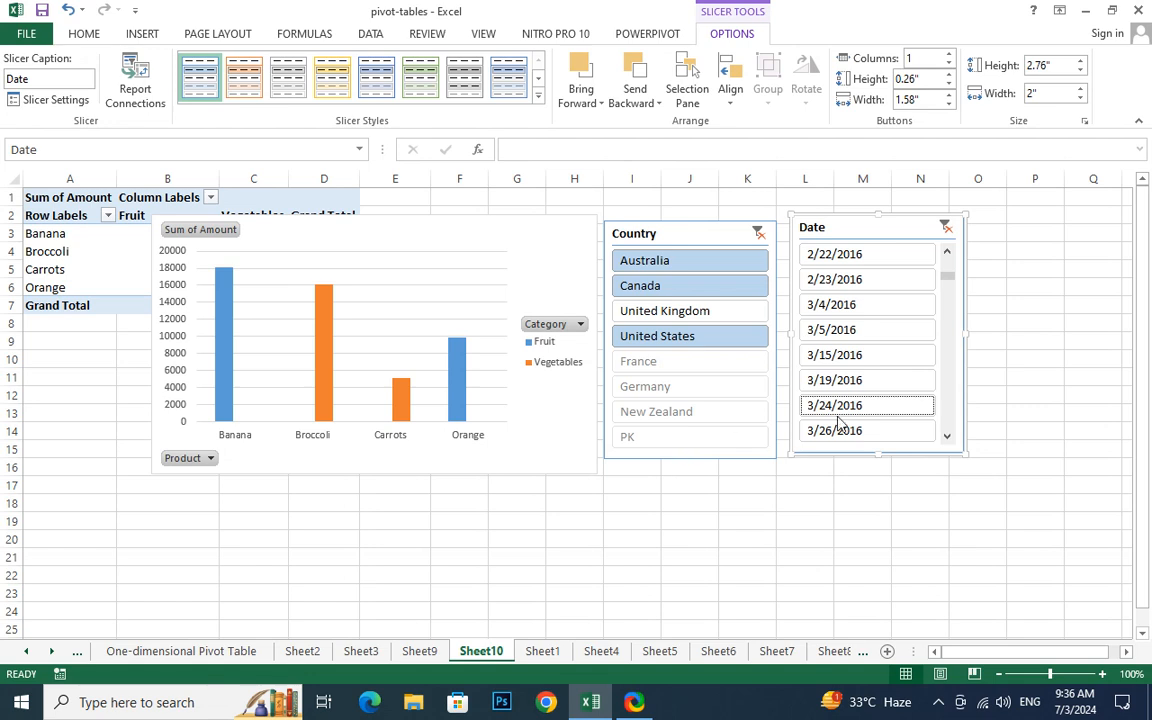
pyautogui.scroll(5, 838, 417)
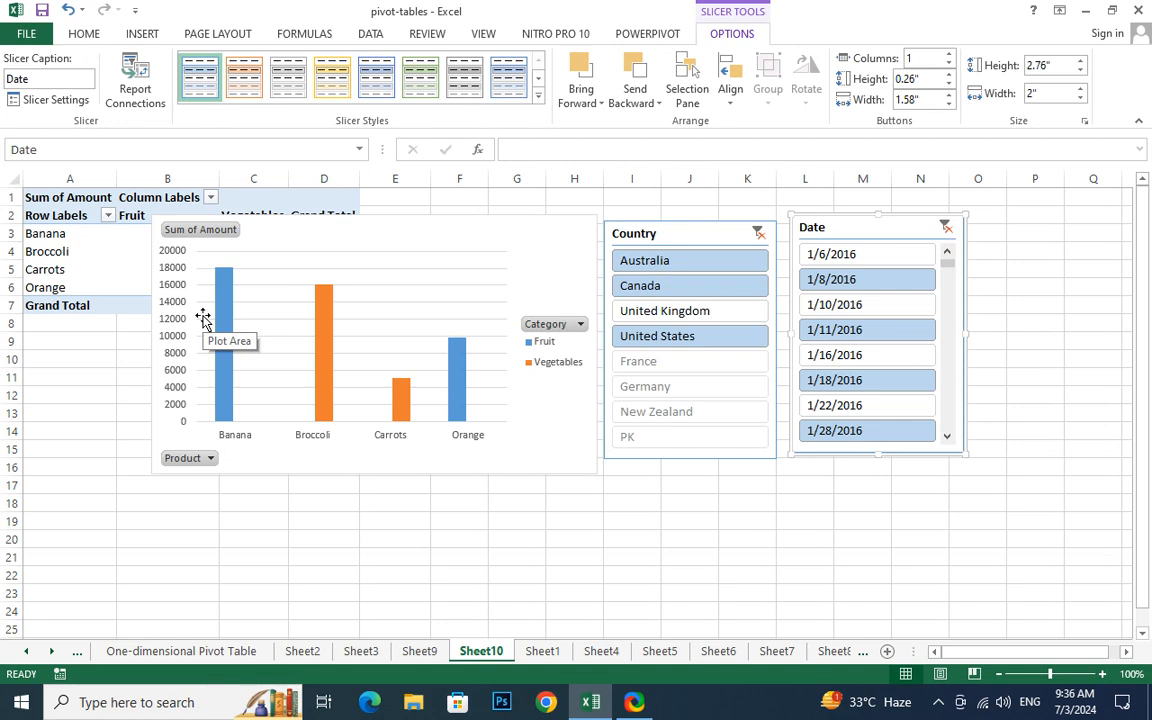
# Enlarge the PivotChart to about 6.8" wide and 4.22" high from its lower corner.
pyautogui.click(481, 306)
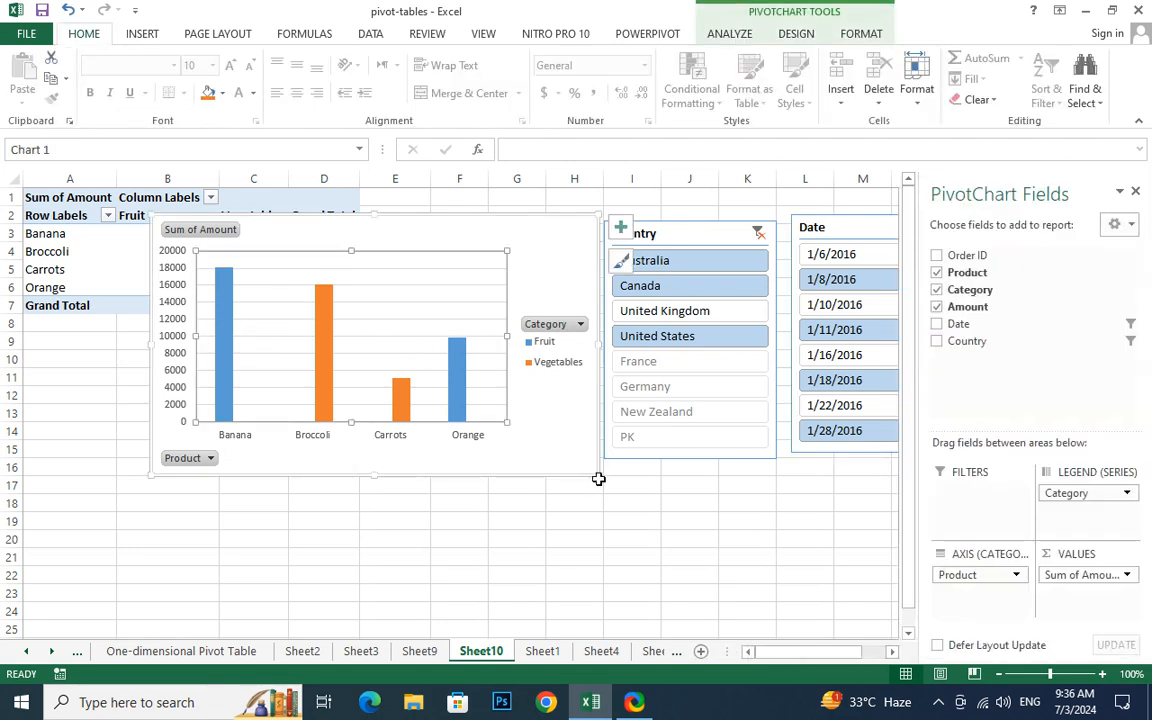
pyautogui.click(600, 482)
pyautogui.click(585, 470)
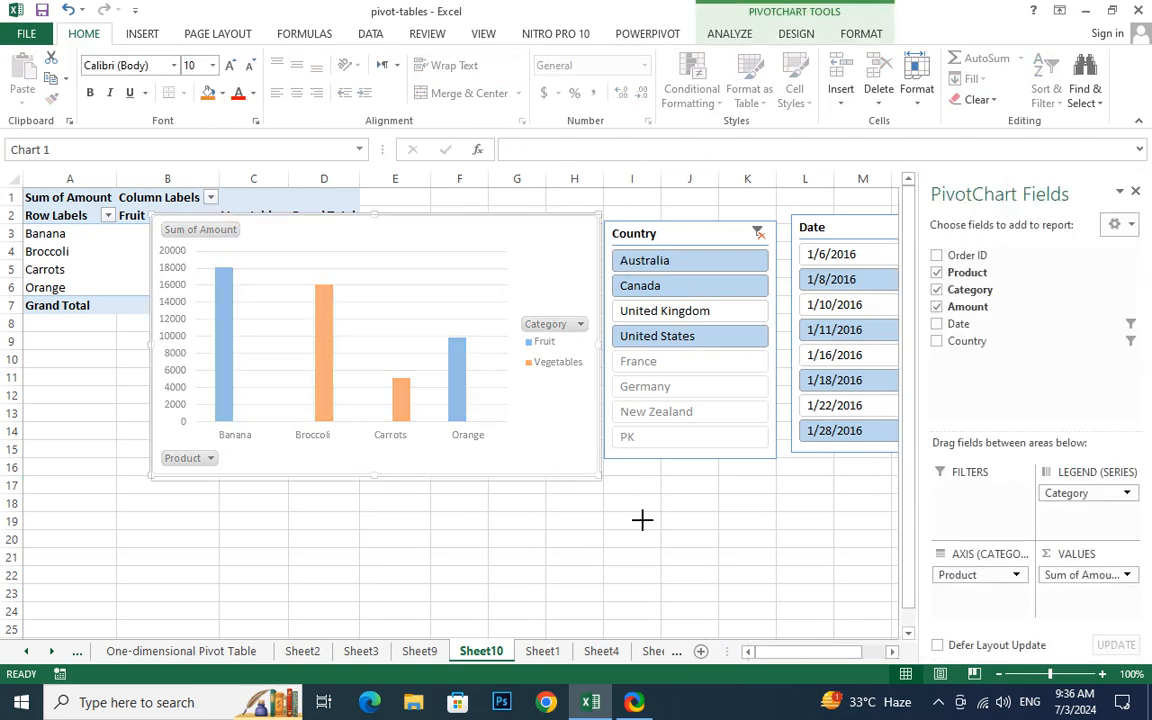
pyautogui.moveTo(642, 518); pyautogui.dragTo(738, 579)
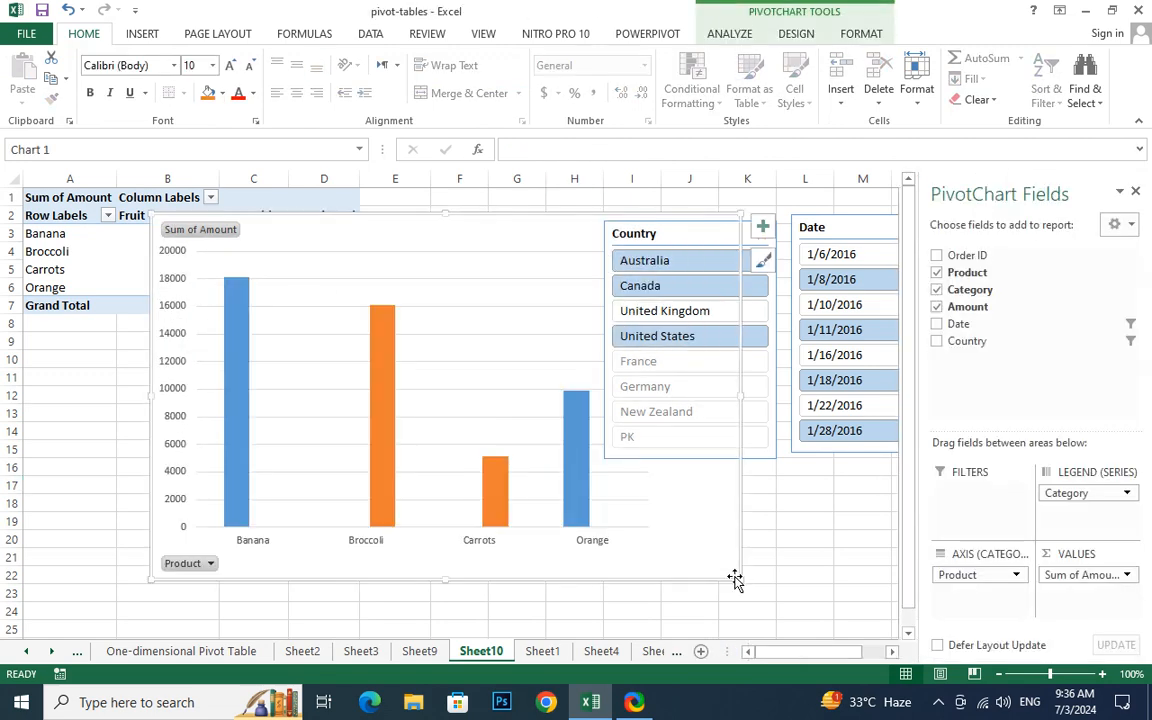
# Try the second and third chart styles on the PivotChart, then apply the style with the dark background.
pyautogui.click(800, 34)
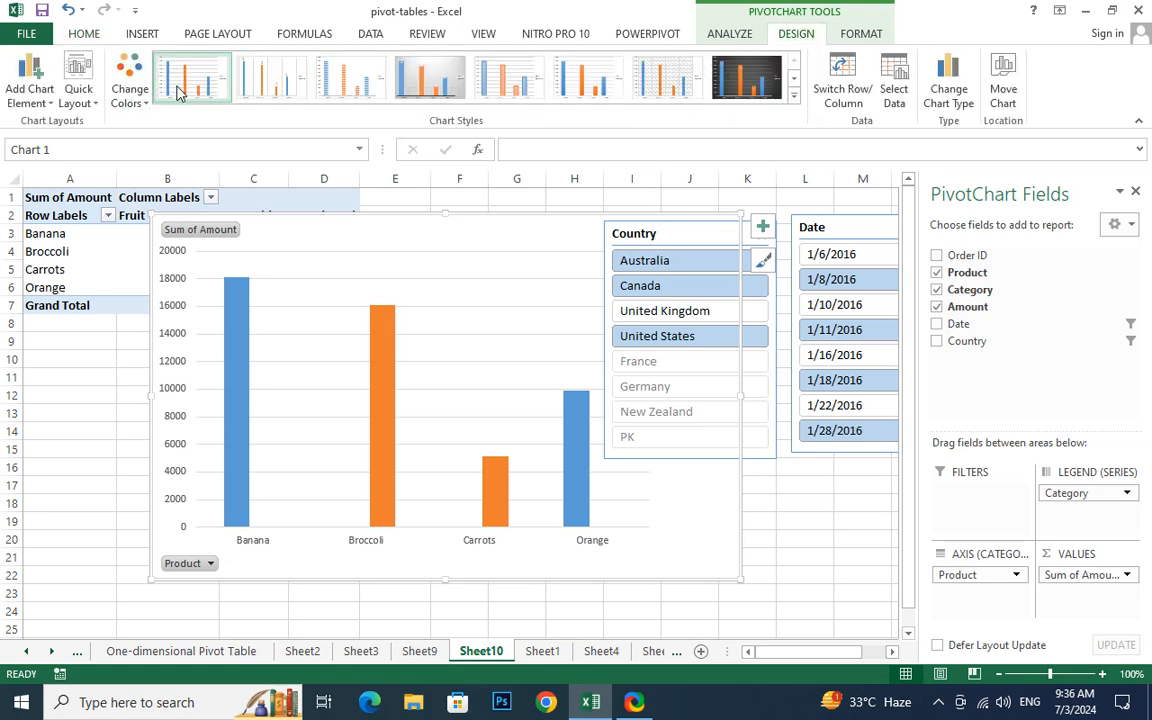
pyautogui.click(267, 80)
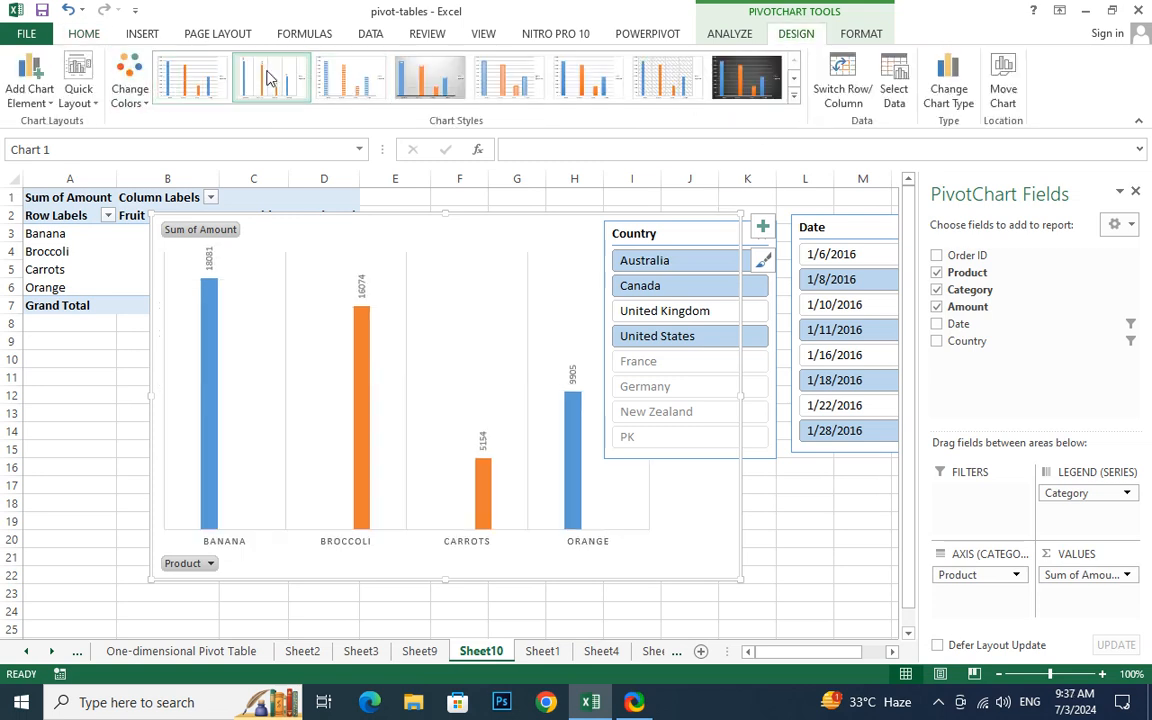
pyautogui.click(347, 82)
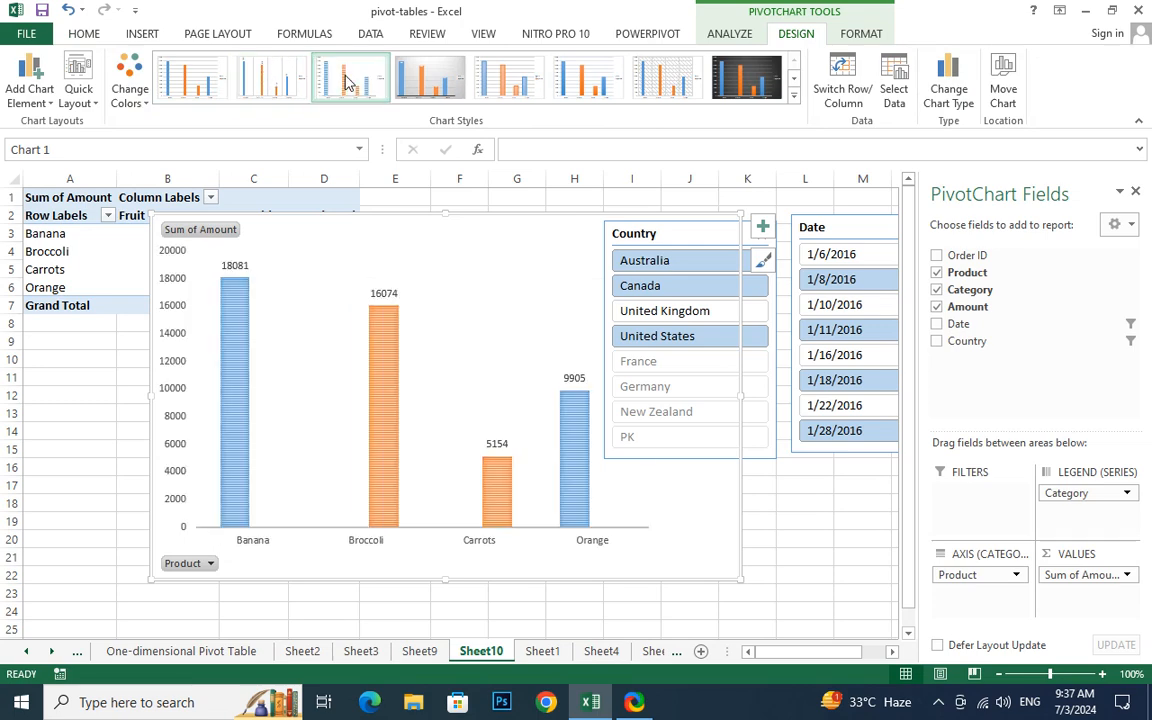
pyautogui.click(746, 80)
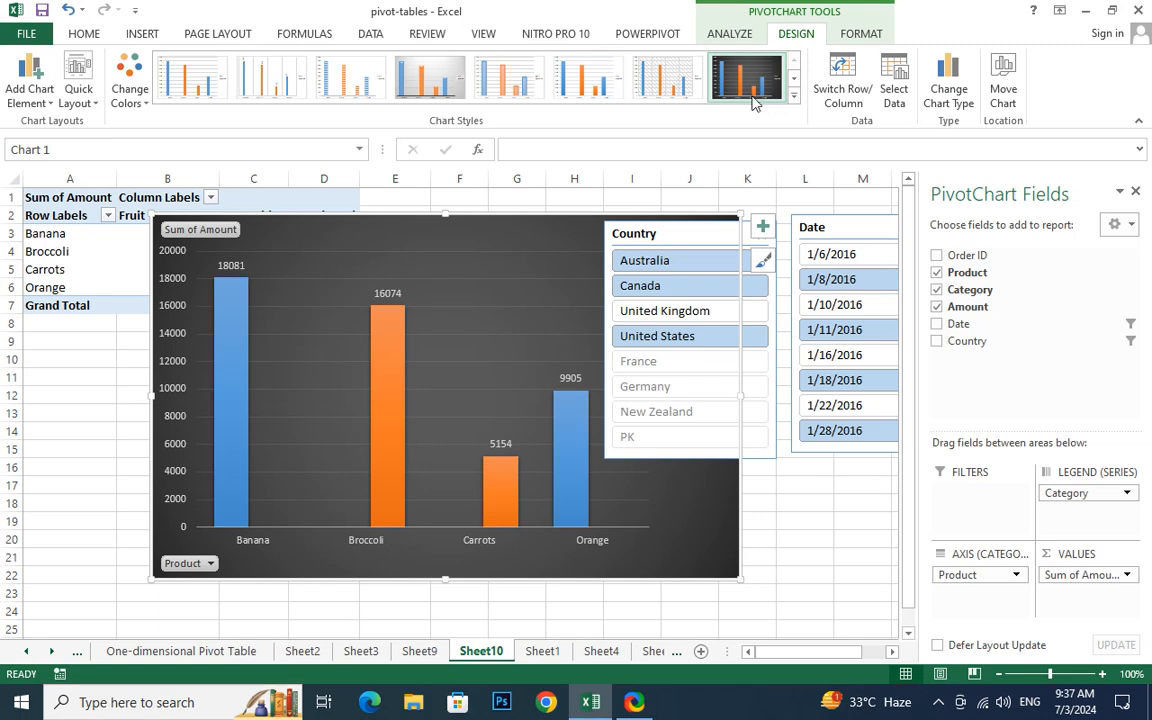
# Look through the chart elements that can be added, then recolour the PivotChart with the fourth Colorful palette, starting with green and blue.
pyautogui.click(30, 88)
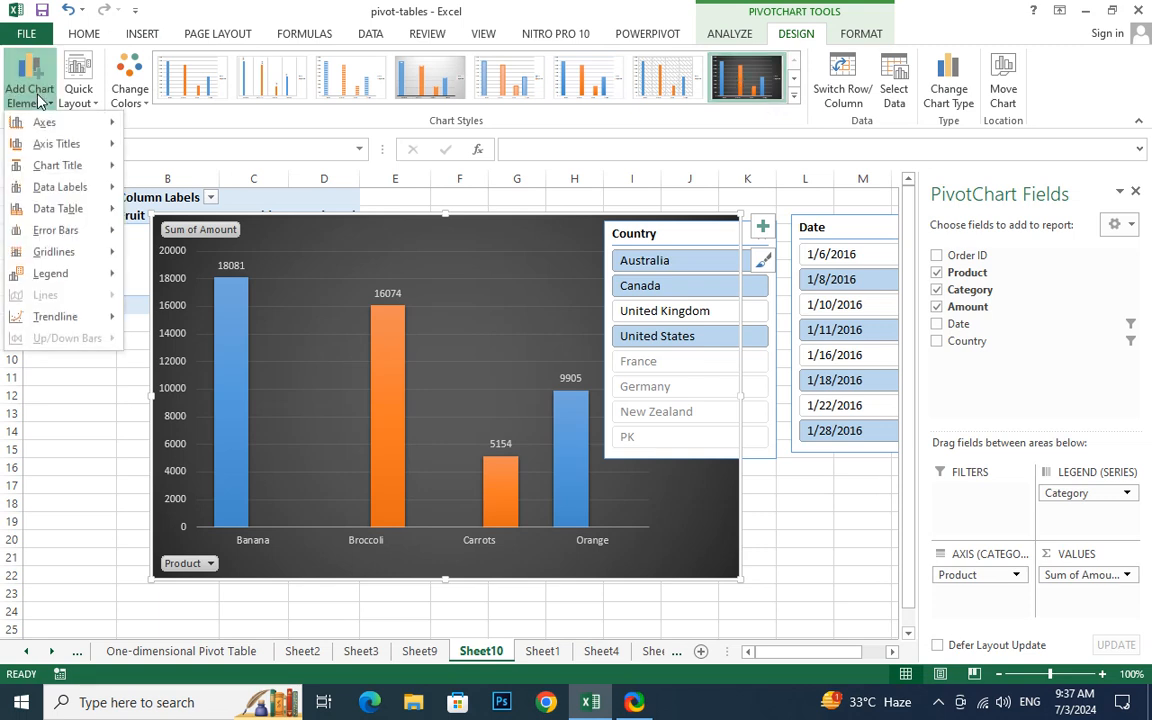
pyautogui.moveTo(70, 145)
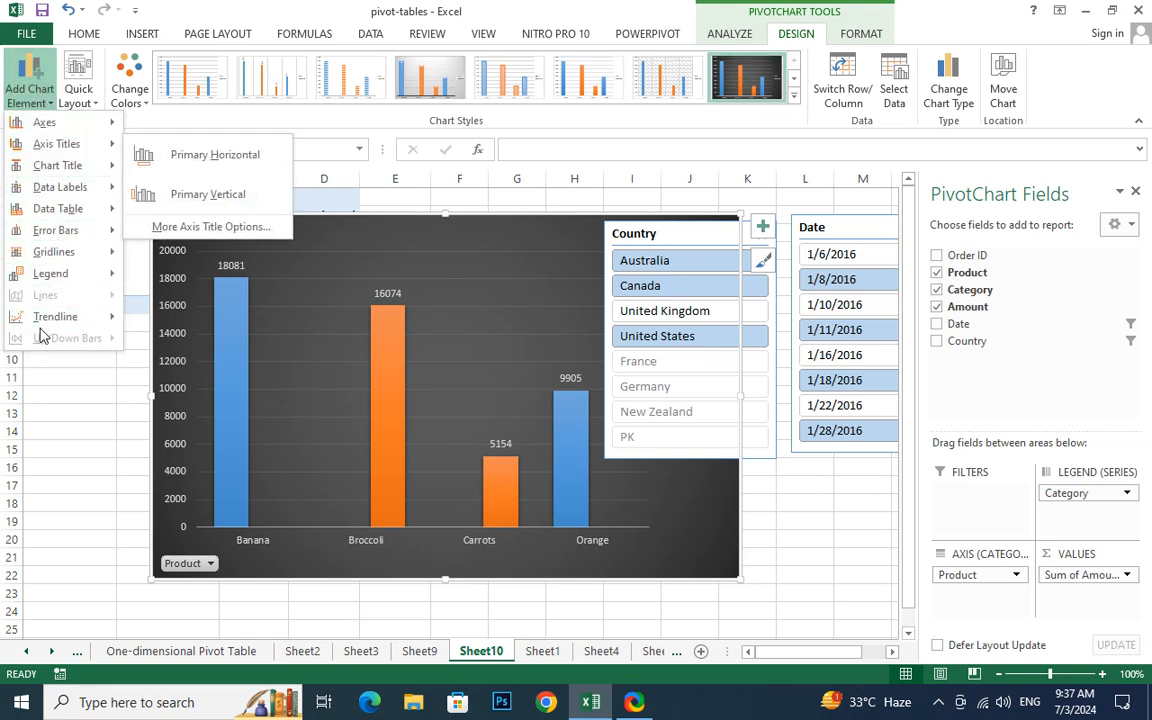
pyautogui.click(129, 91)
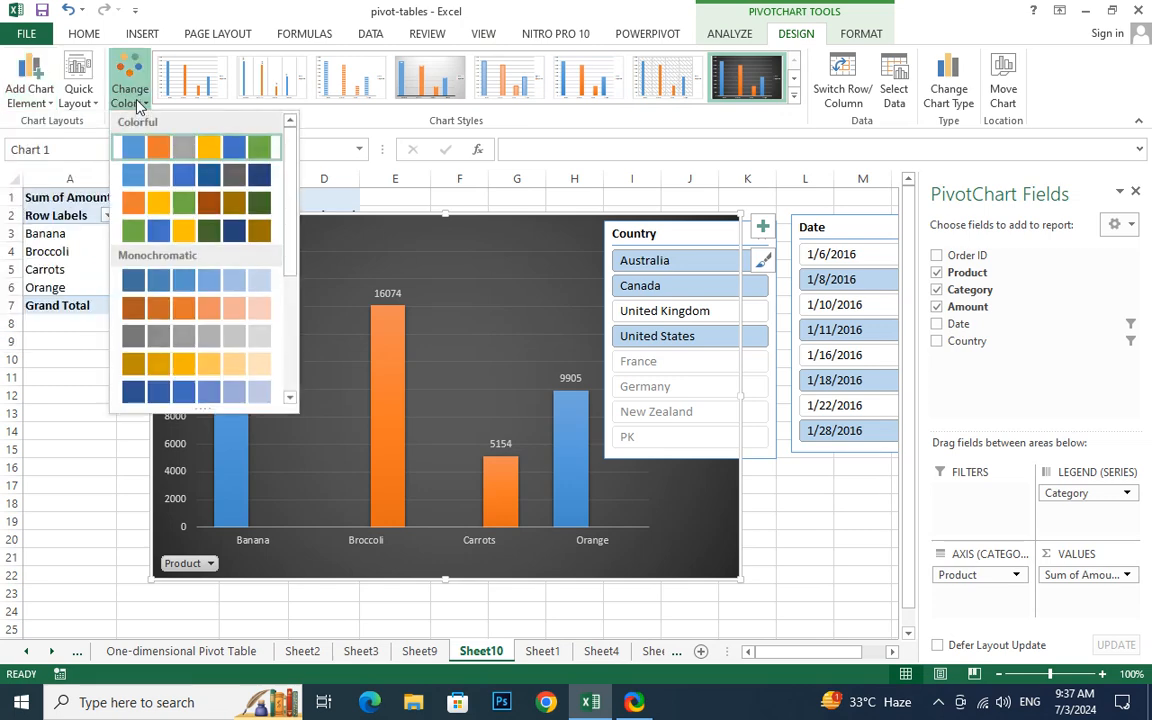
pyautogui.click(133, 231)
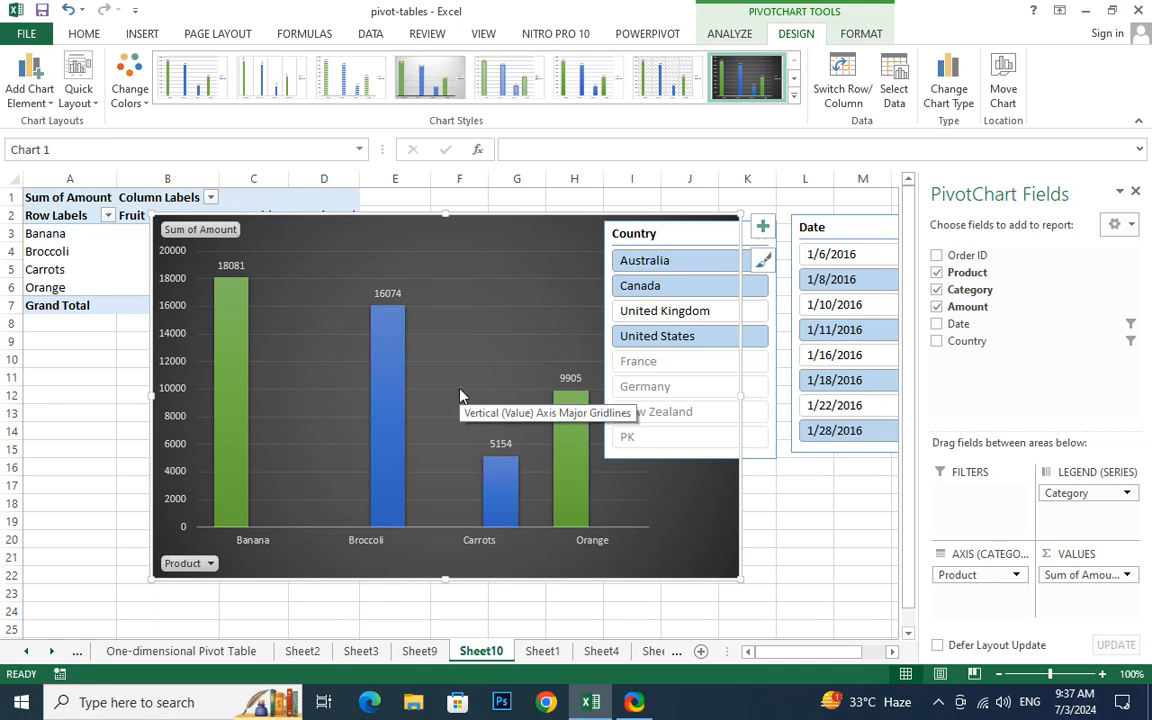
pyautogui.click(857, 34)
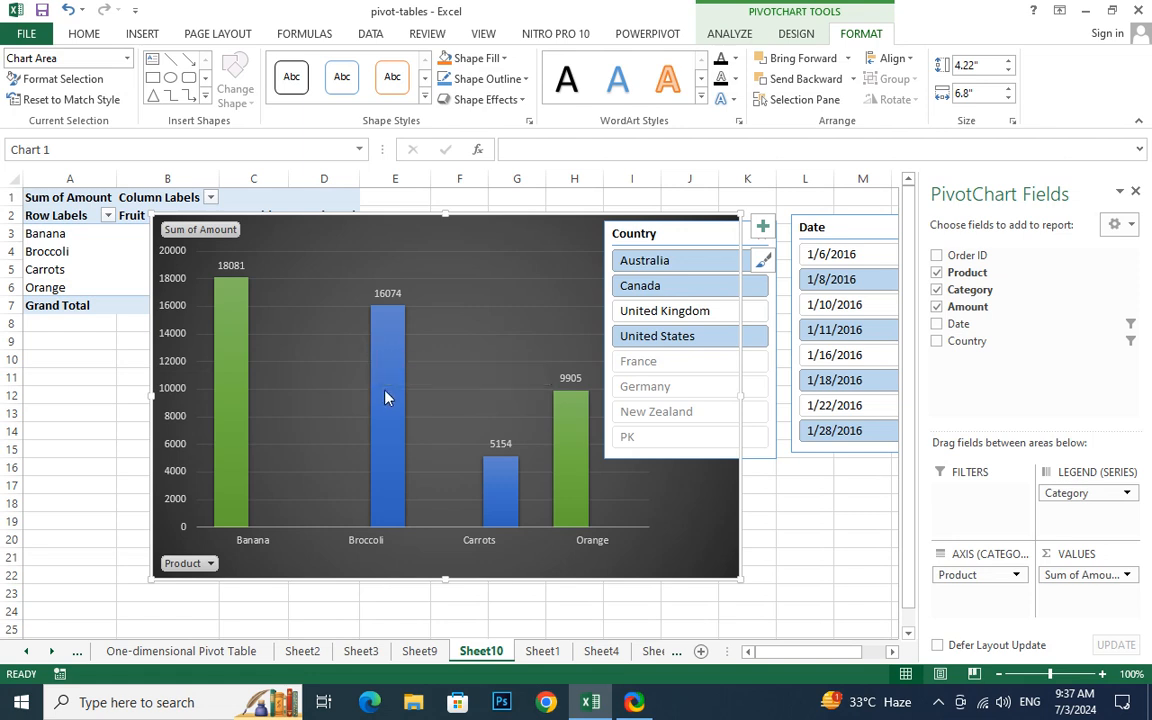
pyautogui.moveTo(383, 394)
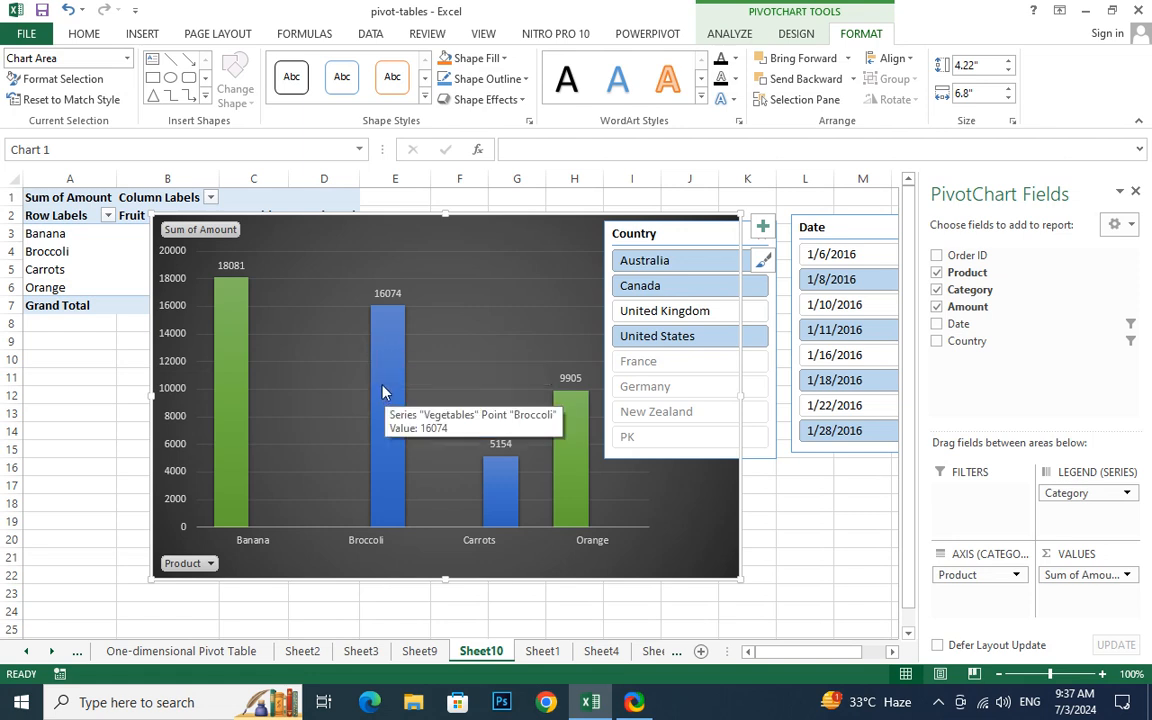